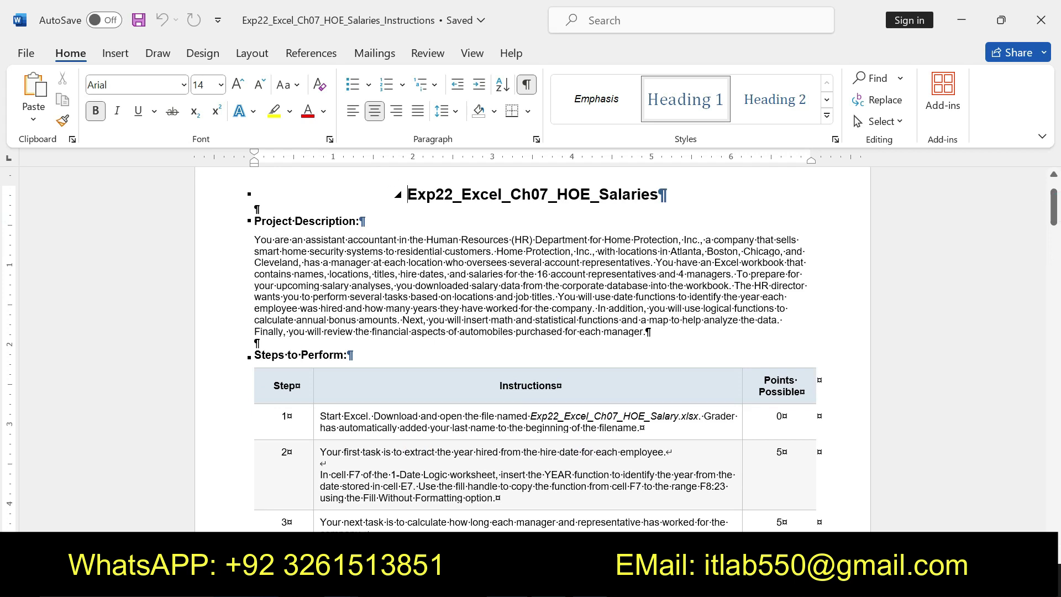
# Highlight the document title, Project Description heading and description paragraph in yellow.
pyautogui.moveTo(407, 194); pyautogui.dragTo(660, 194)
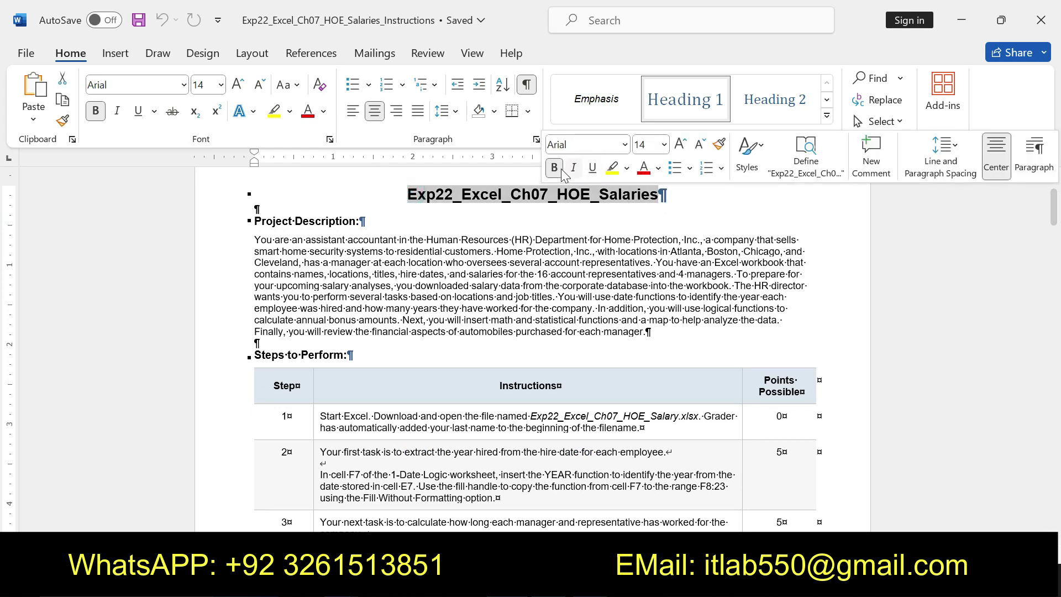
pyautogui.click(611, 167)
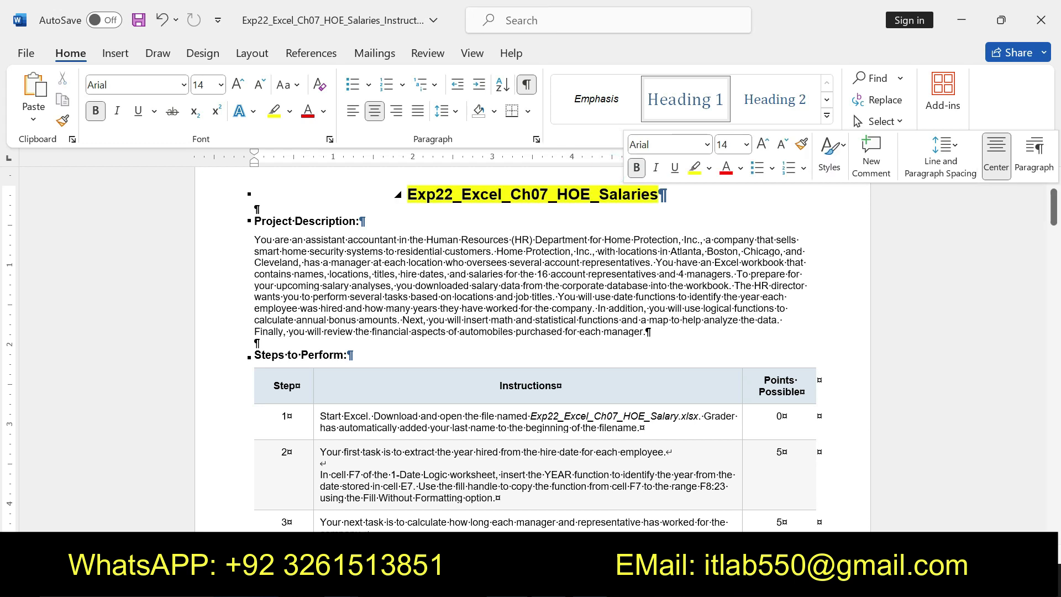
pyautogui.moveTo(406, 194); pyautogui.dragTo(666, 194)
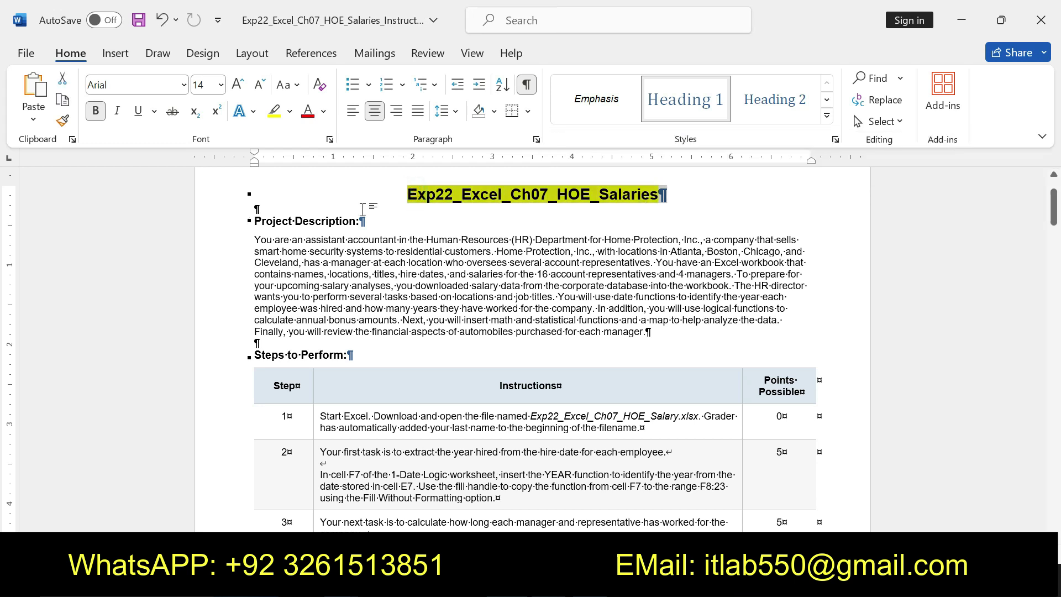
pyautogui.moveTo(253, 221); pyautogui.dragTo(366, 221)
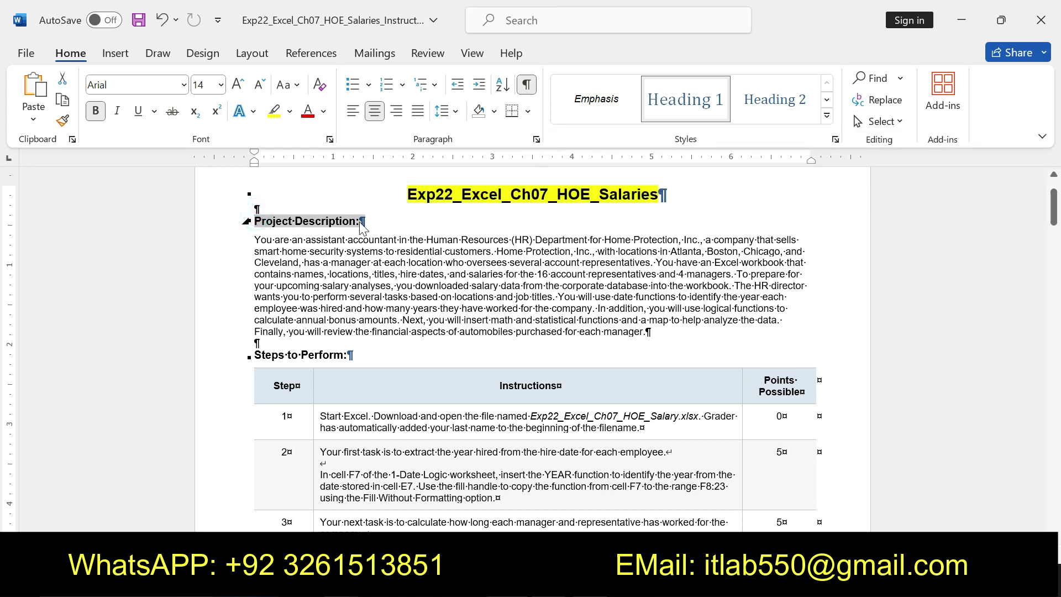
pyautogui.click(429, 195)
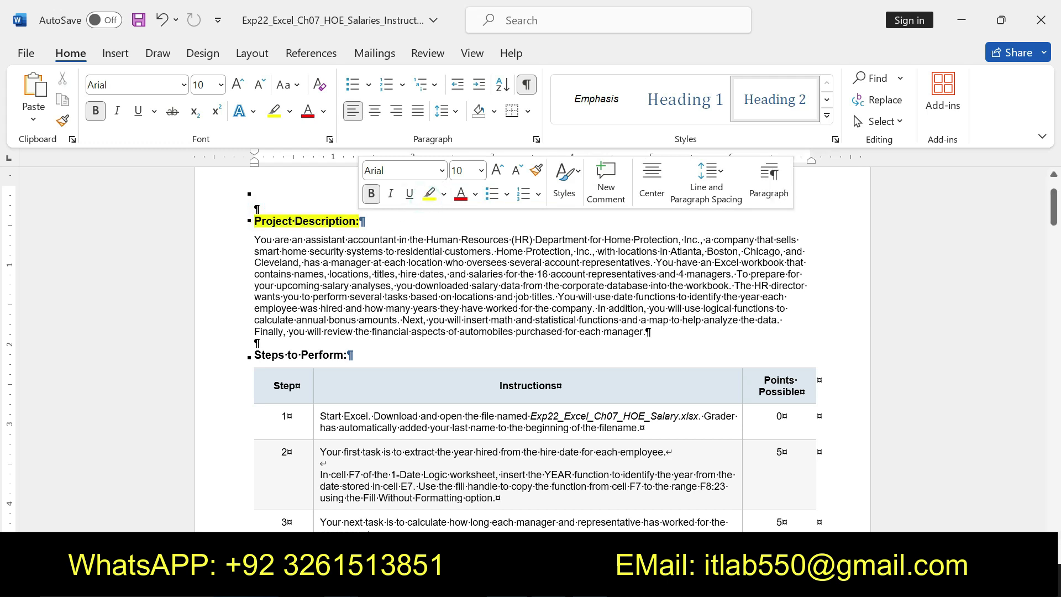
pyautogui.moveTo(254, 240); pyautogui.dragTo(644, 331)
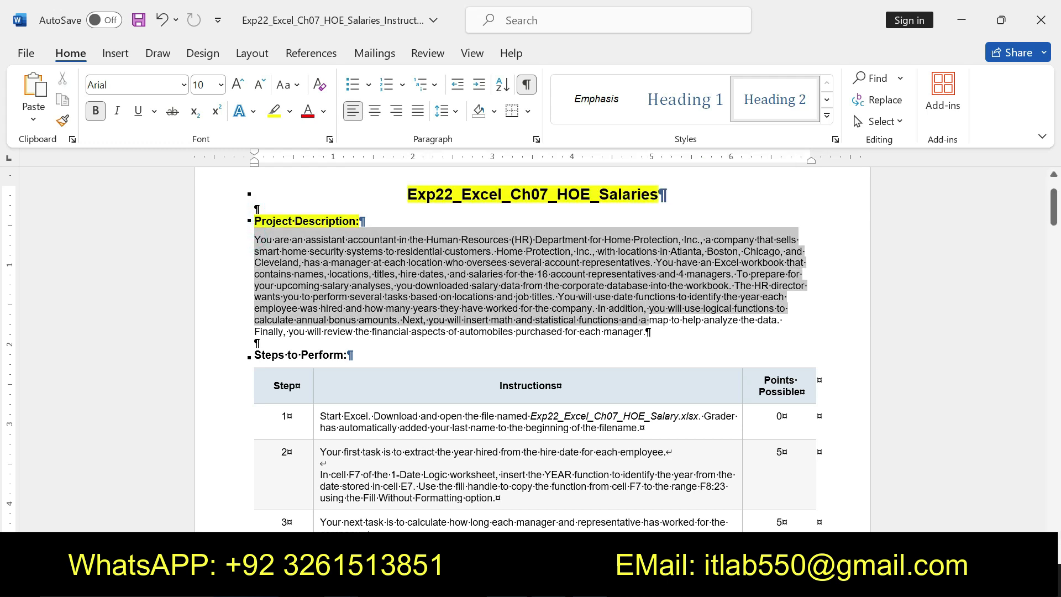
pyautogui.click(699, 307)
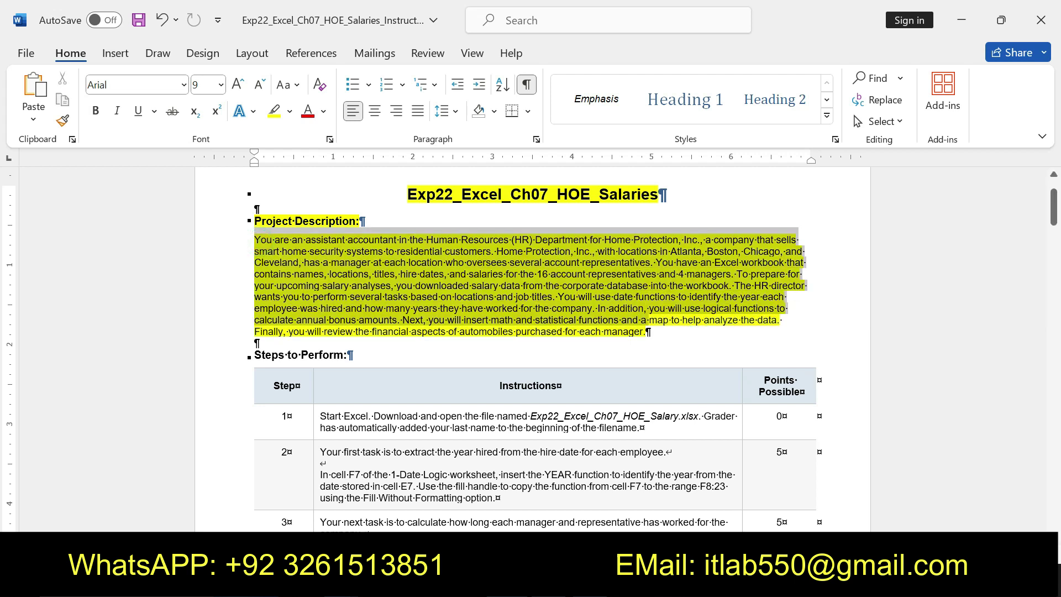
# Bold the project description paragraph, then undo all the bold and highlight formatting.
pyautogui.moveTo(253, 240); pyautogui.dragTo(646, 331)
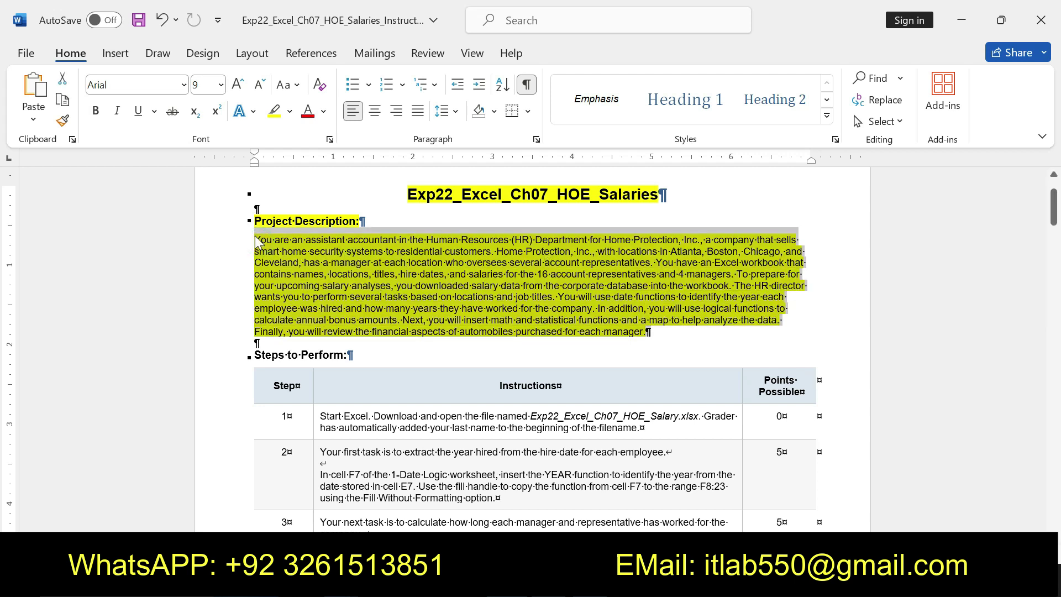
pyautogui.moveTo(254, 240)
pyautogui.mouseDown()
pyautogui.moveTo(316, 240)
pyautogui.moveTo(649, 331)
pyautogui.mouseUp()
pyautogui.click(616, 309)
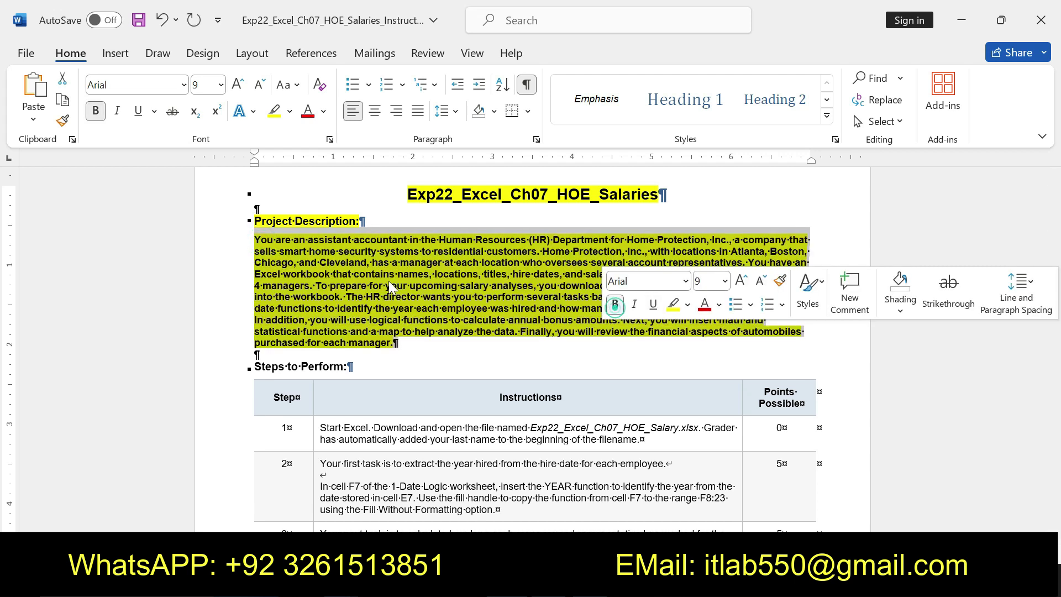
pyautogui.click(267, 240)
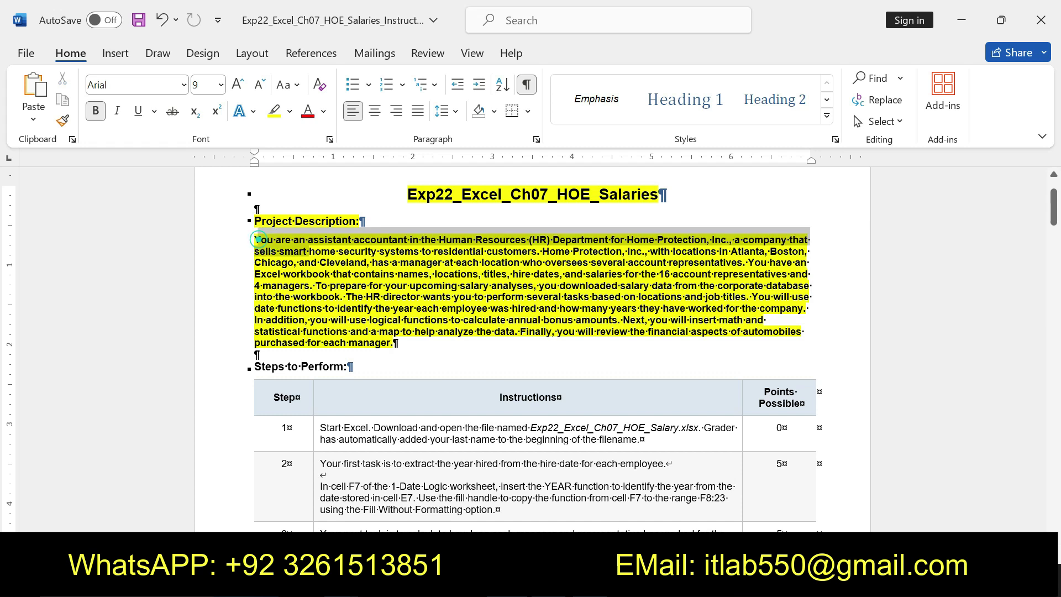
pyautogui.moveTo(267, 240)
pyautogui.mouseDown()
pyautogui.moveTo(807, 308)
pyautogui.moveTo(396, 343)
pyautogui.mouseUp()
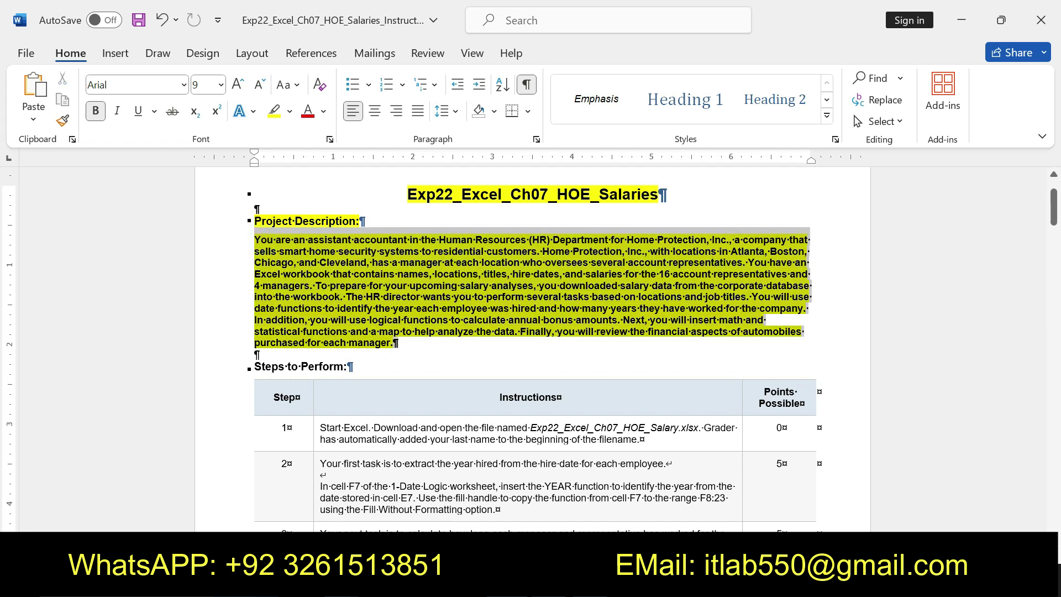
pyautogui.hotkey('ctrl', 'z')
pyautogui.hotkey('ctrl', 'z')
pyautogui.hotkey('ctrl', 'z')
pyautogui.hotkey('ctrl', 'z')
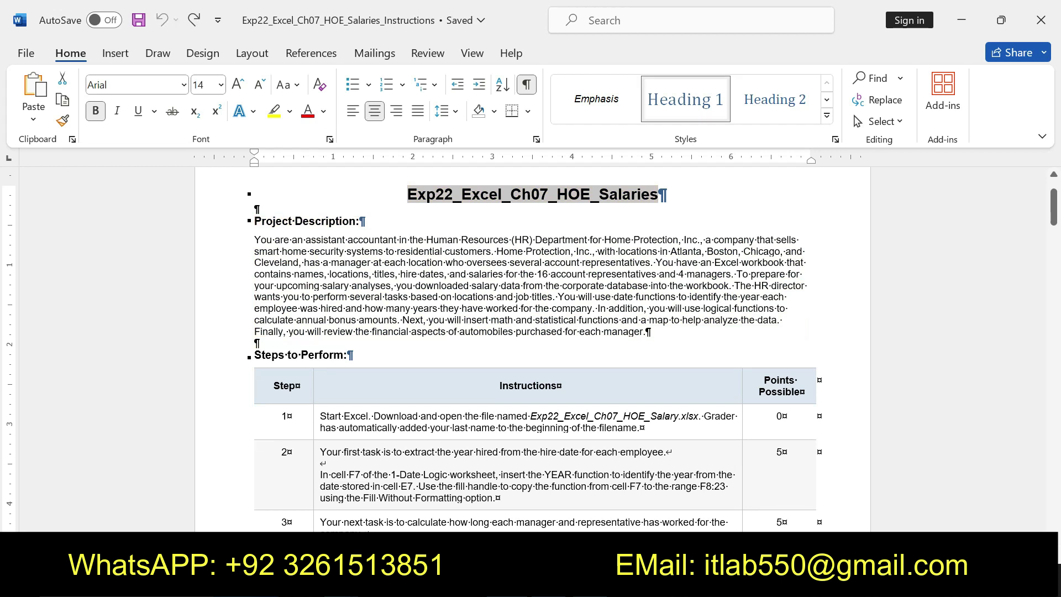
# Bold and yellow-highlight the Step 1 instruction text, rereading its workbook file name.
pyautogui.hotkey('alt', 'Tab')
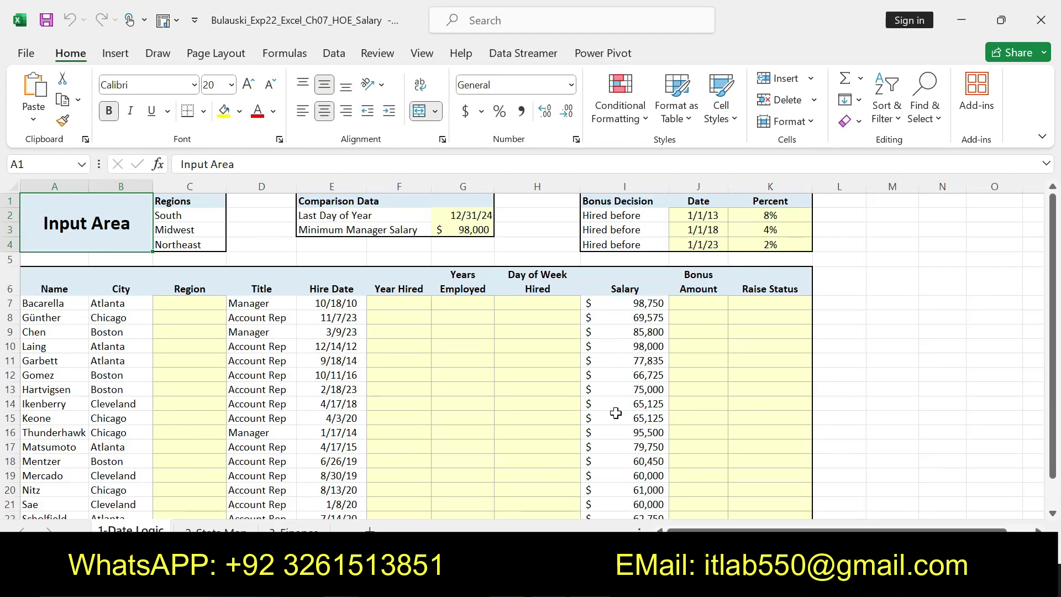
pyautogui.hotkey('alt', 'Tab')
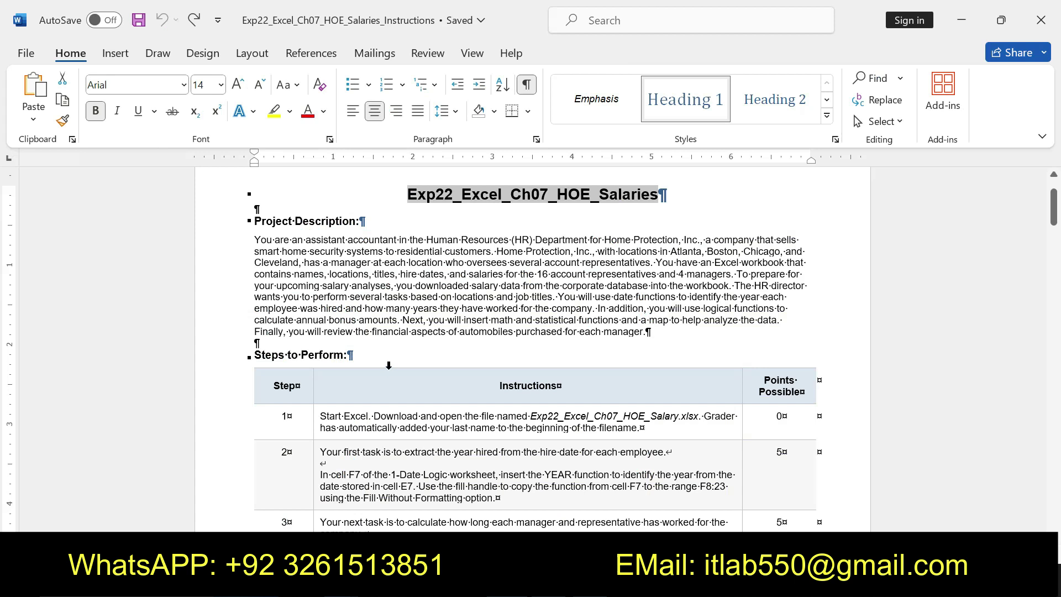
pyautogui.moveTo(319, 415); pyautogui.dragTo(660, 433)
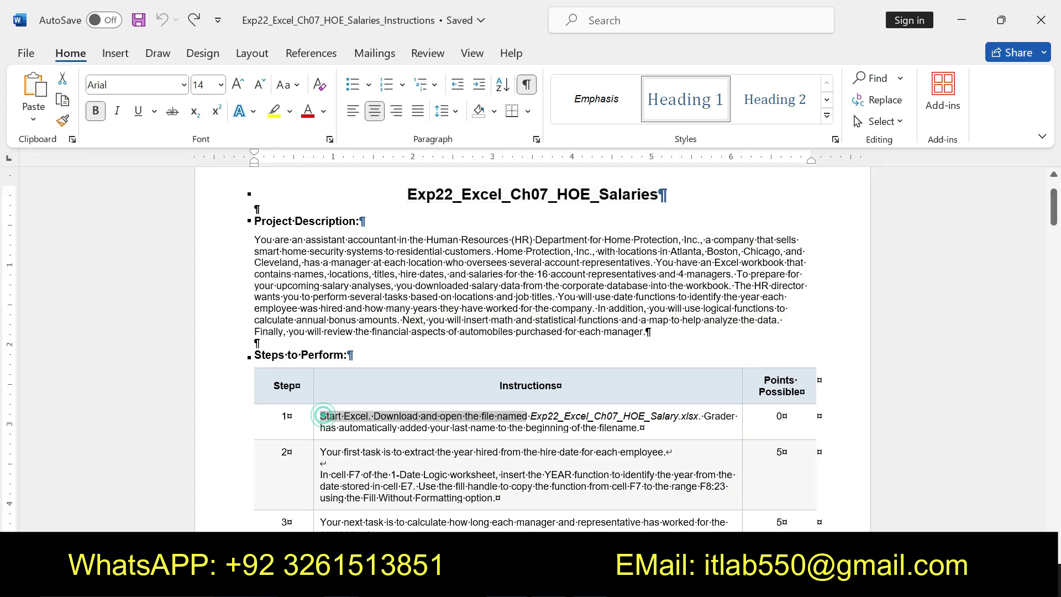
pyautogui.click(603, 405)
pyautogui.click(661, 405)
pyautogui.moveTo(320, 415)
pyautogui.mouseDown()
pyautogui.moveTo(543, 417)
pyautogui.moveTo(570, 427)
pyautogui.mouseUp()
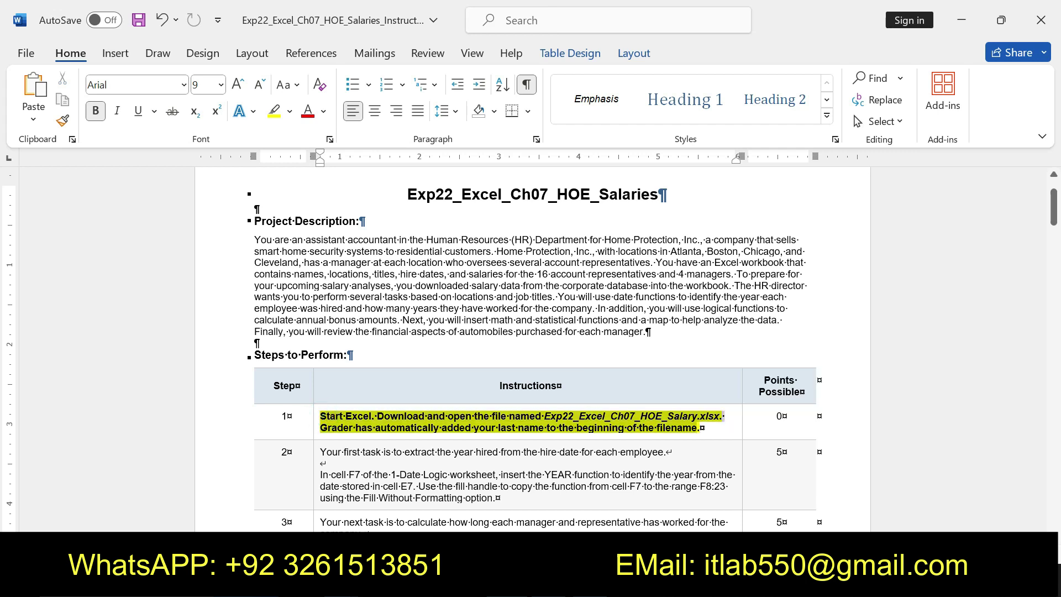
pyautogui.click(570, 427)
pyautogui.moveTo(544, 415); pyautogui.dragTo(722, 417)
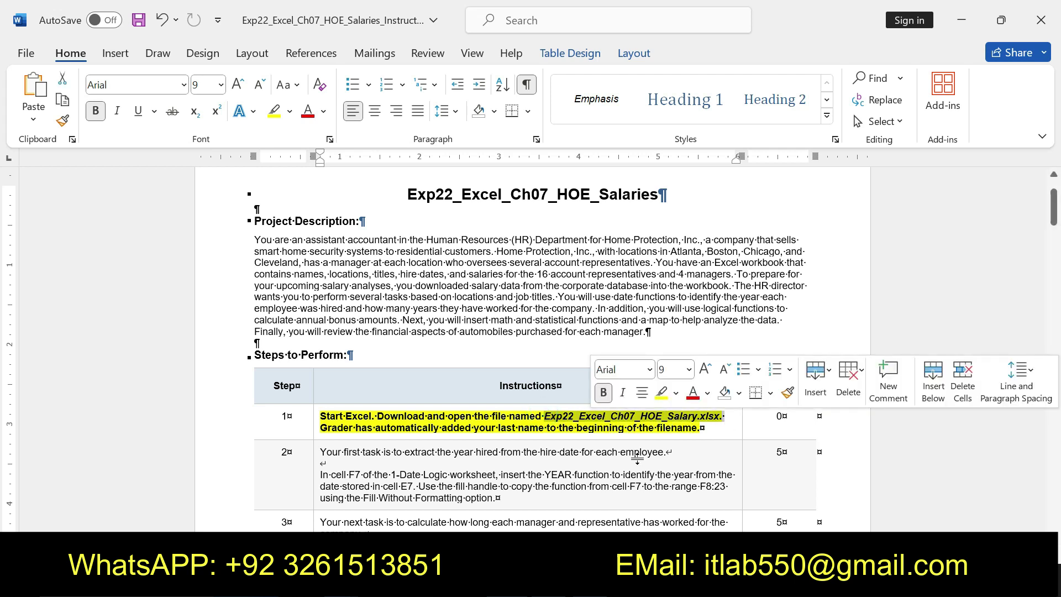
# In Excel, begin a formula in cell F7 under Year Hired, then return to Word.
pyautogui.hotkey('alt', 'Tab')
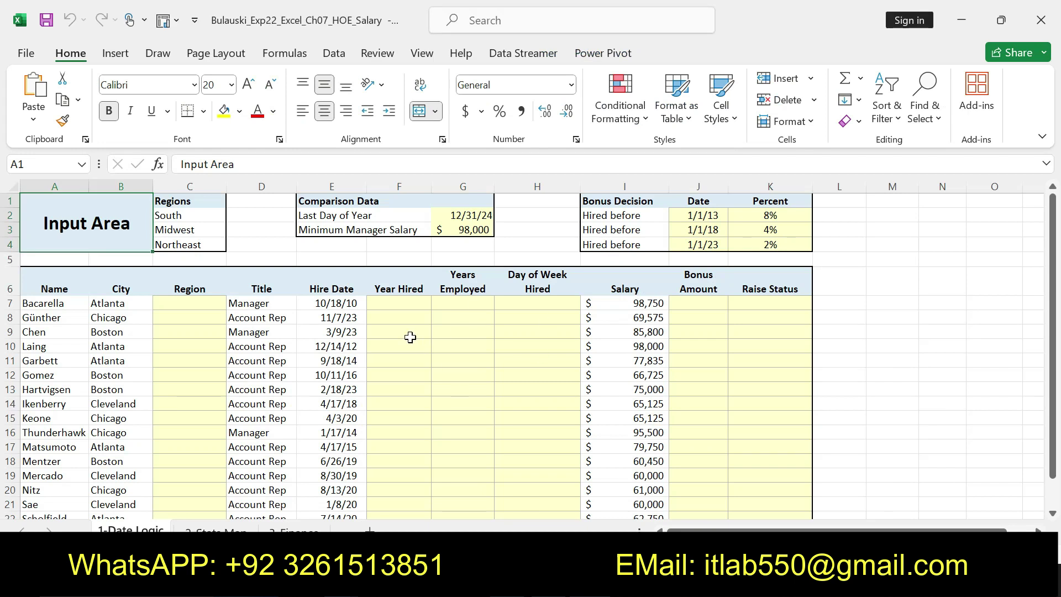
pyautogui.click(400, 303)
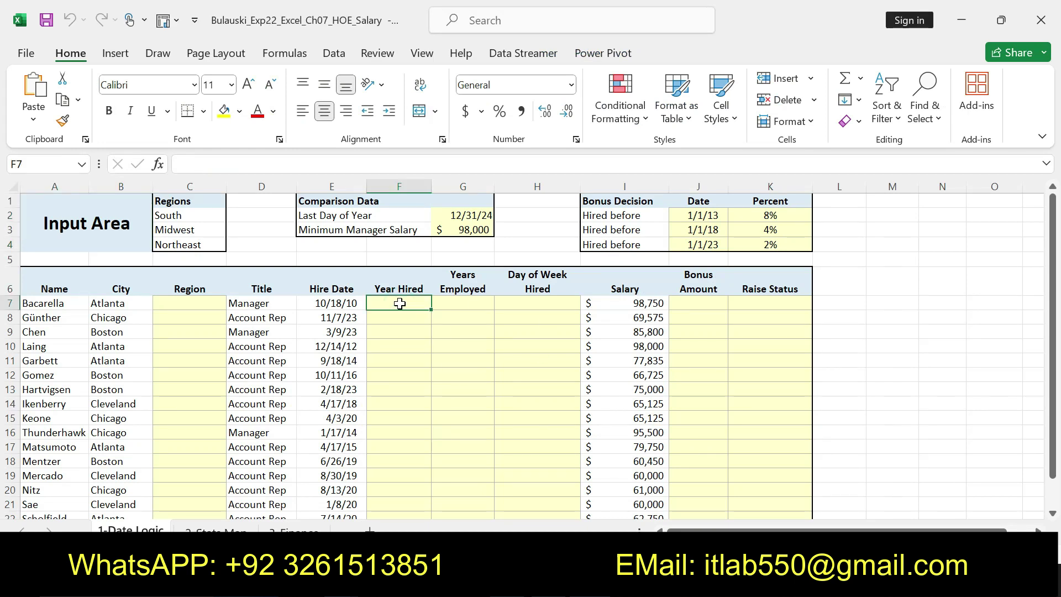
pyautogui.write('=')
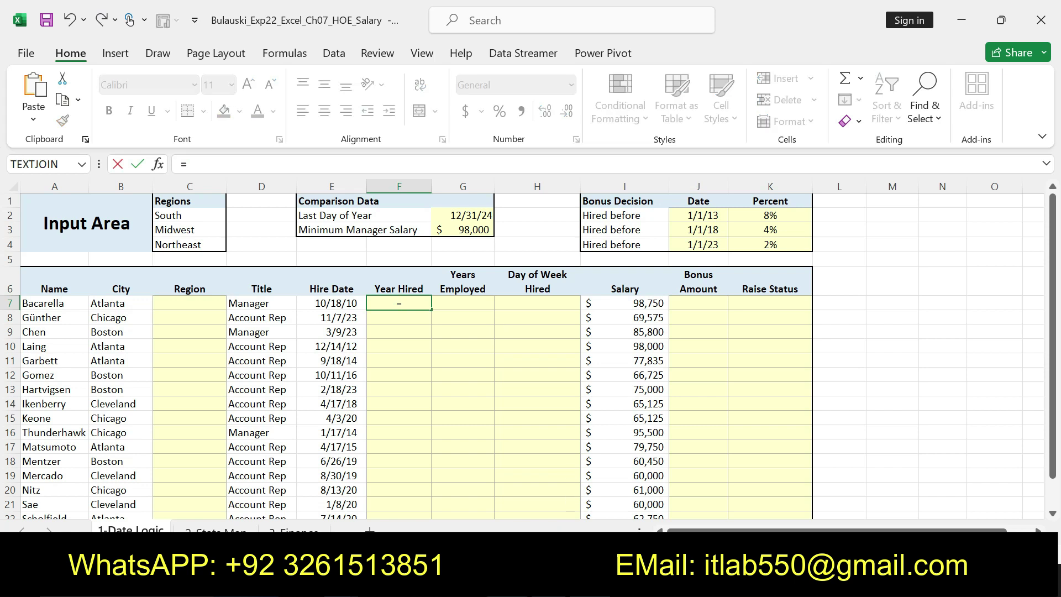
pyautogui.hotkey('alt', 'Tab')
# Clear Step 1's bold and highlight, and make Step 2's text bold with yellow highlight.
pyautogui.hotkey('ctrl', 'z')
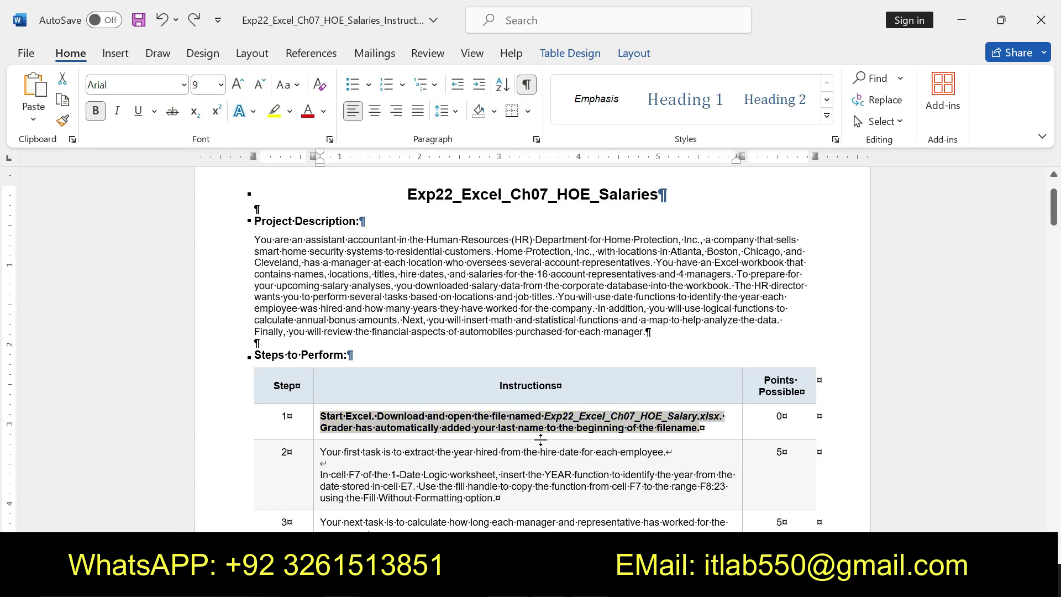
pyautogui.hotkey('ctrl', 'z')
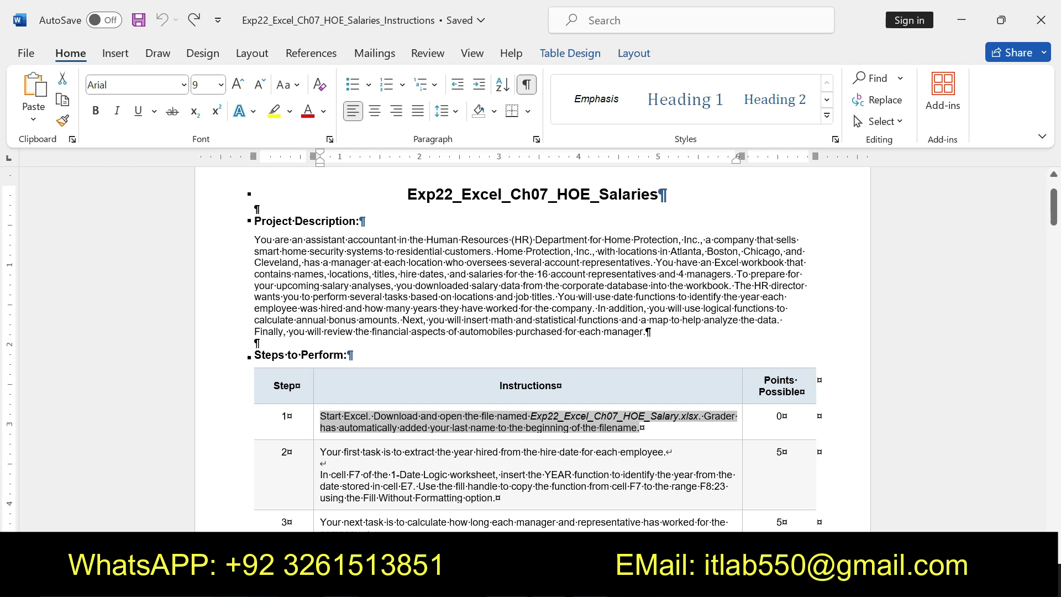
pyautogui.moveTo(320, 451); pyautogui.dragTo(509, 494)
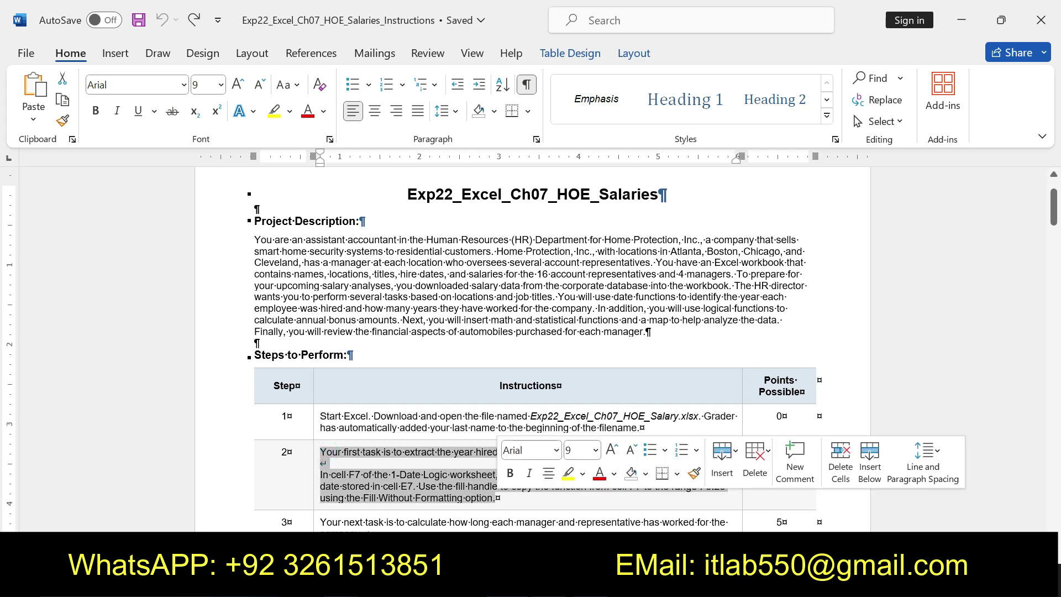
pyautogui.click(509, 473)
pyautogui.click(567, 473)
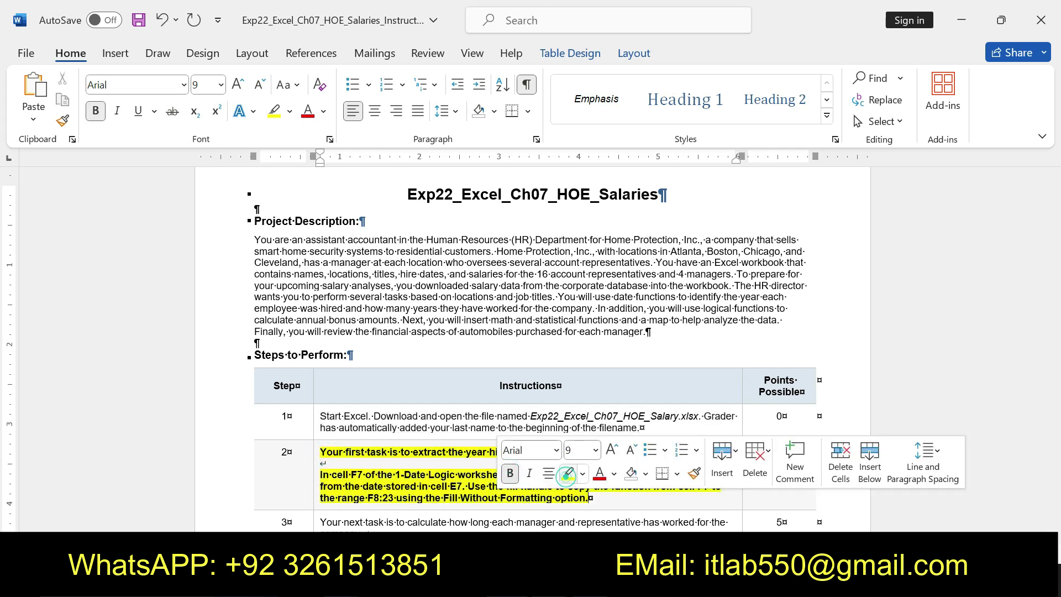
# Reread Step 2's 'In cell F7' paragraph before returning to the salary workbook.
pyautogui.moveTo(321, 452); pyautogui.dragTo(321, 464)
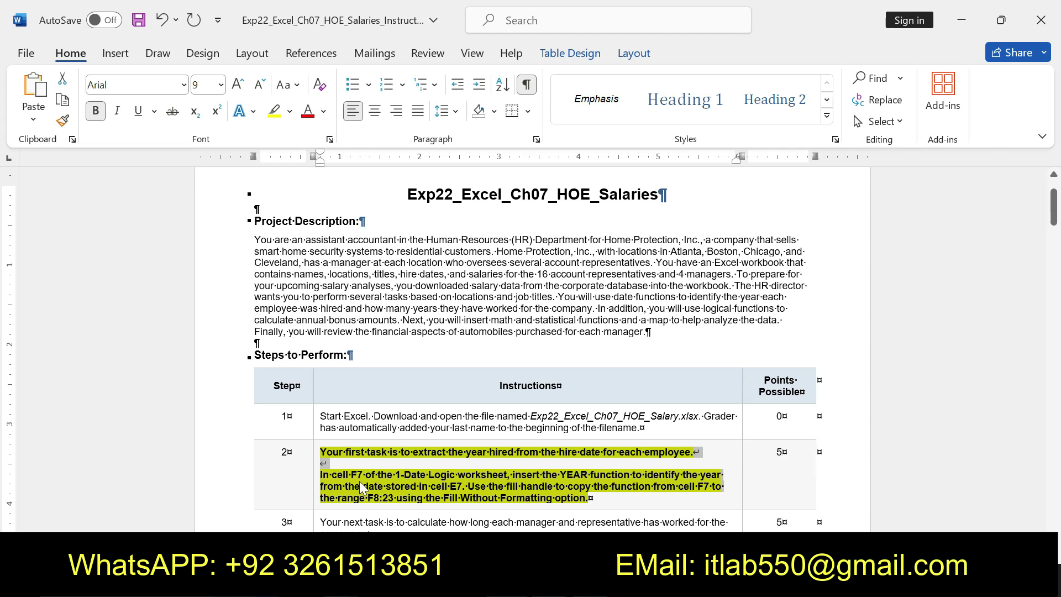
pyautogui.click(335, 482)
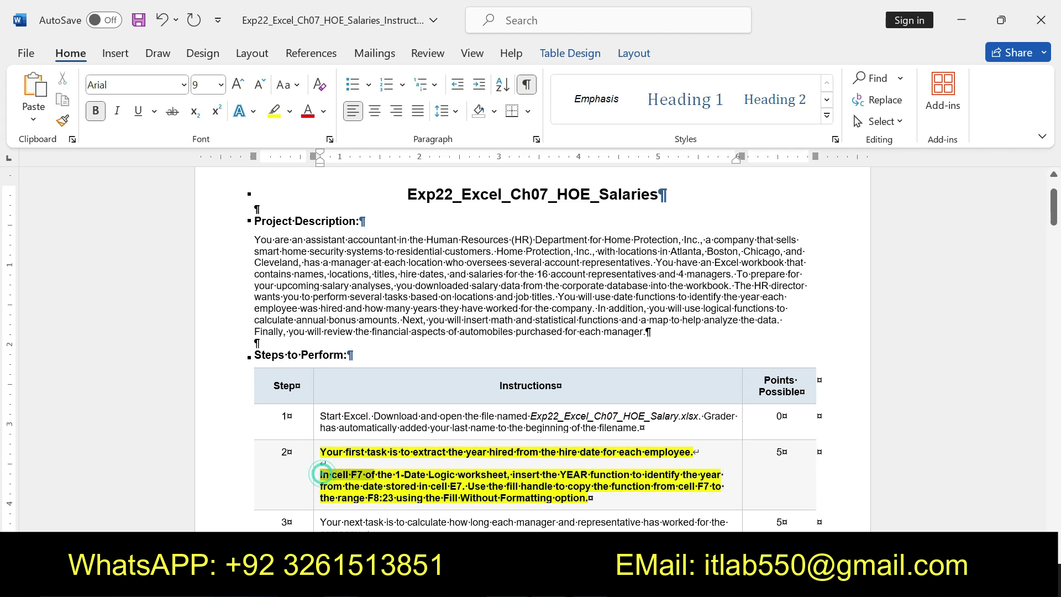
pyautogui.tripleClick(330, 474)
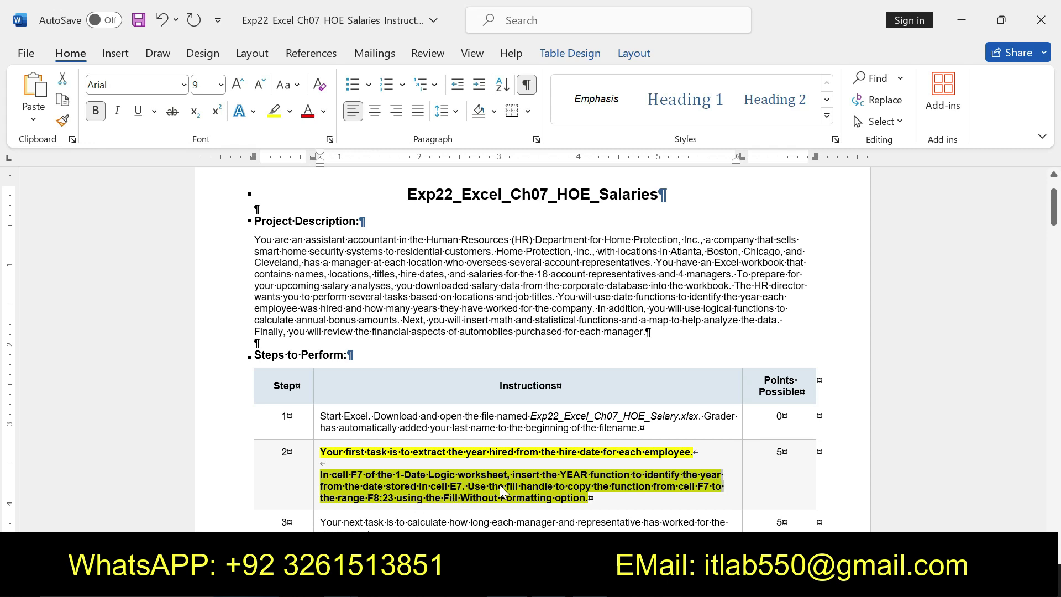
pyautogui.hotkey('alt', 'Tab')
# Enter =YEAR(E7) in cell F7, returning 2010, then go back to the Word instructions.
pyautogui.click(400, 304)
pyautogui.write('=')
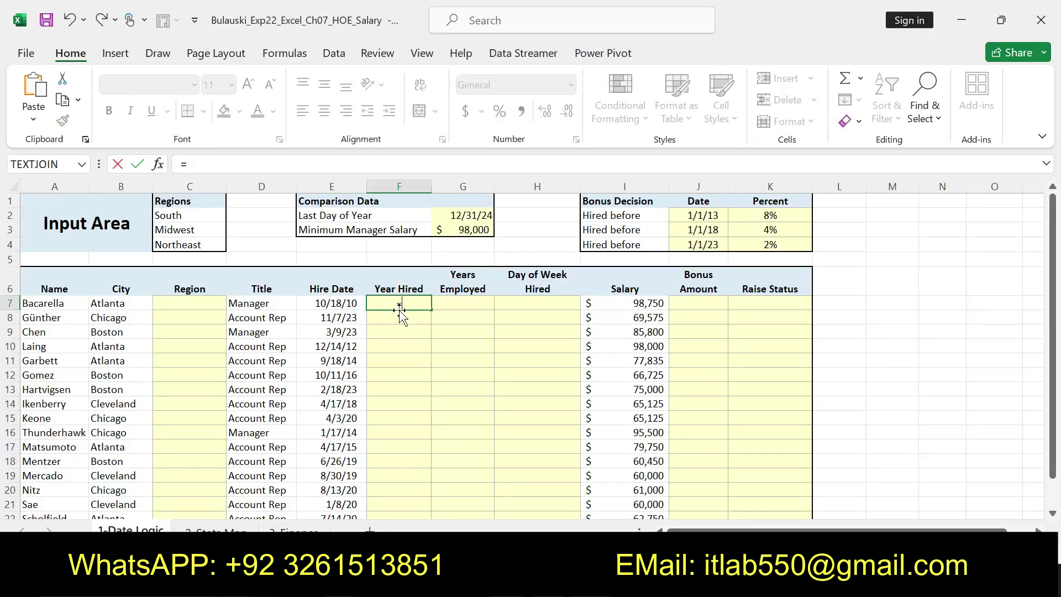
pyautogui.write('YE')
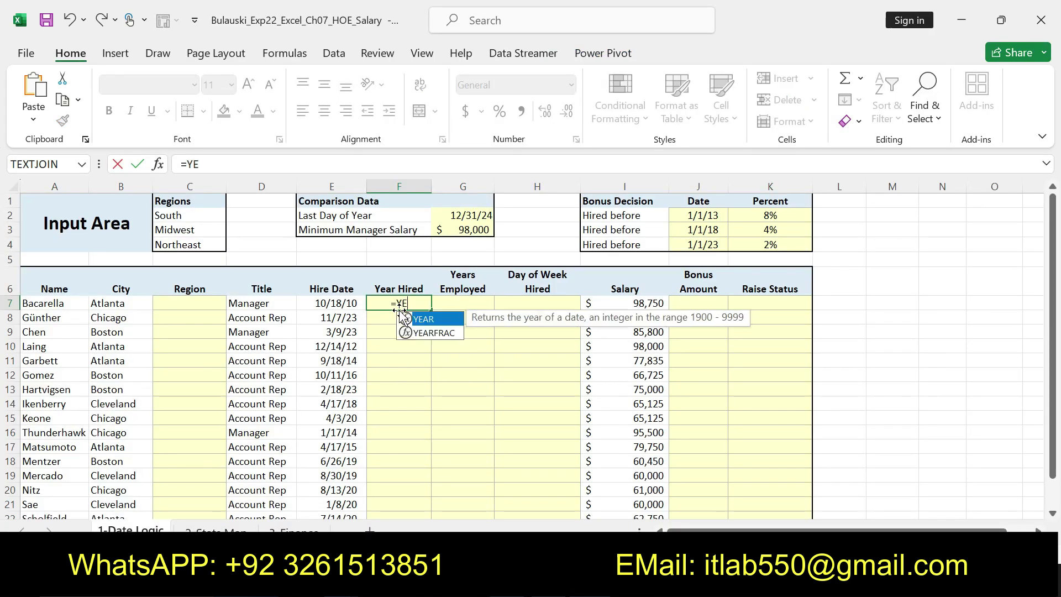
pyautogui.doubleClick(448, 319)
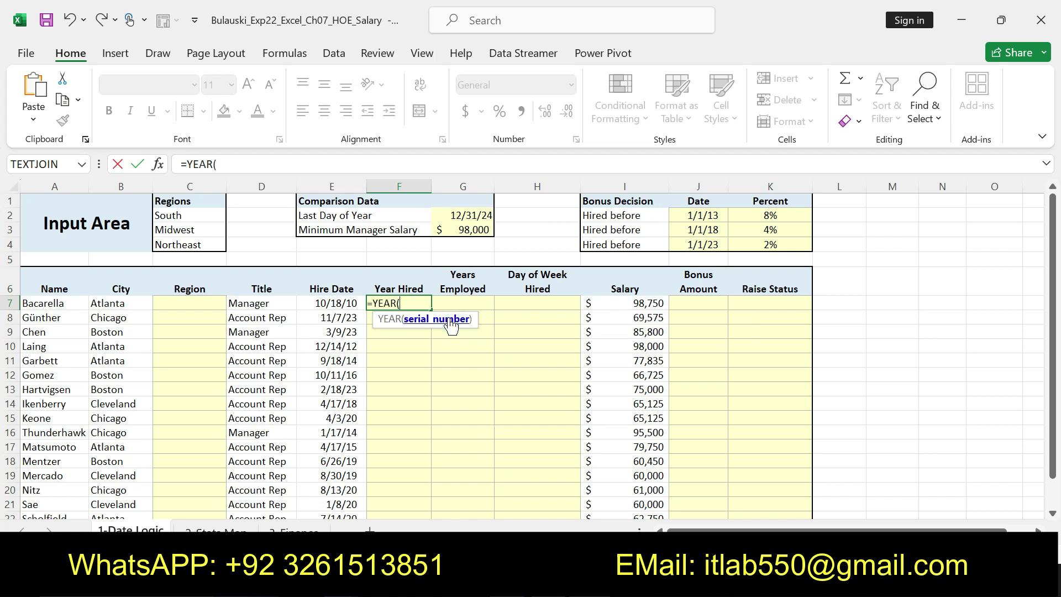
pyautogui.write('E')
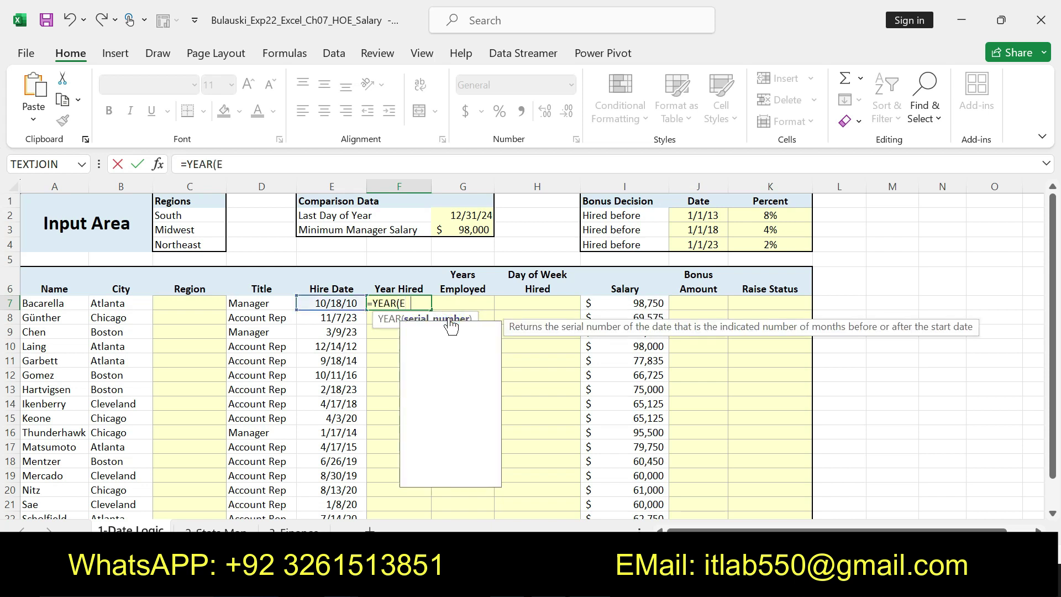
pyautogui.write('7)')
pyautogui.press('Return')
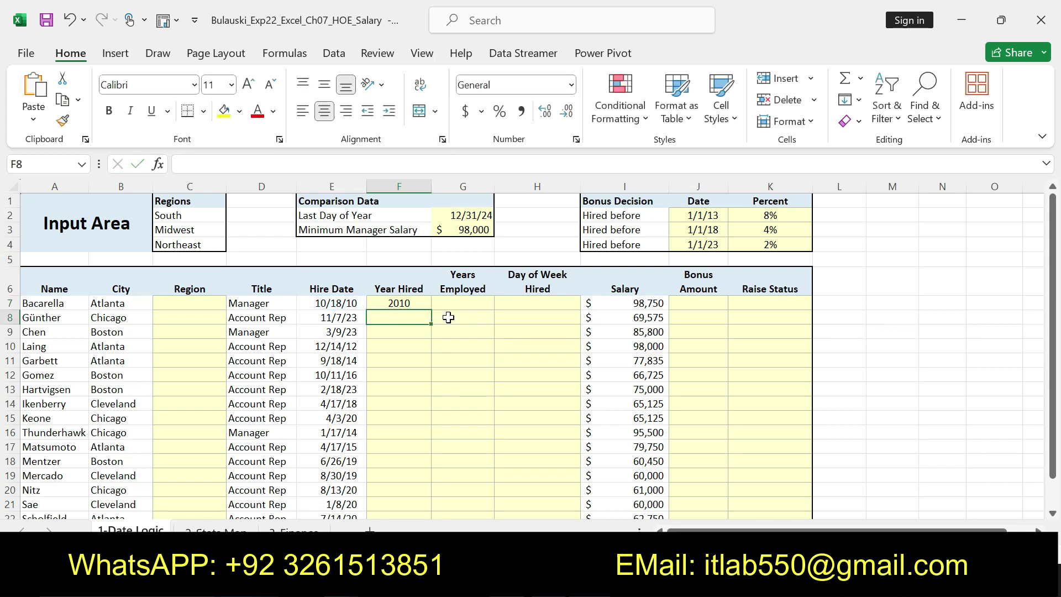
pyautogui.click(414, 303)
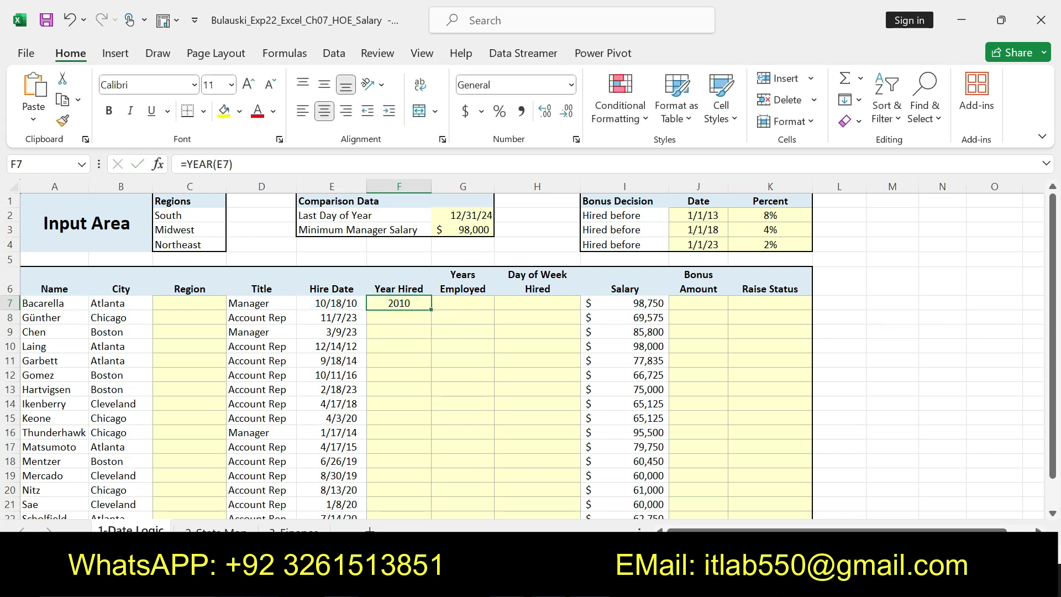
pyautogui.hotkey('alt', 'Tab')
pyautogui.click(481, 486)
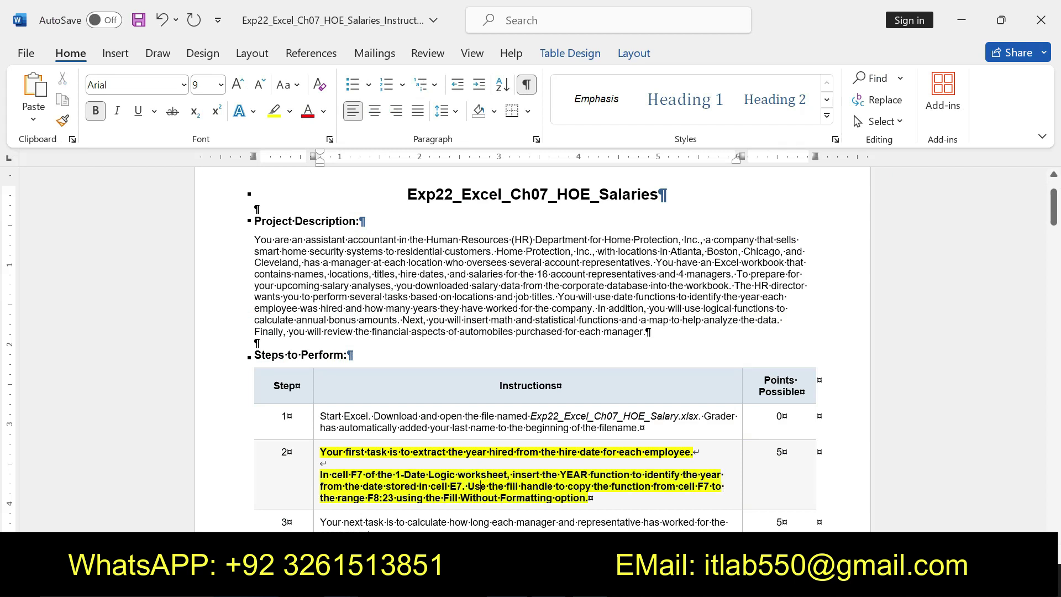
# Reread the fill instruction at the end of Step 2.
pyautogui.moveTo(480, 486); pyautogui.dragTo(589, 498)
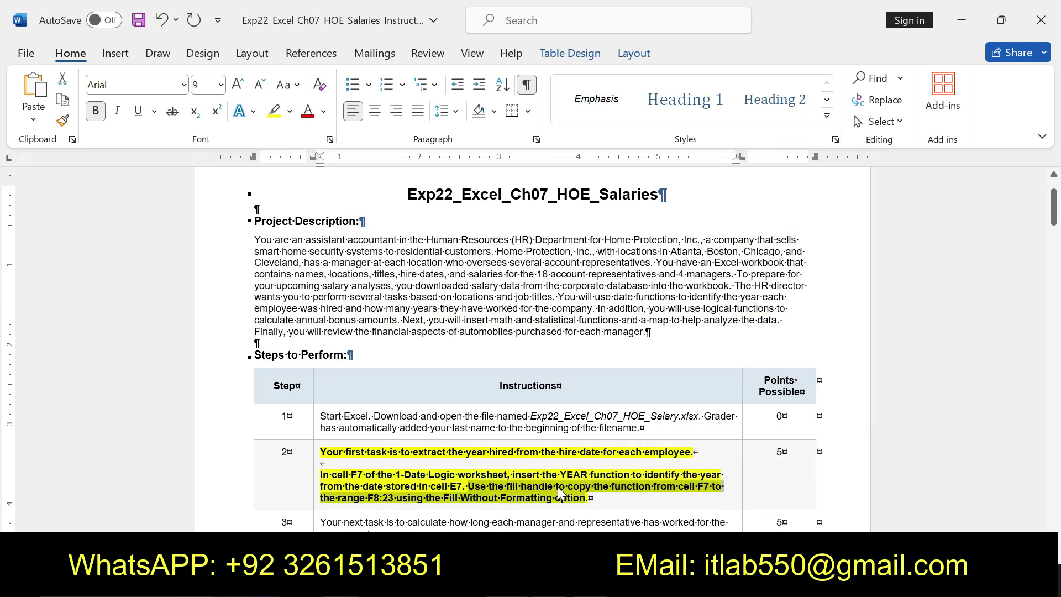
pyautogui.scroll(-3, 1055, 188)
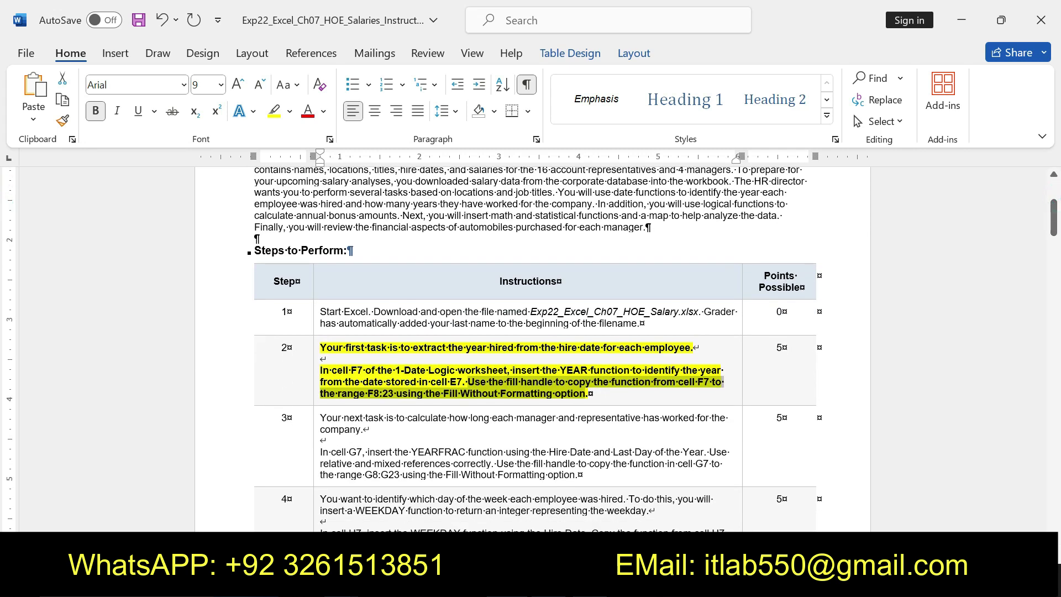
pyautogui.click(414, 397)
pyautogui.moveTo(367, 394); pyautogui.dragTo(585, 395)
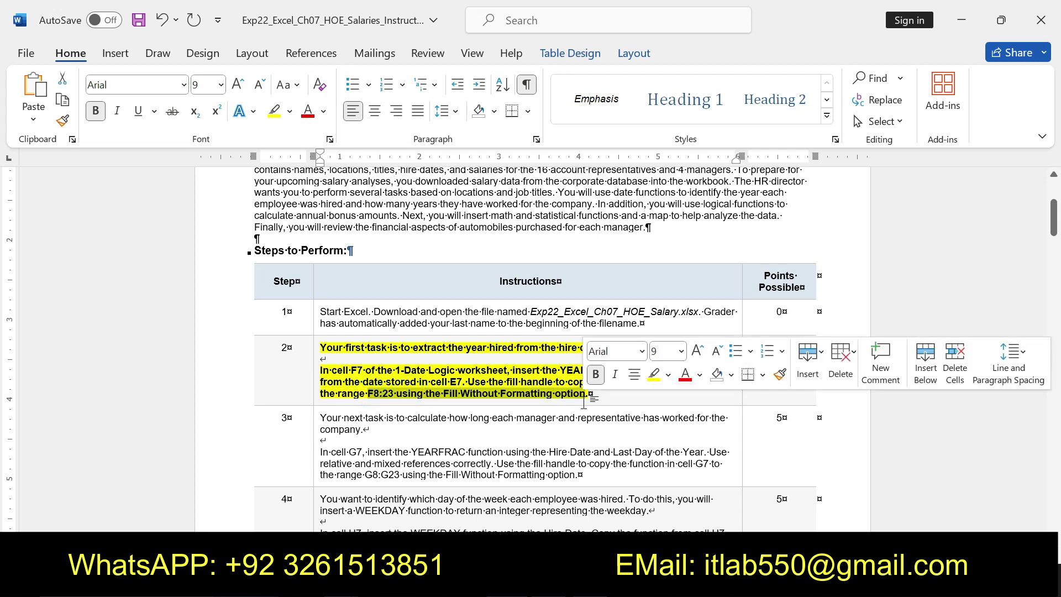
# Fill the YEAR formula from F7 down through F23 and undo Step 2's emphasis.
pyautogui.hotkey('alt', 'Tab')
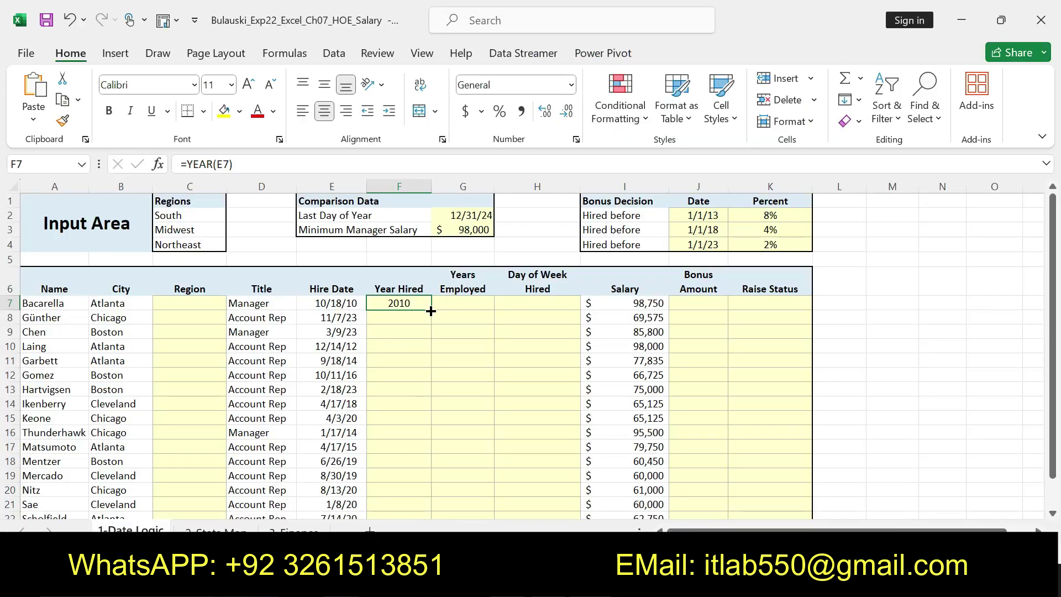
pyautogui.moveTo(430, 311); pyautogui.dragTo(403, 490)
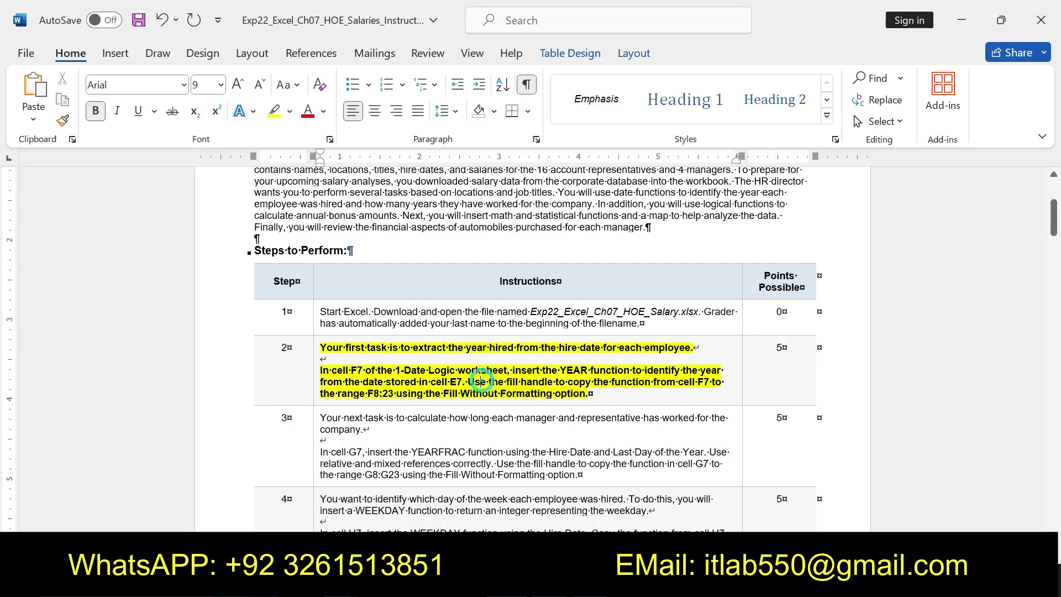
pyautogui.hotkey('ctrl', 'z')
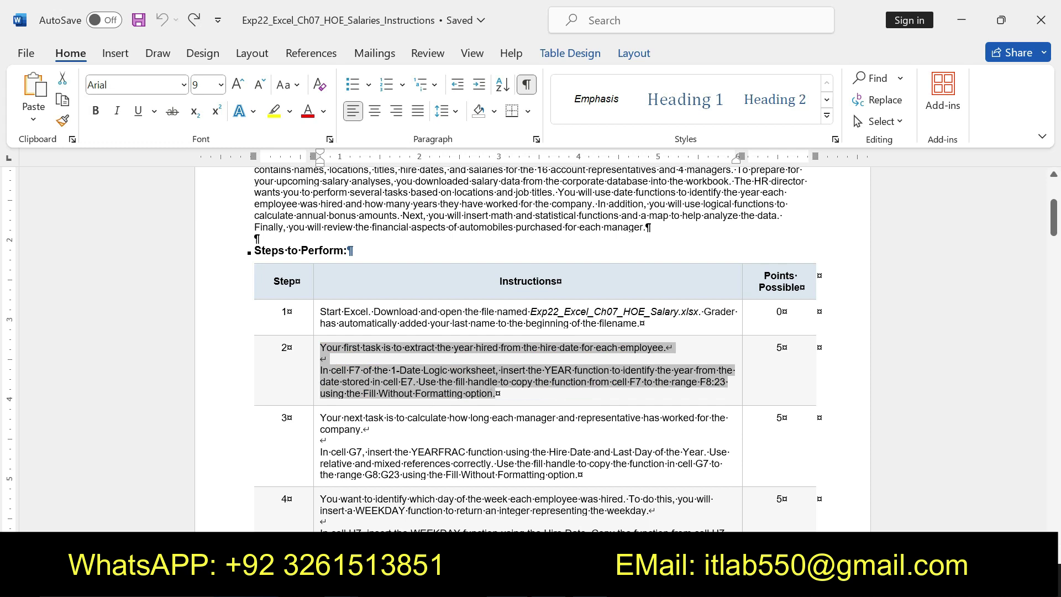
# Bold and yellow-highlight all of Step 3's YEARFRAC instruction text.
pyautogui.moveTo(320, 417); pyautogui.dragTo(571, 474)
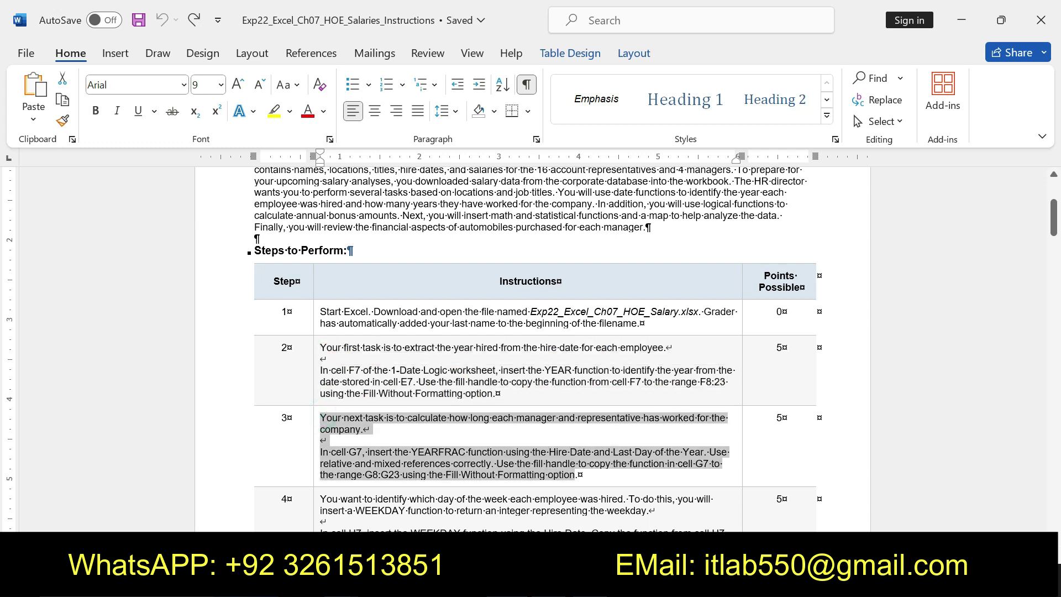
pyautogui.click(586, 446)
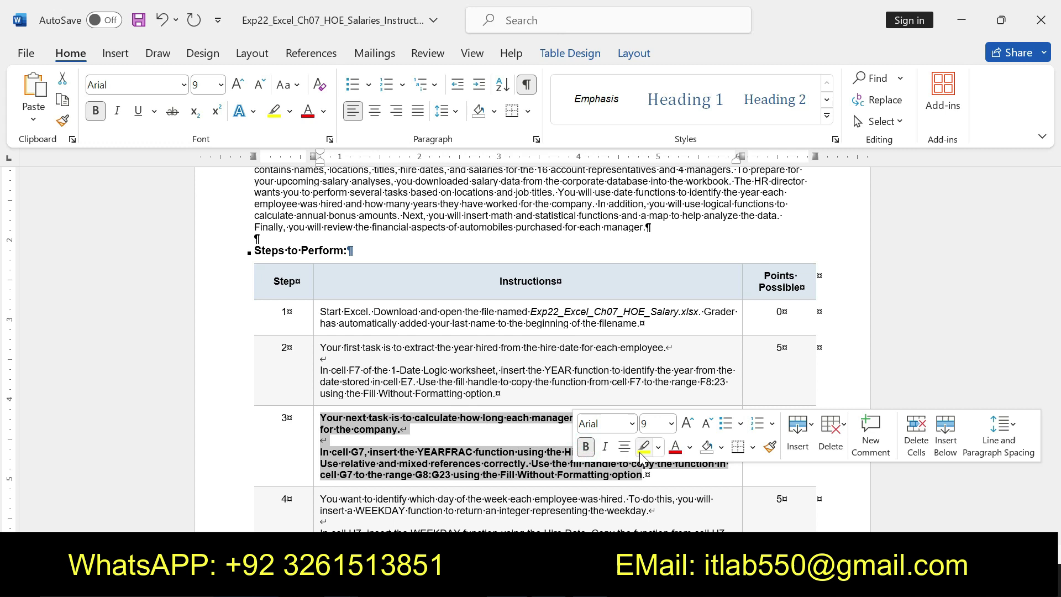
pyautogui.click(643, 447)
# Reread Step 3's 'In cell G7' instruction, glancing at the Excel workbook.
pyautogui.moveTo(321, 452); pyautogui.dragTo(474, 452)
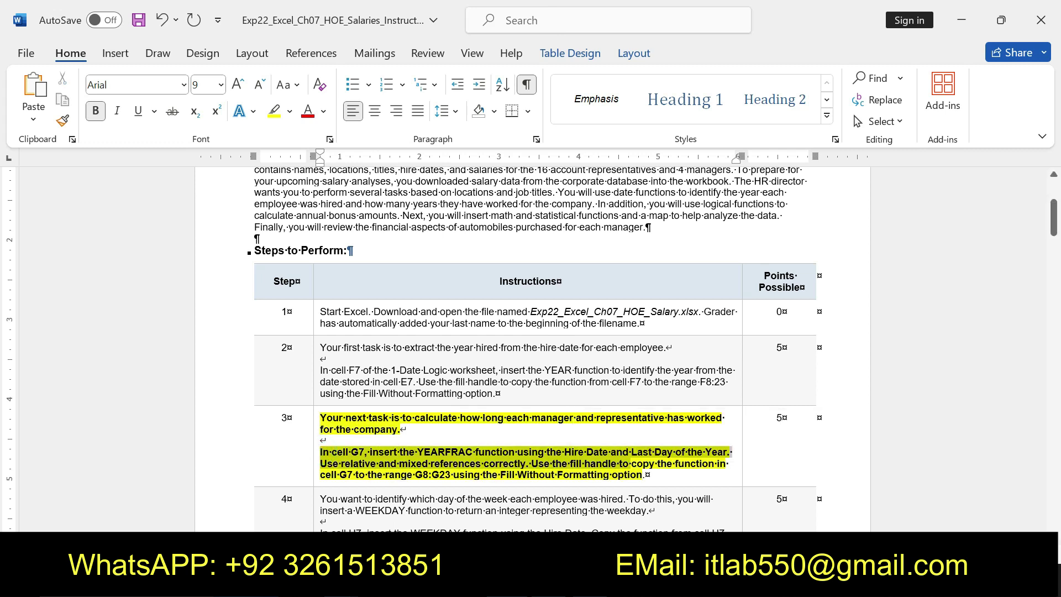
pyautogui.moveTo(474, 452); pyautogui.dragTo(645, 474)
pyautogui.moveTo(364, 451)
pyautogui.mouseDown()
pyautogui.moveTo(321, 452)
pyautogui.moveTo(620, 463)
pyautogui.mouseUp()
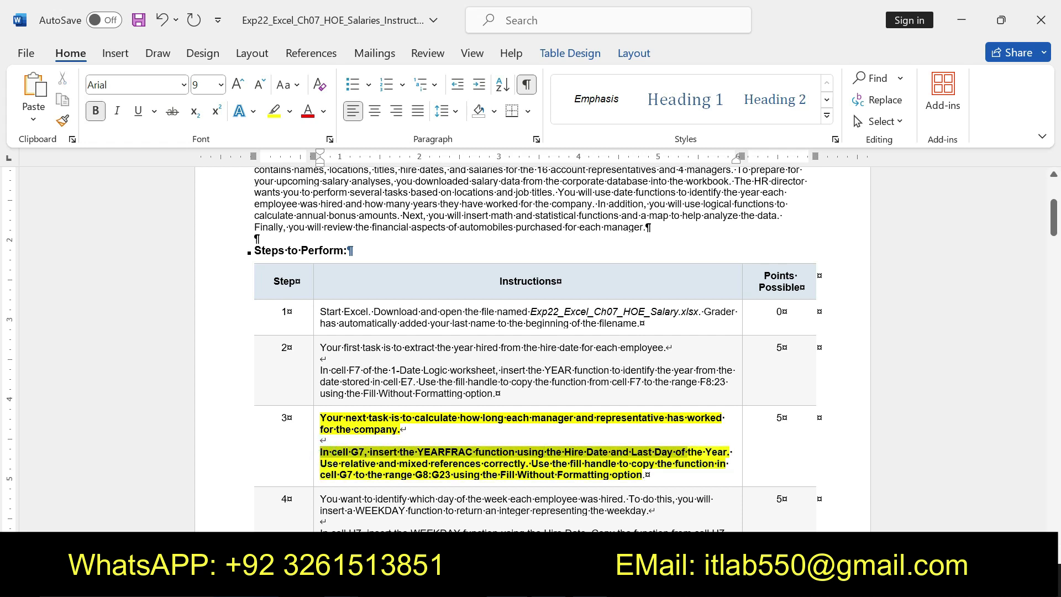
pyautogui.moveTo(620, 463); pyautogui.dragTo(728, 452)
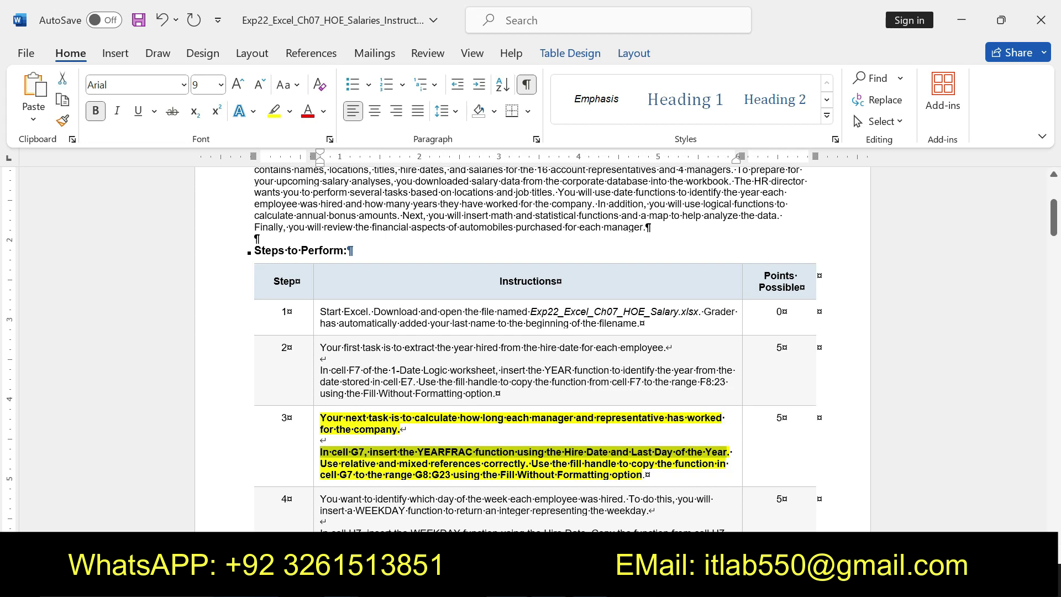
pyautogui.hotkey('alt', 'Tab')
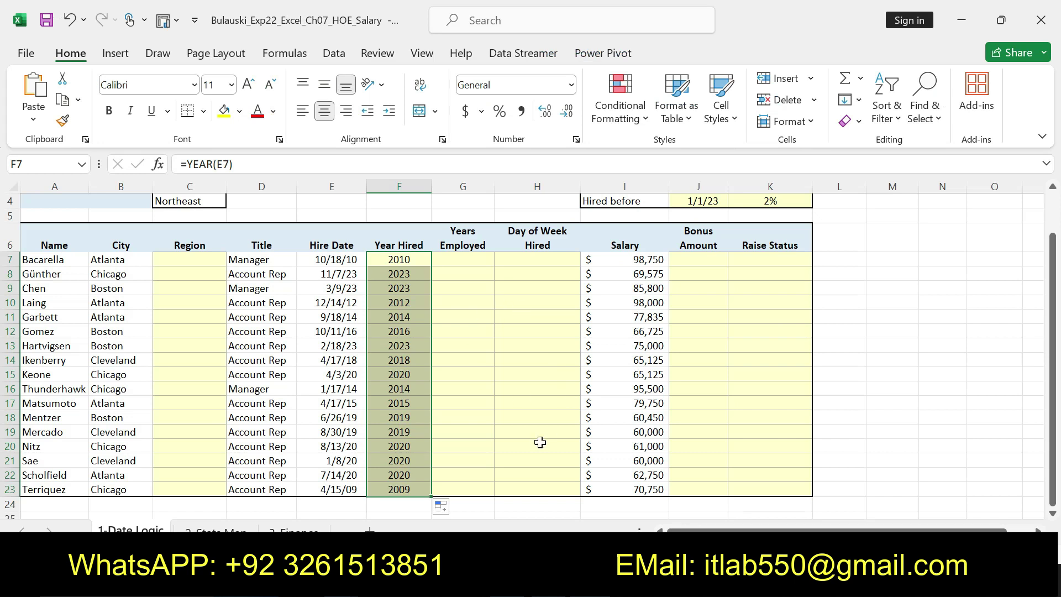
pyautogui.hotkey('alt', 'Tab')
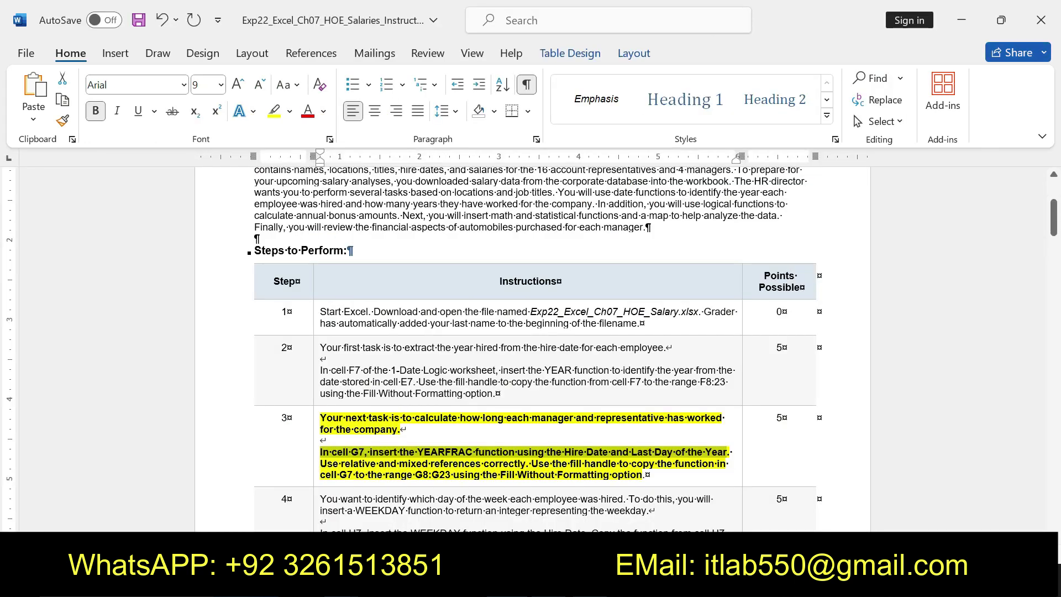
# Reread Step 3's Hire Date and Last Day of the Year wording, then return to Excel.
pyautogui.moveTo(321, 451); pyautogui.dragTo(610, 451)
pyautogui.moveTo(611, 451); pyautogui.dragTo(730, 452)
pyautogui.hotkey('alt', 'Tab')
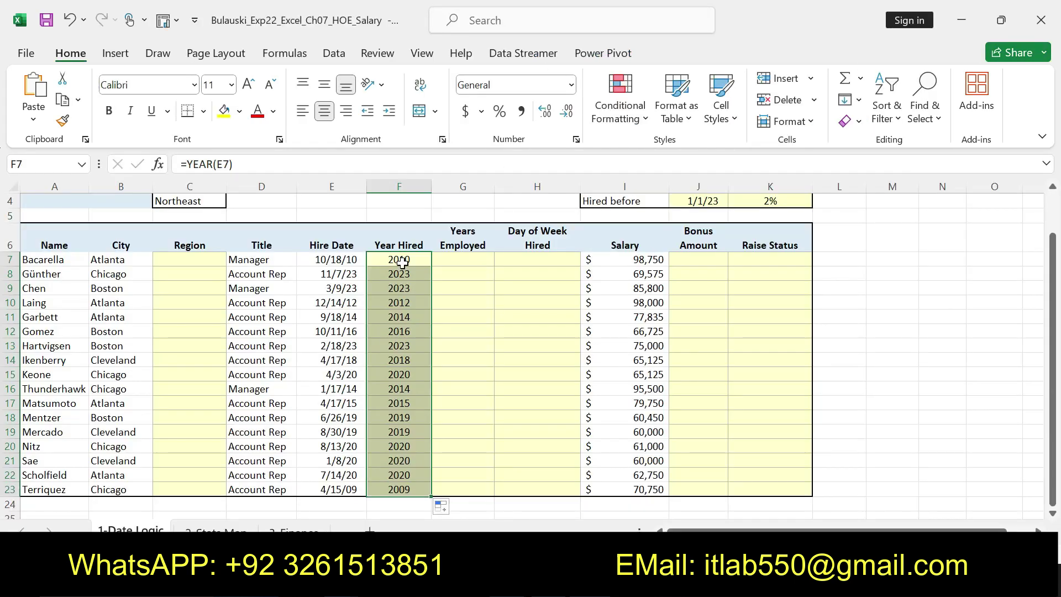
# Enter =YEARFRAC(E7,$G$2) in cell G7, making the G2 reference absolute.
pyautogui.click(451, 264)
pyautogui.write('=')
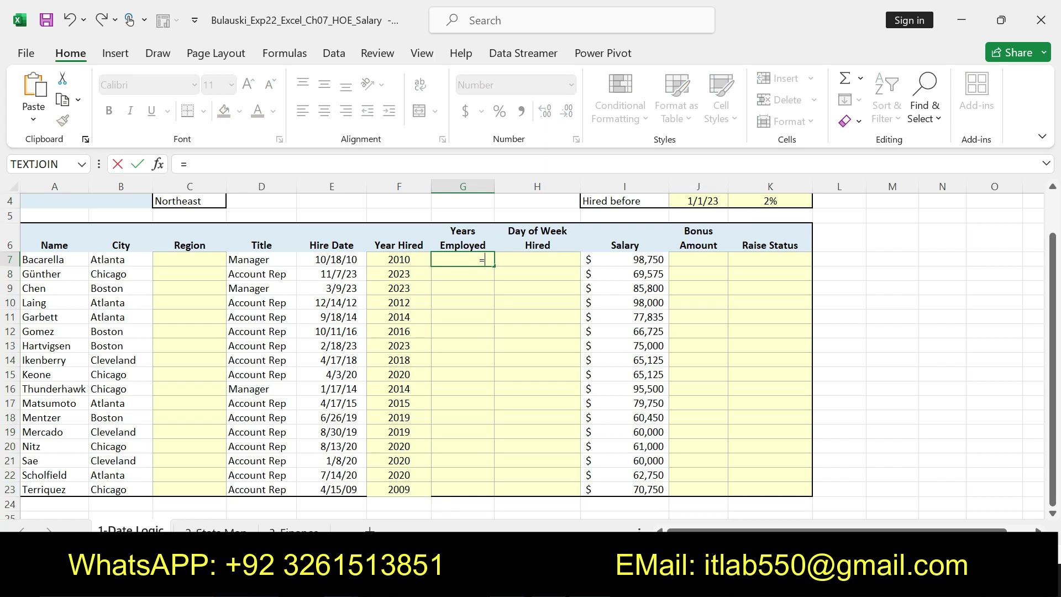
pyautogui.write('YEA')
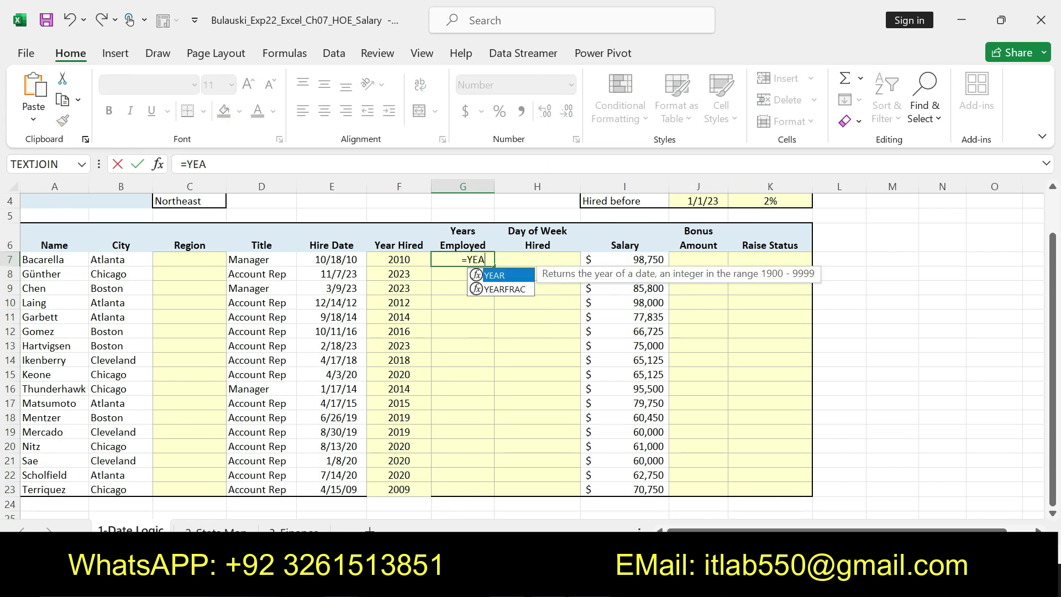
pyautogui.doubleClick(519, 289)
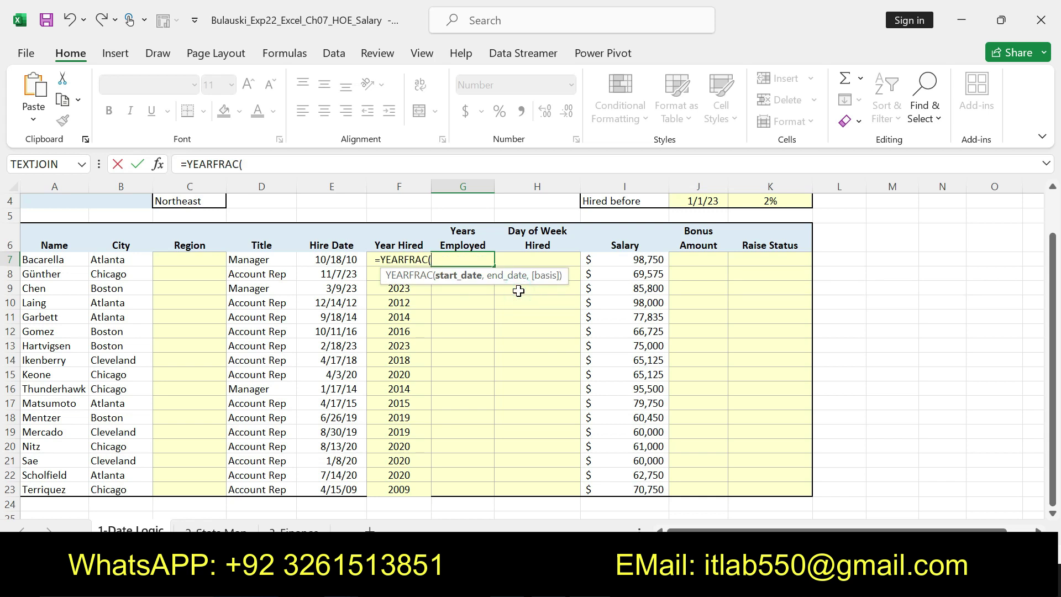
pyautogui.click(333, 259)
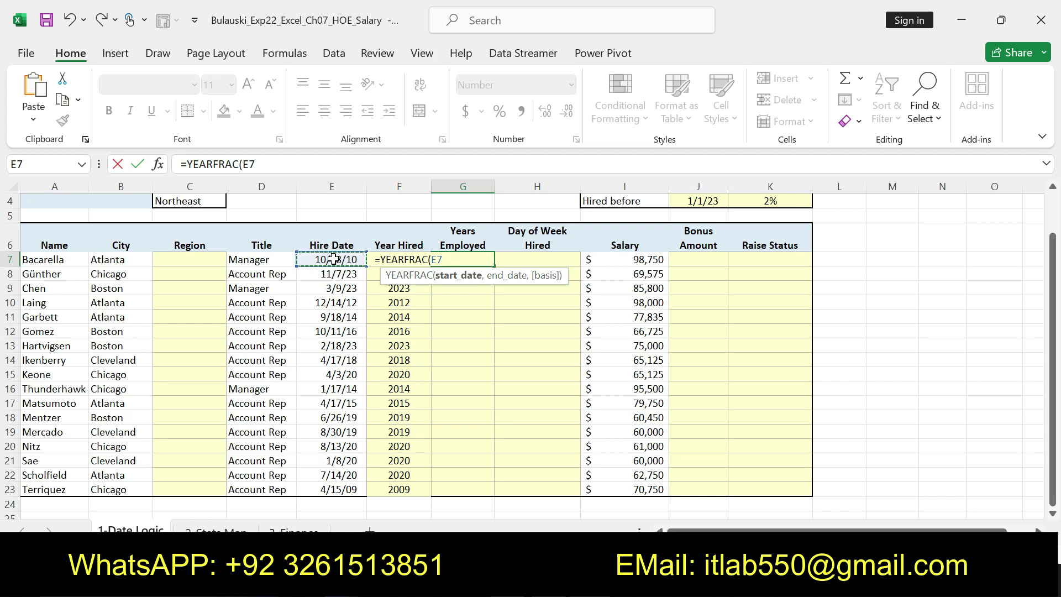
pyautogui.write(',G2')
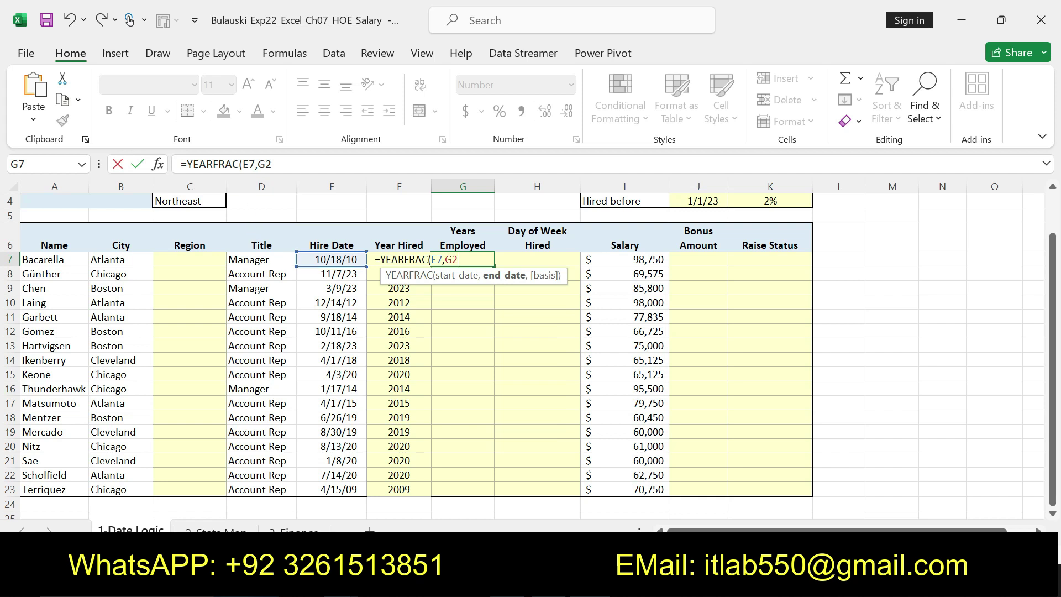
pyautogui.doubleClick(266, 164)
pyautogui.press('F4')
pyautogui.write(')')
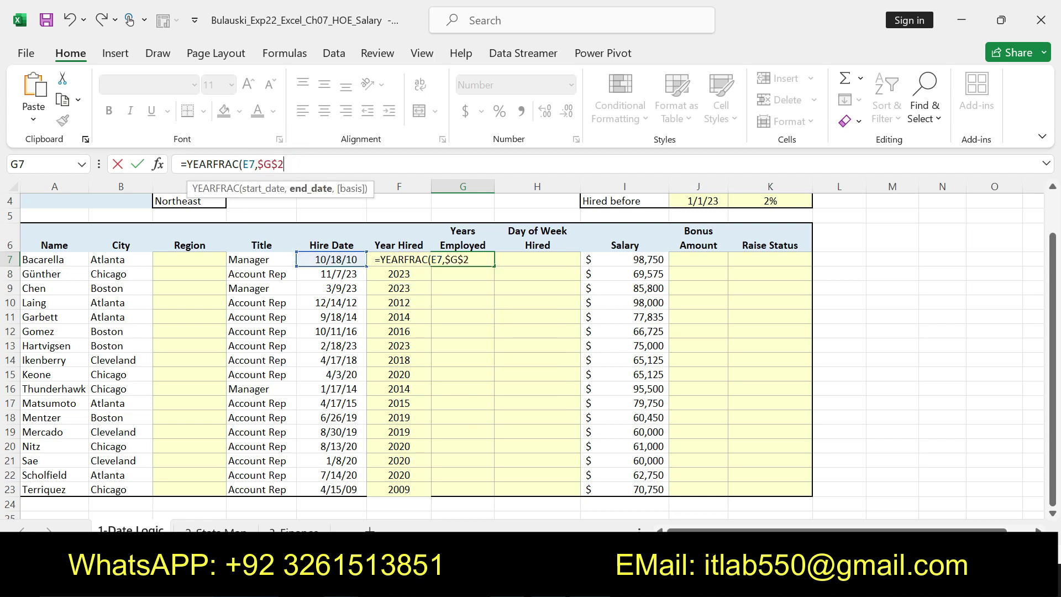
pyautogui.hotkey('ctrl', 'Return')
pyautogui.press('Return')
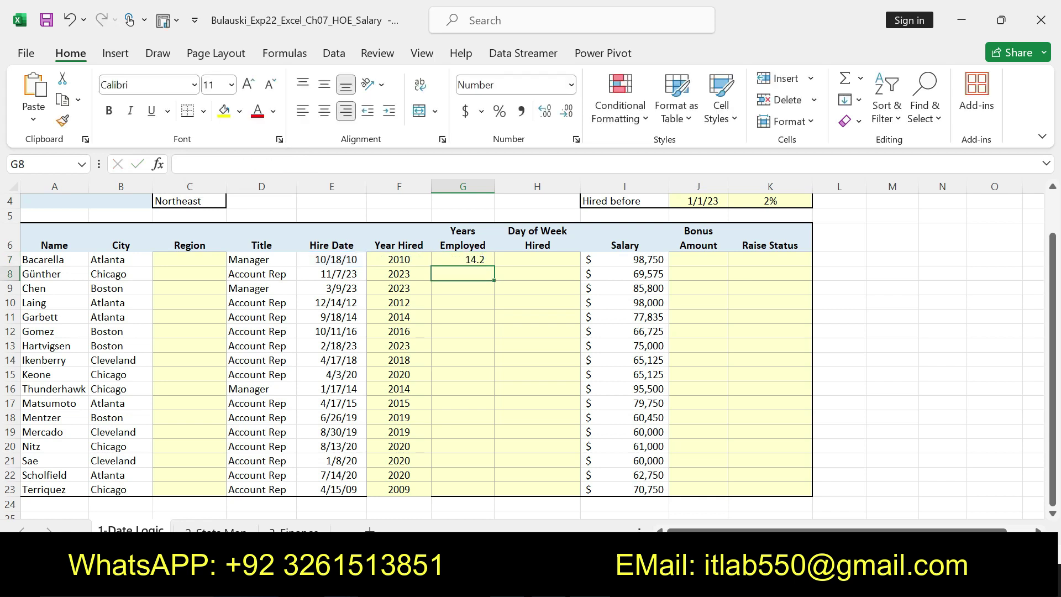
pyautogui.click(458, 260)
# Check Step 3's fill instruction, then copy the YEARFRAC formula down through G23.
pyautogui.hotkey('alt', 'Tab')
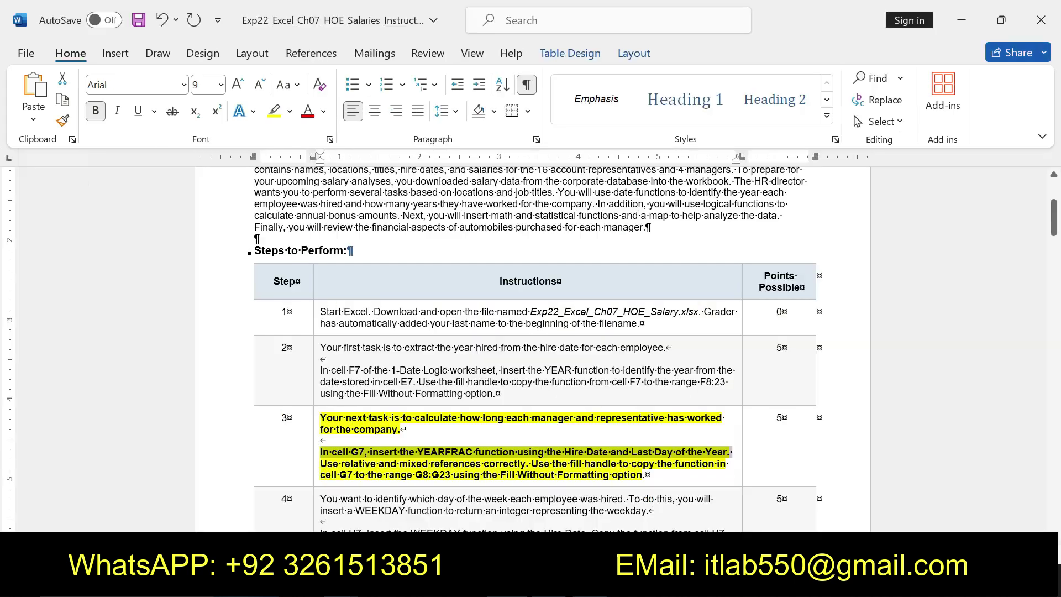
pyautogui.click(516, 457)
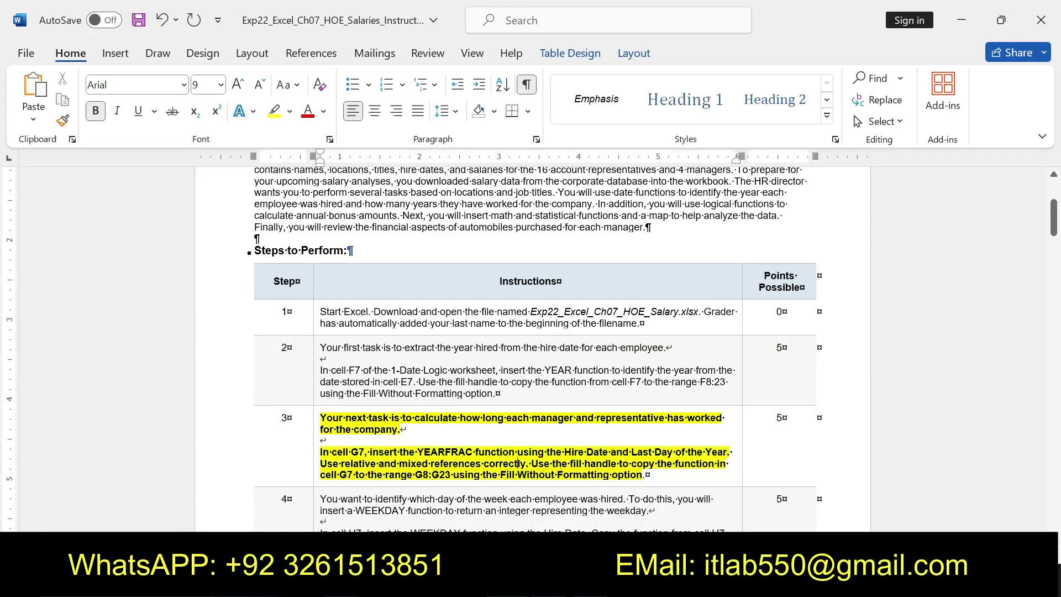
pyautogui.moveTo(322, 475); pyautogui.dragTo(481, 476)
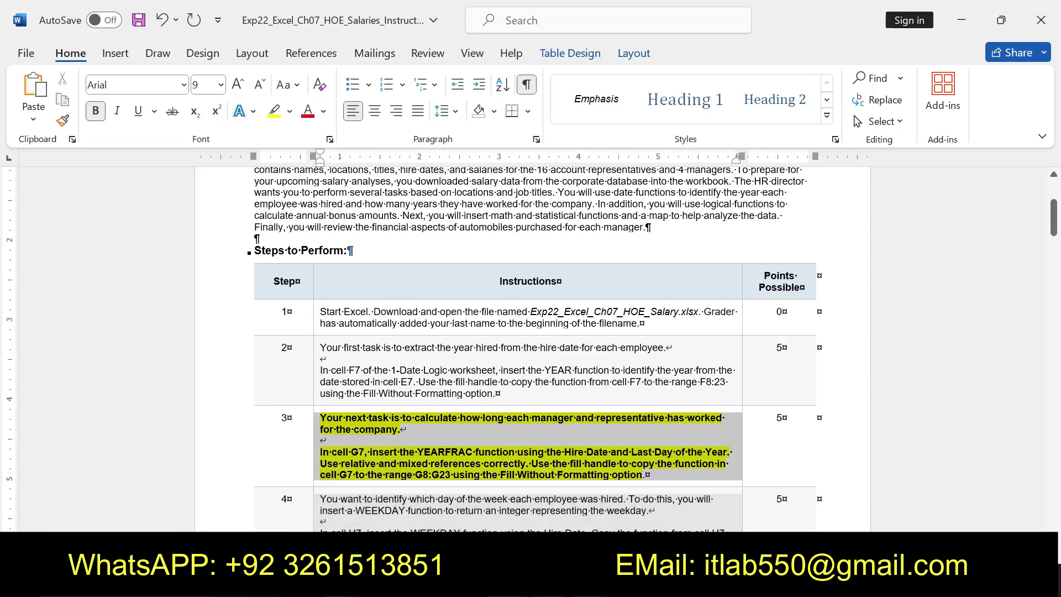
pyautogui.moveTo(651, 508); pyautogui.dragTo(651, 484)
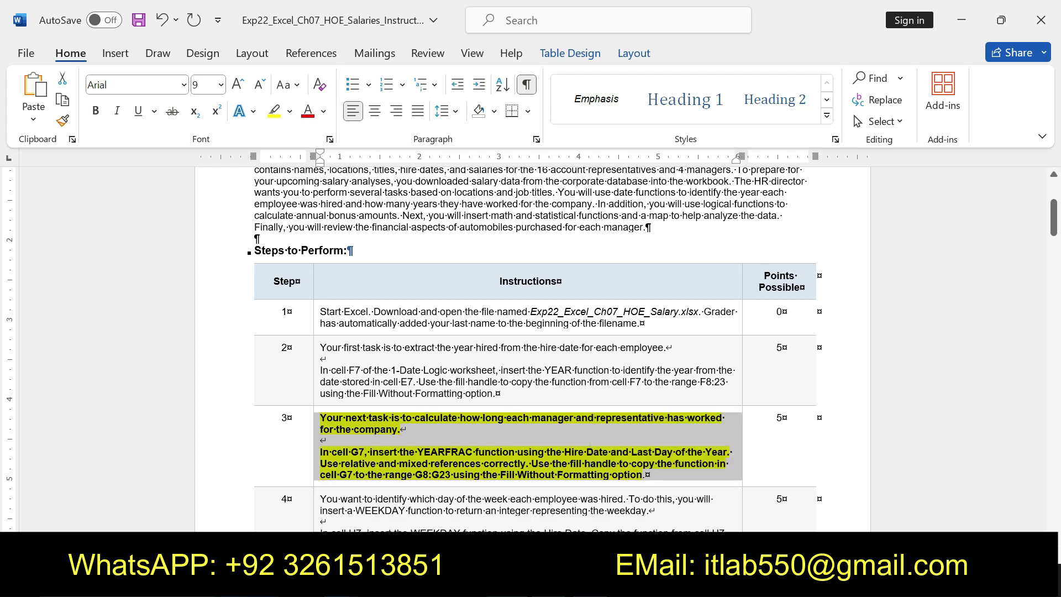
pyautogui.hotkey('alt', 'Tab')
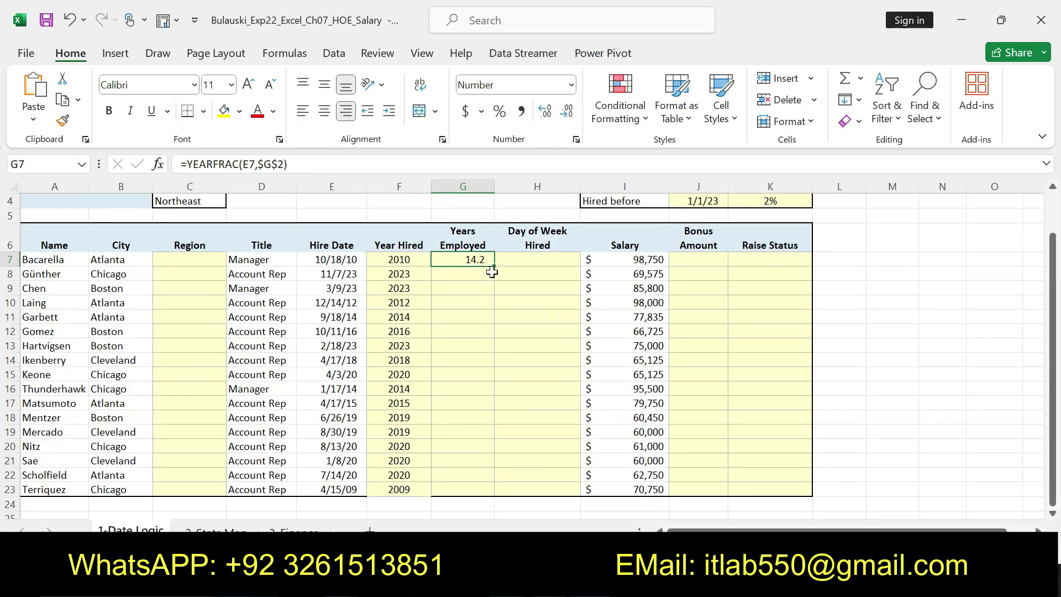
pyautogui.moveTo(494, 265); pyautogui.dragTo(484, 495)
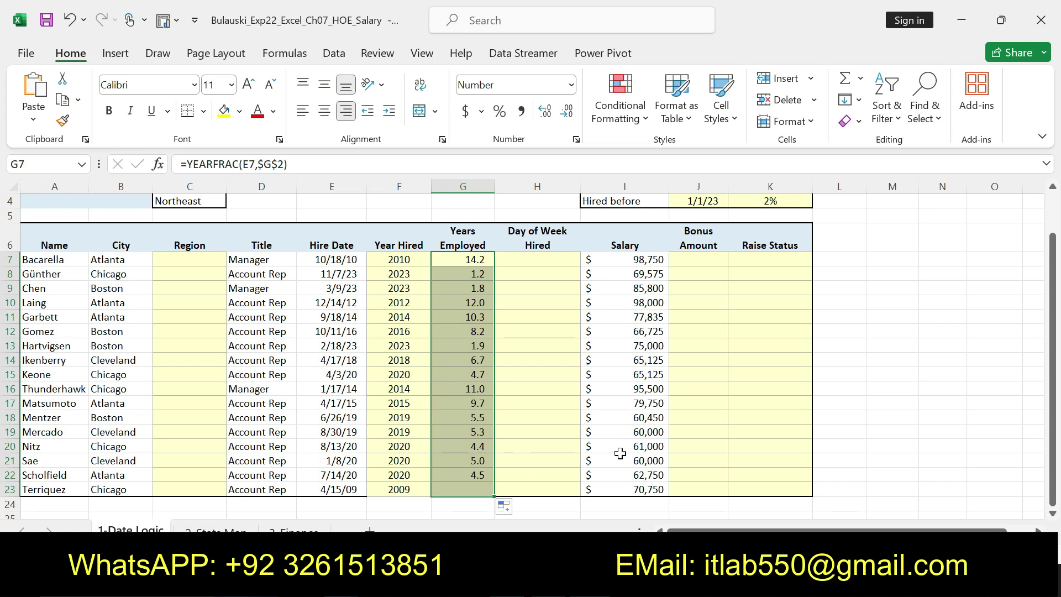
pyautogui.hotkey('alt', 'Tab')
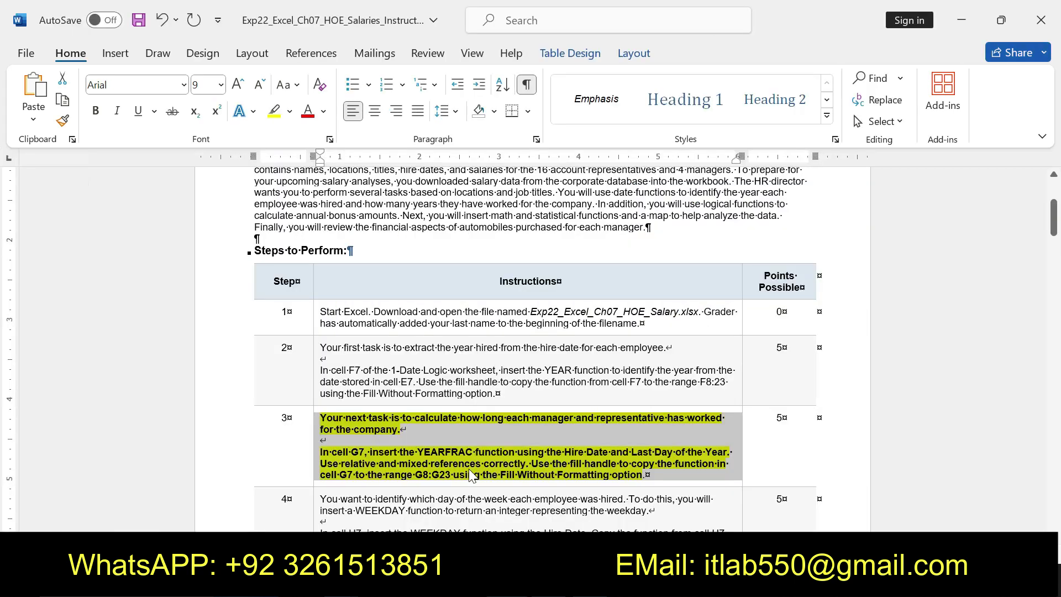
# Clear Step 3's formatting and make Step 4's WEEKDAY text bold with yellow highlight.
pyautogui.hotkey('ctrl', 'z')
pyautogui.hotkey('ctrl', 'z')
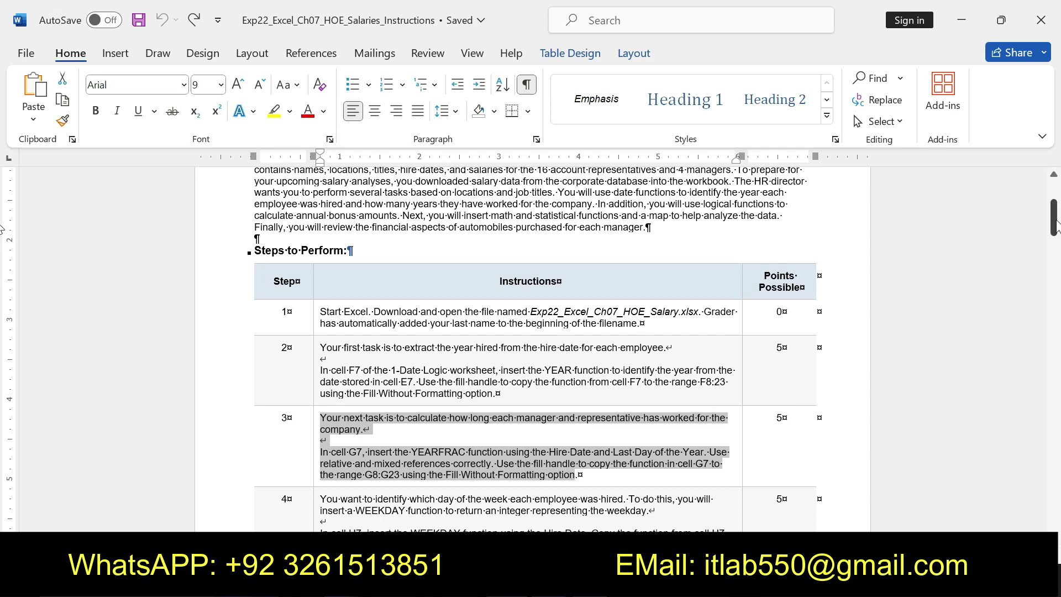
pyautogui.moveTo(1053, 217); pyautogui.dragTo(1053, 232)
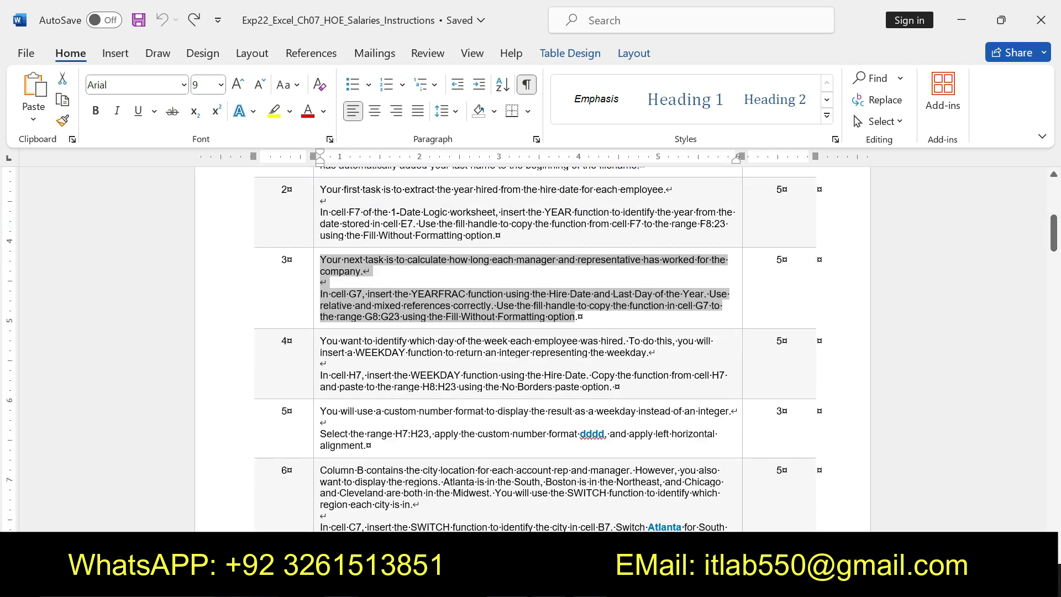
pyautogui.moveTo(320, 339); pyautogui.dragTo(613, 389)
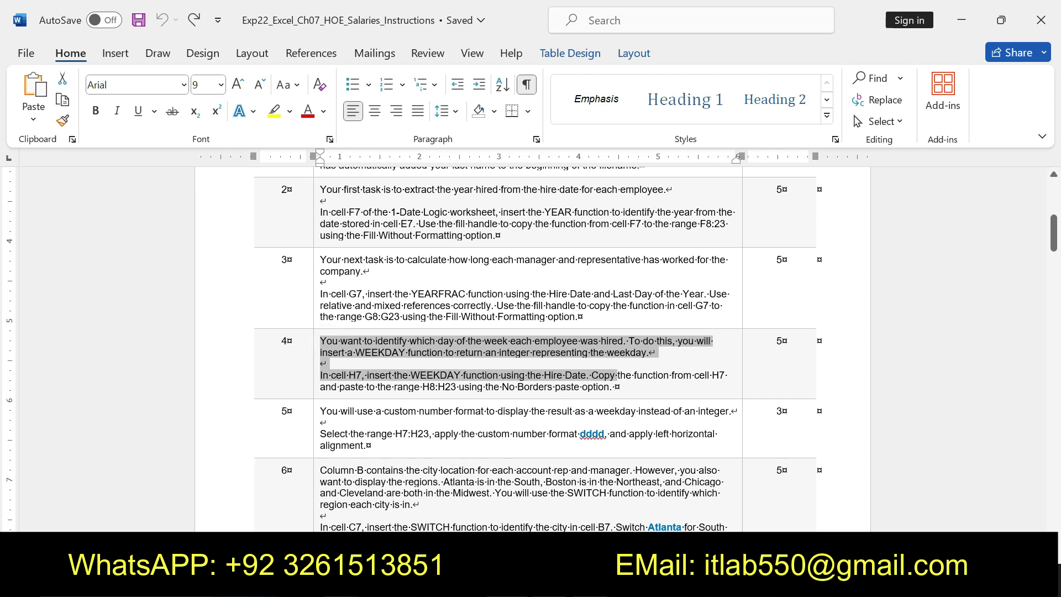
pyautogui.click(603, 358)
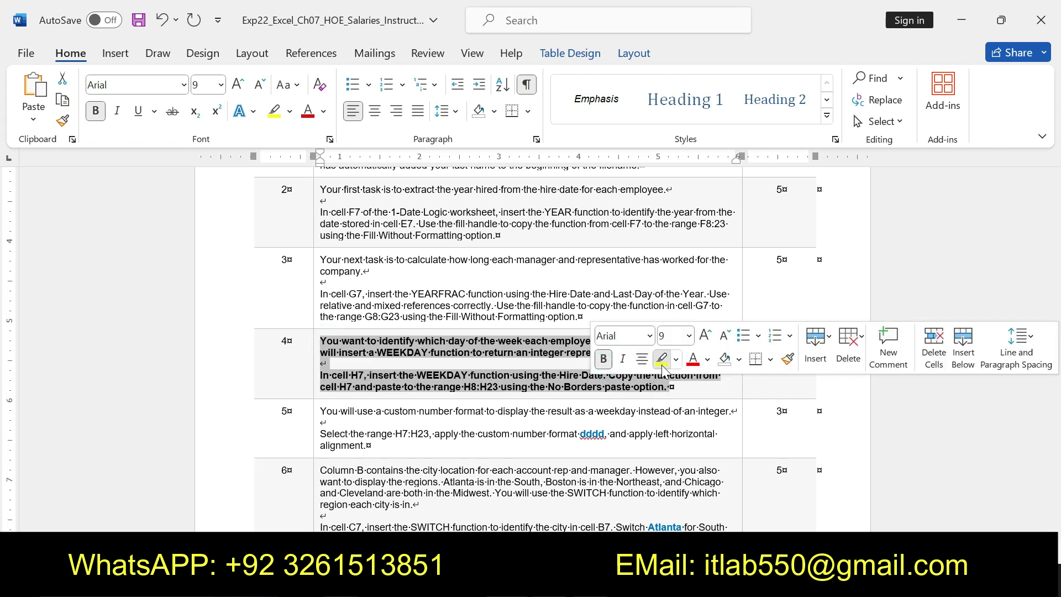
pyautogui.click(661, 359)
# Reread Step 4's WEEKDAY and copy-paste sentences before returning to the workbook.
pyautogui.moveTo(320, 375)
pyautogui.mouseDown()
pyautogui.moveTo(603, 375)
pyautogui.moveTo(666, 386)
pyautogui.mouseUp()
pyautogui.click(352, 381)
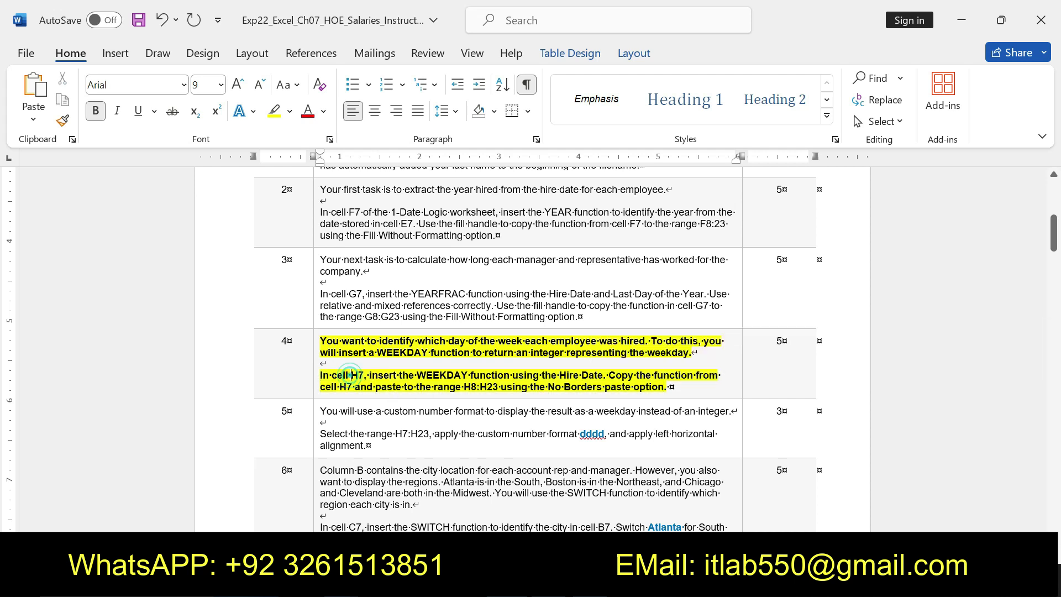
pyautogui.moveTo(320, 375); pyautogui.dragTo(542, 376)
pyautogui.moveTo(320, 375); pyautogui.dragTo(603, 376)
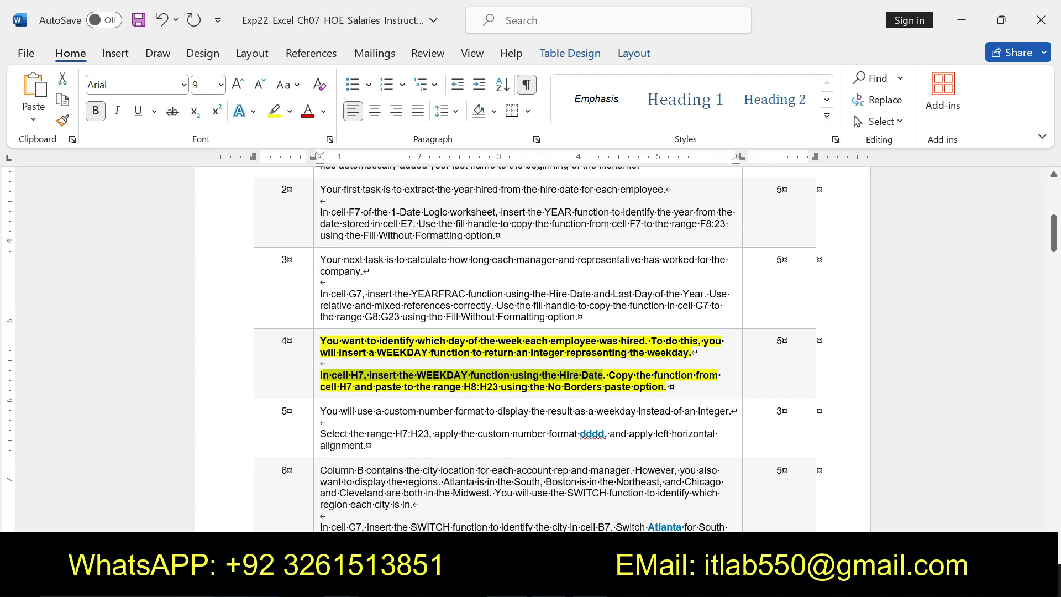
pyautogui.moveTo(606, 375); pyautogui.dragTo(400, 398)
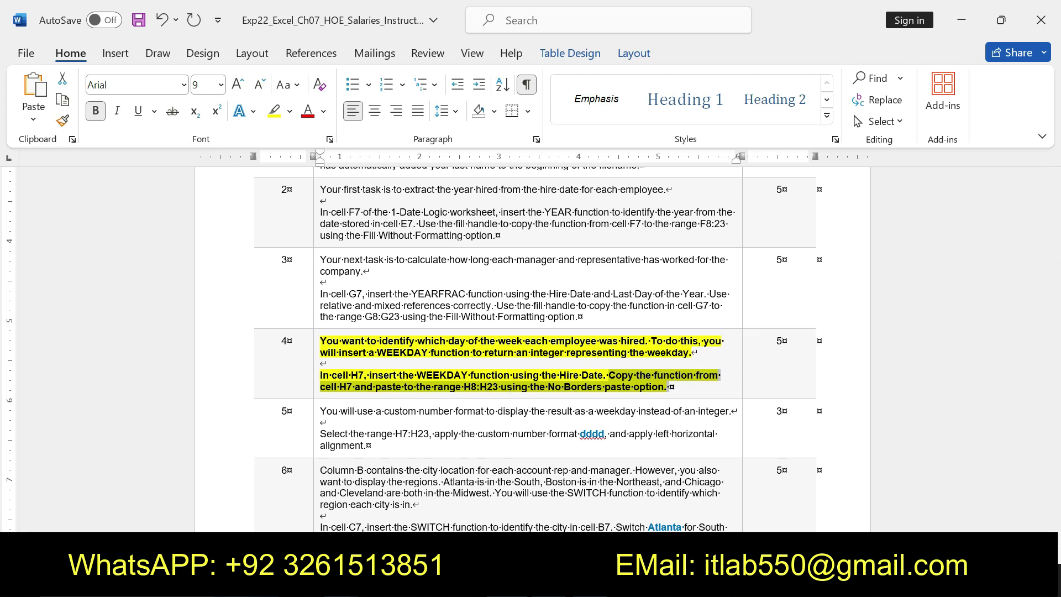
pyautogui.hotkey('alt', 'Tab')
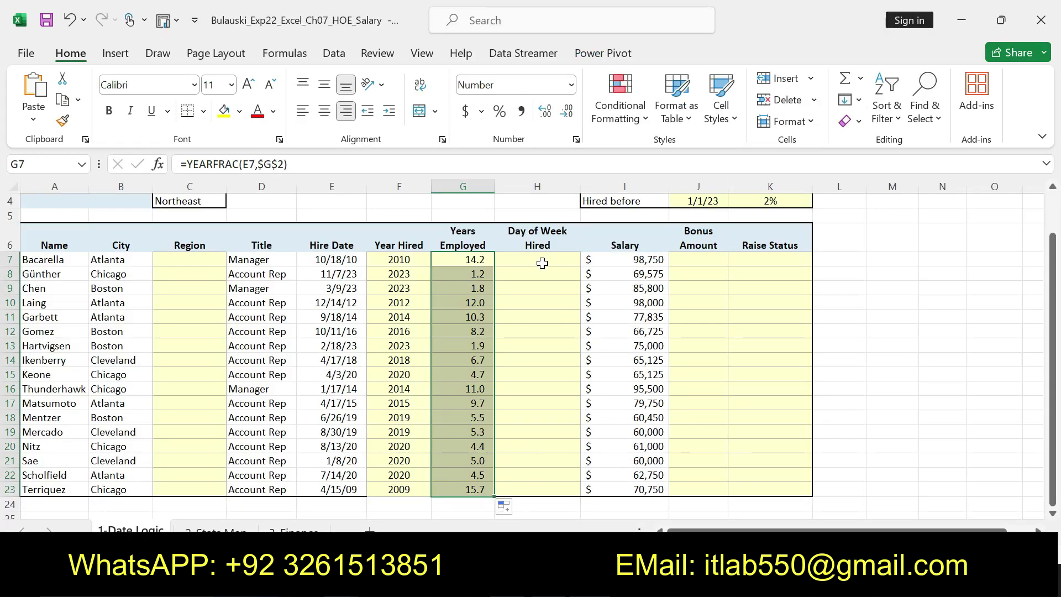
# Enter =WEEKDAY(E7) in cell H7.
pyautogui.click(542, 260)
pyautogui.write('=')
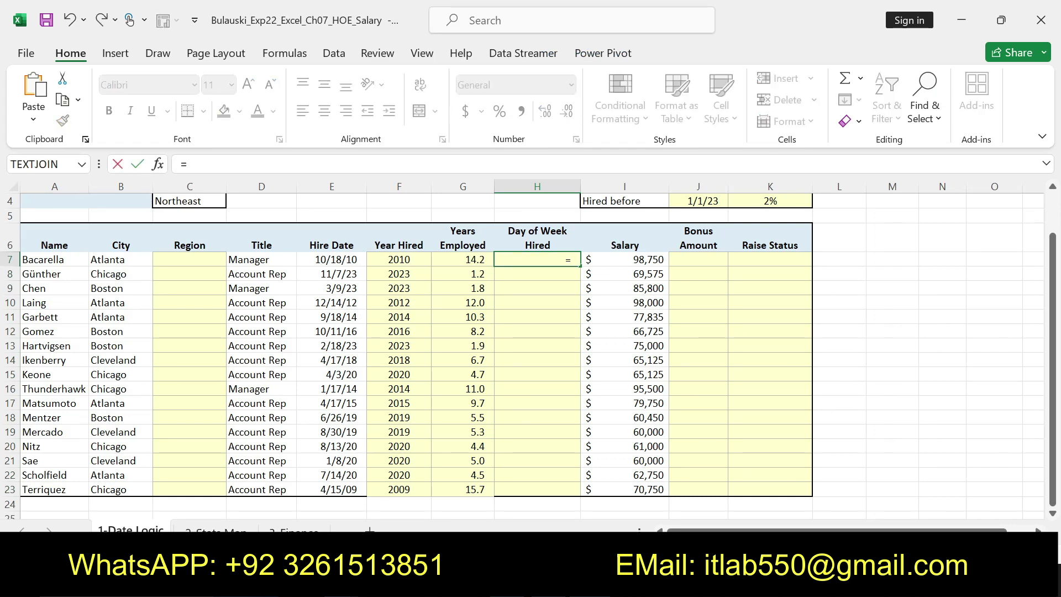
pyautogui.write('WE')
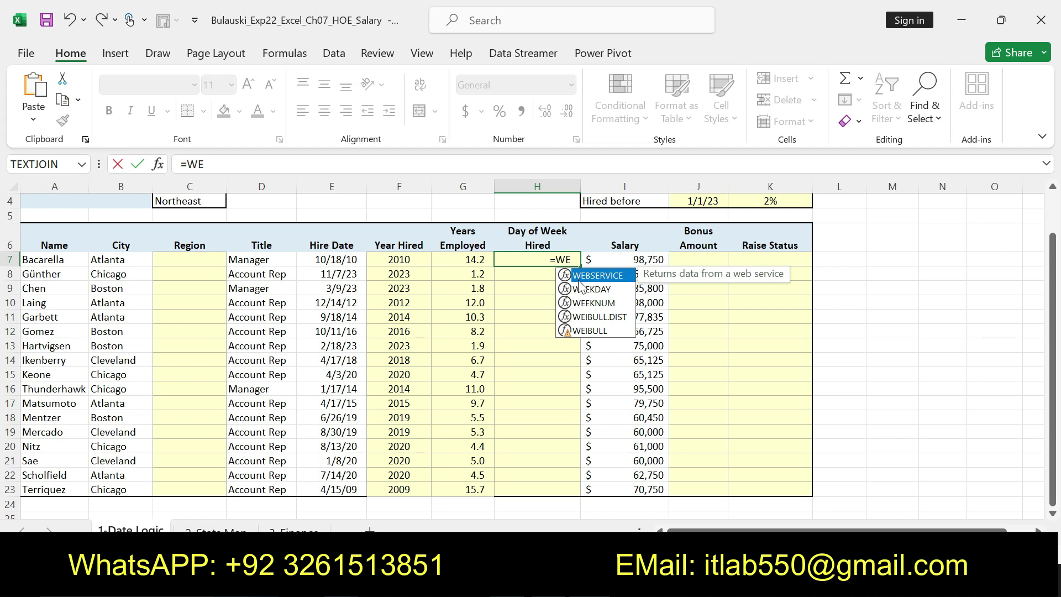
pyautogui.doubleClick(580, 287)
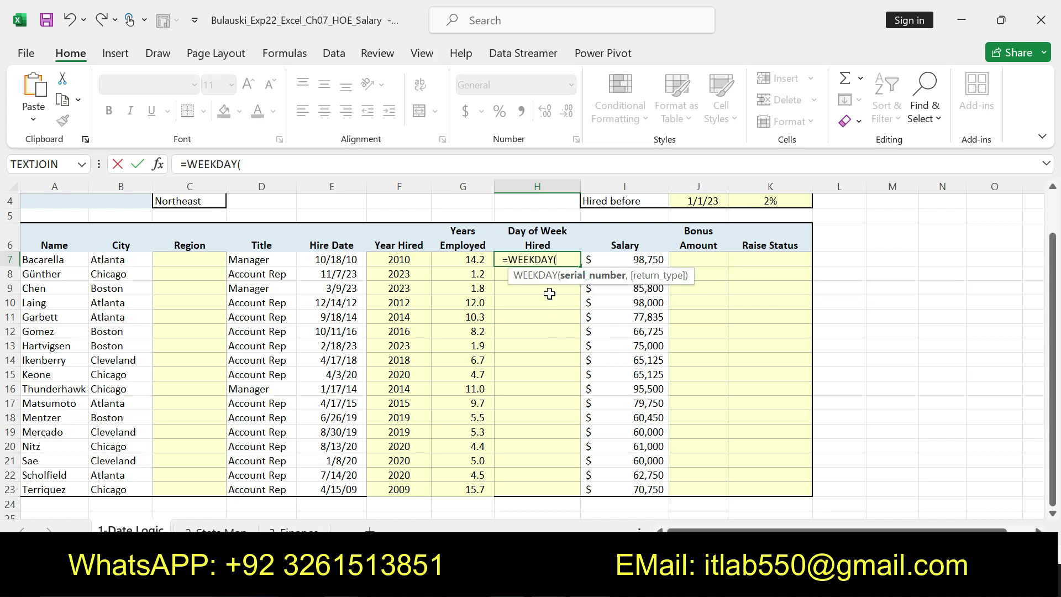
pyautogui.click(344, 261)
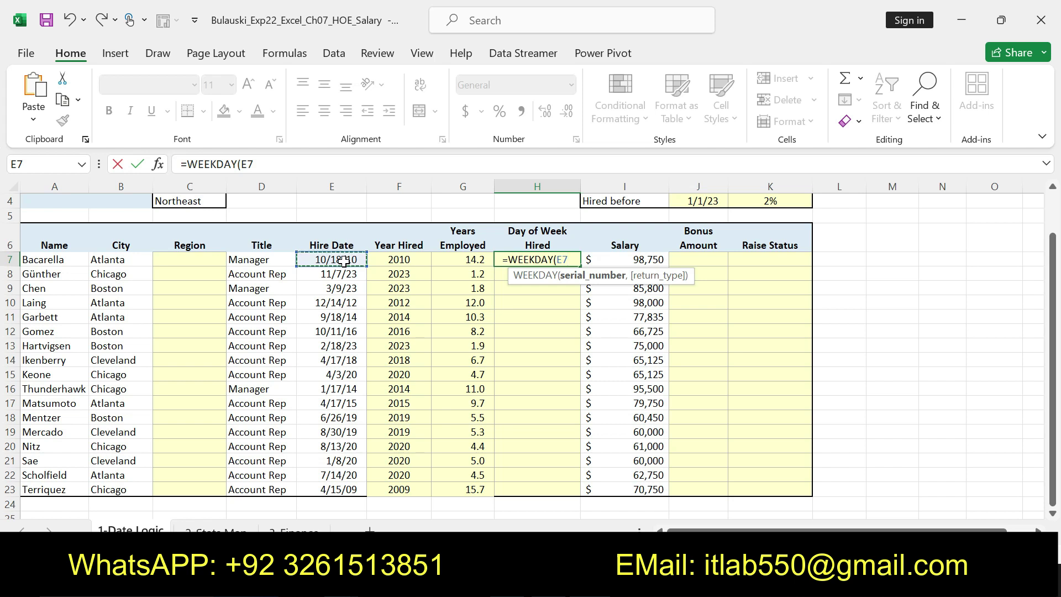
pyautogui.press('Return')
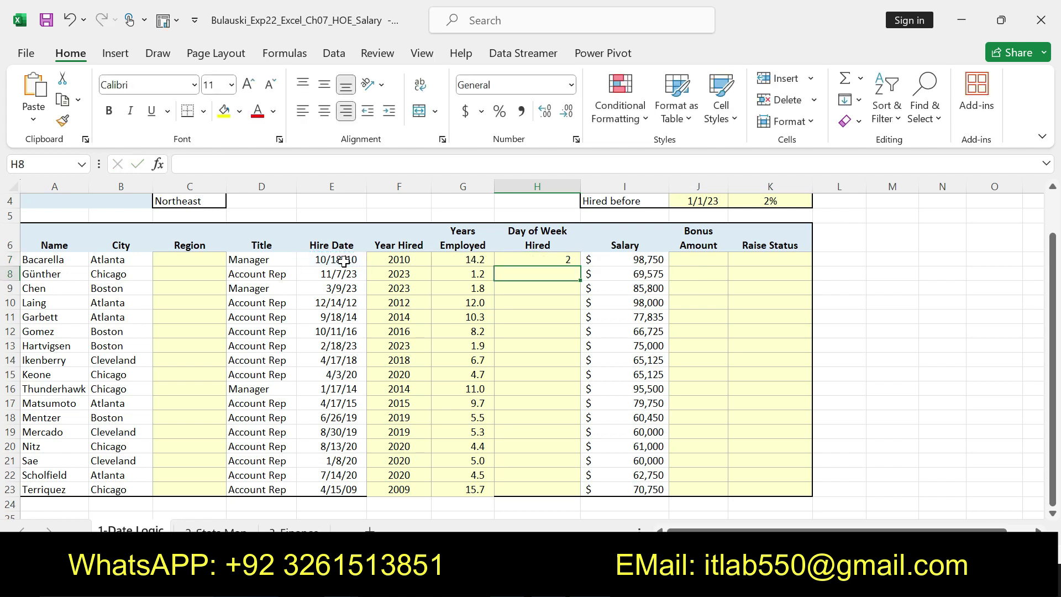
# Copy the WEEKDAY formula from H7 down through H23, then return to Word.
pyautogui.click(555, 259)
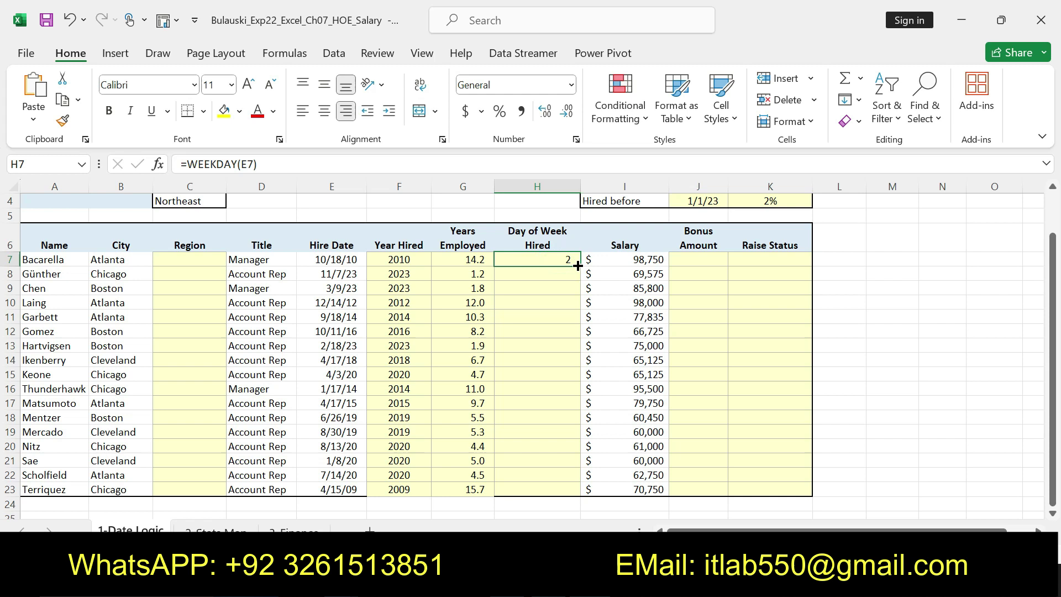
pyautogui.moveTo(578, 266); pyautogui.dragTo(552, 495)
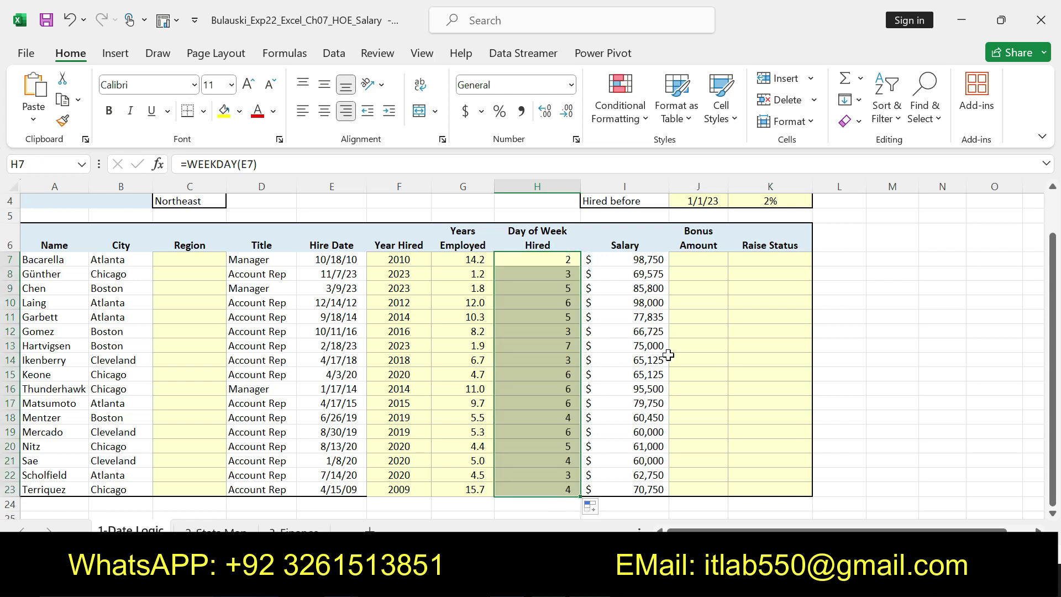
pyautogui.hotkey('alt', 'Tab')
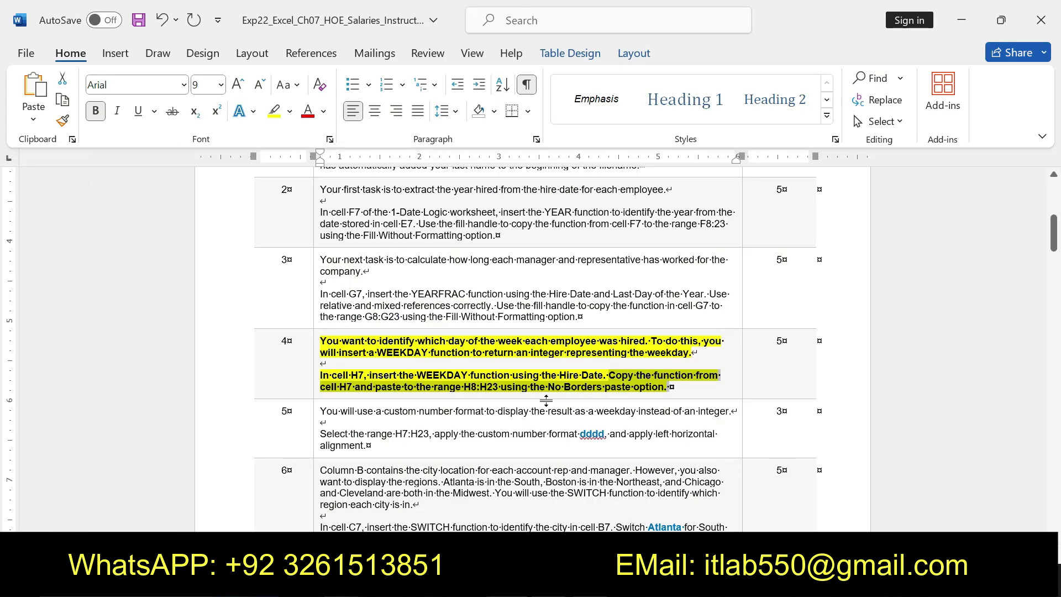
# Reread Step 4's instruction to paste into H8:H23 with No Borders, checking the workbook.
pyautogui.click(516, 387)
pyautogui.moveTo(514, 387)
pyautogui.mouseDown()
pyautogui.moveTo(467, 387)
pyautogui.moveTo(631, 389)
pyautogui.mouseUp()
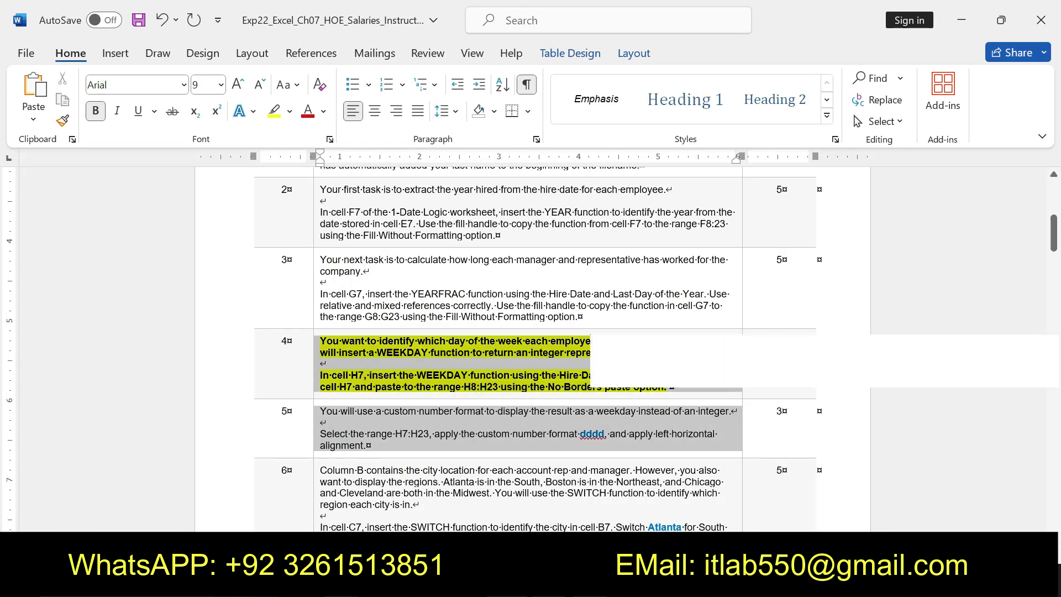
pyautogui.click(630, 389)
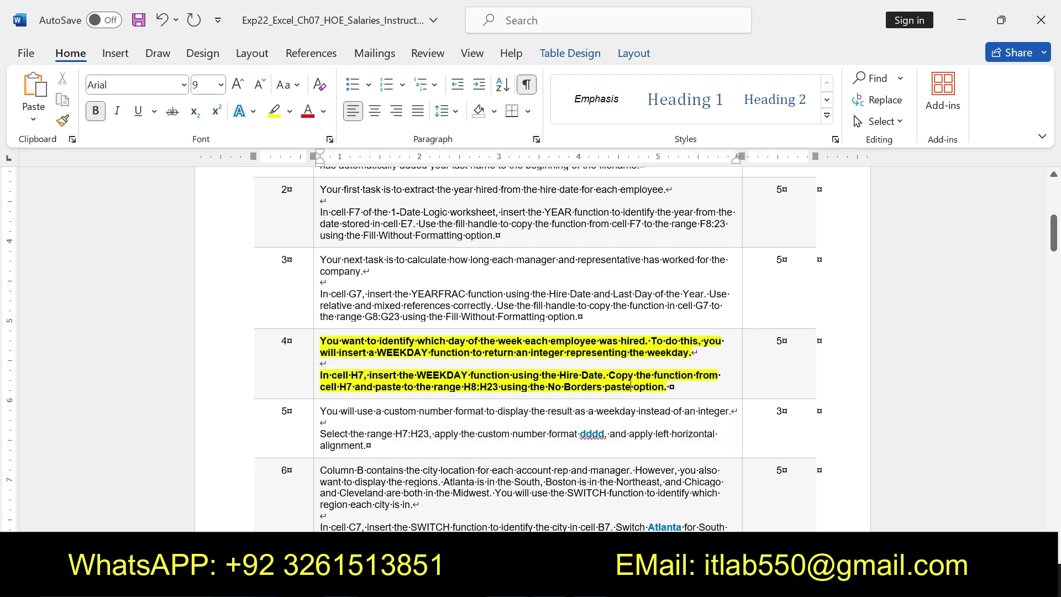
pyautogui.moveTo(416, 387); pyautogui.dragTo(669, 386)
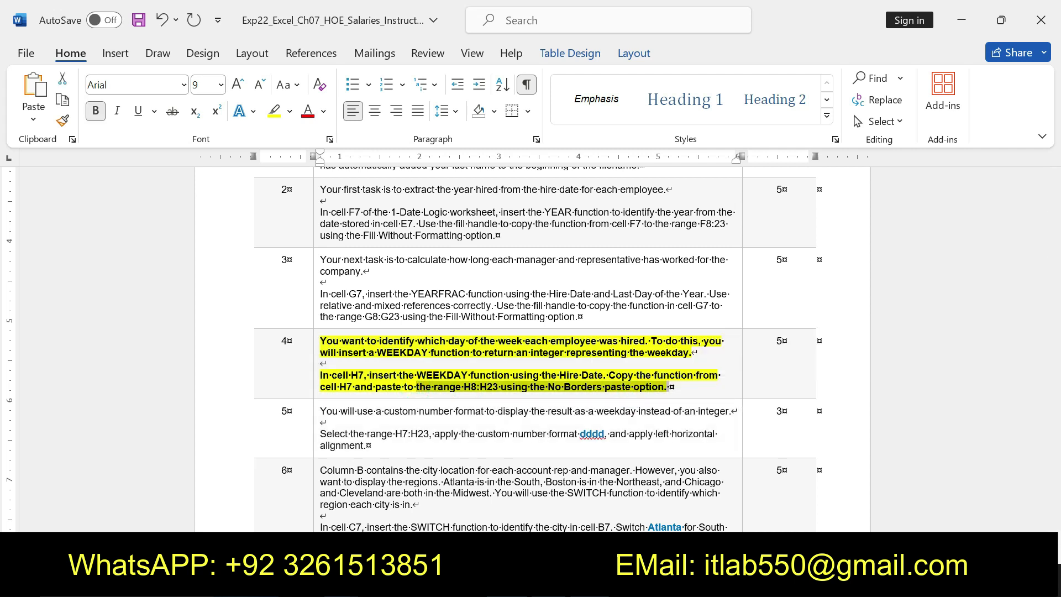
pyautogui.hotkey('alt', 'Tab')
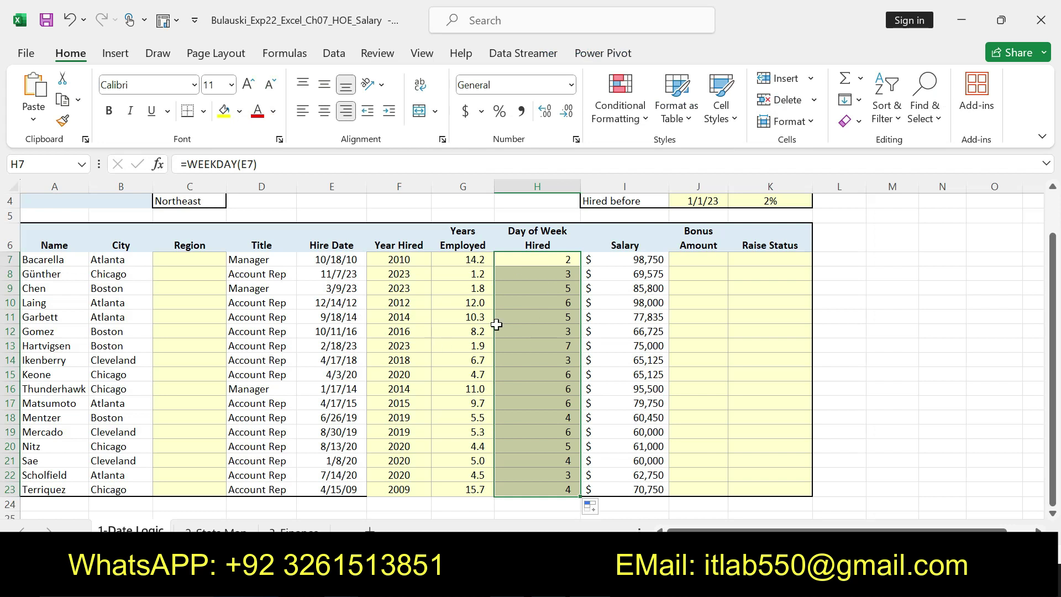
pyautogui.hotkey('alt', 'Tab')
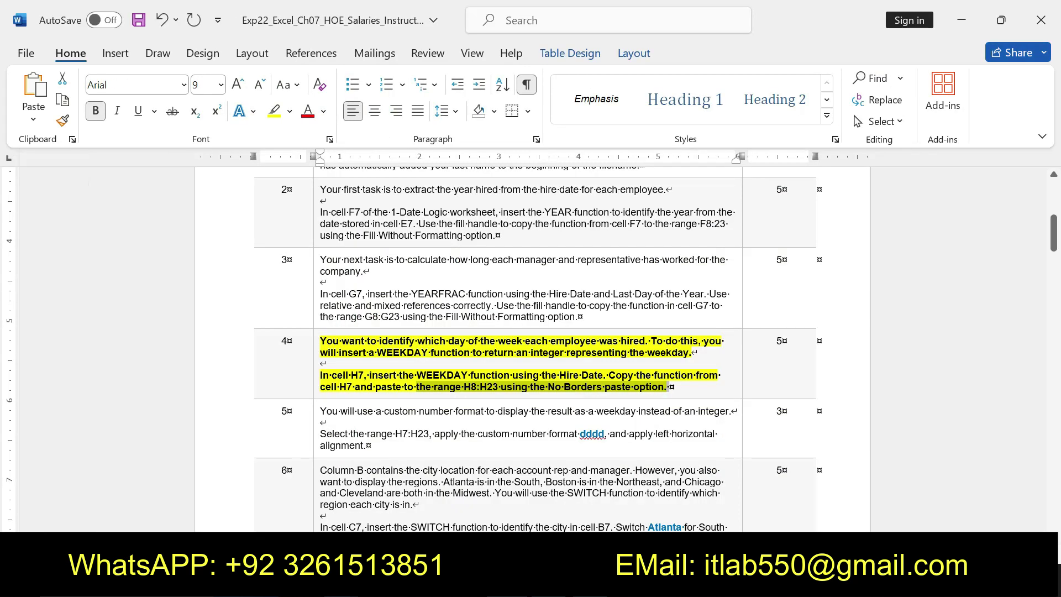
# Clear Step 4's formatting, and briefly bold and highlight Step 5 before undoing it.
pyautogui.hotkey('ctrl', 'z')
pyautogui.hotkey('ctrl', 'z')
pyautogui.hotkey('ctrl', 'z')
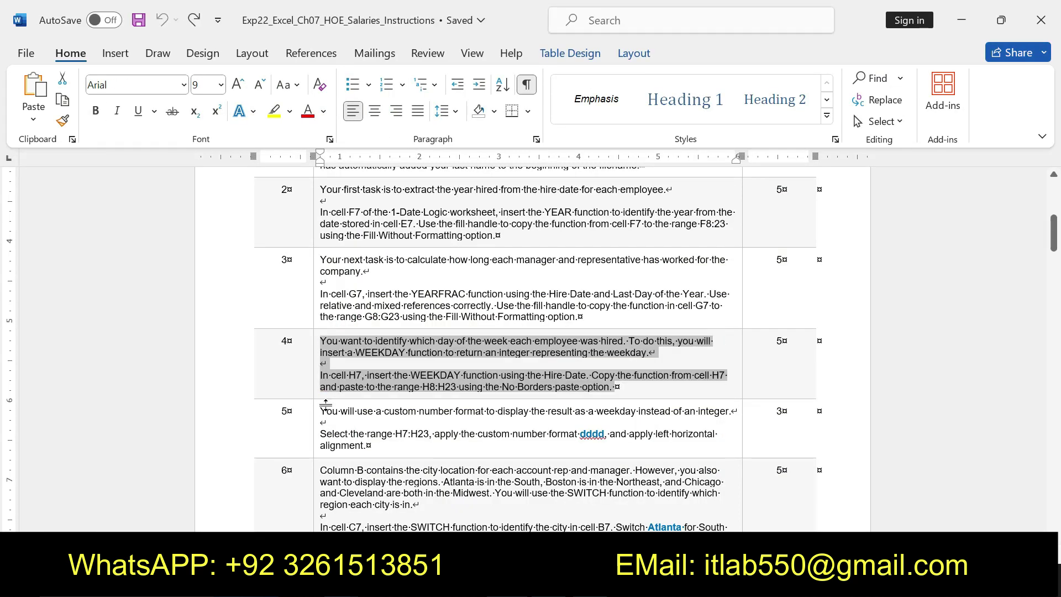
pyautogui.click(322, 410)
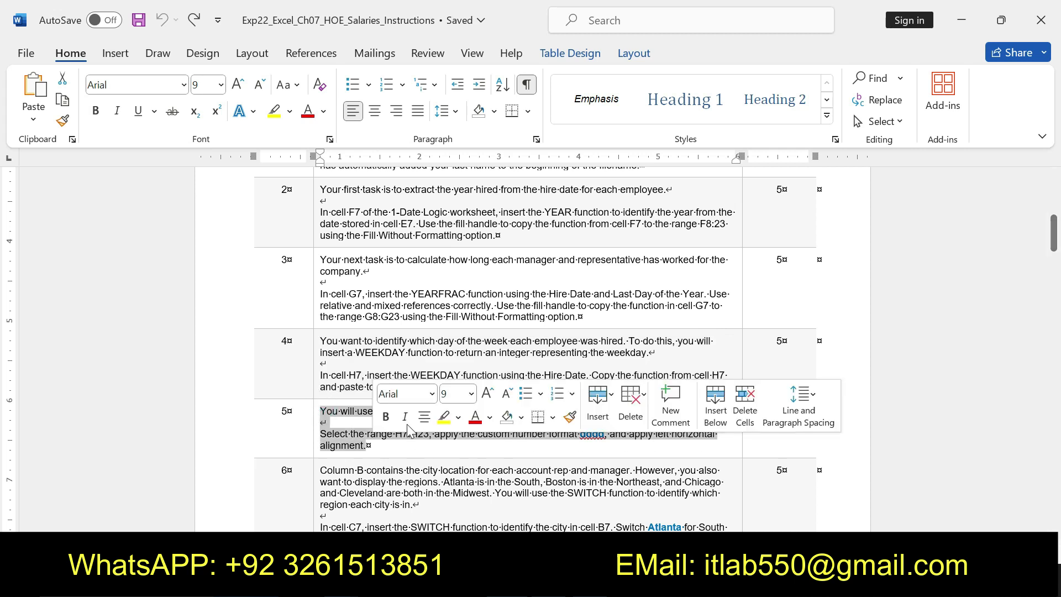
pyautogui.click(385, 417)
pyautogui.click(444, 416)
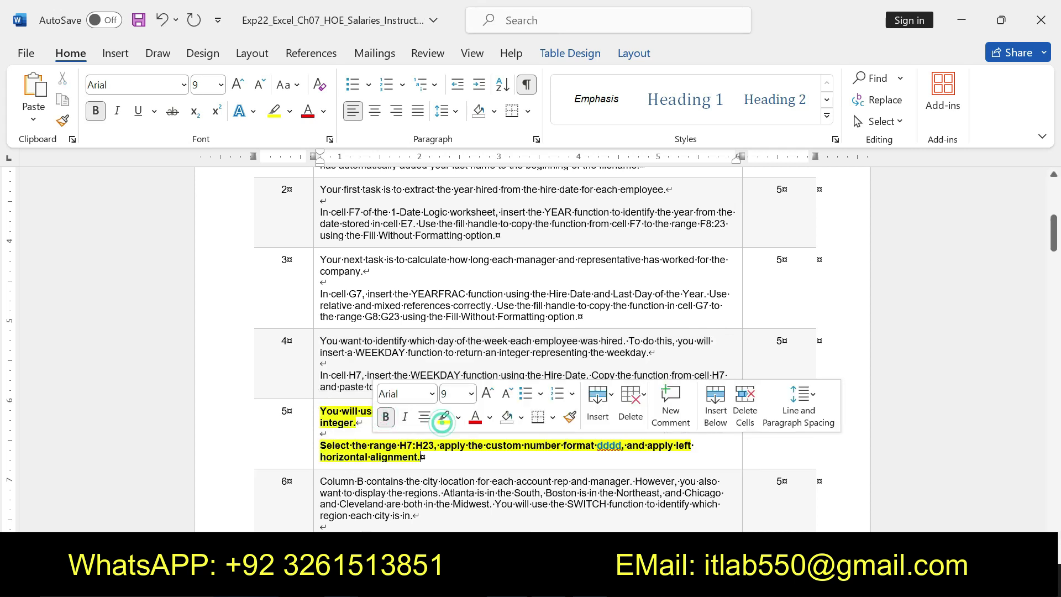
pyautogui.moveTo(320, 446)
pyautogui.mouseDown()
pyautogui.moveTo(600, 445)
pyautogui.moveTo(421, 457)
pyautogui.mouseUp()
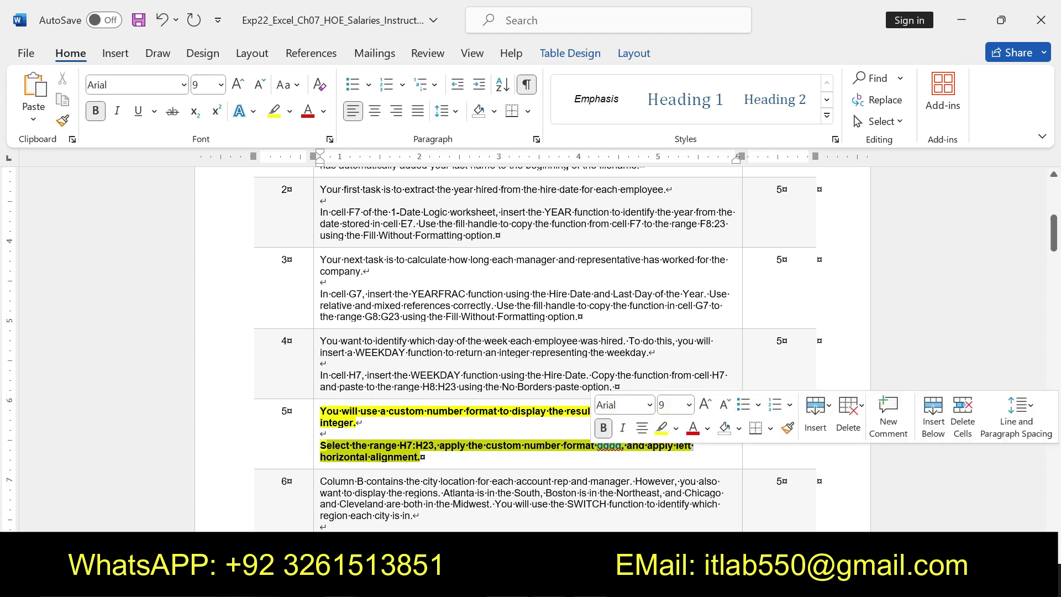
pyautogui.moveTo(320, 446)
pyautogui.mouseDown()
pyautogui.moveTo(434, 445)
pyautogui.moveTo(421, 457)
pyautogui.mouseUp()
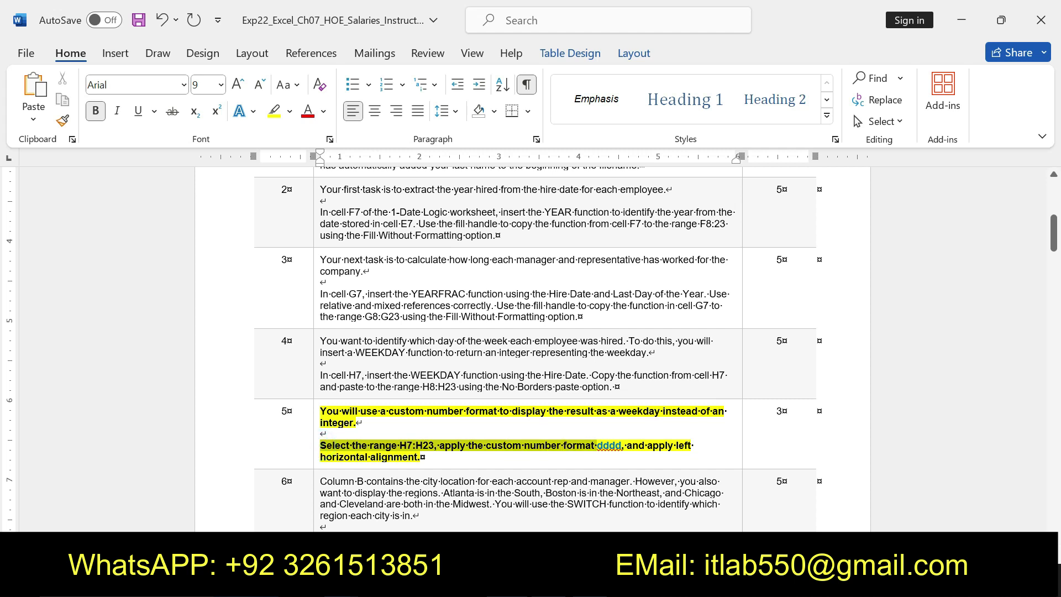
pyautogui.hotkey('ctrl', 'z')
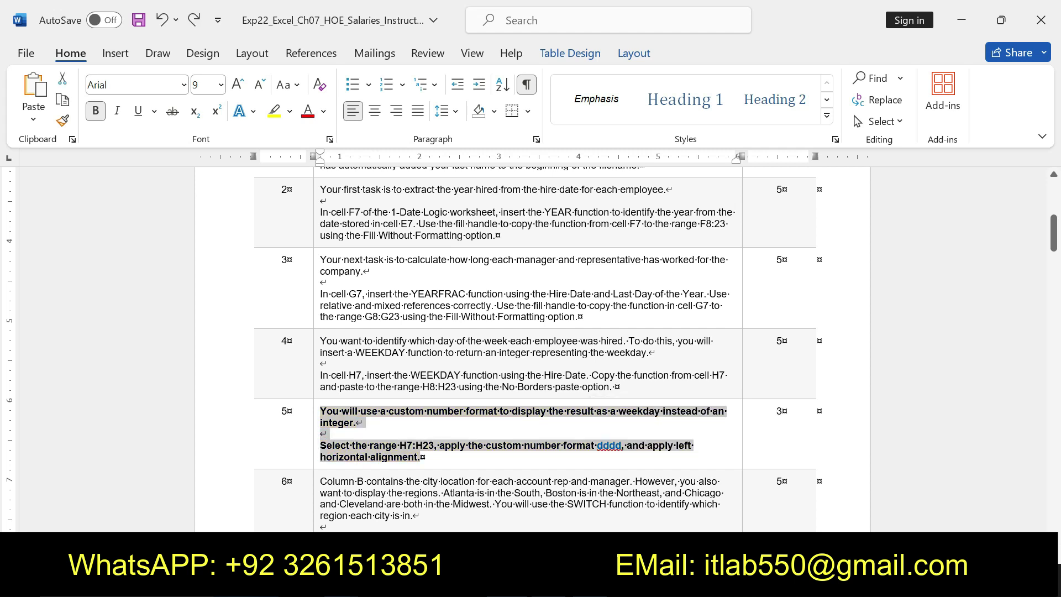
pyautogui.hotkey('ctrl', 'z')
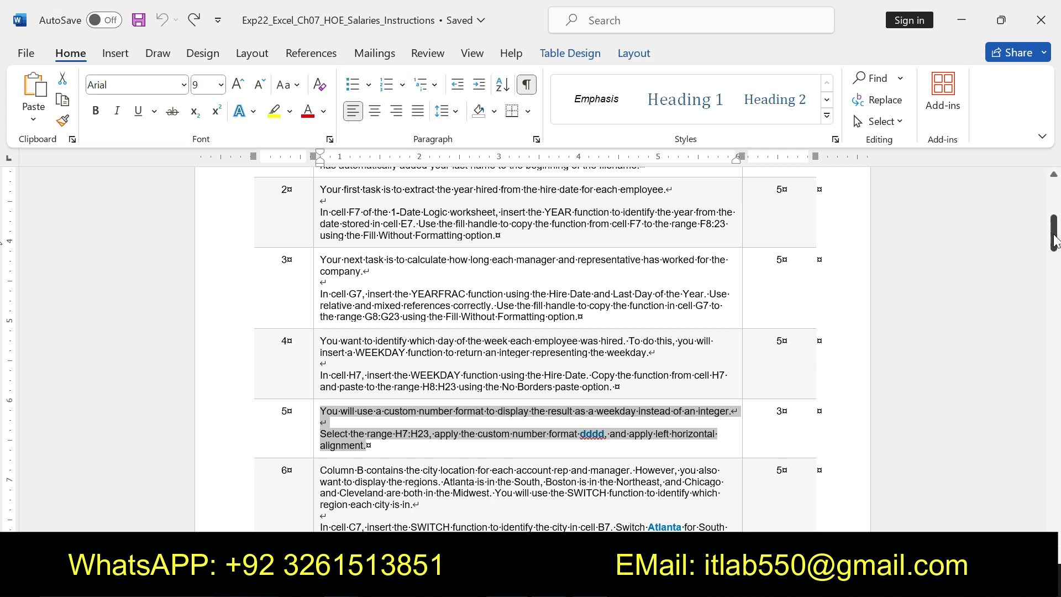
# Bold and yellow-highlight Step 6's SWITCH region instructions.
pyautogui.moveTo(1053, 232); pyautogui.dragTo(1053, 247)
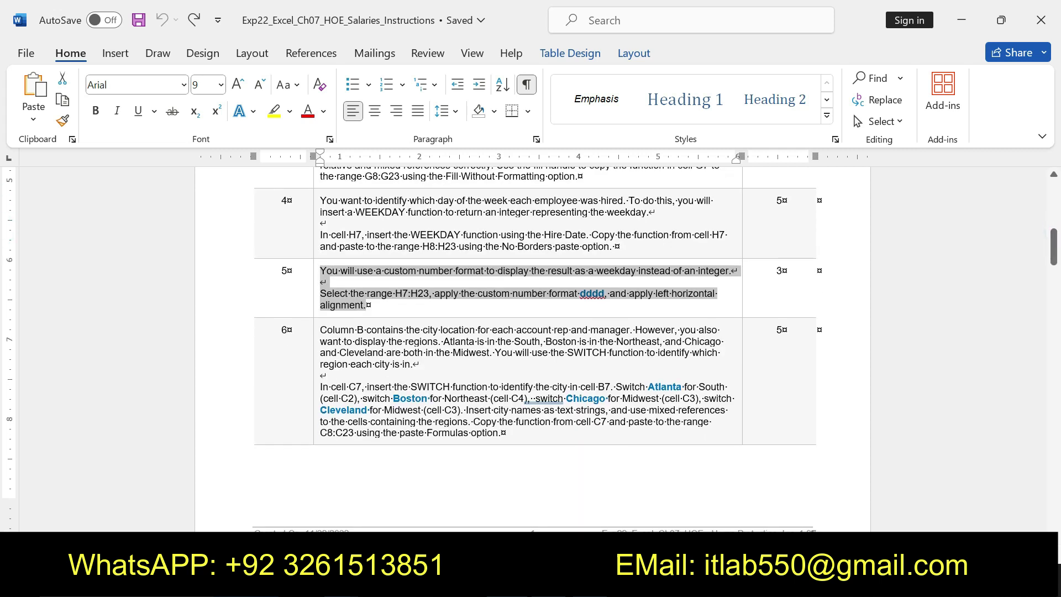
pyautogui.moveTo(319, 331); pyautogui.dragTo(503, 433)
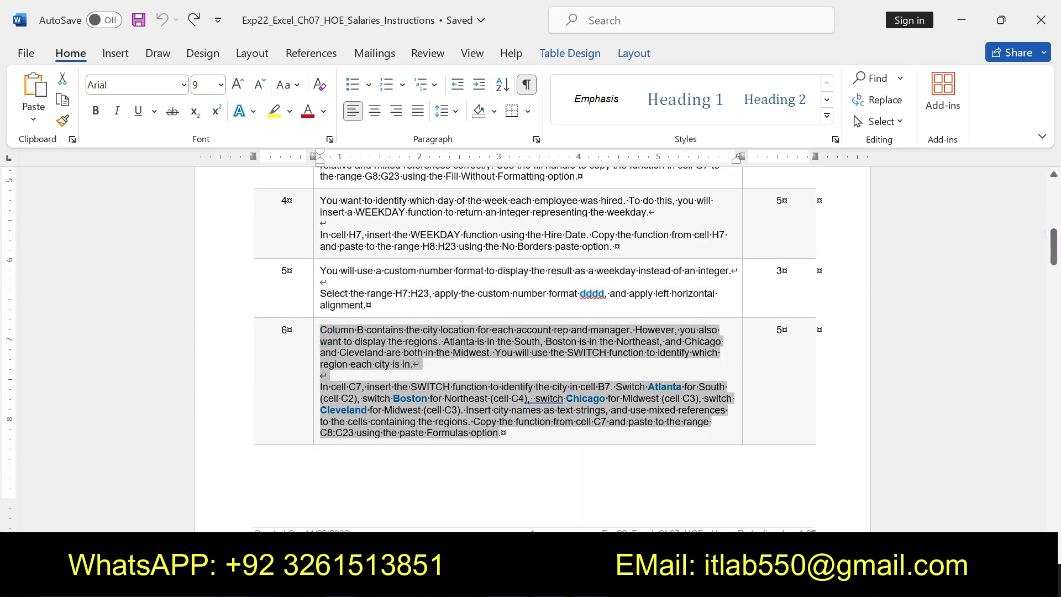
pyautogui.click(512, 404)
pyautogui.click(569, 404)
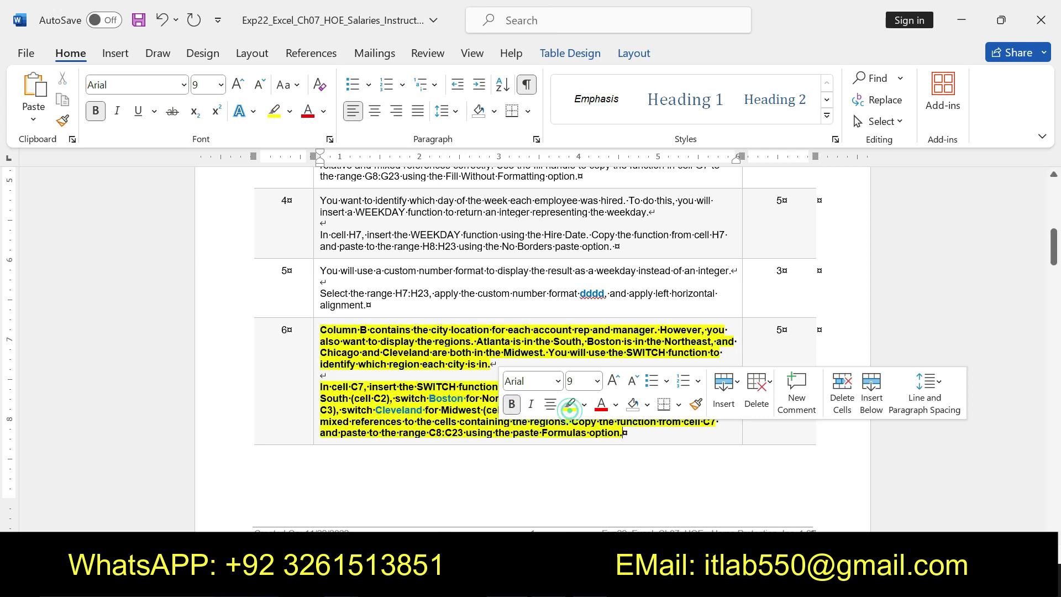
# Reread Step 6's C7 SWITCH instruction up to the Northeast region.
pyautogui.moveTo(320, 330)
pyautogui.mouseDown()
pyautogui.moveTo(600, 387)
pyautogui.moveTo(624, 432)
pyautogui.mouseUp()
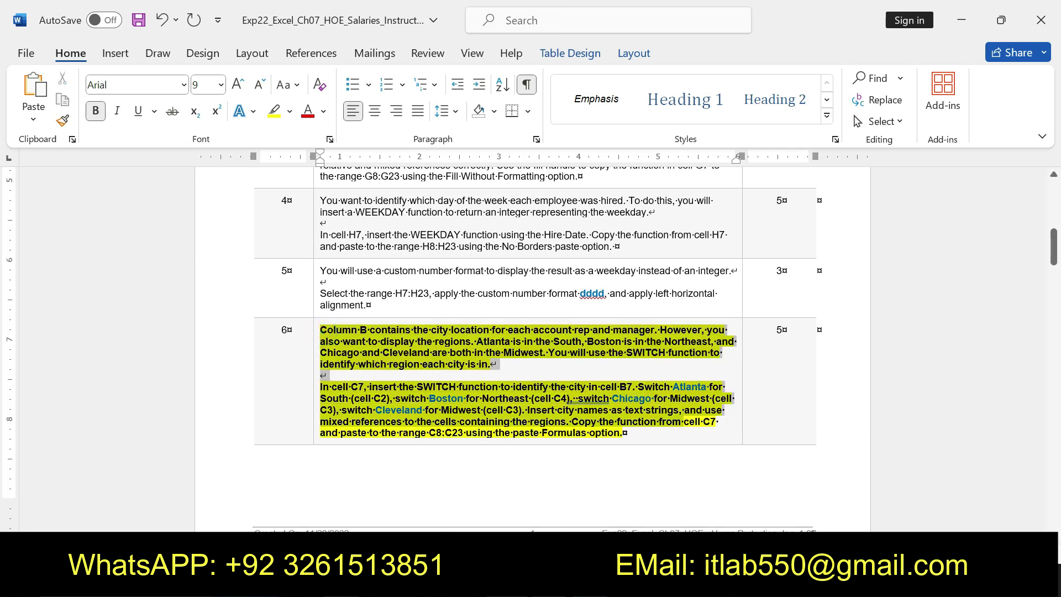
pyautogui.click(339, 398)
pyautogui.moveTo(320, 387)
pyautogui.mouseDown()
pyautogui.moveTo(456, 386)
pyautogui.moveTo(625, 434)
pyautogui.mouseUp()
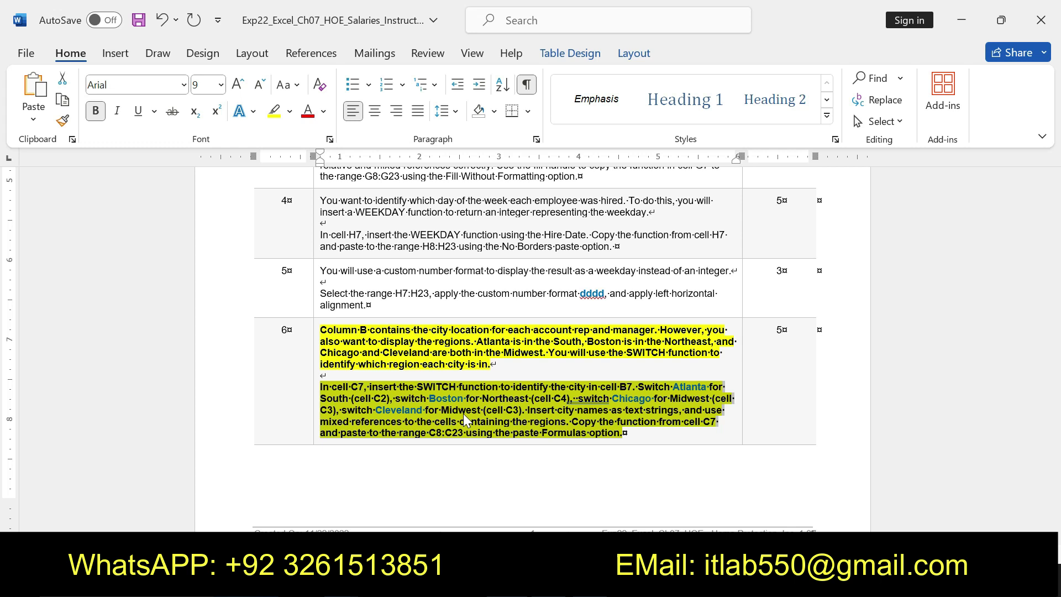
pyautogui.click(326, 390)
pyautogui.moveTo(320, 387); pyautogui.dragTo(574, 398)
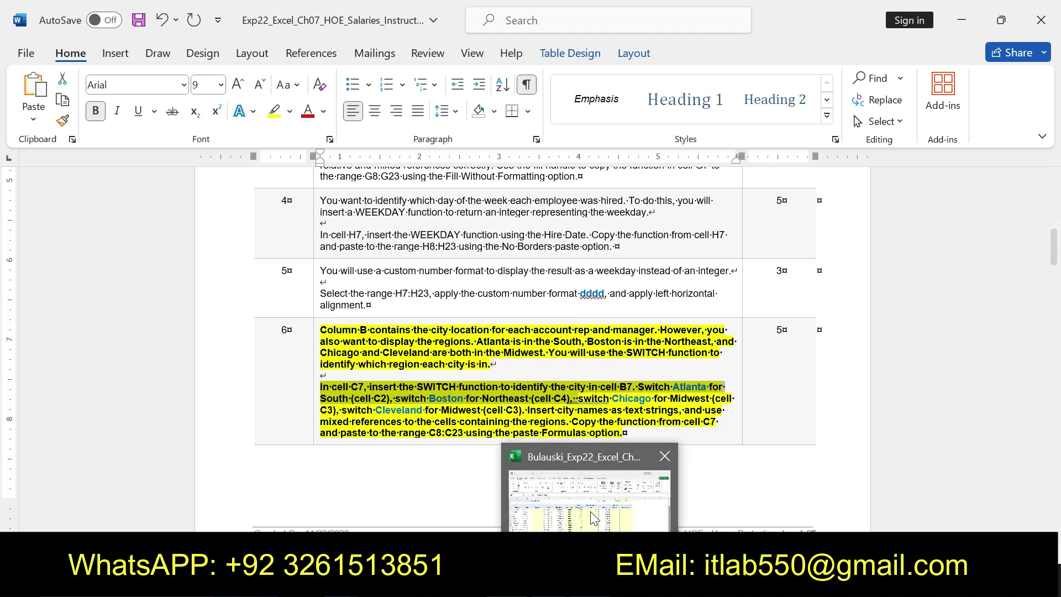
# Start a SWITCH formula in C7 that tests the city in B7.
pyautogui.click(594, 518)
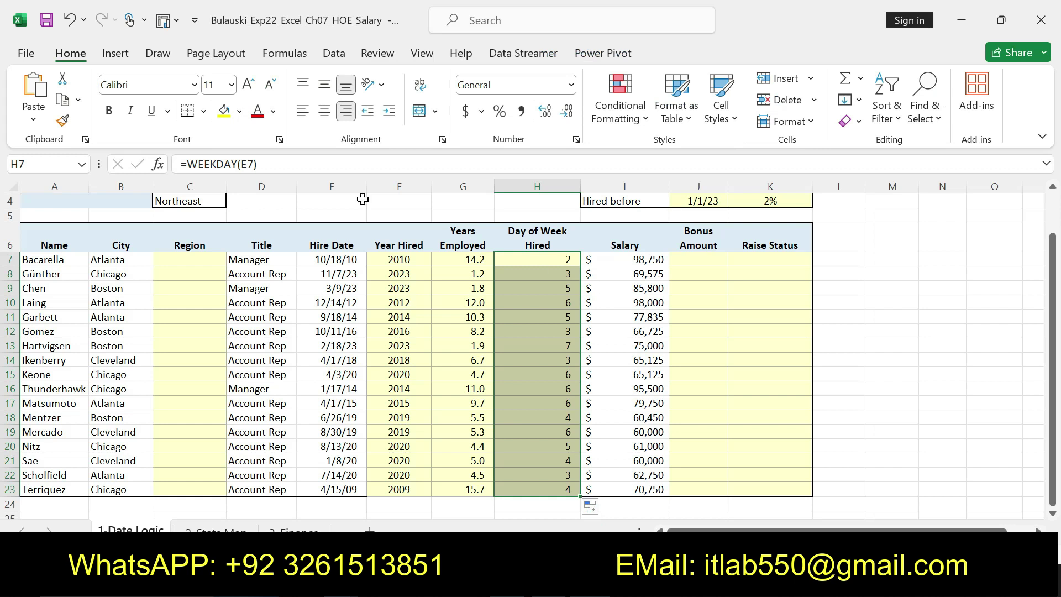
pyautogui.click(183, 258)
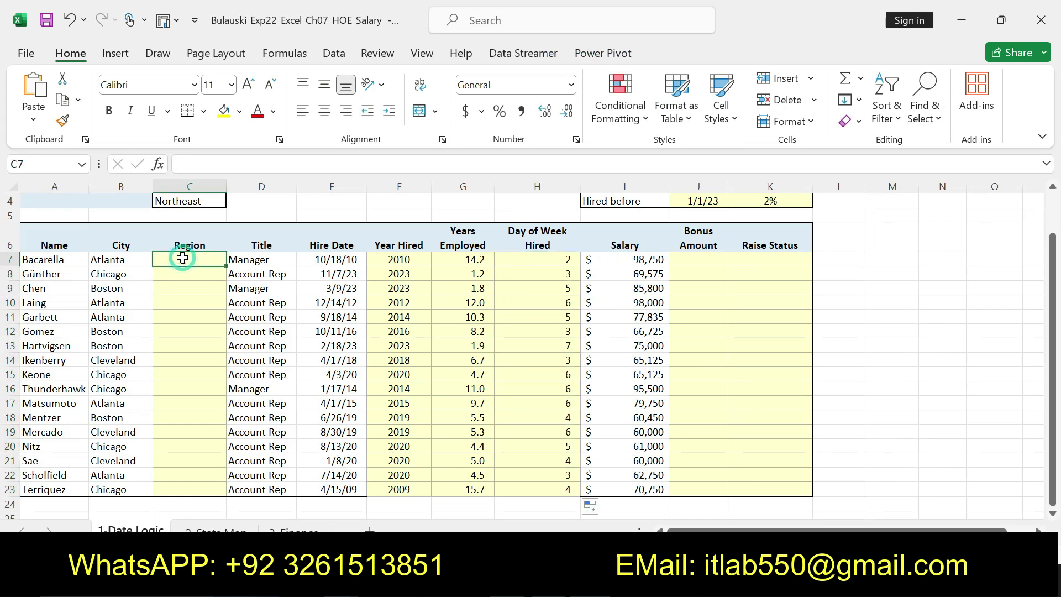
pyautogui.write('=')
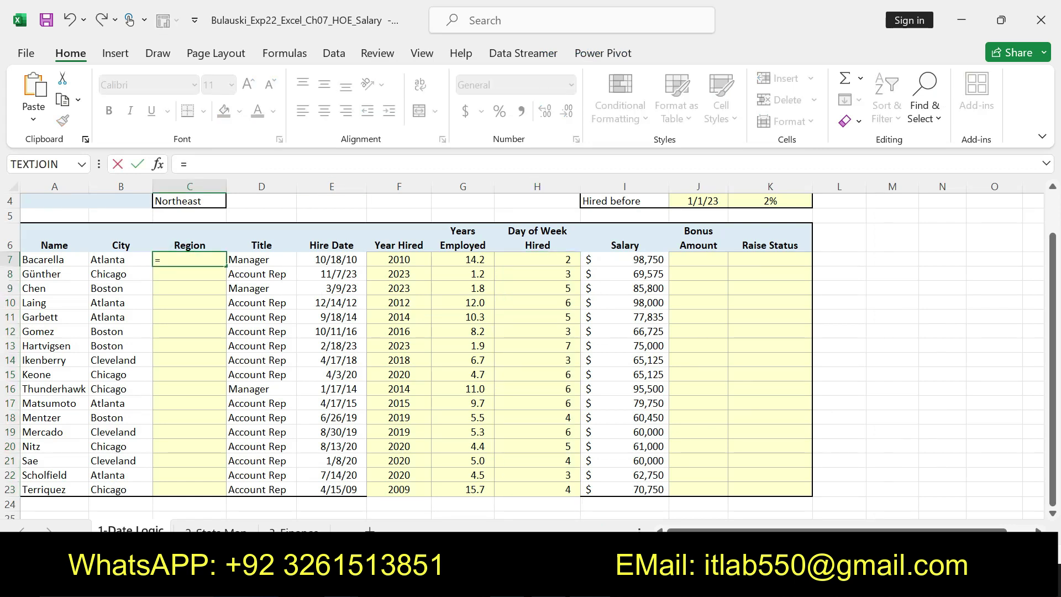
pyautogui.write('SW')
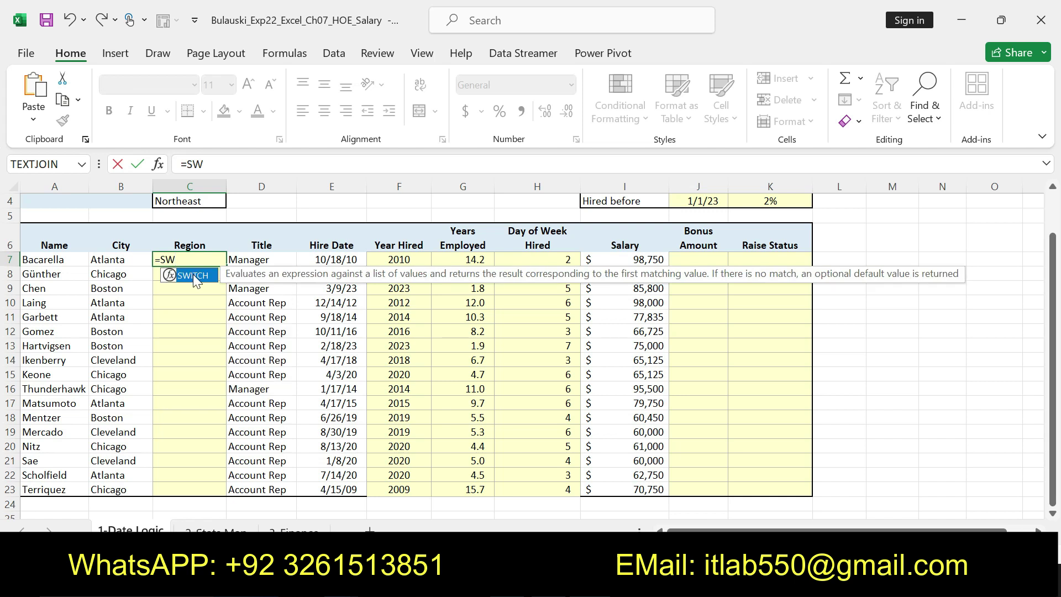
pyautogui.doubleClick(193, 275)
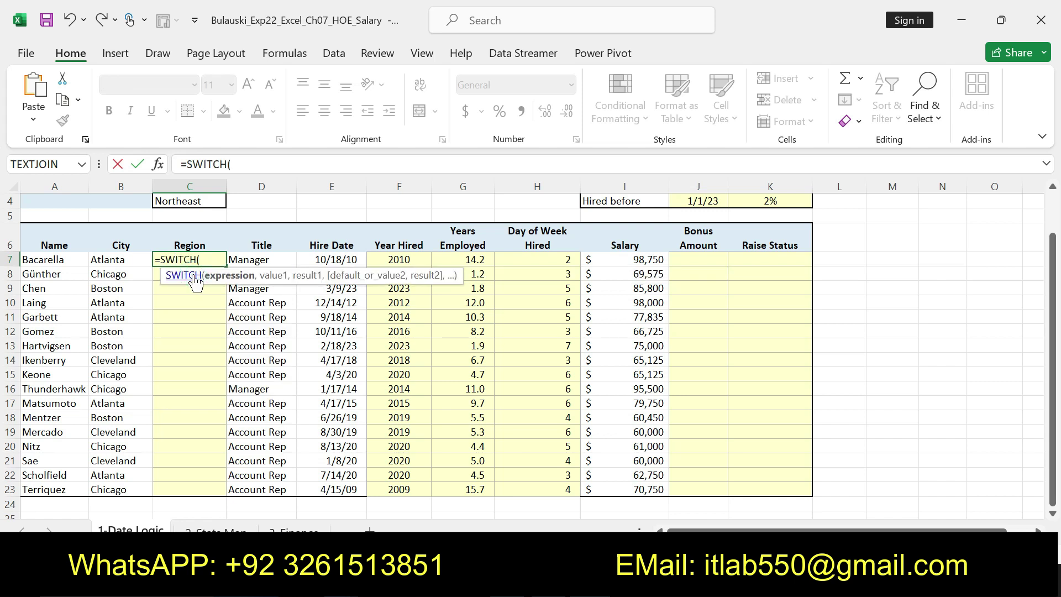
pyautogui.write('B7,')
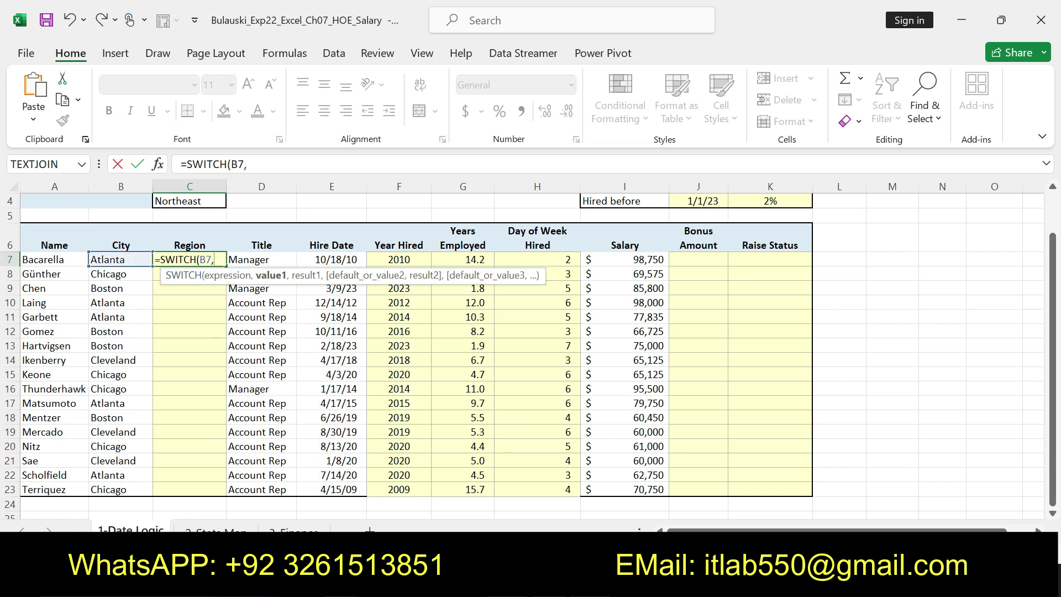
# Add "Atlanta", copied from the Word instructions, mapped to $C$2.
pyautogui.hotkey('alt', 'Tab')
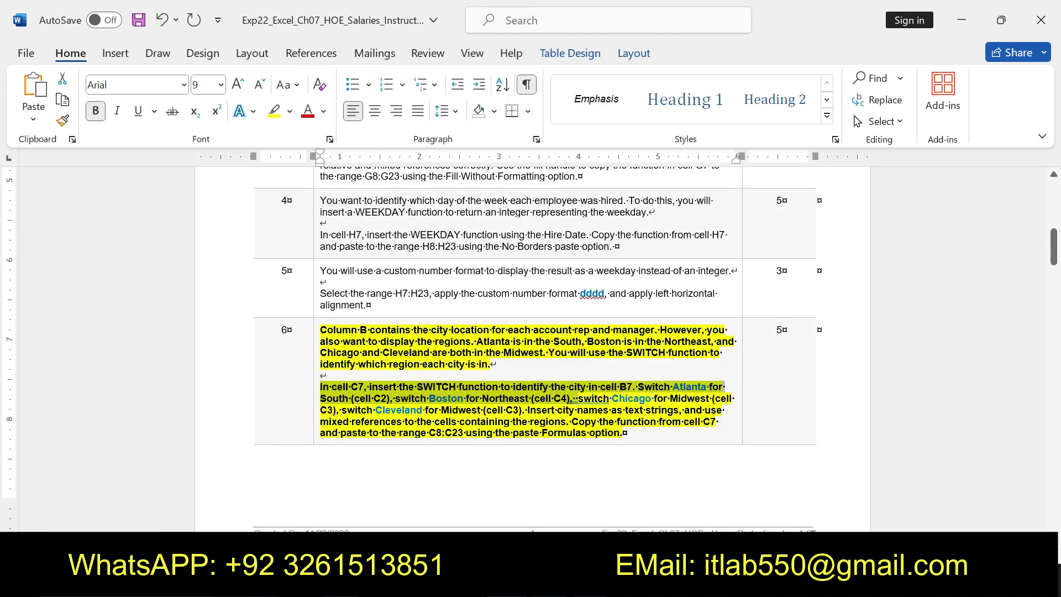
pyautogui.click(686, 385)
pyautogui.moveTo(674, 386); pyautogui.dragTo(707, 389)
pyautogui.hotkey('ctrl', 'c')
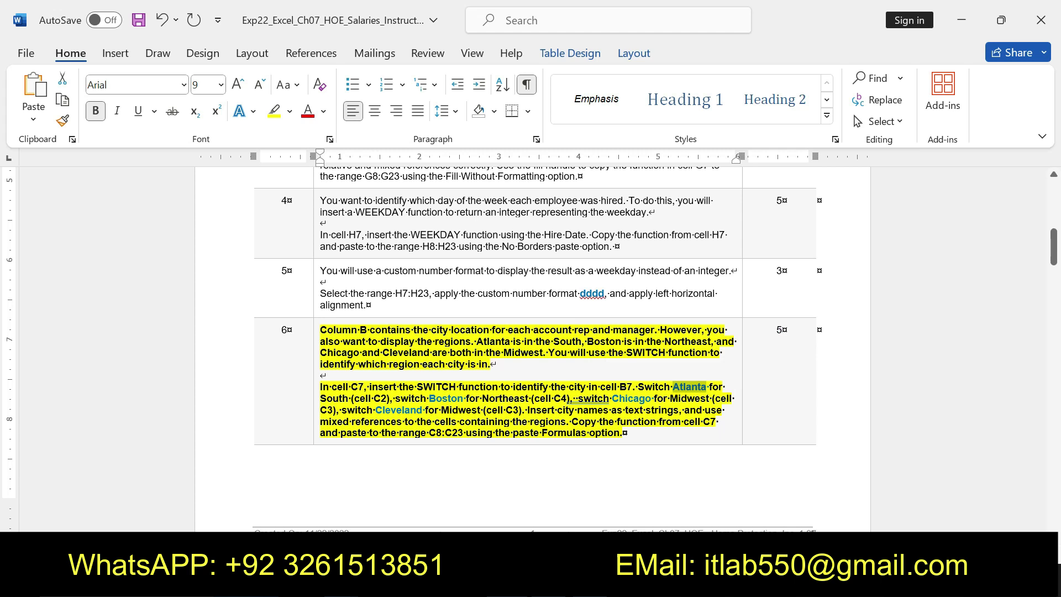
pyautogui.hotkey('alt', 'Tab')
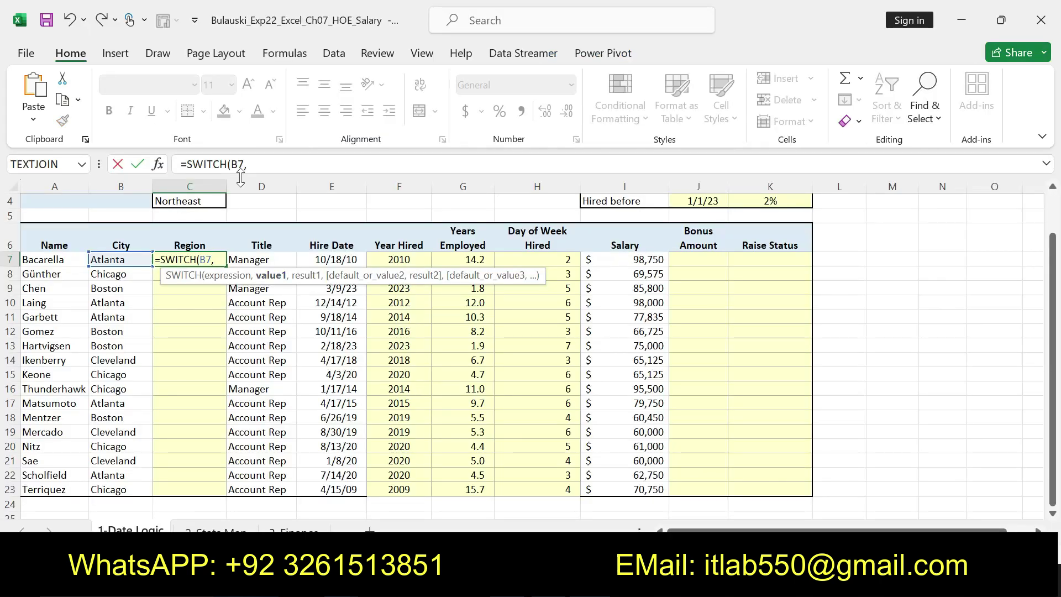
pyautogui.hotkey('ctrl', 'v')
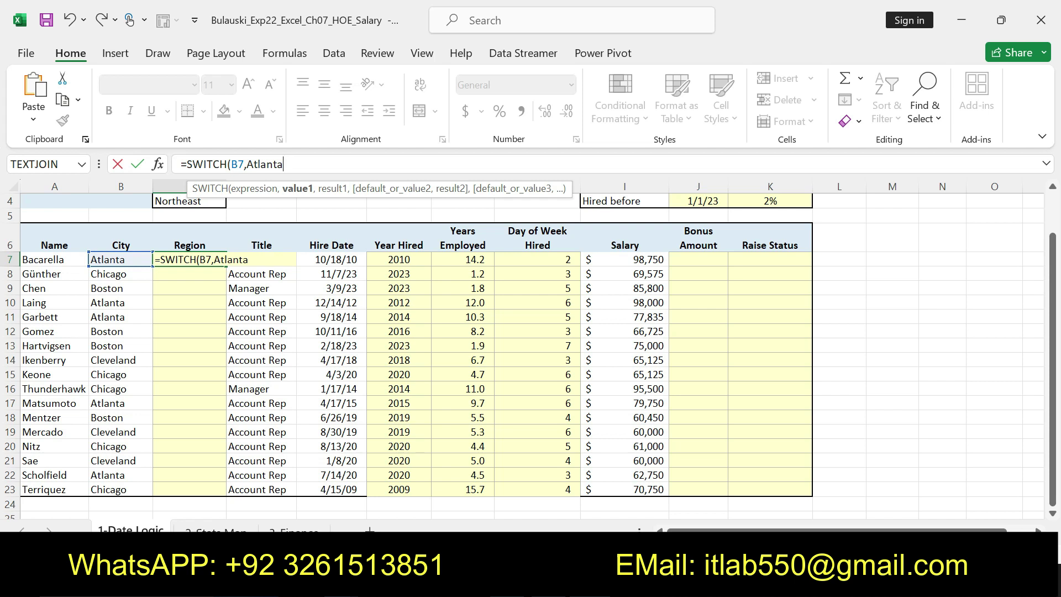
pyautogui.click(247, 164)
pyautogui.write('"')
pyautogui.click(288, 164)
pyautogui.write(',$')
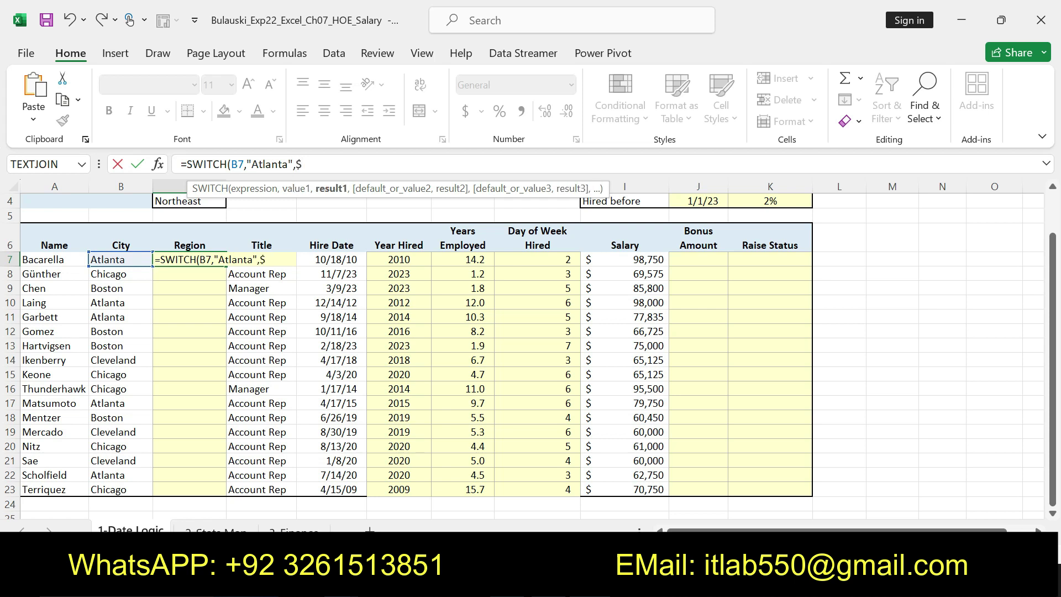
pyautogui.write('C$2')
pyautogui.write(',"')
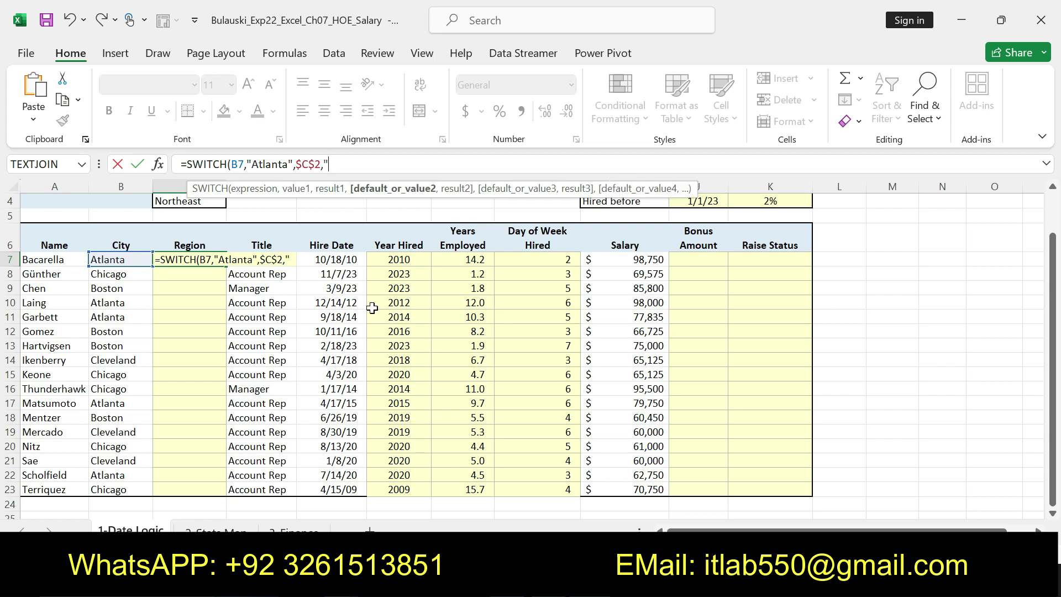
# Add the "Boston" entry mapped to $C$4.
pyautogui.hotkey('alt', 'Tab')
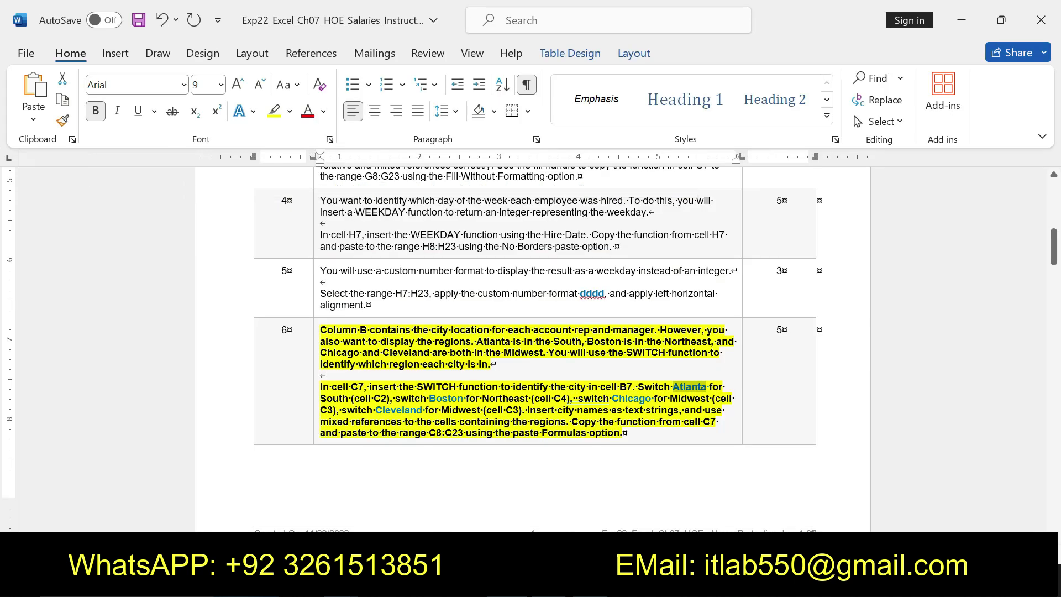
pyautogui.moveTo(429, 398); pyautogui.dragTo(466, 399)
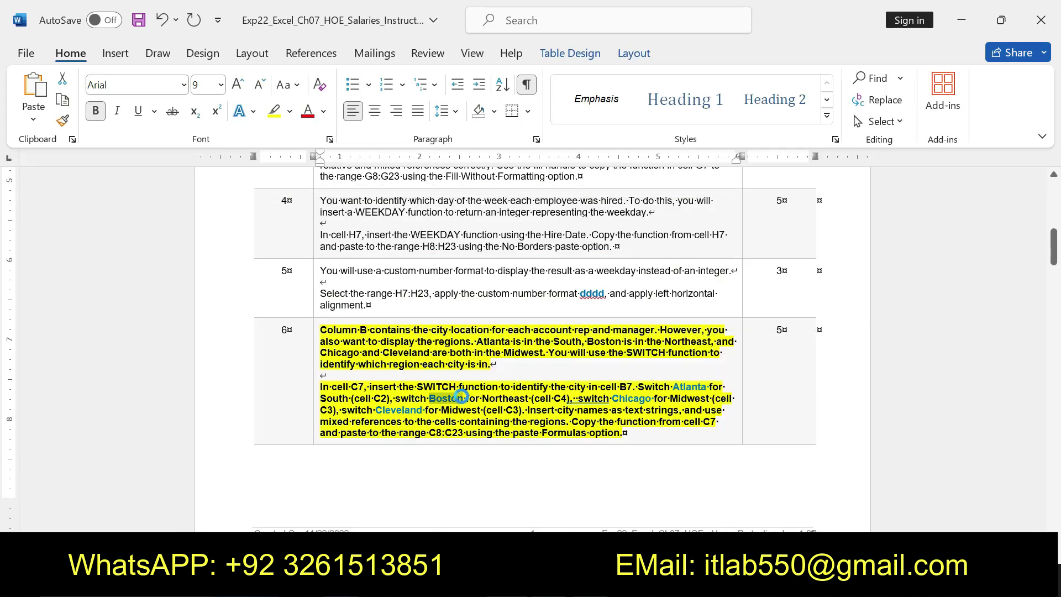
pyautogui.hotkey('alt', 'Tab')
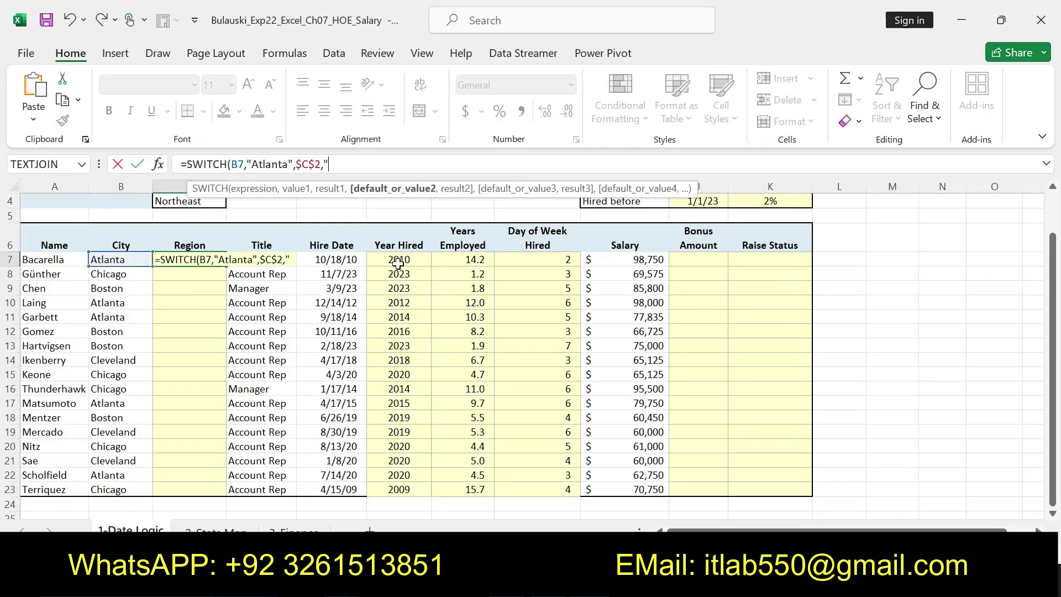
pyautogui.write('Boston')
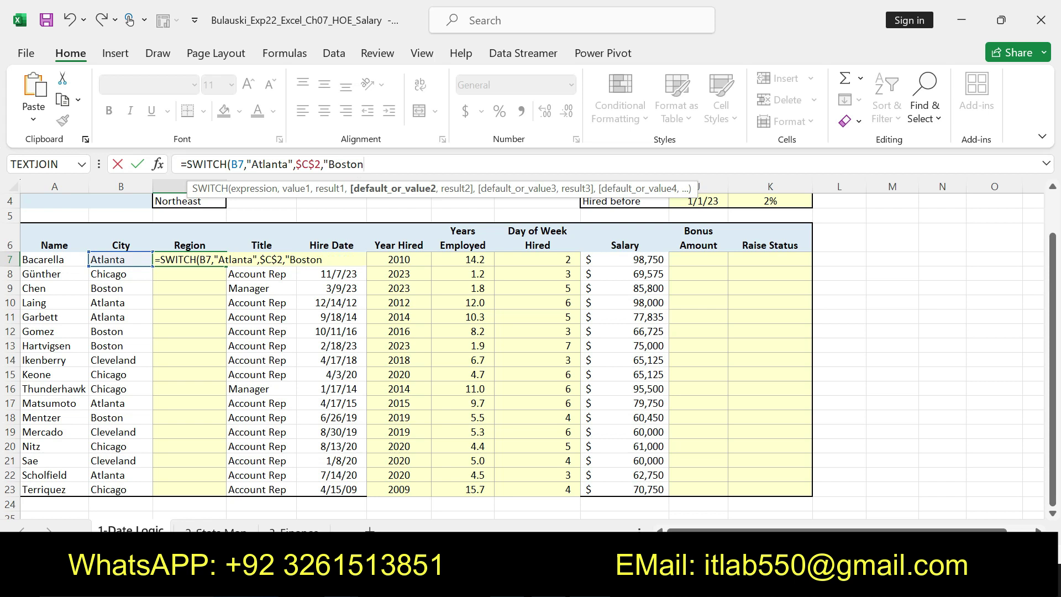
pyautogui.write('",')
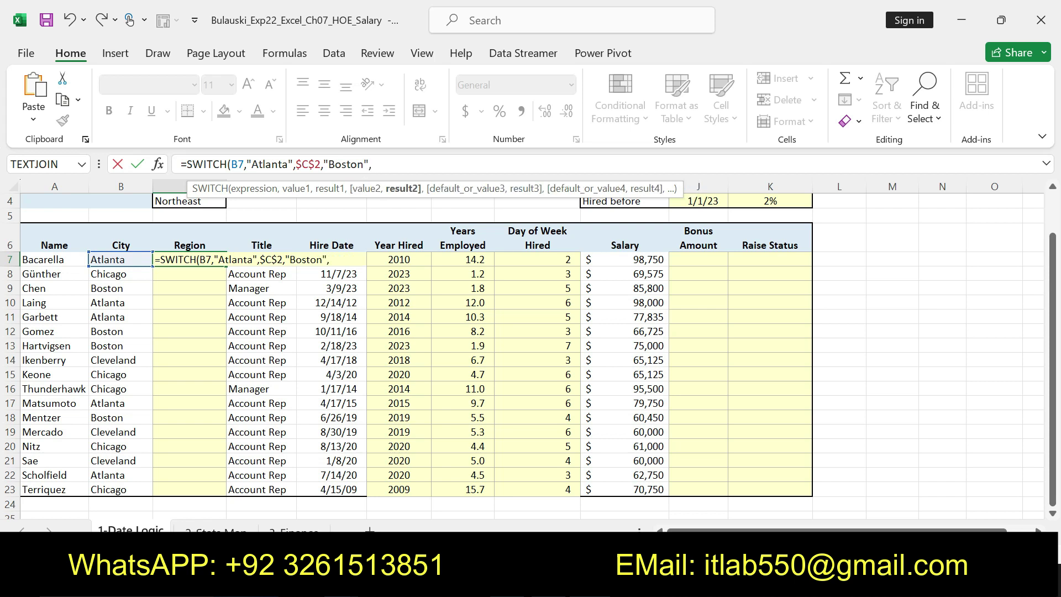
pyautogui.write('$C$4')
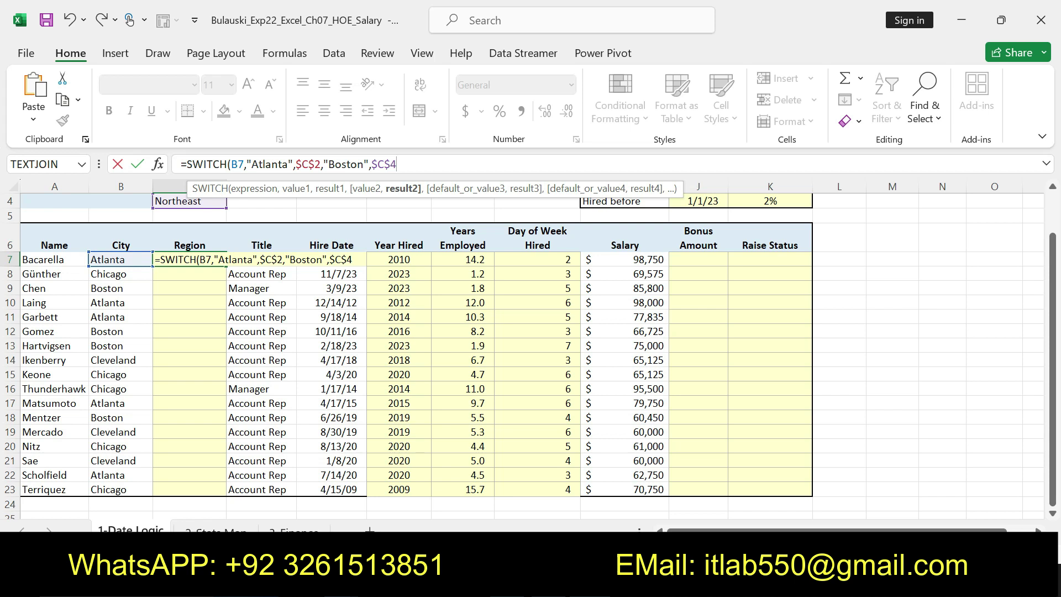
pyautogui.write(',"')
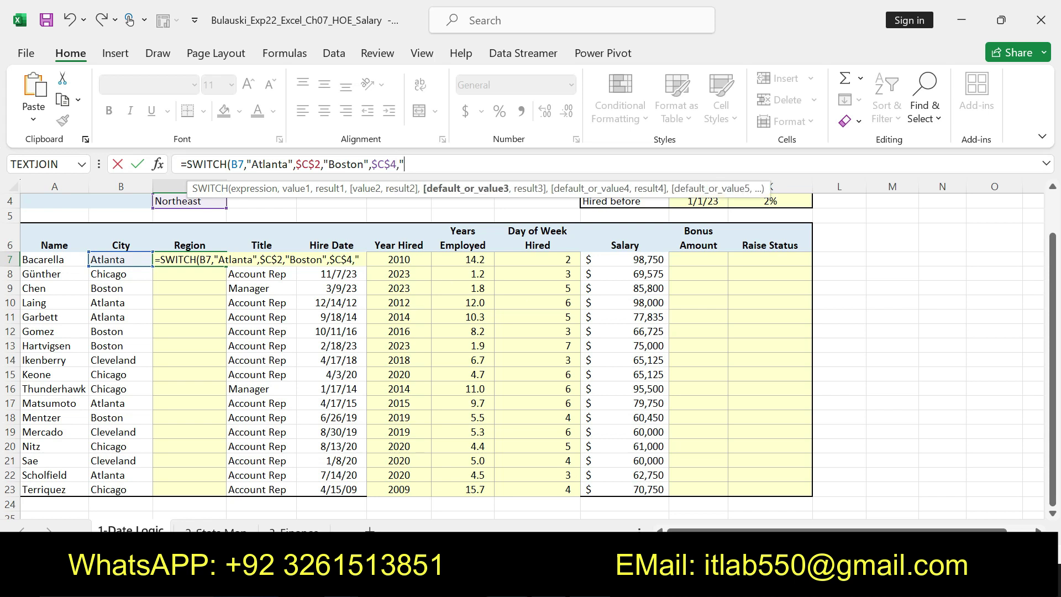
# Add "Chicago", copied from the Word instructions, mapped to $C$3.
pyautogui.hotkey('alt', 'Tab')
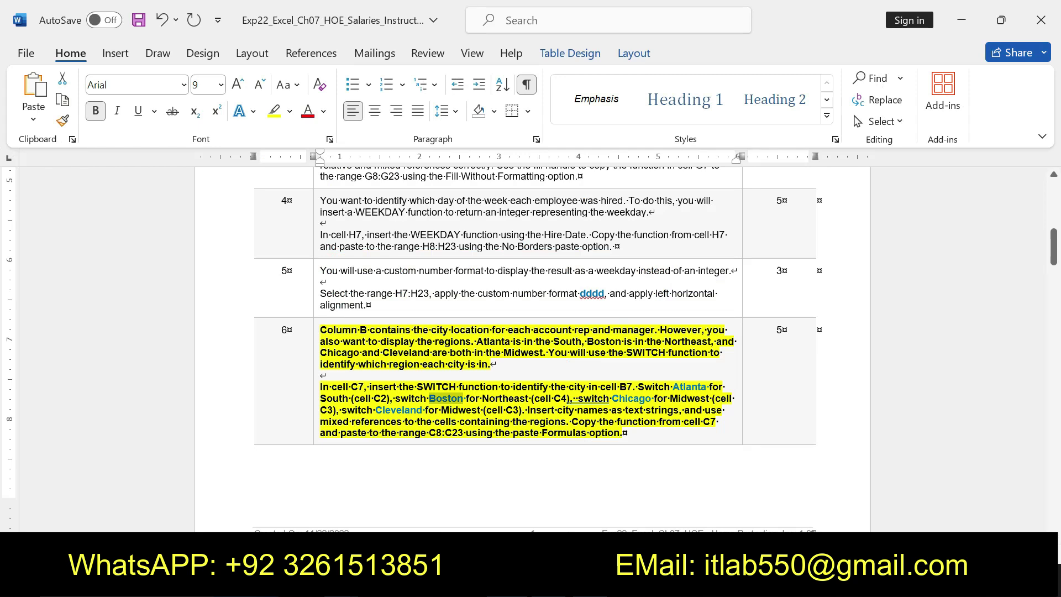
pyautogui.moveTo(612, 398); pyautogui.dragTo(650, 399)
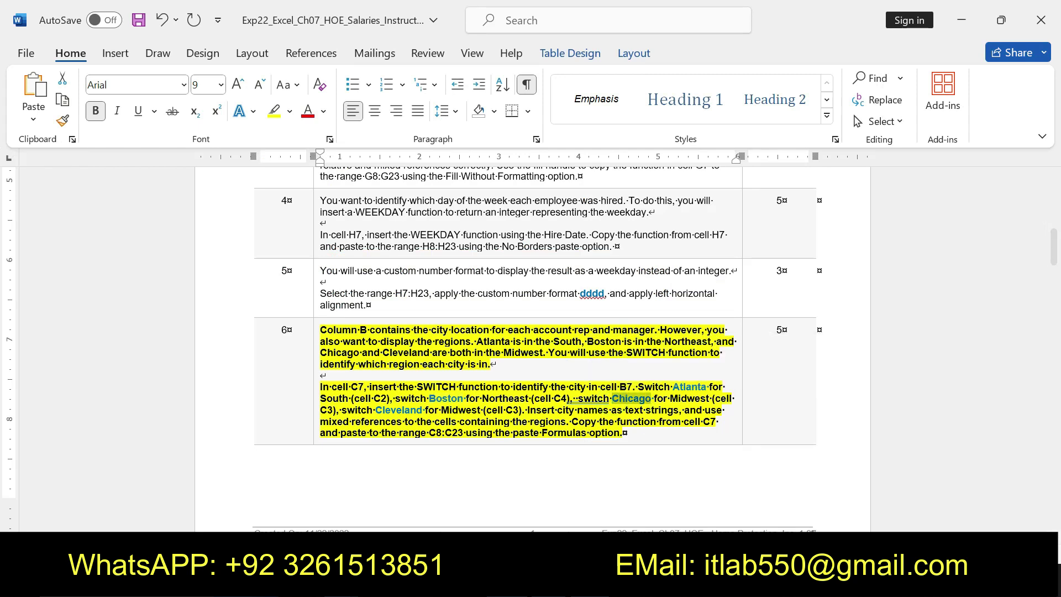
pyautogui.hotkey('alt', 'Tab')
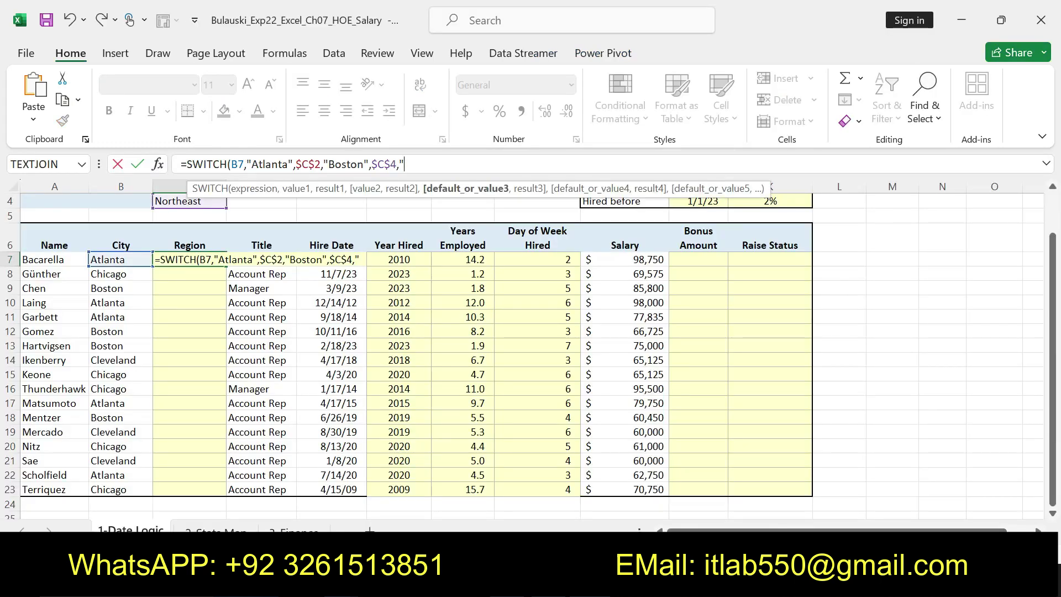
pyautogui.hotkey('ctrl', 'v')
pyautogui.write('"')
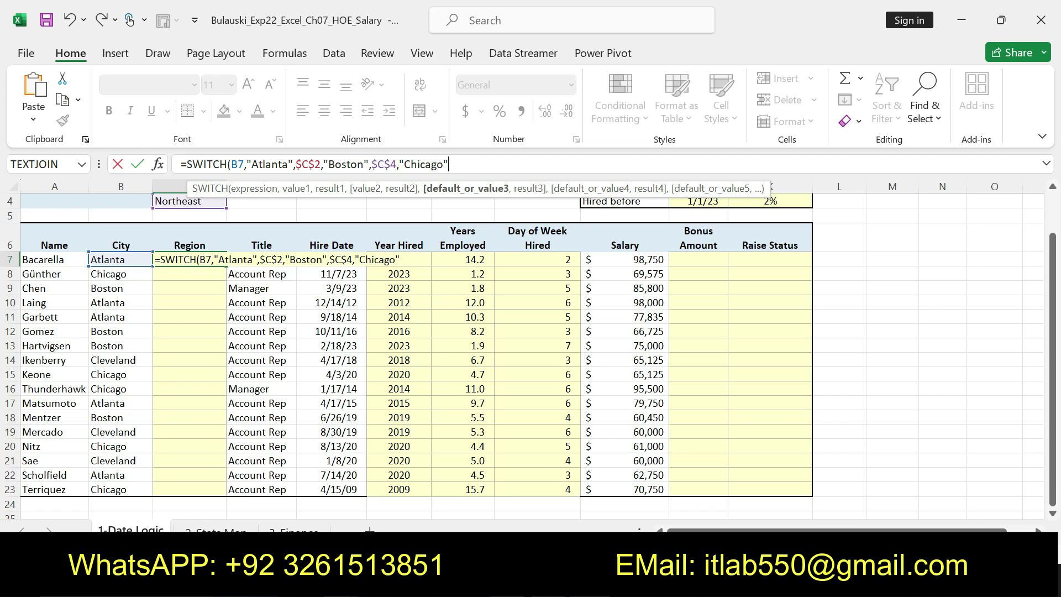
pyautogui.write(',$C$3')
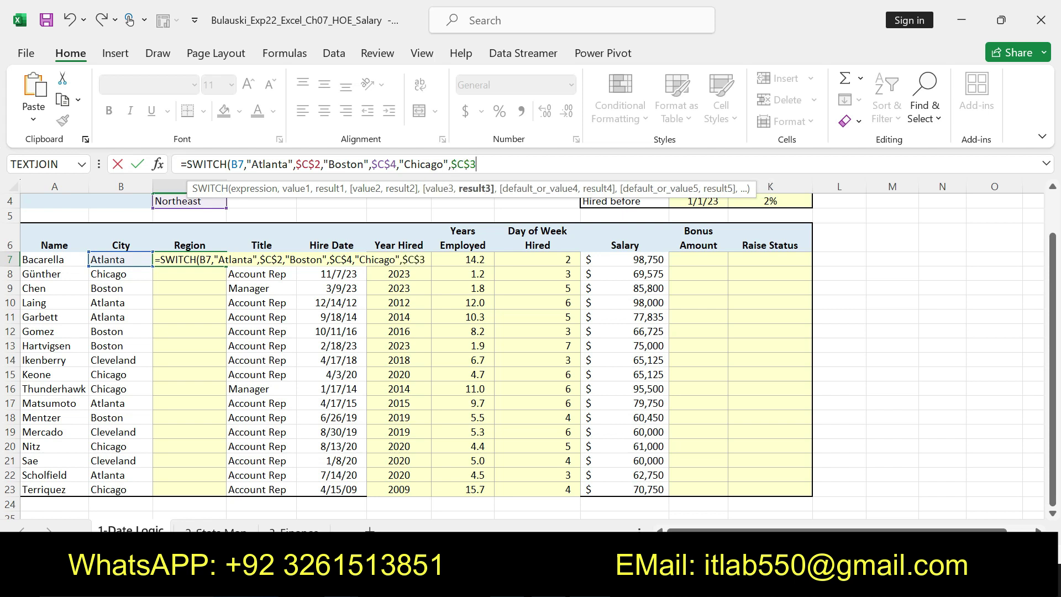
pyautogui.write(',"')
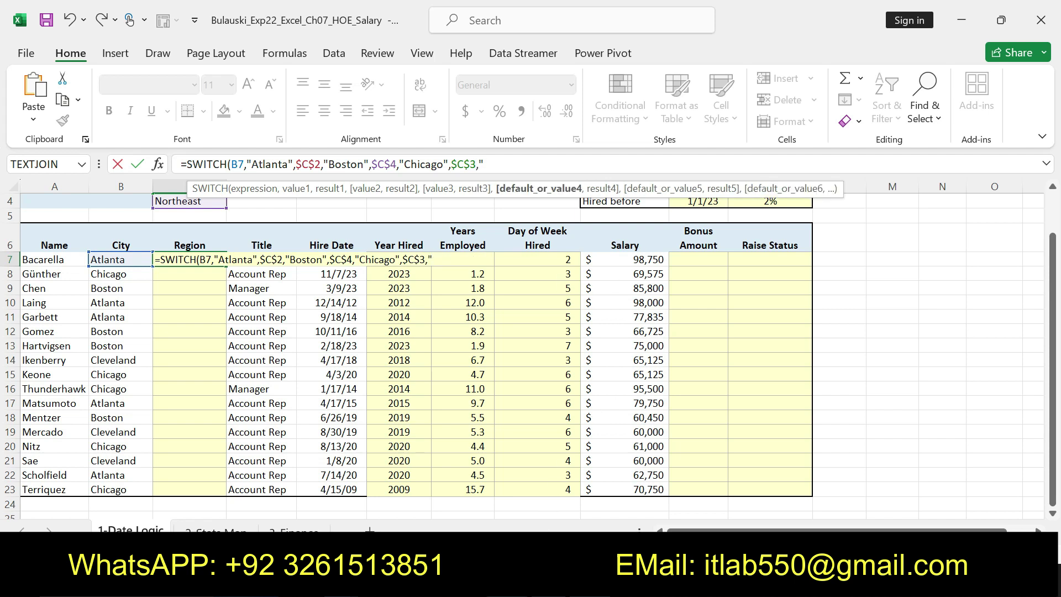
# Add "Cleveland" mapped to $C$3, close the SWITCH formula and enter it.
pyautogui.hotkey('alt', 'Tab')
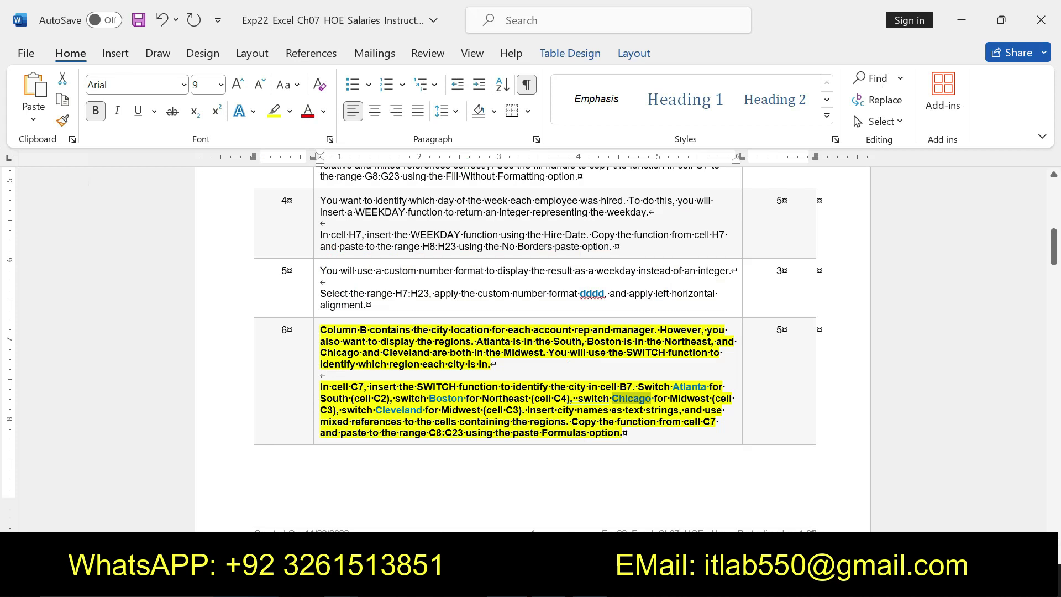
pyautogui.moveTo(376, 410); pyautogui.dragTo(423, 411)
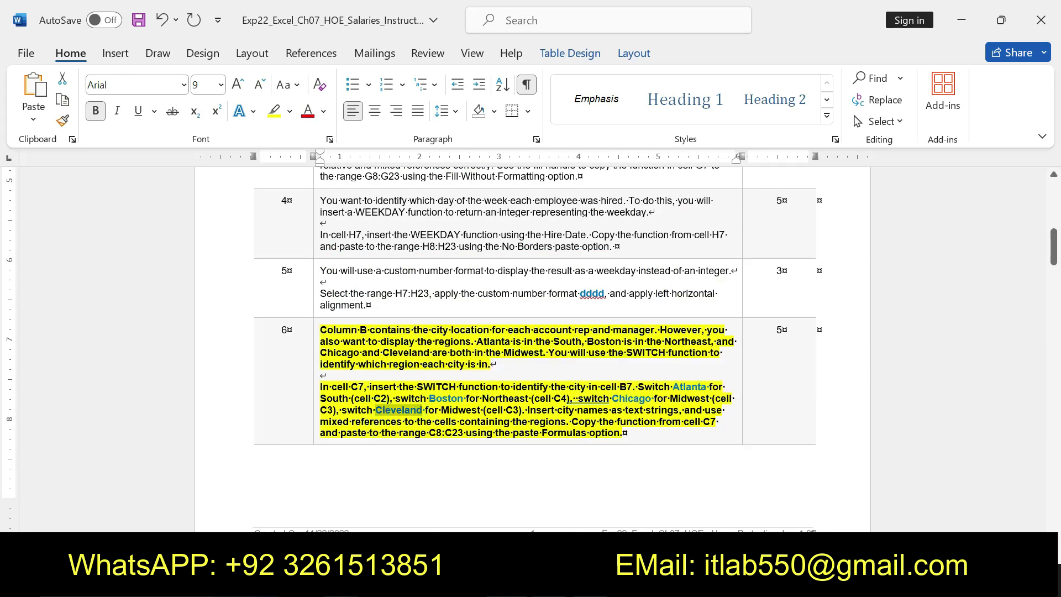
pyautogui.hotkey('alt', 'Tab')
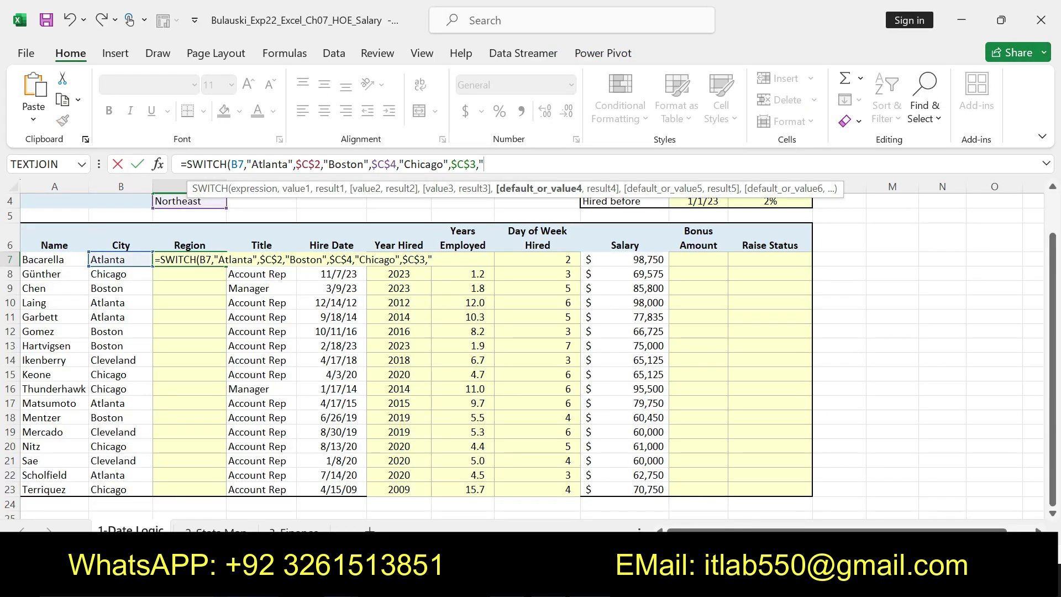
pyautogui.write('Cleveland')
pyautogui.write('"')
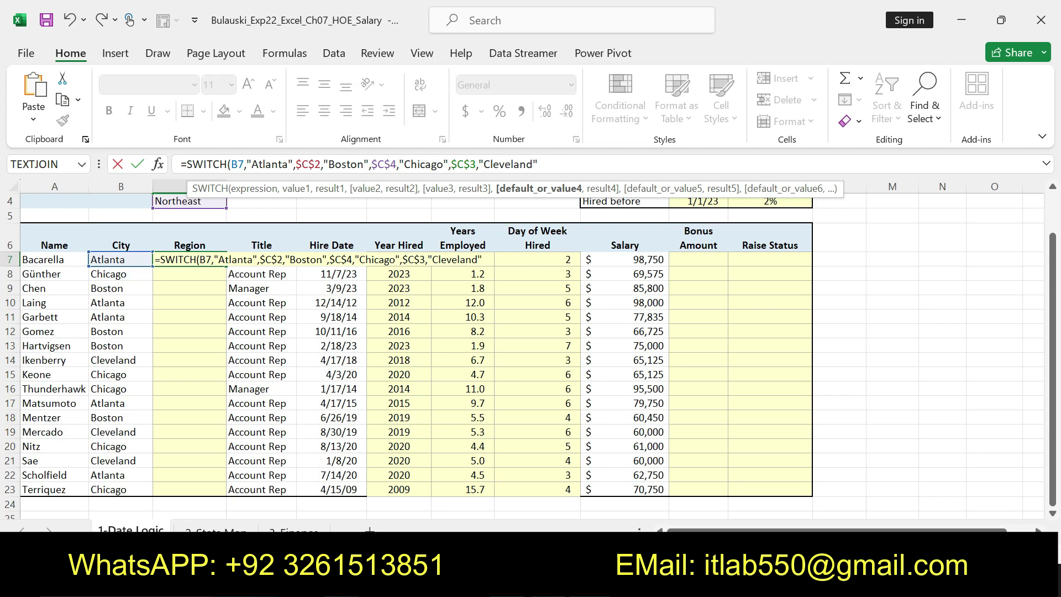
pyautogui.write(',')
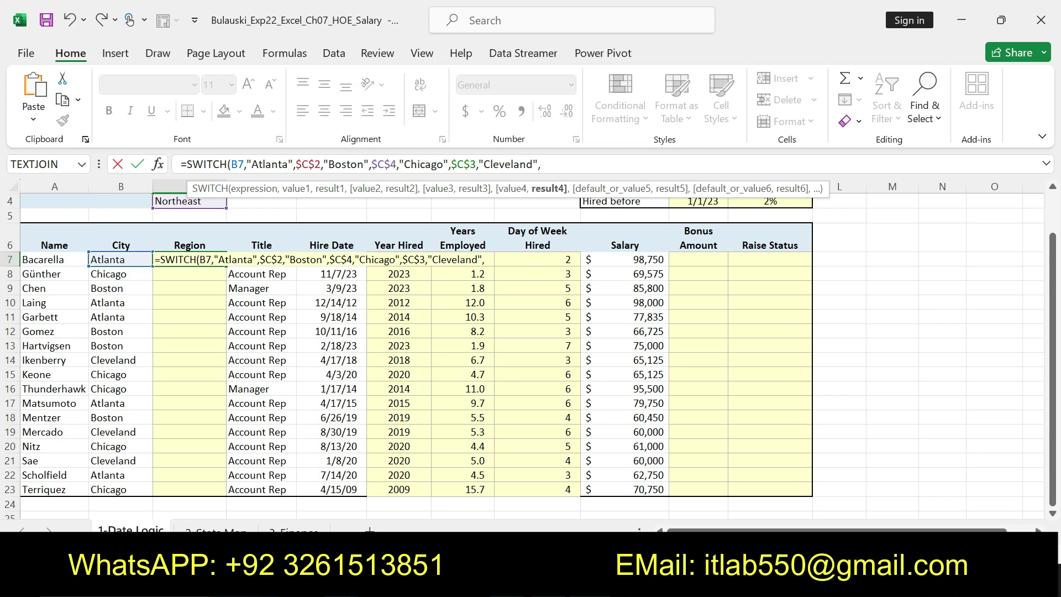
pyautogui.write('$C$3')
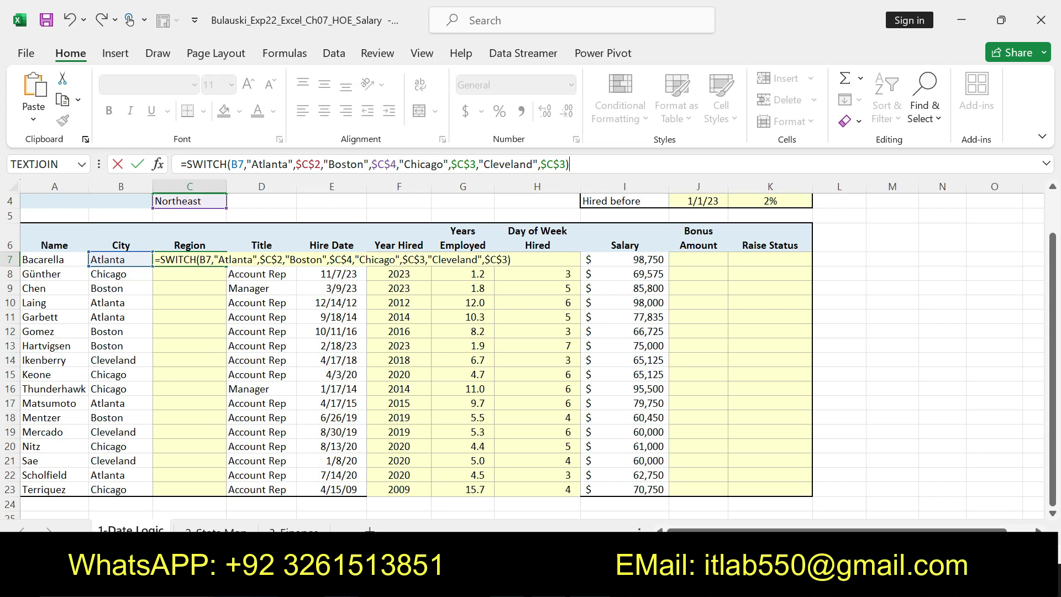
pyautogui.press('Return')
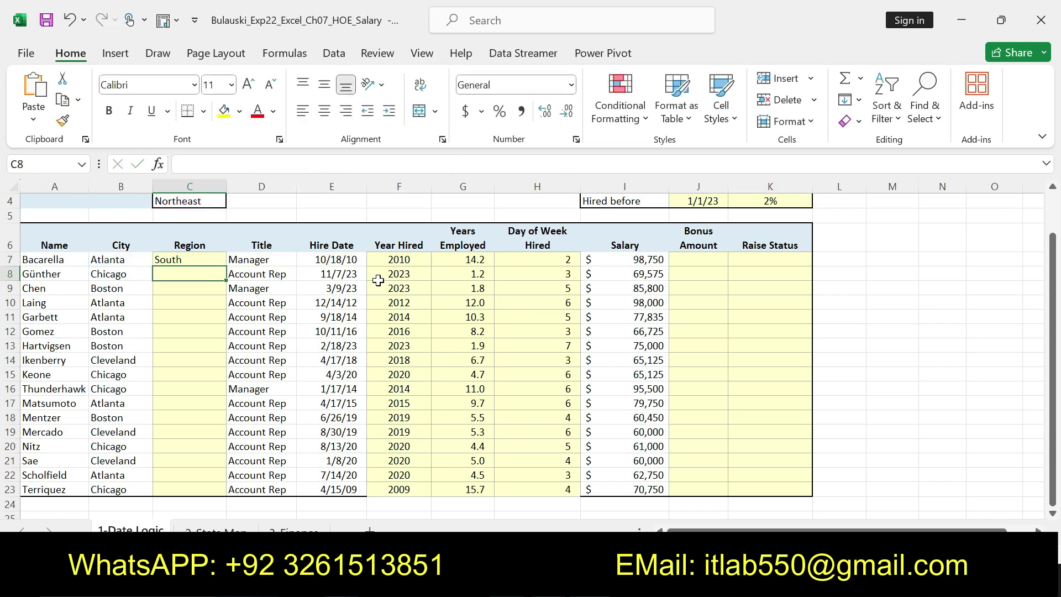
# Following step 6 in Word, fill the C7 region formula down to C23.
pyautogui.hotkey('alt', 'Tab')
pyautogui.click(467, 402)
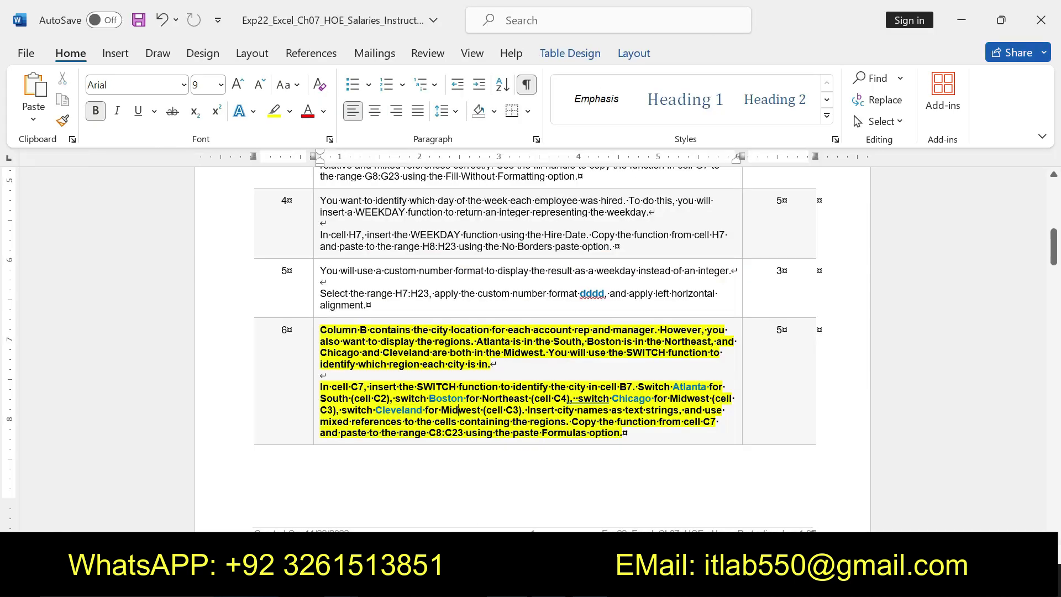
pyautogui.moveTo(685, 421); pyautogui.dragTo(446, 442)
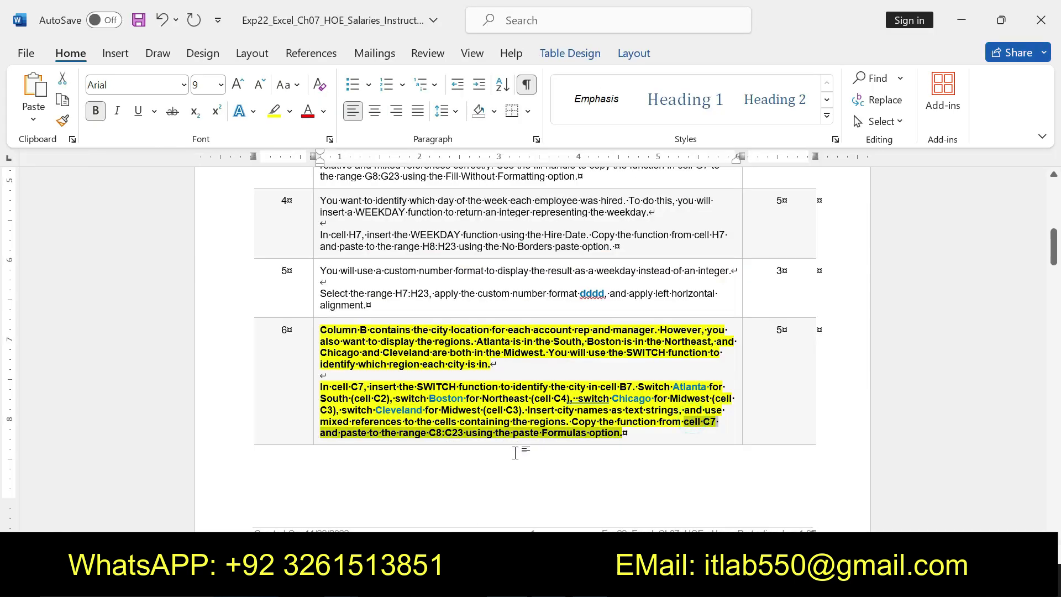
pyautogui.hotkey('alt', 'Tab')
pyautogui.click(202, 258)
pyautogui.moveTo(226, 267); pyautogui.dragTo(209, 491)
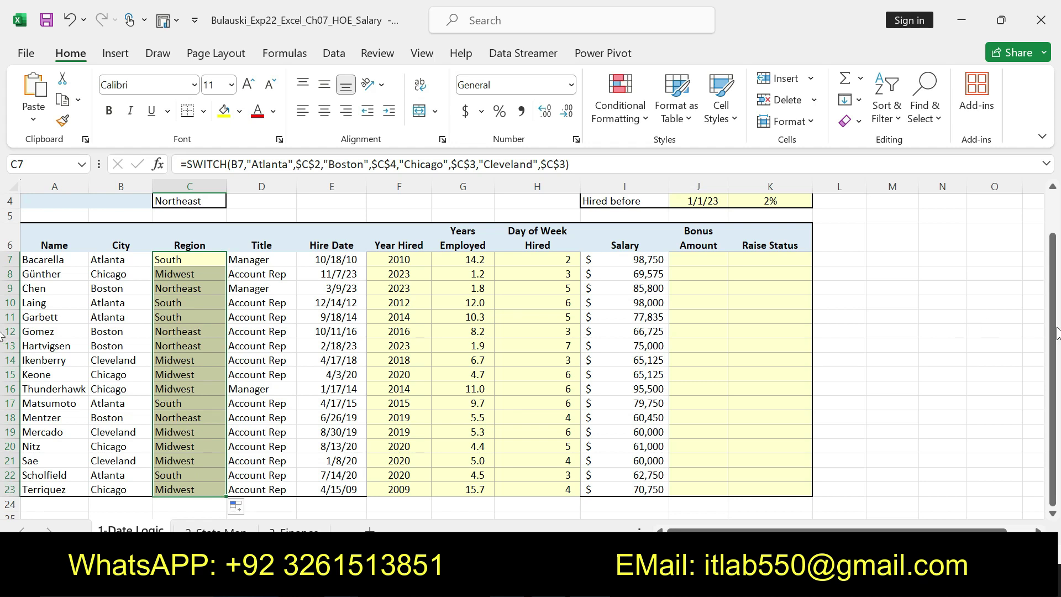
pyautogui.moveTo(1052, 332); pyautogui.dragTo(1052, 310)
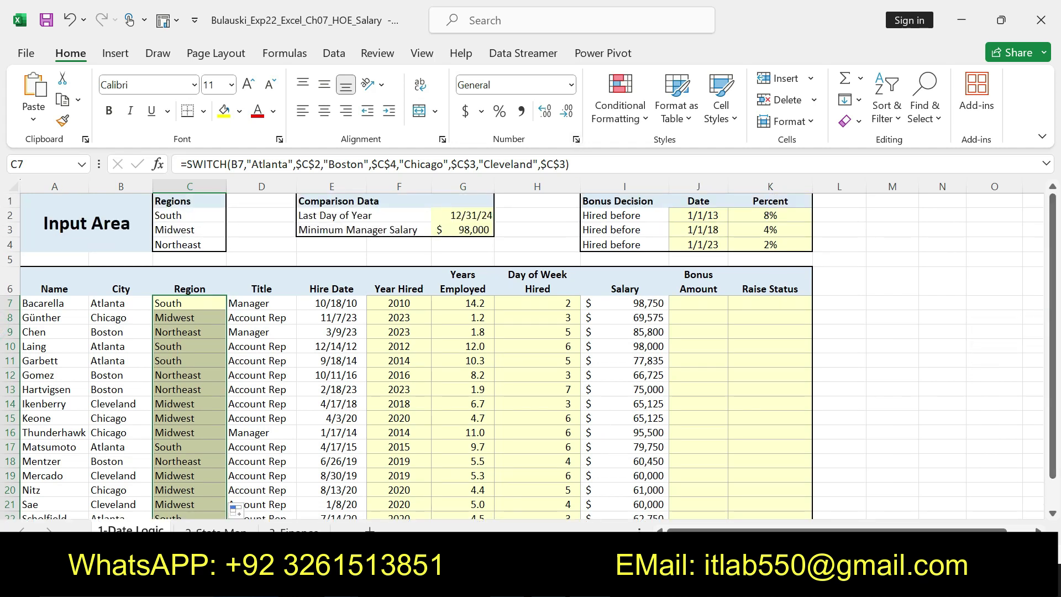
# Review the complete SWITCH formula for C7 in the formula bar.
pyautogui.click(571, 164)
pyautogui.moveTo(571, 164); pyautogui.dragTo(181, 164)
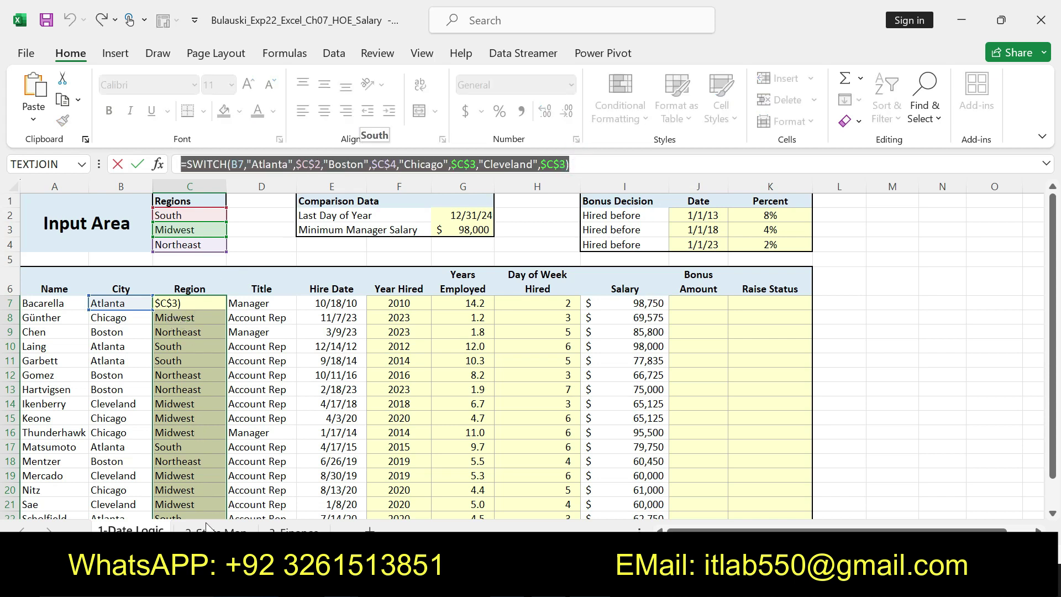
pyautogui.click(574, 164)
pyautogui.press('Return')
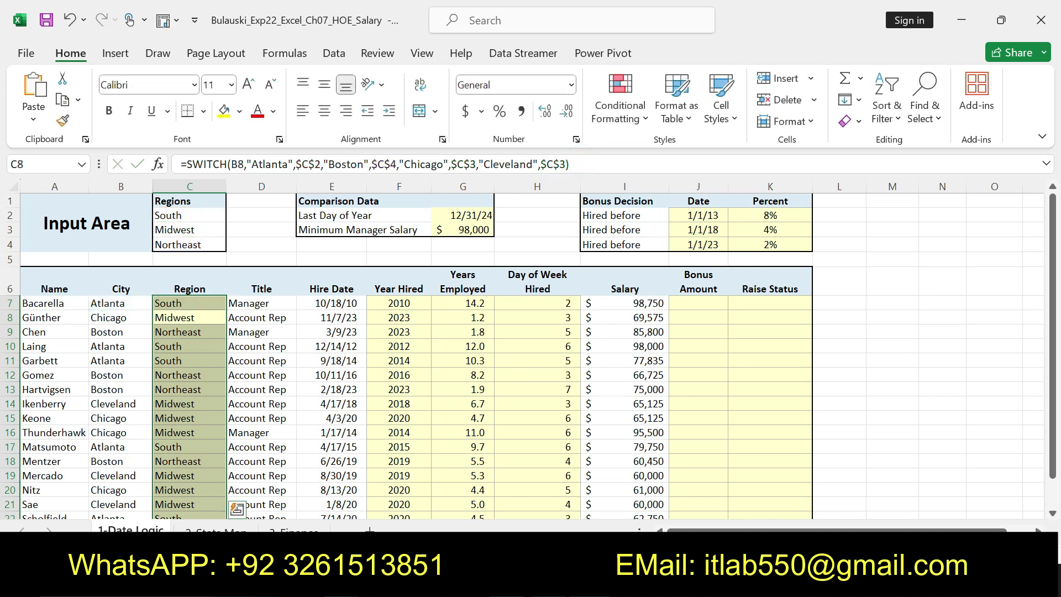
# Remove the bold and yellow highlight from step 6 in Word.
pyautogui.hotkey('alt', 'Tab')
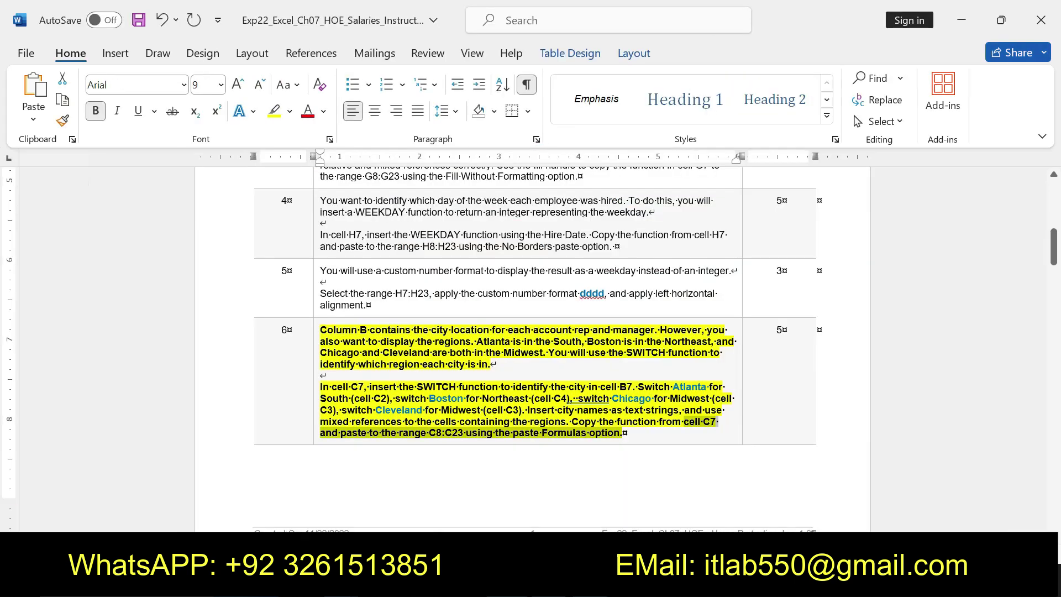
pyautogui.hotkey('ctrl', 'z')
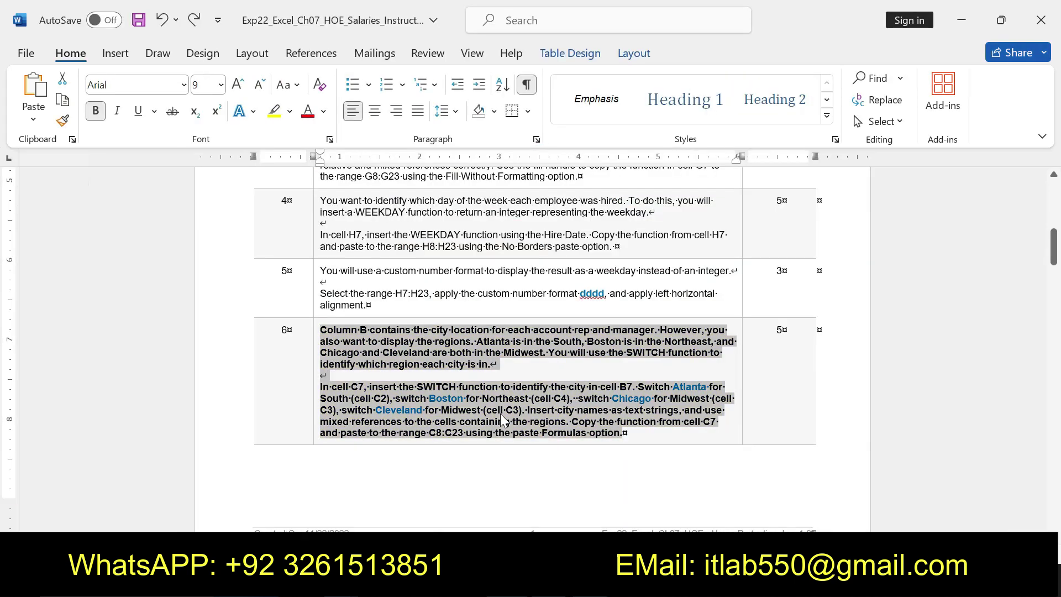
pyautogui.hotkey('ctrl', 'z')
# Make the Step 7 instruction text bold and highlight it yellow.
pyautogui.moveTo(1053, 246); pyautogui.dragTo(1053, 299)
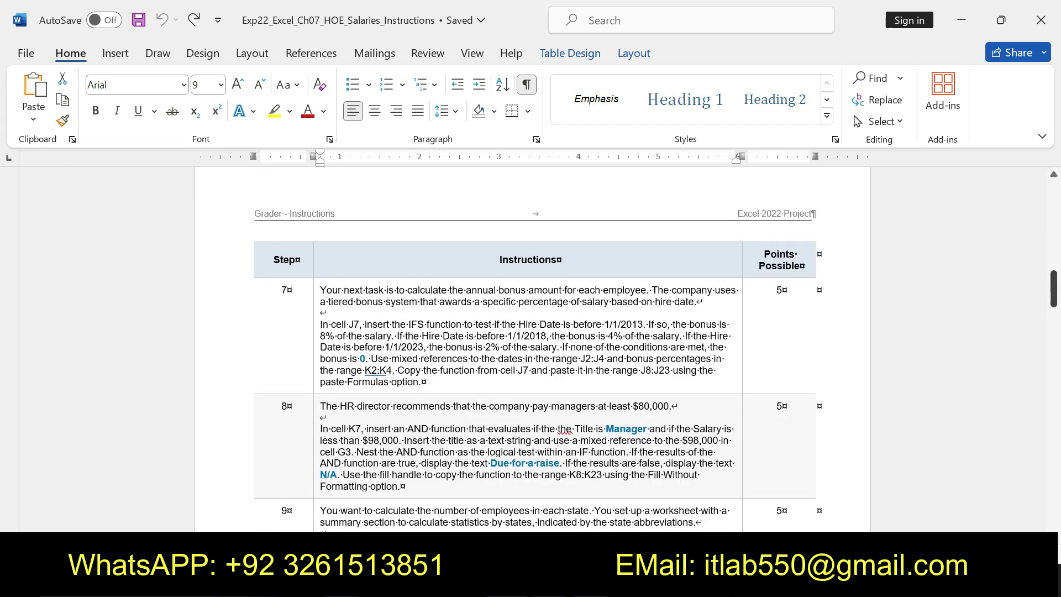
pyautogui.moveTo(320, 290); pyautogui.dragTo(424, 382)
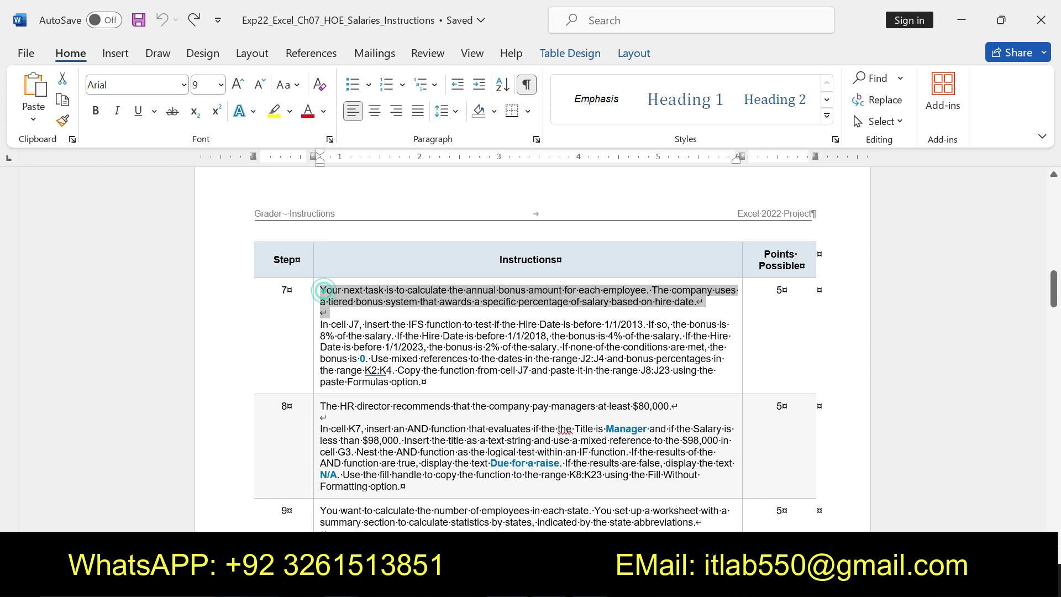
pyautogui.click(442, 352)
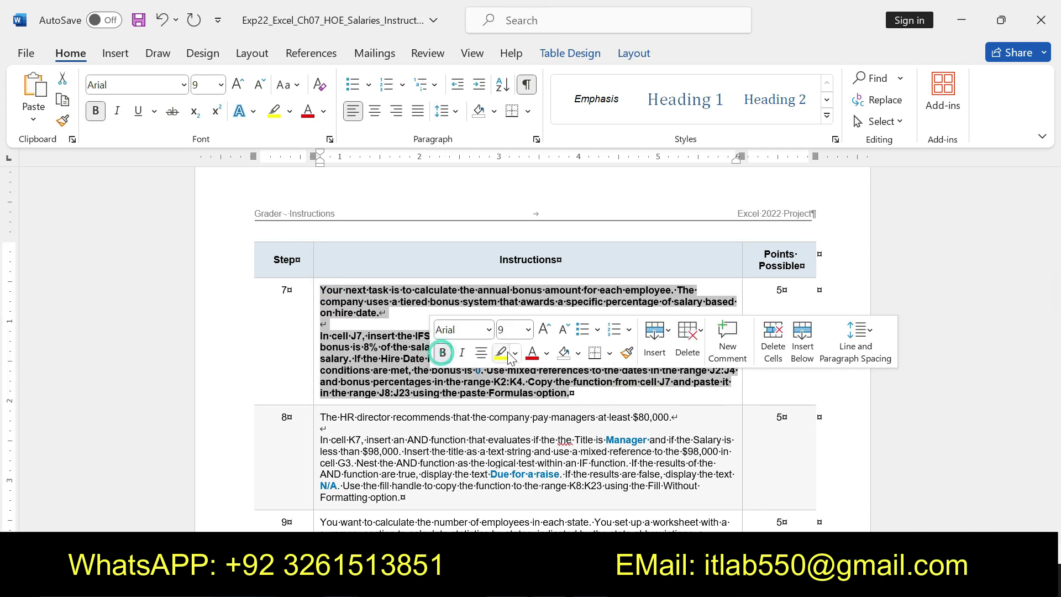
pyautogui.click(501, 352)
# Select the 'In cell J7' instruction sentence to follow in Excel.
pyautogui.moveTo(319, 290); pyautogui.dragTo(498, 348)
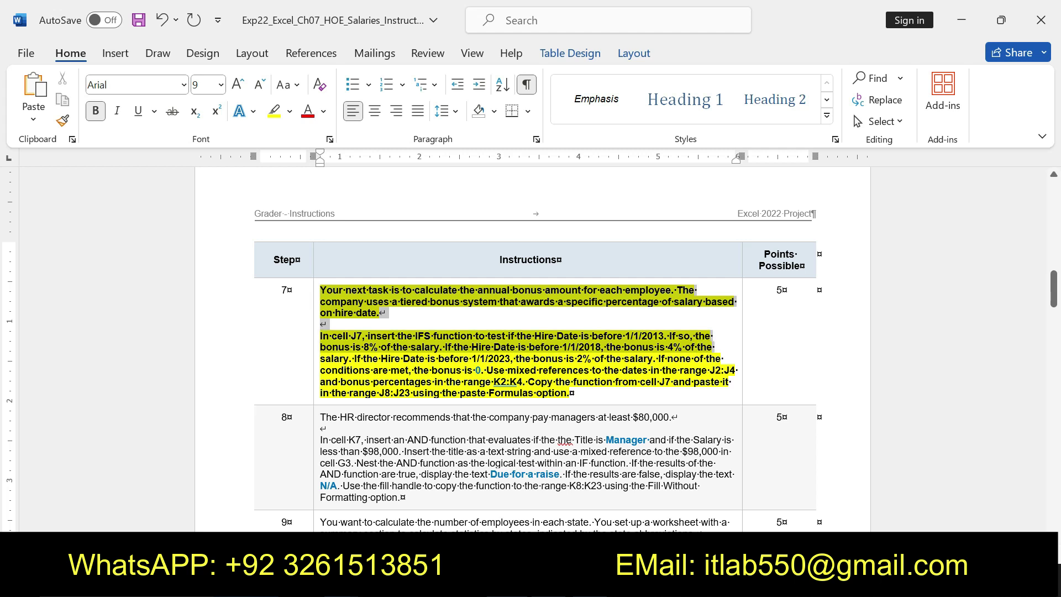
pyautogui.moveTo(497, 348); pyautogui.dragTo(569, 393)
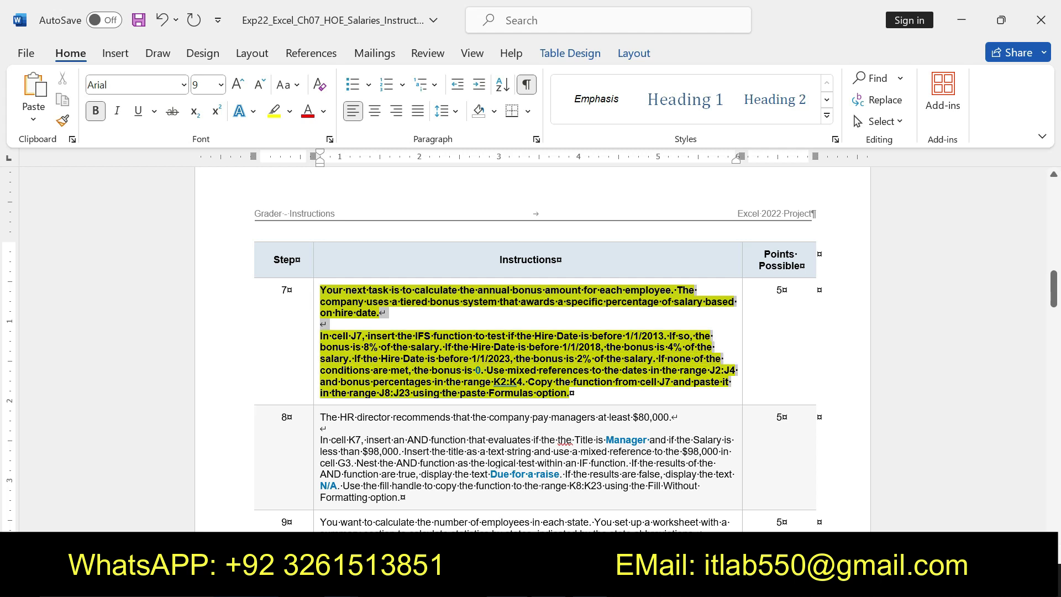
pyautogui.click(321, 336)
pyautogui.moveTo(320, 335)
pyautogui.mouseDown()
pyautogui.moveTo(718, 359)
pyautogui.moveTo(572, 393)
pyautogui.mouseUp()
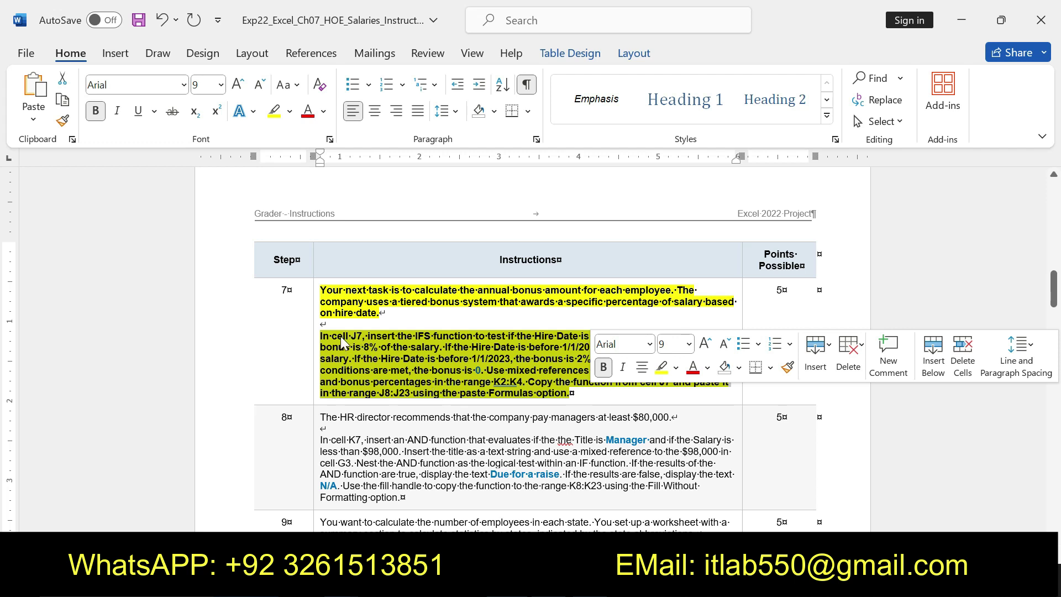
pyautogui.moveTo(320, 335)
pyautogui.mouseDown()
pyautogui.moveTo(537, 372)
pyautogui.moveTo(500, 381)
pyautogui.mouseUp()
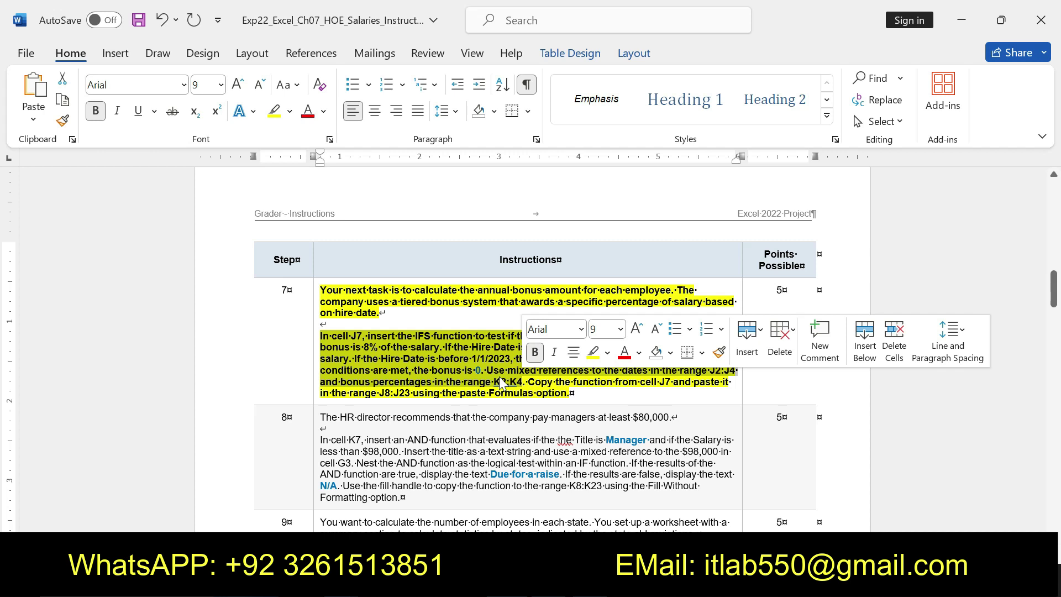
pyautogui.click(375, 340)
pyautogui.moveTo(321, 336); pyautogui.dragTo(604, 348)
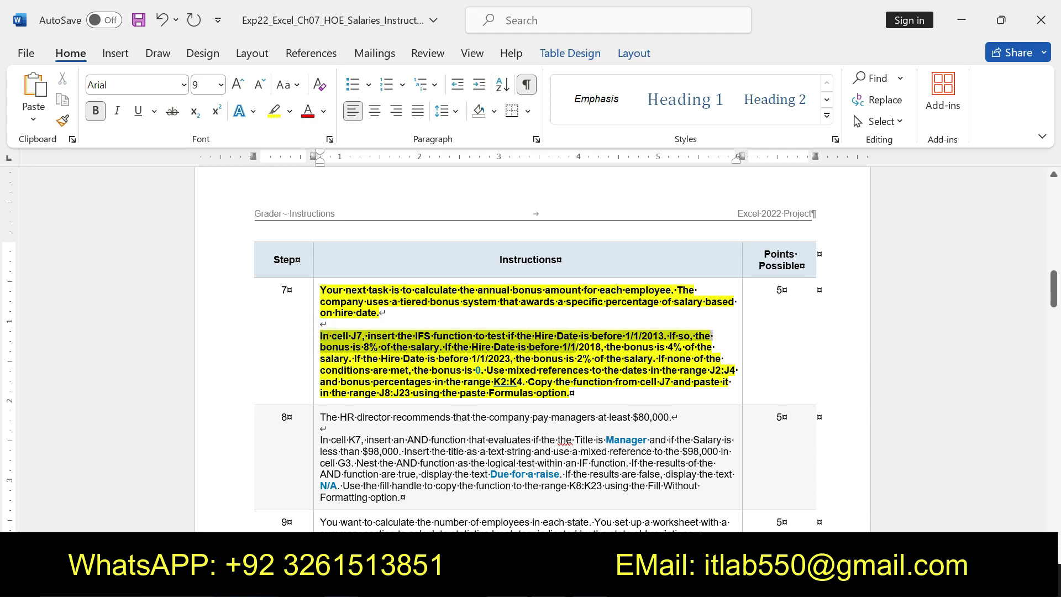
pyautogui.hotkey('alt', 'Tab')
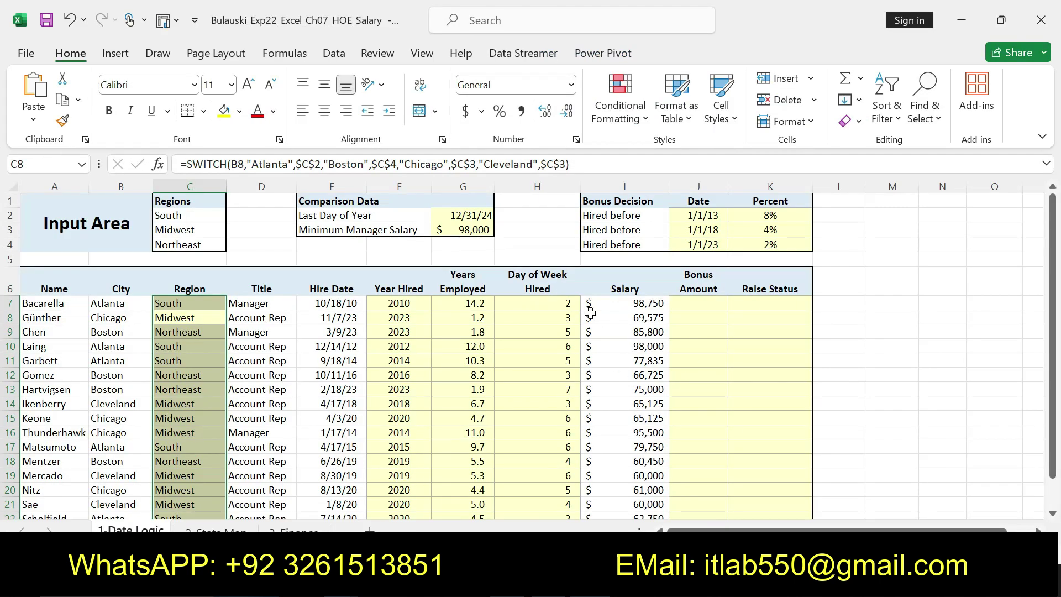
# In J7, type =IFS(E7<$J$2,$K$2*$I$7,E7<$J$3,$K$3* for the first two bonus tiers.
pyautogui.click(698, 303)
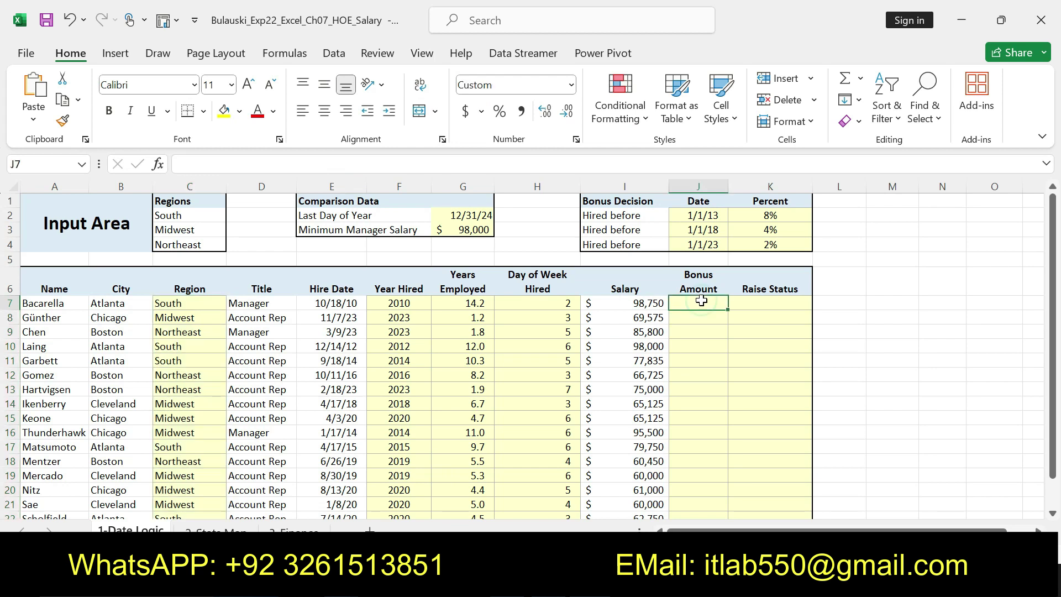
pyautogui.write('=IFS')
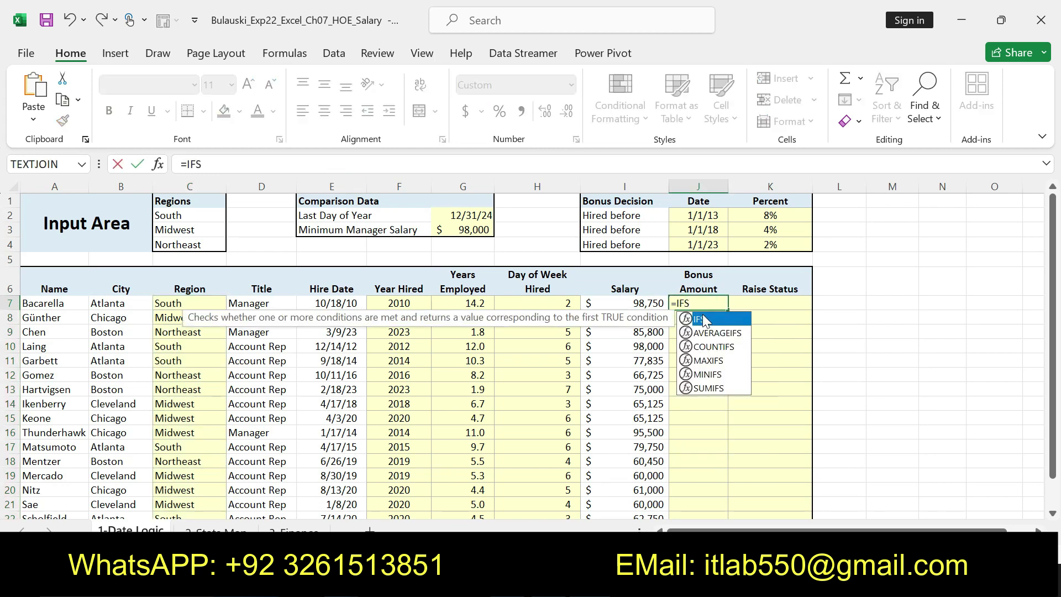
pyautogui.doubleClick(703, 319)
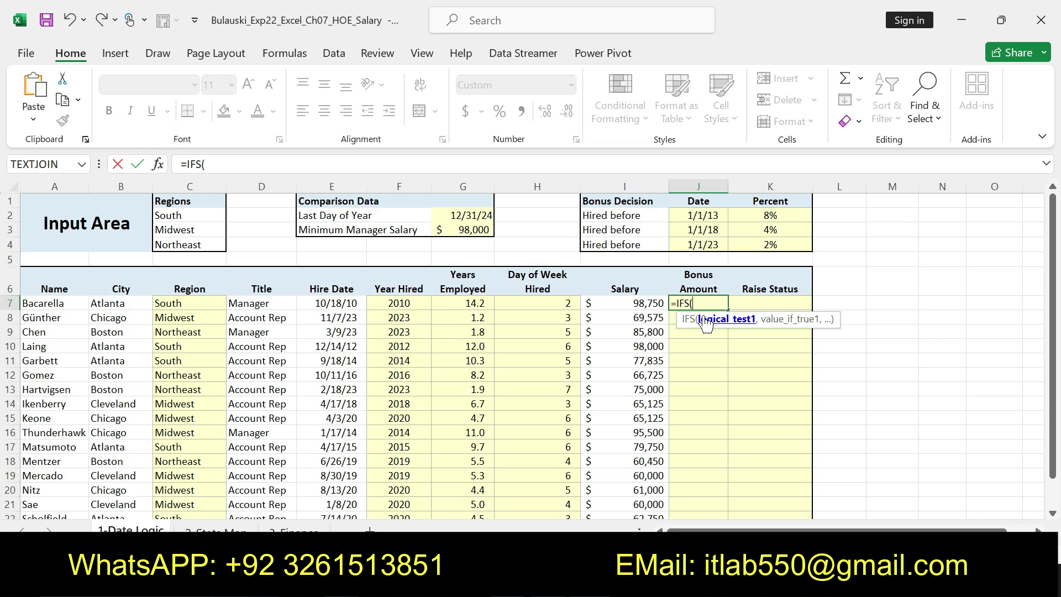
pyautogui.write('E7<')
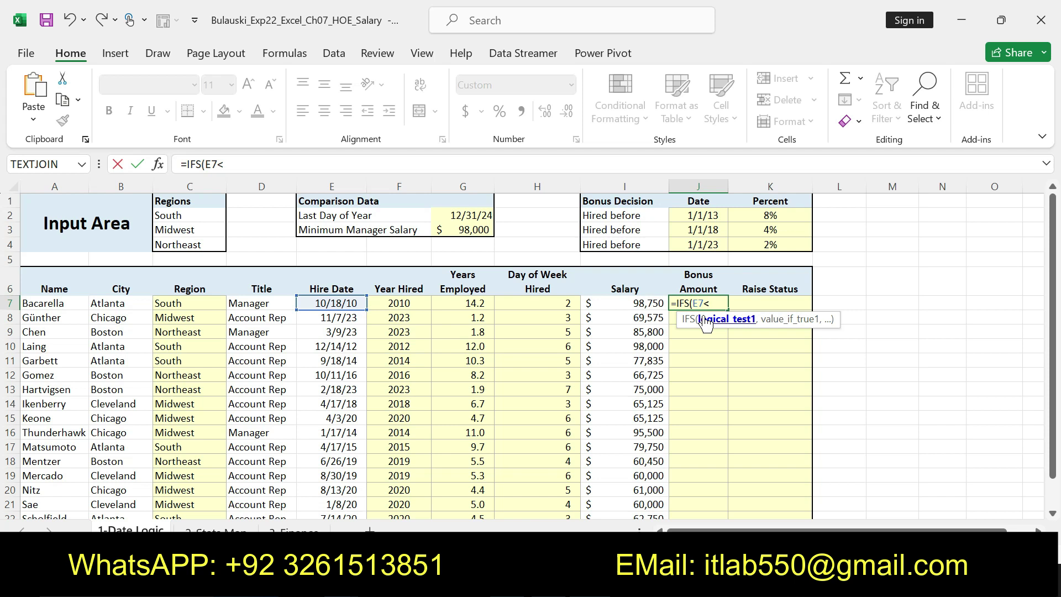
pyautogui.write('$J')
pyautogui.write('$2')
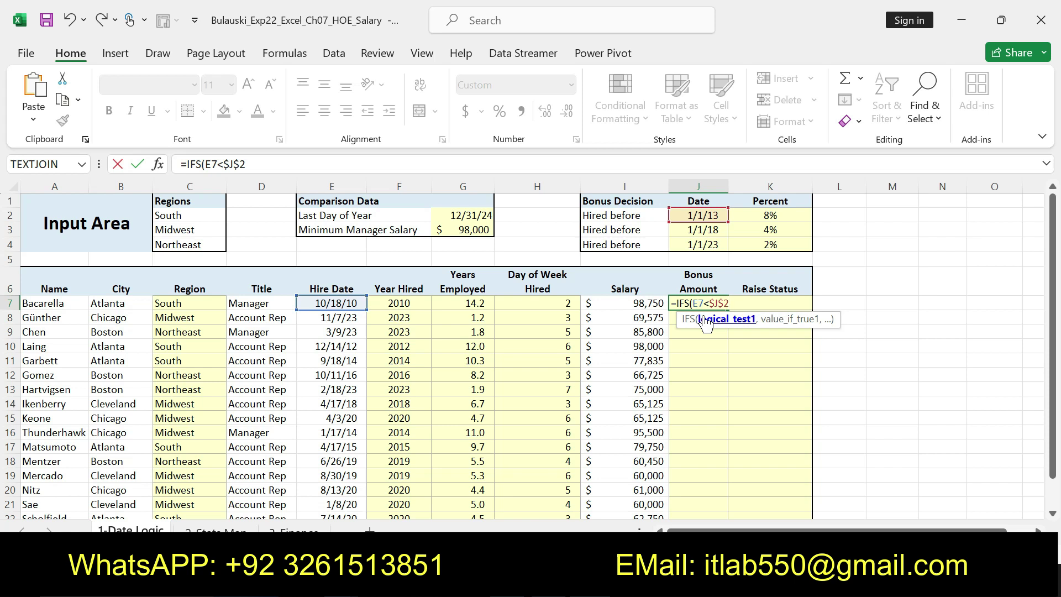
pyautogui.write(',$K$2')
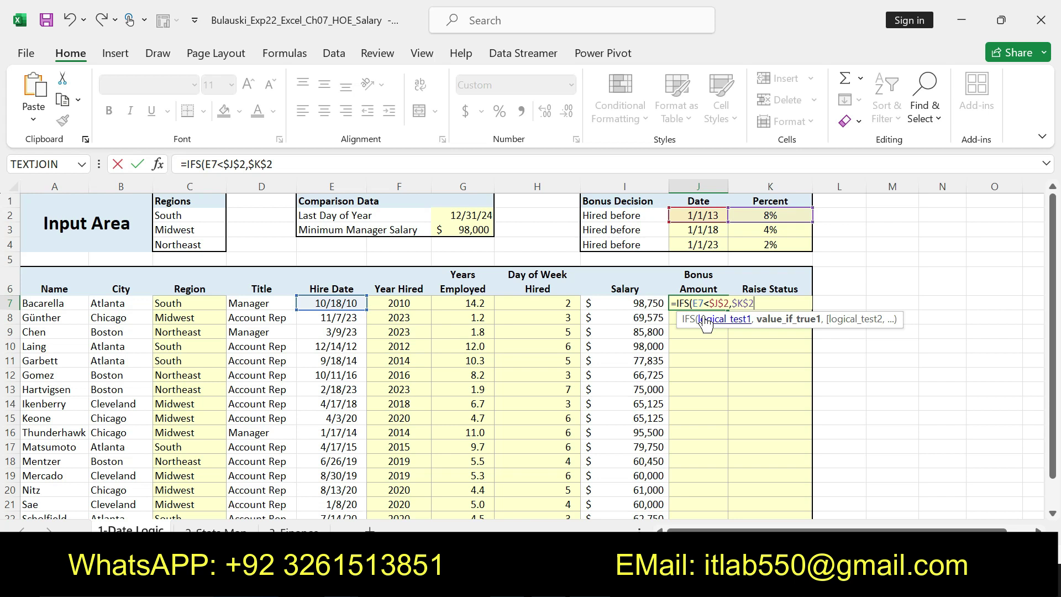
pyautogui.write('*')
pyautogui.write('$IZ')
pyautogui.press('BackSpace')
pyautogui.write('$7')
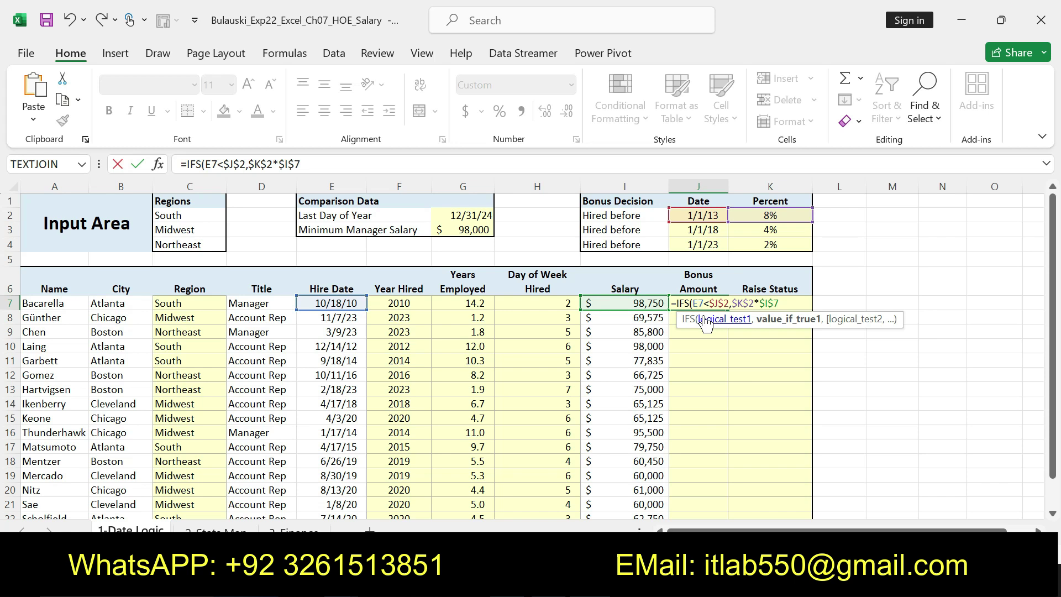
pyautogui.write(',E7')
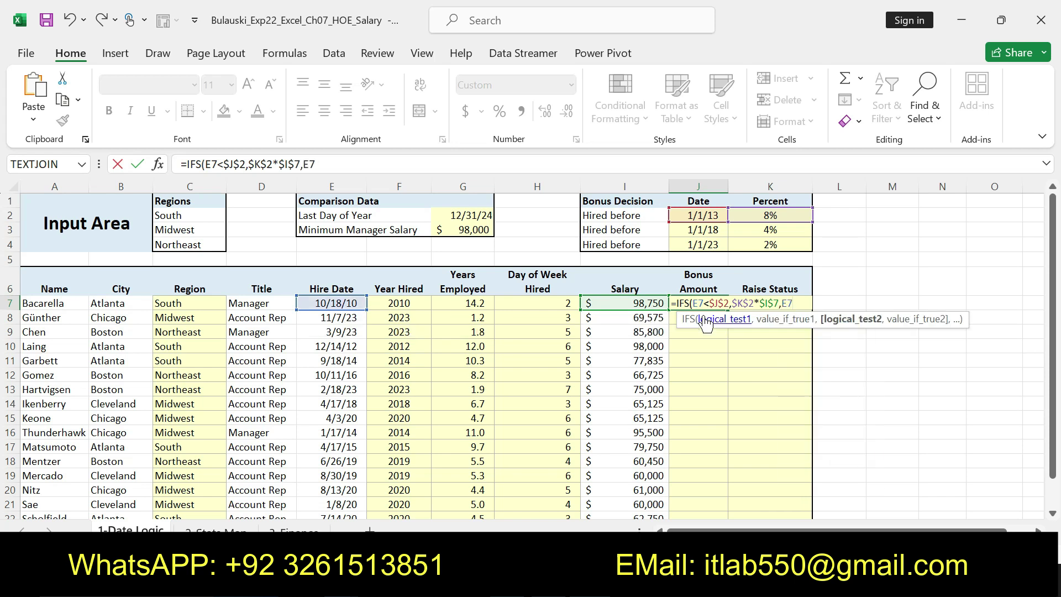
pyautogui.write('<$J')
pyautogui.write('$3')
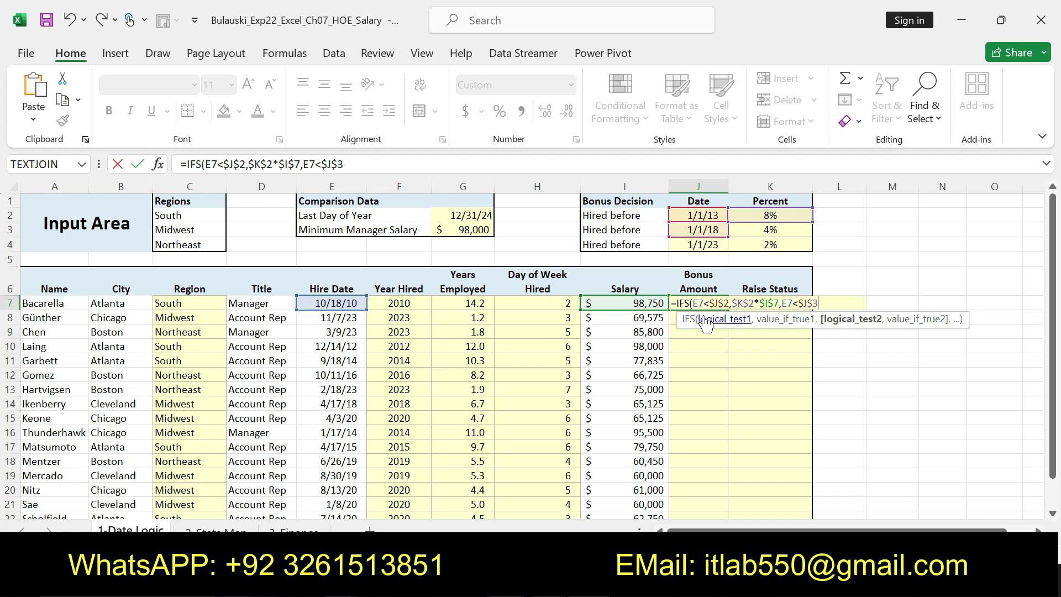
pyautogui.write(',')
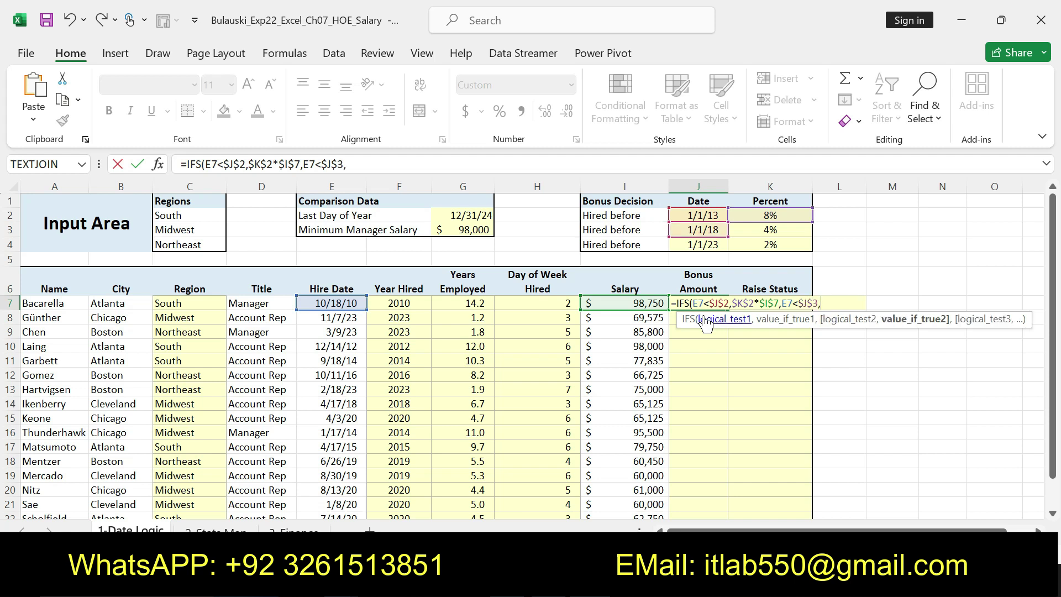
pyautogui.write('$K')
pyautogui.write('$3')
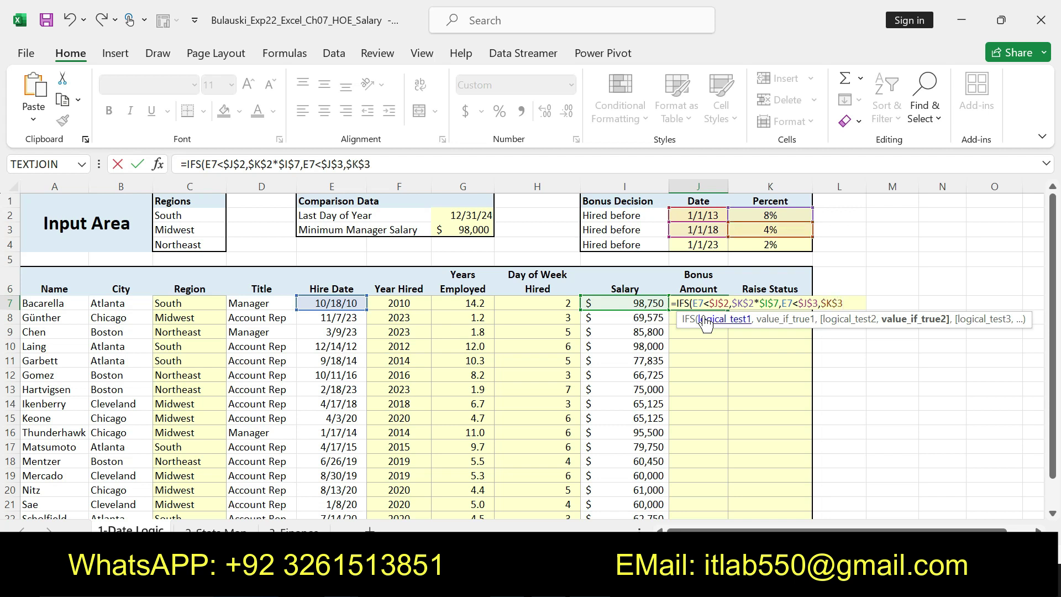
pyautogui.write('*')
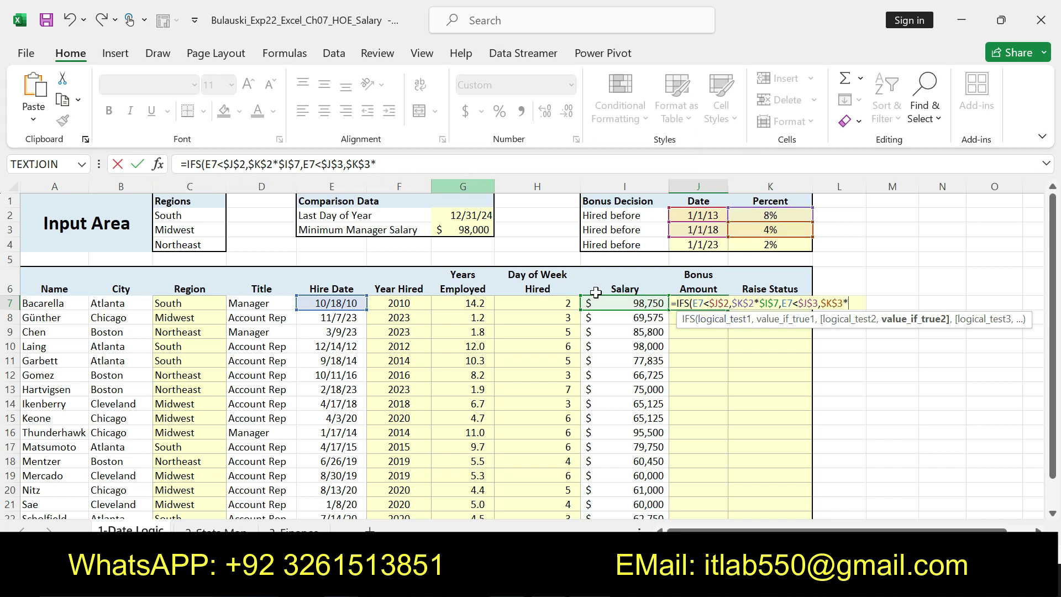
pyautogui.hotkey('alt', 'Tab')
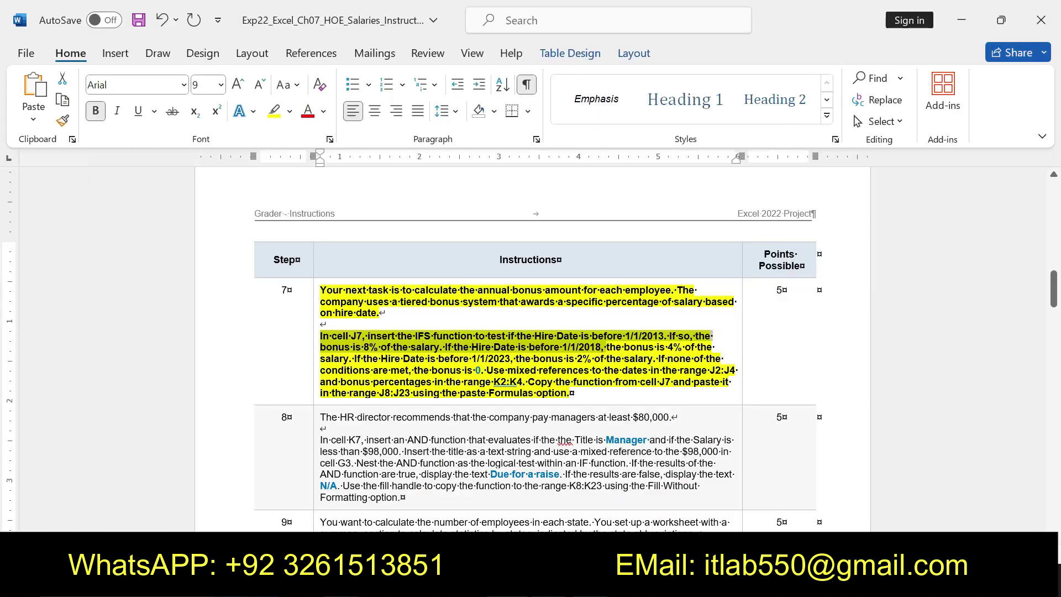
pyautogui.moveTo(486, 370)
pyautogui.mouseDown()
pyautogui.moveTo(524, 381)
pyautogui.moveTo(729, 381)
pyautogui.mouseUp()
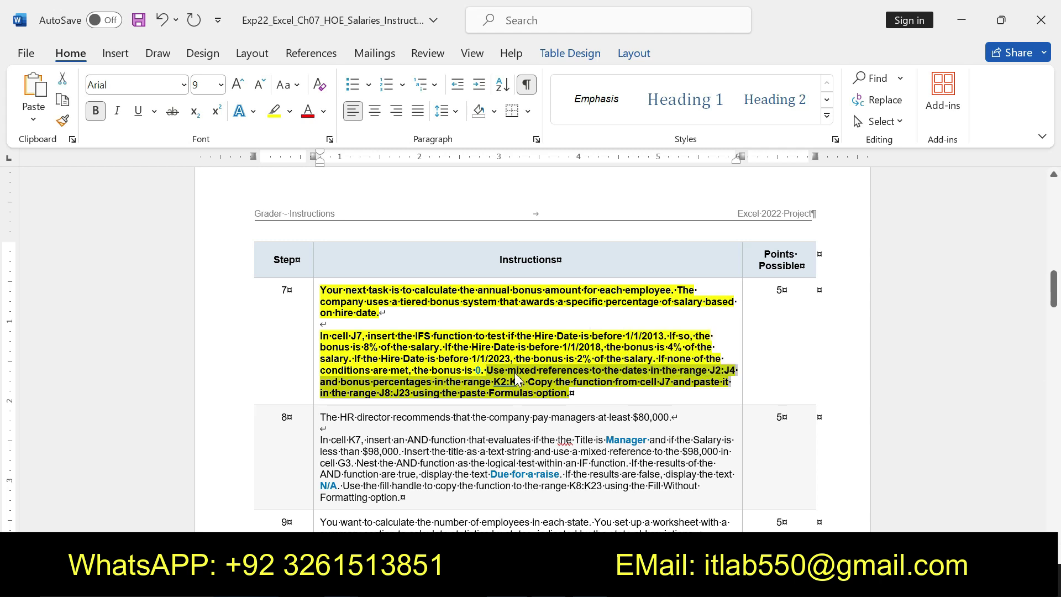
pyautogui.hotkey('ctrl', 'c')
pyautogui.hotkey('alt', 'Tab')
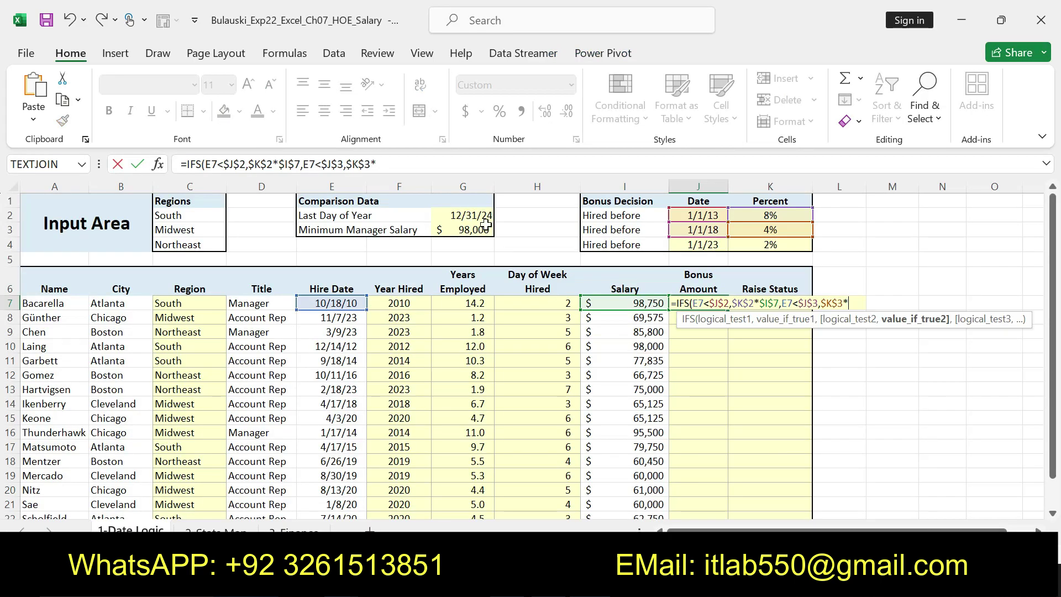
# Finish J7 with I7, the E7<$J$4,$K$4*$I$7 tier and a TRUE,"0" default.
pyautogui.click(379, 164)
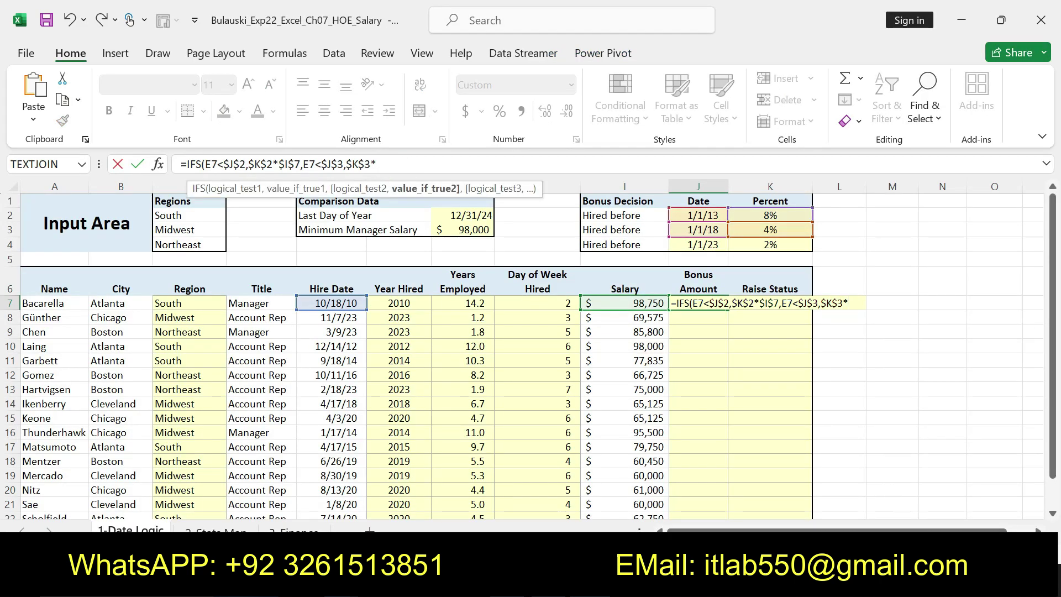
pyautogui.write('I7')
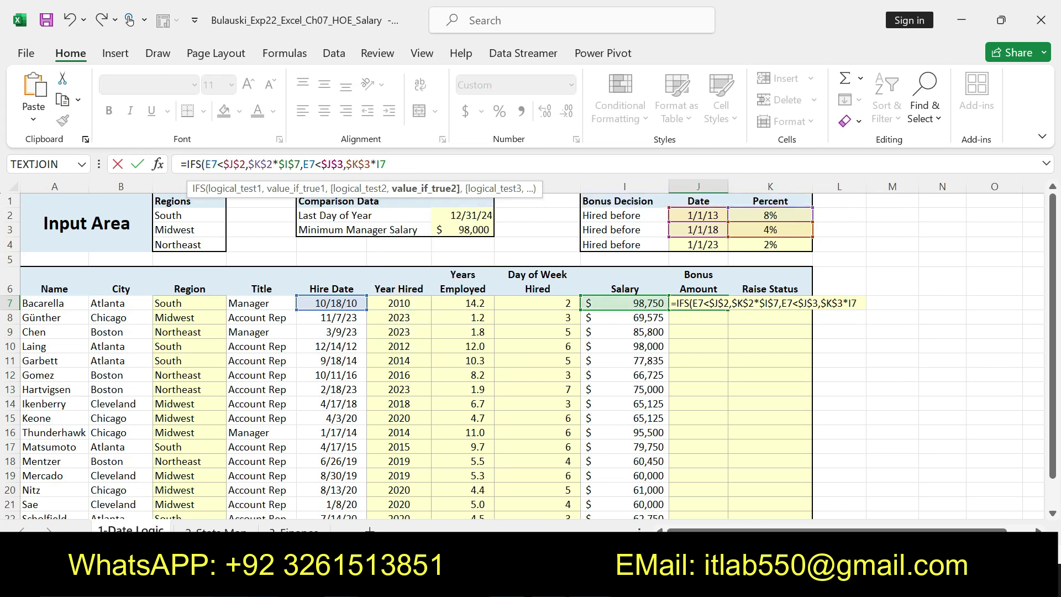
pyautogui.write(',E7')
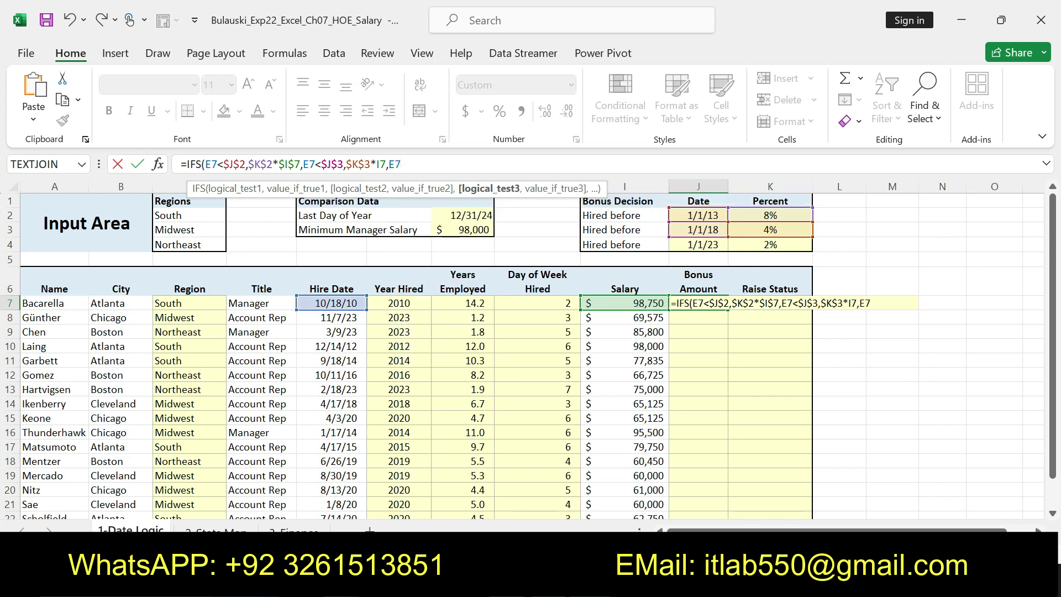
pyautogui.write('<')
pyautogui.write('$J$')
pyautogui.write('4')
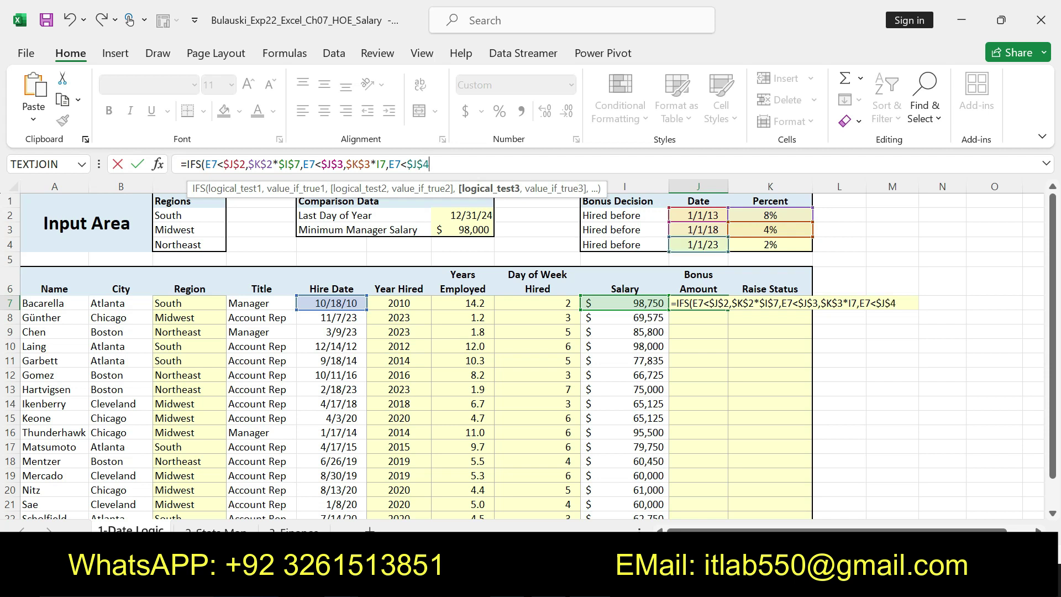
pyautogui.write(',')
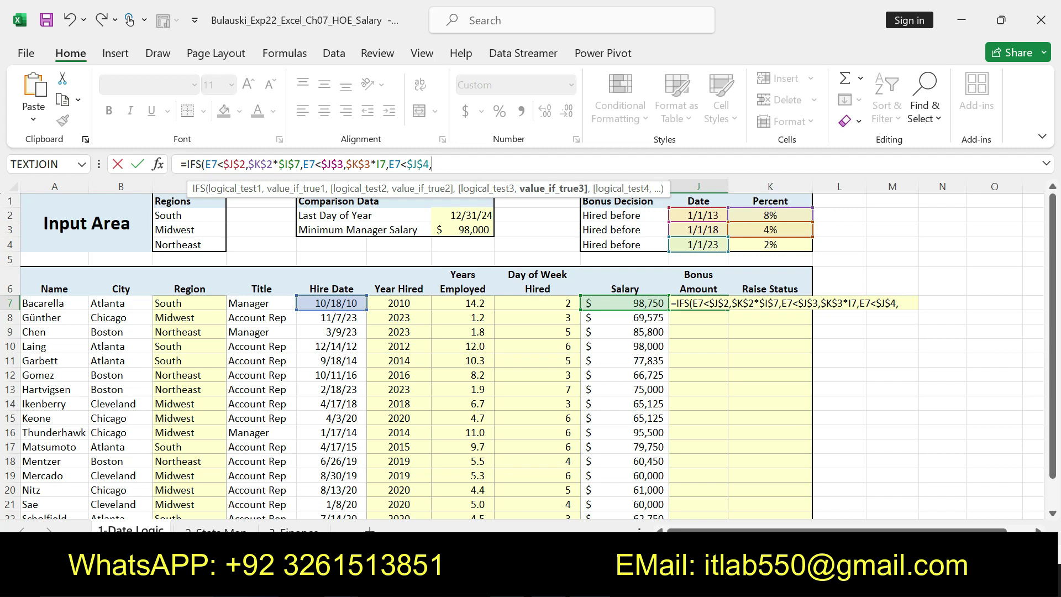
pyautogui.write('$K$')
pyautogui.write('4*')
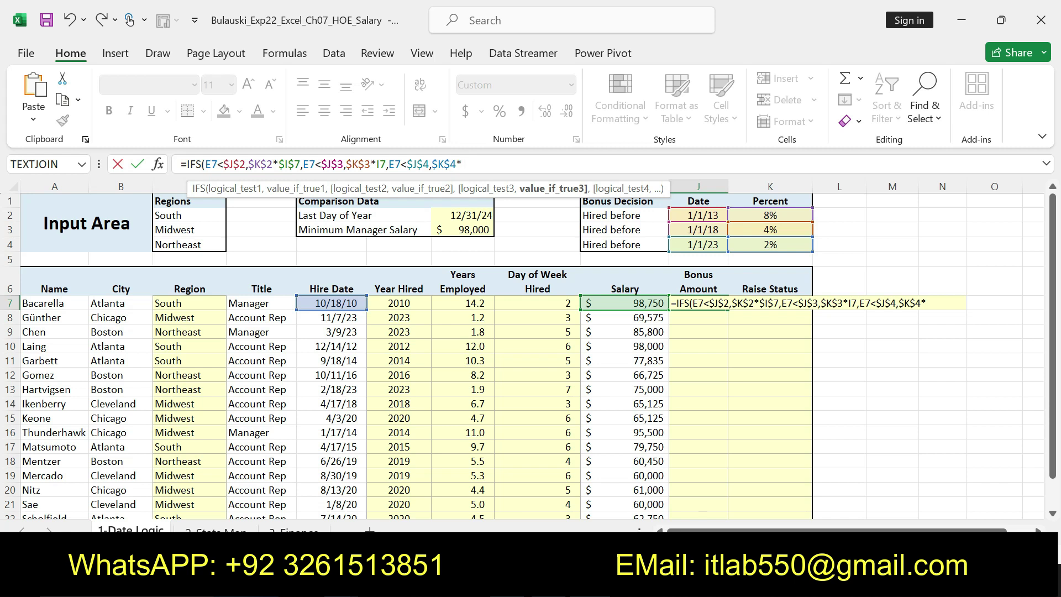
pyautogui.write('$I$7')
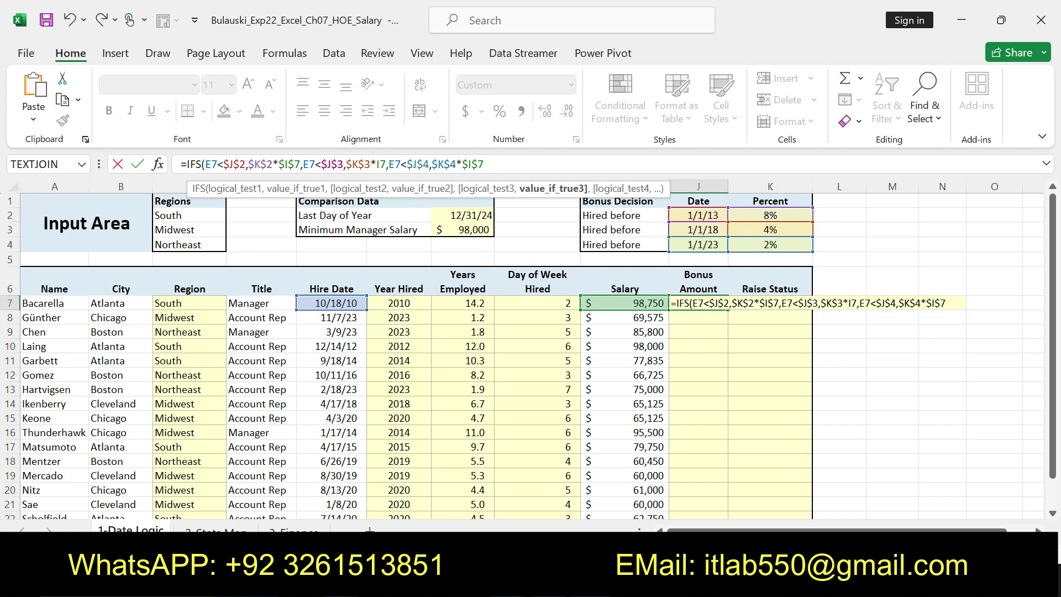
pyautogui.write(',')
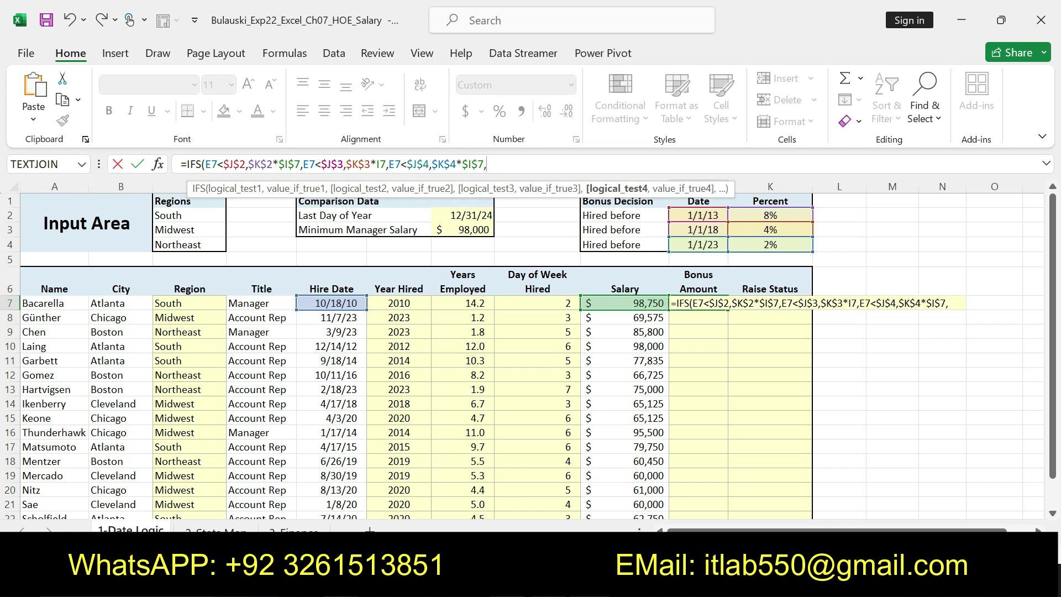
pyautogui.write('TRUE')
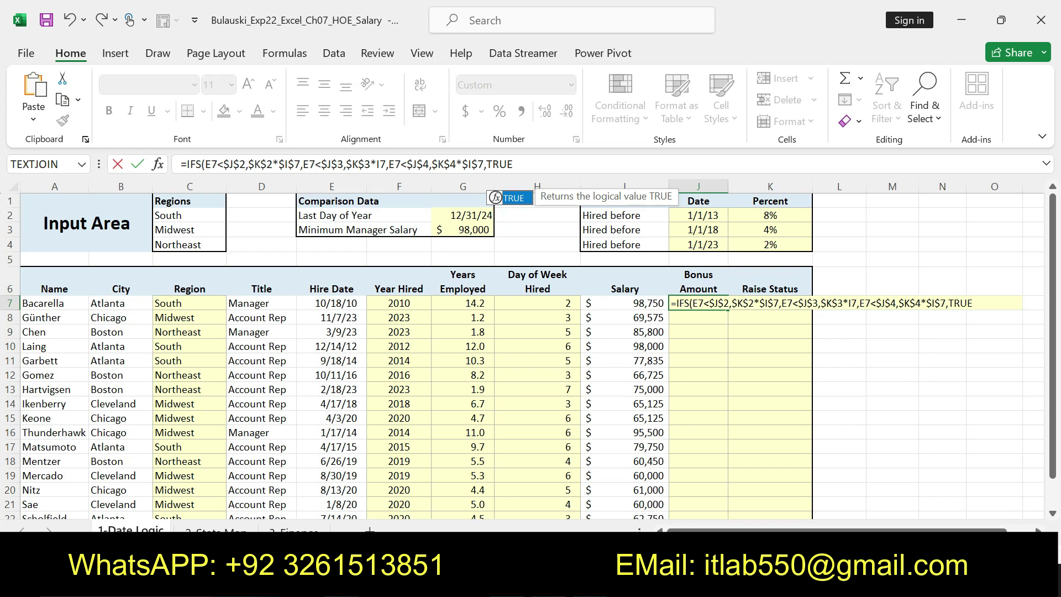
pyautogui.click(486, 164)
pyautogui.write('TRUE')
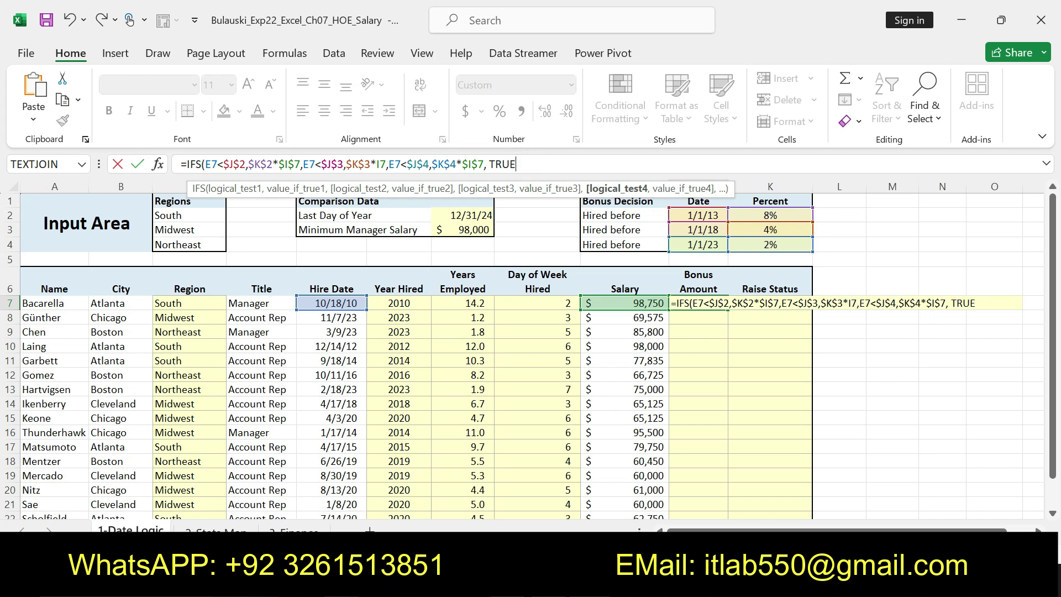
pyautogui.write(',')
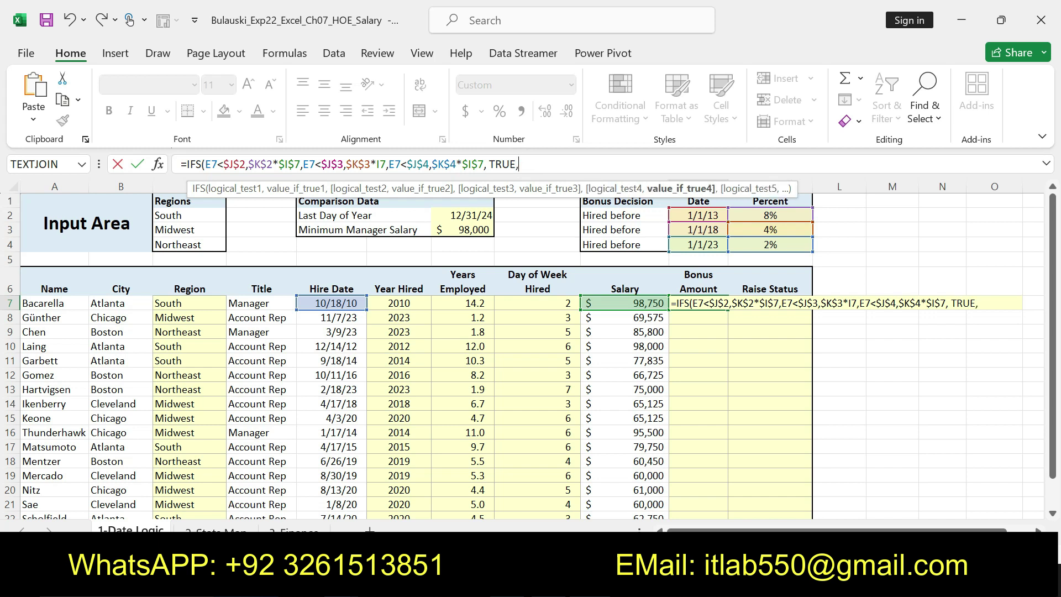
pyautogui.write('"0"')
pyautogui.write(')')
pyautogui.press('Return')
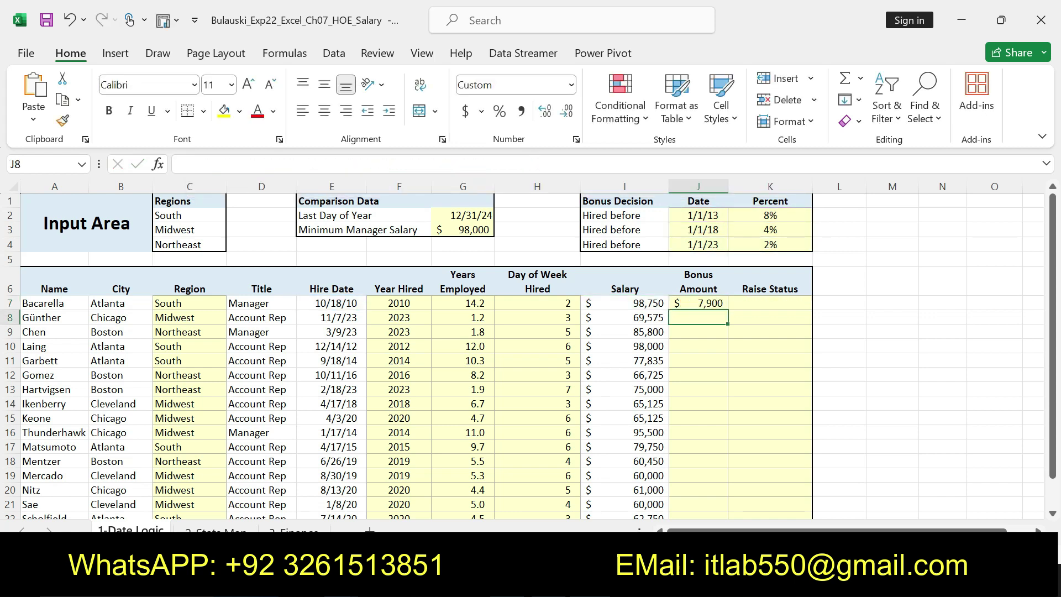
# Review the finished IFS bonus formula for J7 in the formula bar.
pyautogui.click(704, 304)
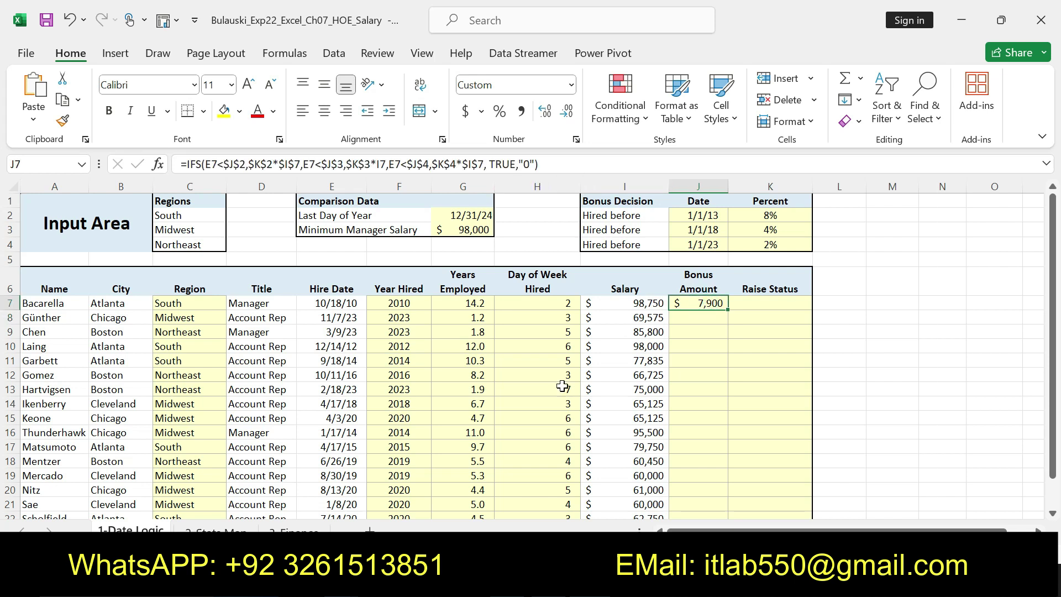
pyautogui.moveTo(539, 164); pyautogui.dragTo(181, 164)
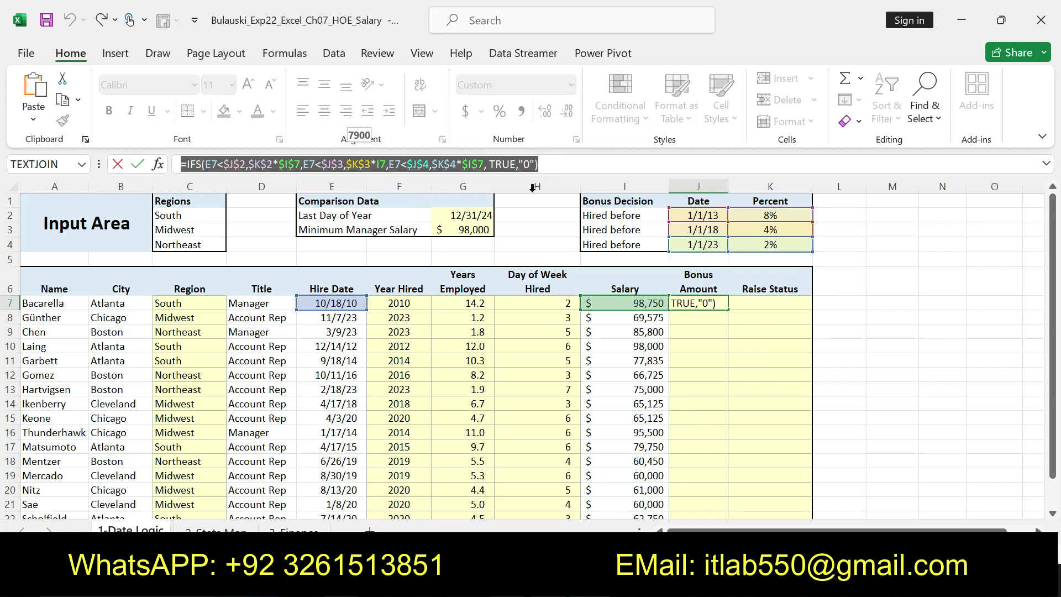
pyautogui.click(533, 164)
pyautogui.press('Return')
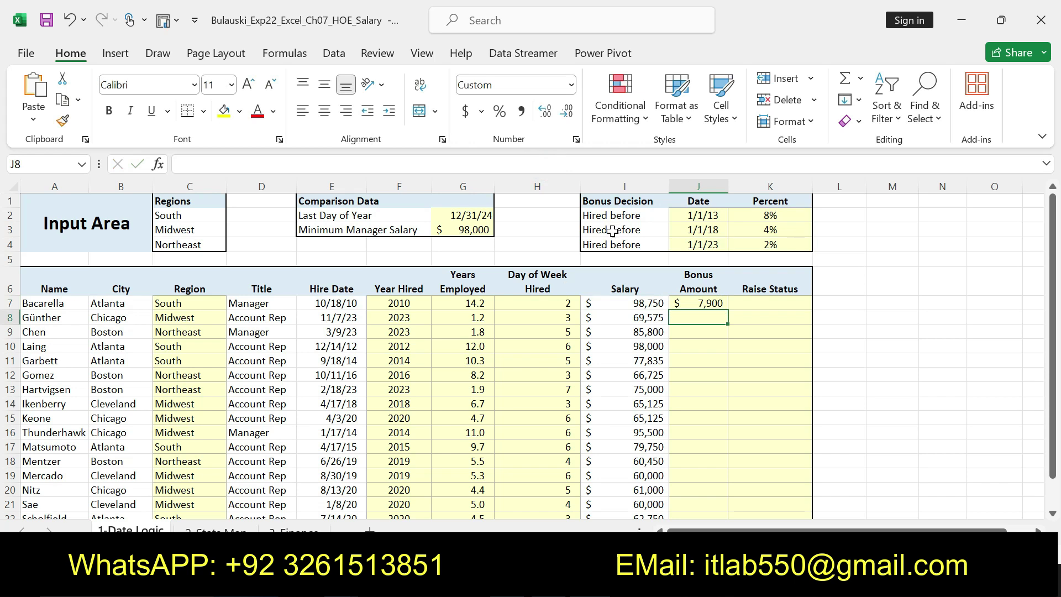
# Following the step 7 copy sentence, fill the J7 formula down to J23.
pyautogui.hotkey('alt', 'Tab')
pyautogui.click(517, 371)
pyautogui.moveTo(570, 393); pyautogui.dragTo(527, 381)
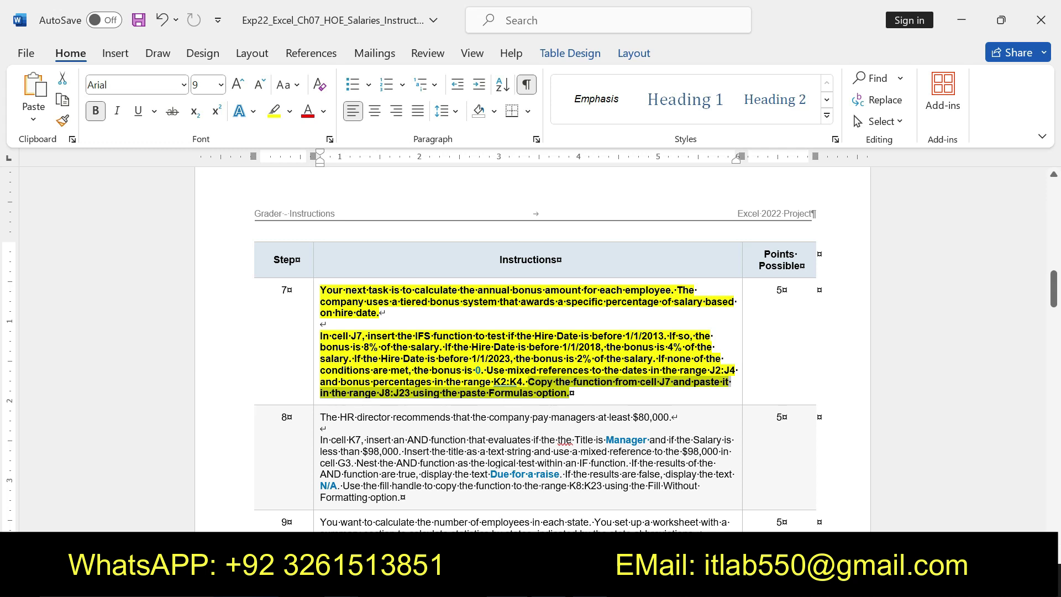
pyautogui.hotkey('alt', 'Tab')
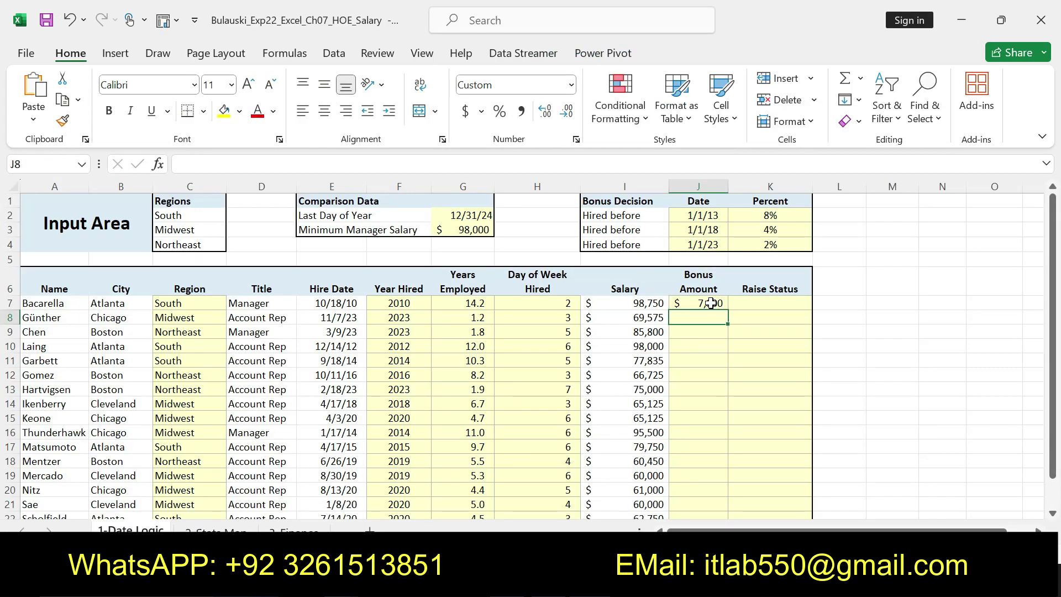
pyautogui.click(709, 305)
pyautogui.moveTo(728, 309)
pyautogui.mouseDown()
pyautogui.moveTo(704, 507)
pyautogui.moveTo(701, 491)
pyautogui.mouseUp()
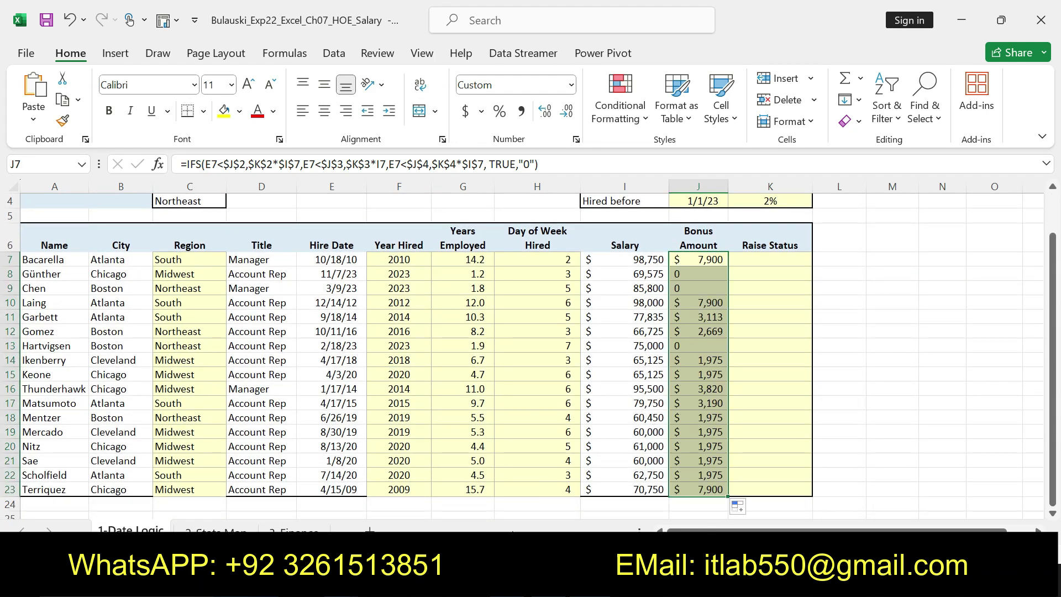
pyautogui.hotkey('alt', 'Tab')
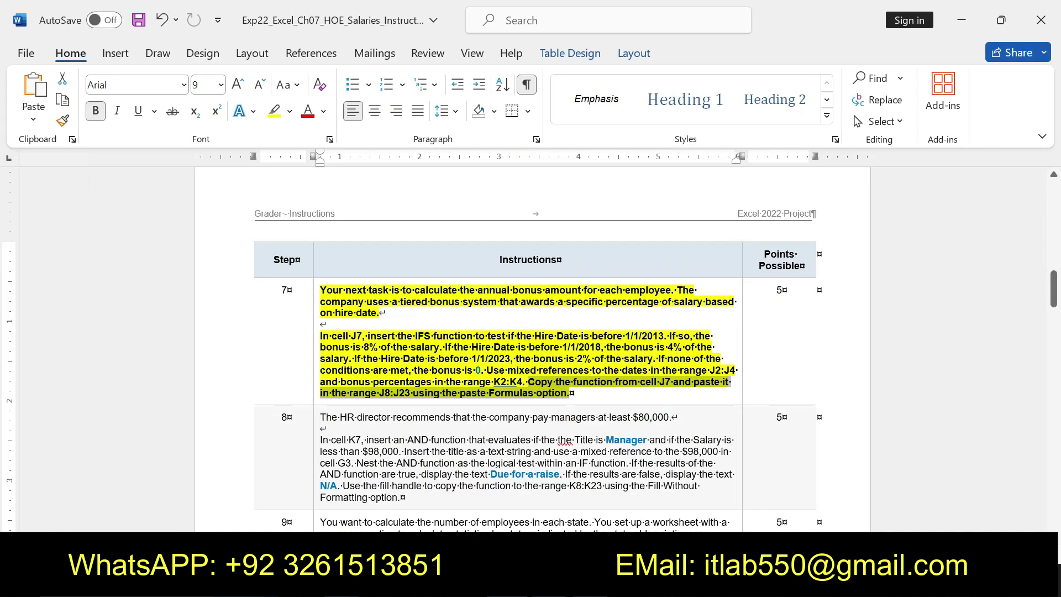
# Undo step 7's bold and yellow highlight, briefly checking the bonus results in Excel.
pyautogui.hotkey('ctrl', 'z')
pyautogui.hotkey('ctrl', 'z')
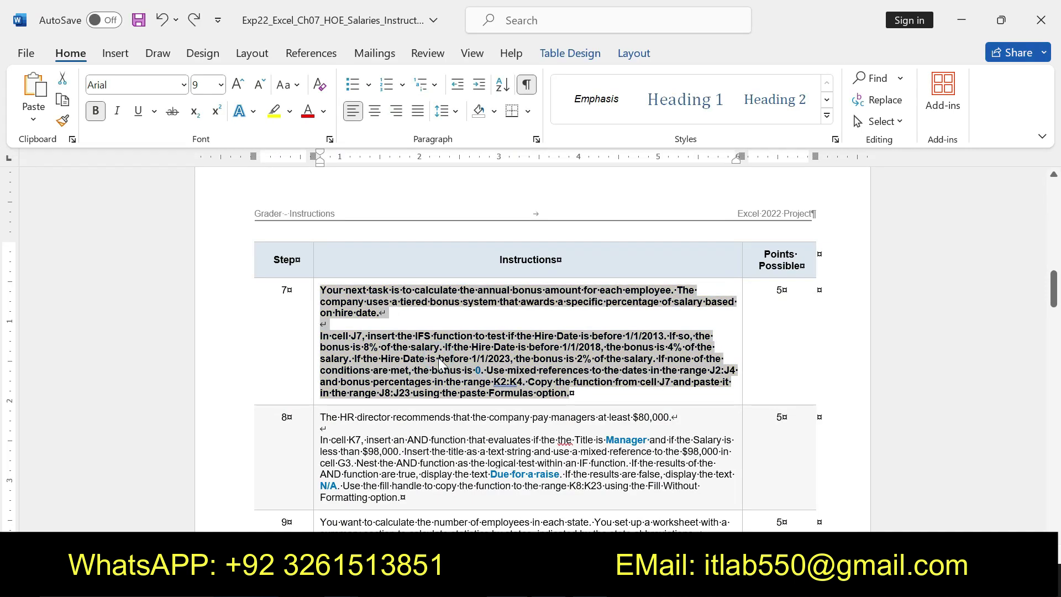
pyautogui.hotkey('ctrl', 'z')
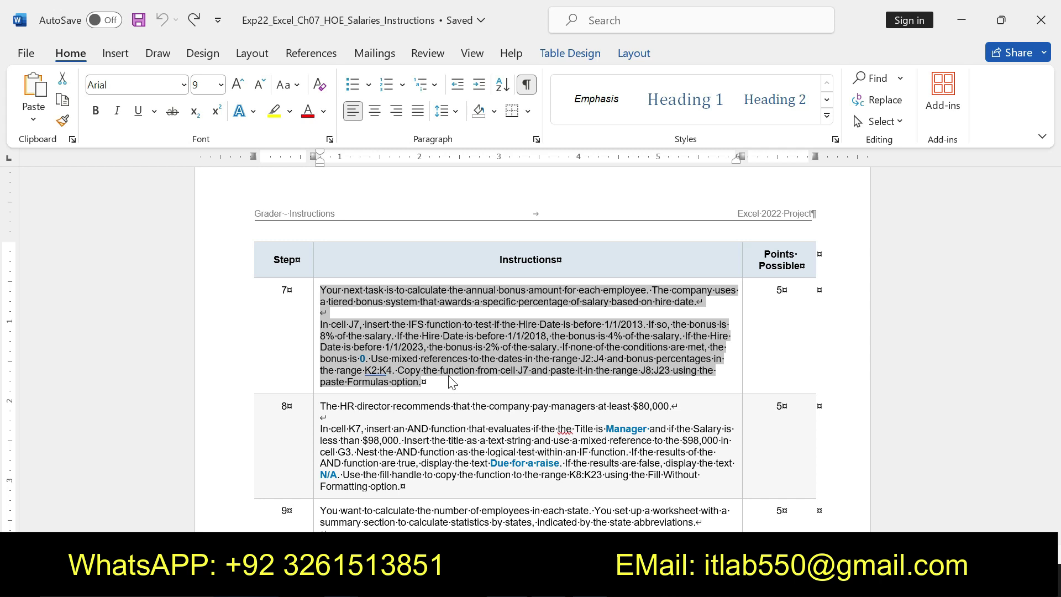
pyautogui.click(347, 346)
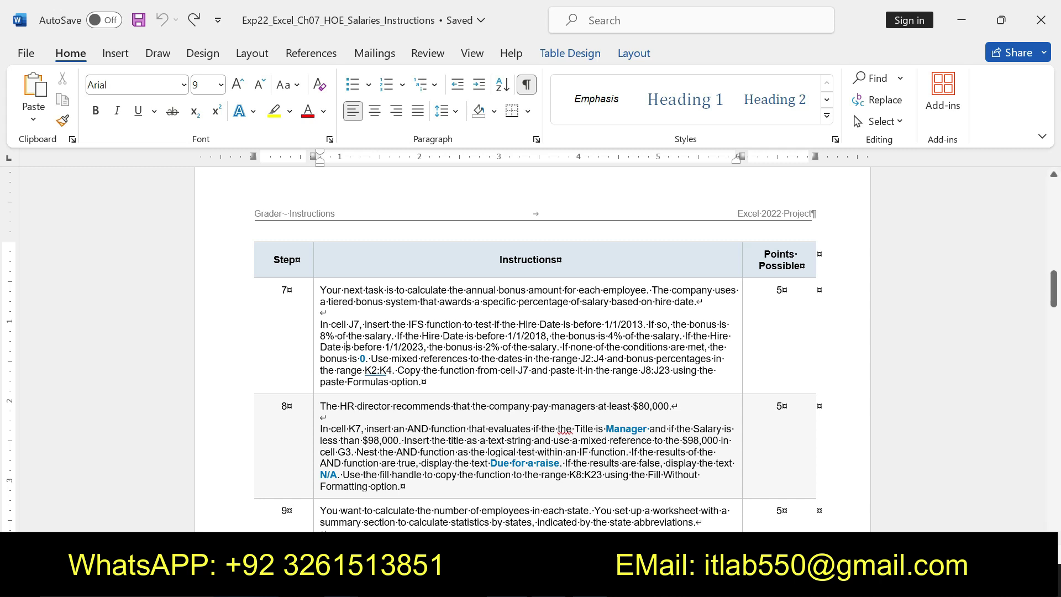
pyautogui.hotkey('alt', 'Tab')
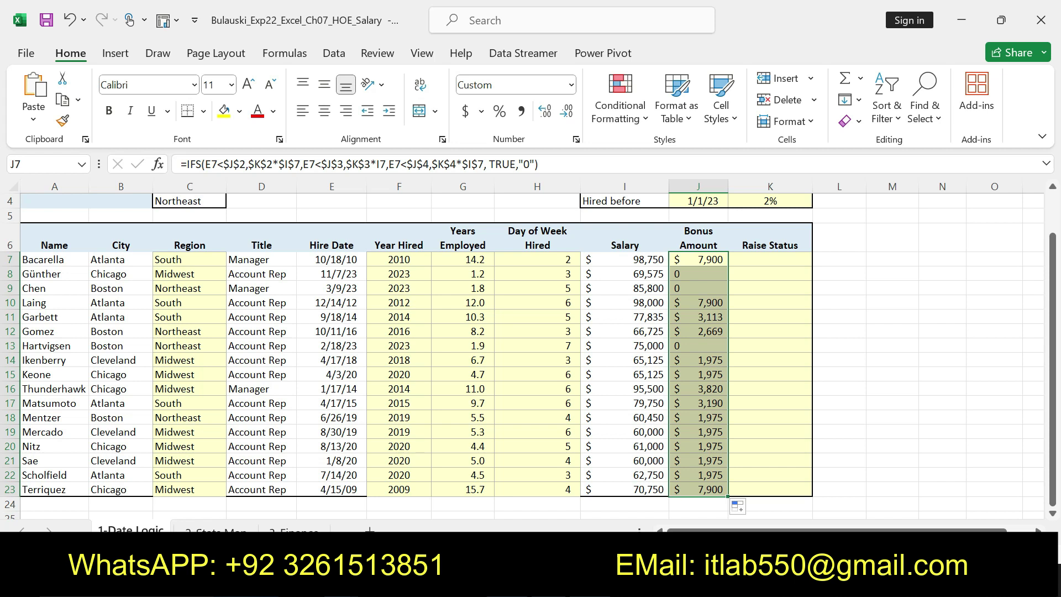
pyautogui.hotkey('alt', 'Tab')
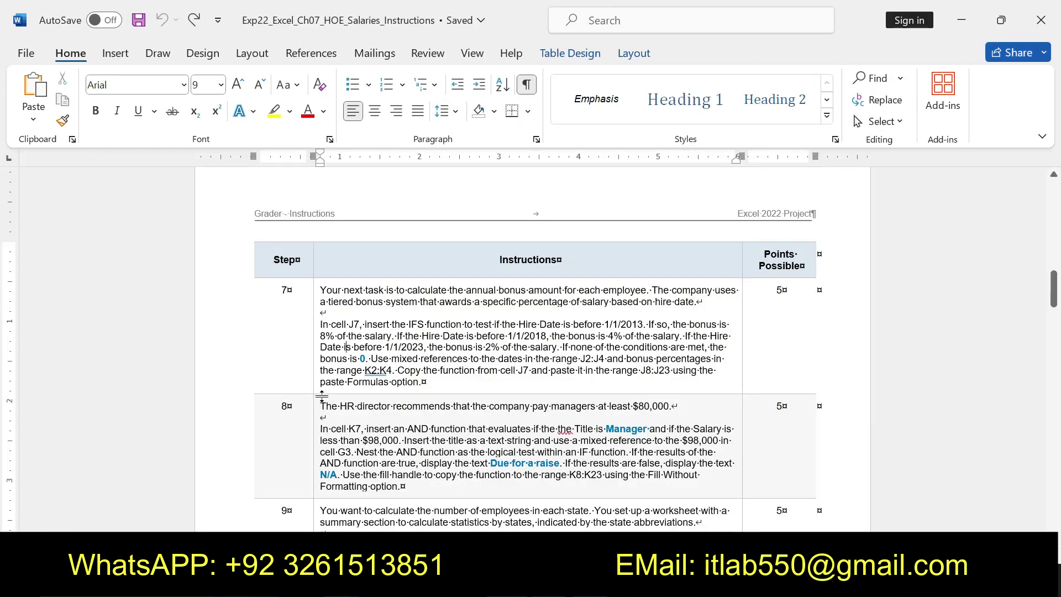
# Make the step 8 instructions bold and highlight them yellow.
pyautogui.keyDown('shift'); pyautogui.click(324, 405); pyautogui.keyUp('shift')
pyautogui.hotkey('shift', 'Down')
pyautogui.hotkey('shift', 'Down')
pyautogui.hotkey('shift', 'Down')
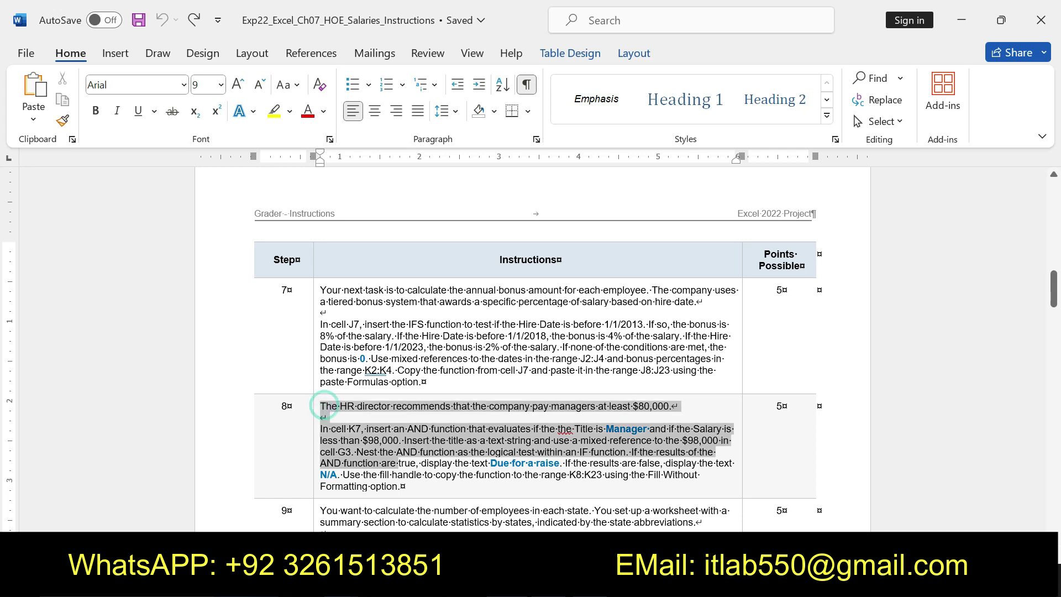
pyautogui.hotkey('shift', 'Down')
pyautogui.hotkey('shift', 'Down')
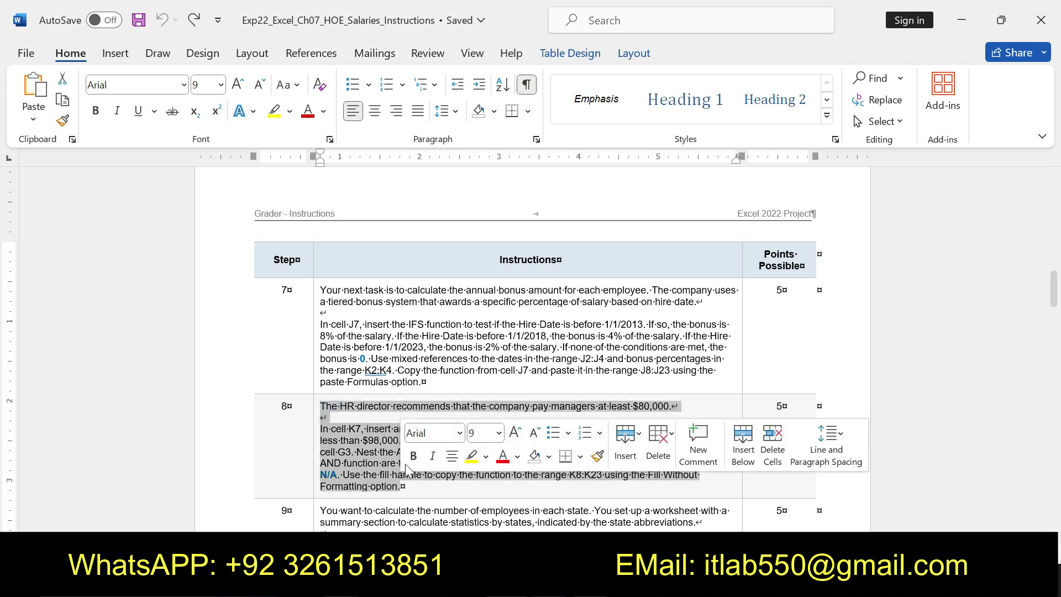
pyautogui.click(414, 455)
pyautogui.click(471, 457)
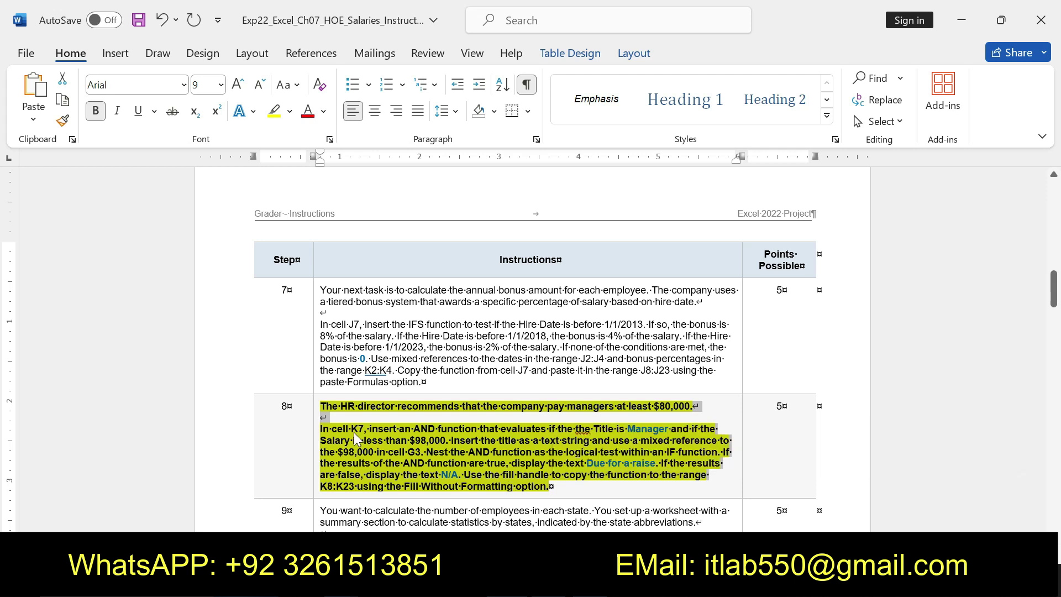
# Select the 'In cell K7' instruction paragraph to follow in Excel.
pyautogui.click(346, 432)
pyautogui.click(316, 431)
pyautogui.click(326, 429)
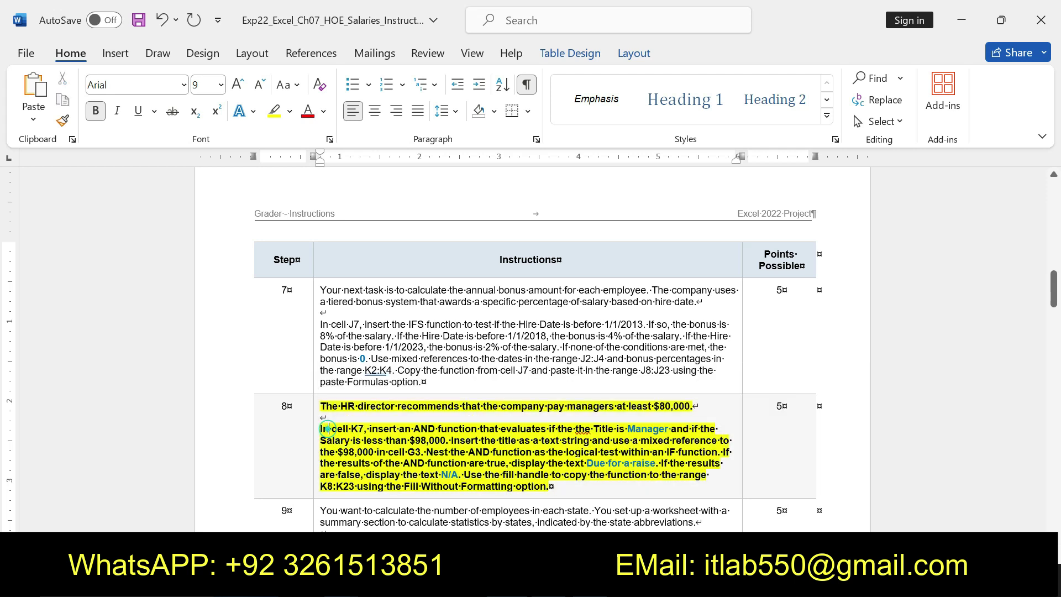
pyautogui.moveTo(320, 428)
pyautogui.mouseDown()
pyautogui.moveTo(709, 476)
pyautogui.moveTo(551, 487)
pyautogui.mouseUp()
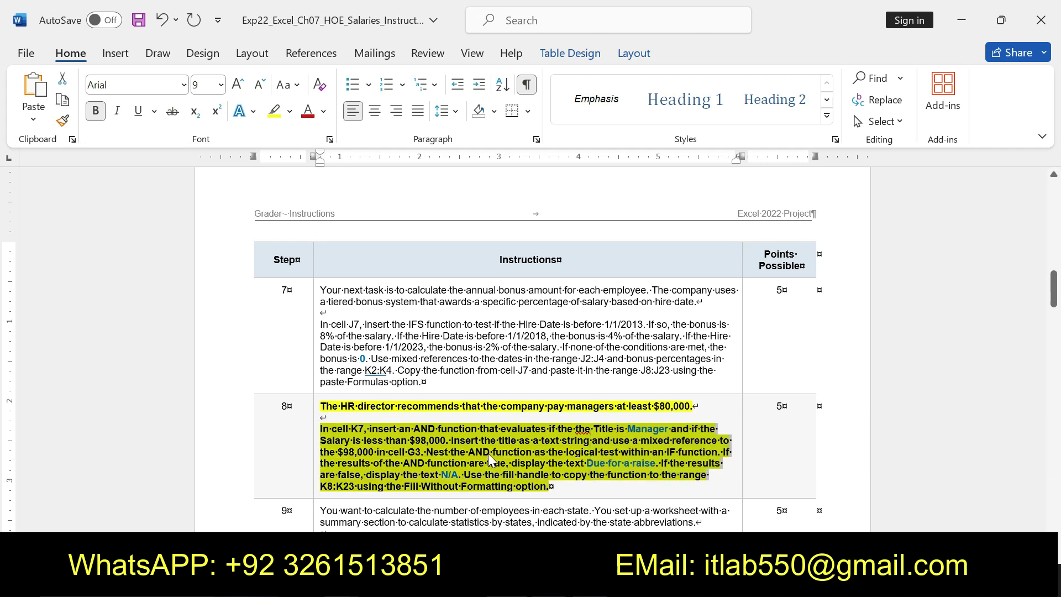
pyautogui.hotkey('alt', 'Tab')
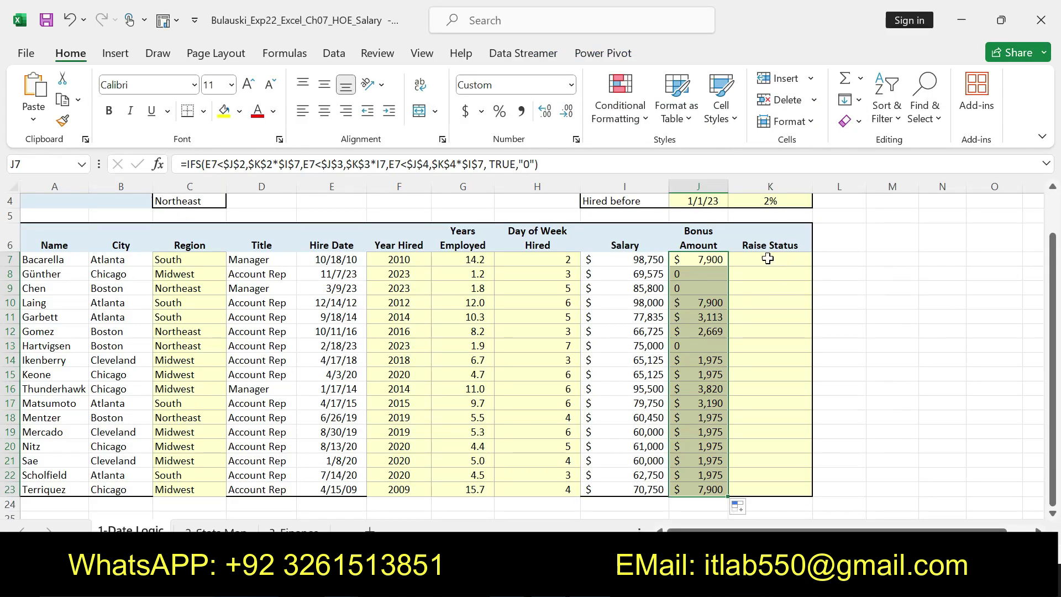
# In K7, start =IF(AND(D7= for the Raise Status test.
pyautogui.click(765, 258)
pyautogui.write('=IF')
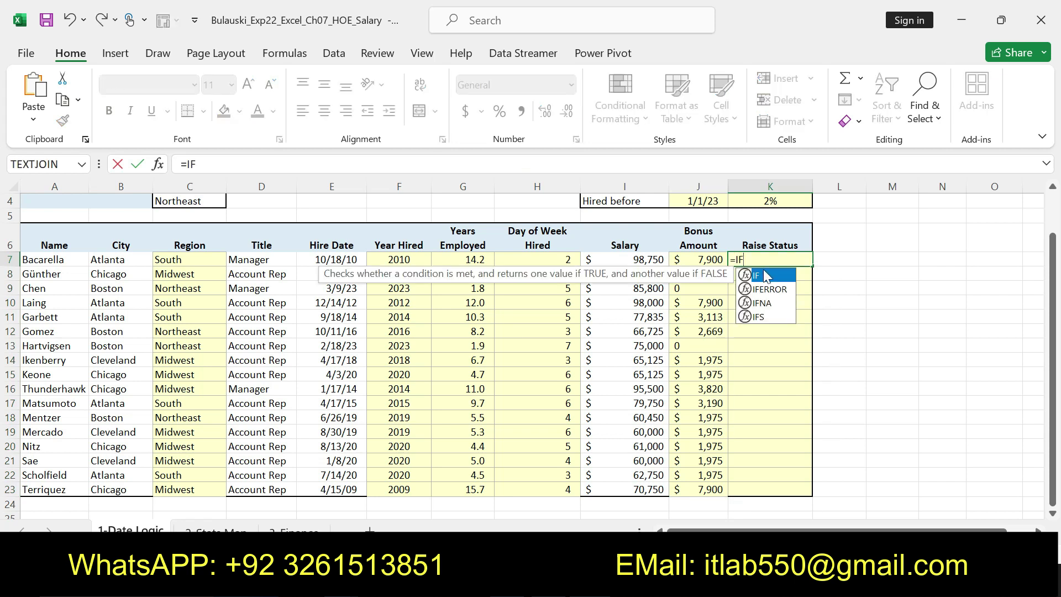
pyautogui.doubleClick(765, 274)
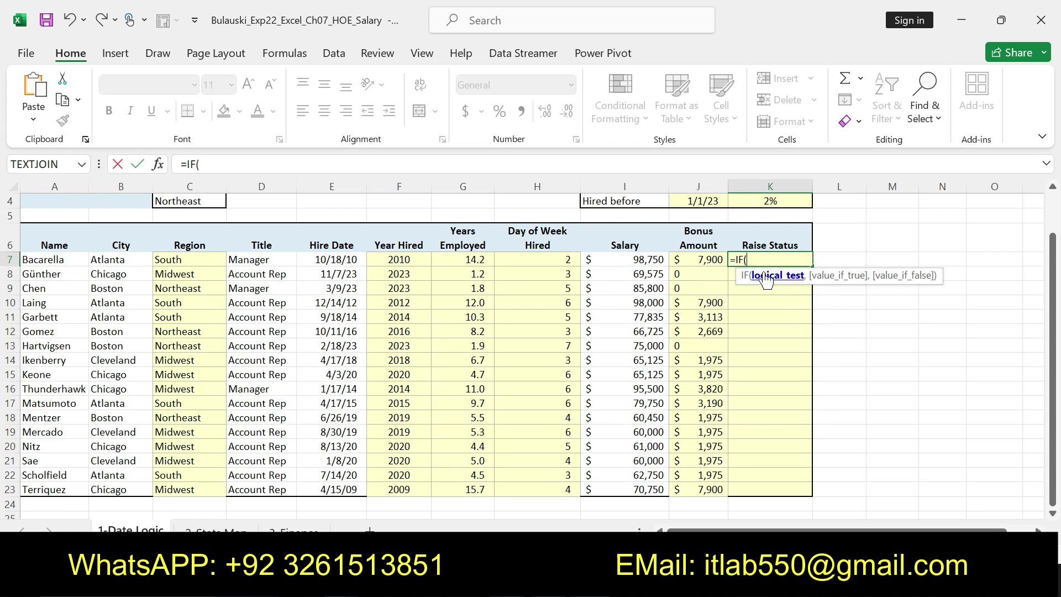
pyautogui.write('AN')
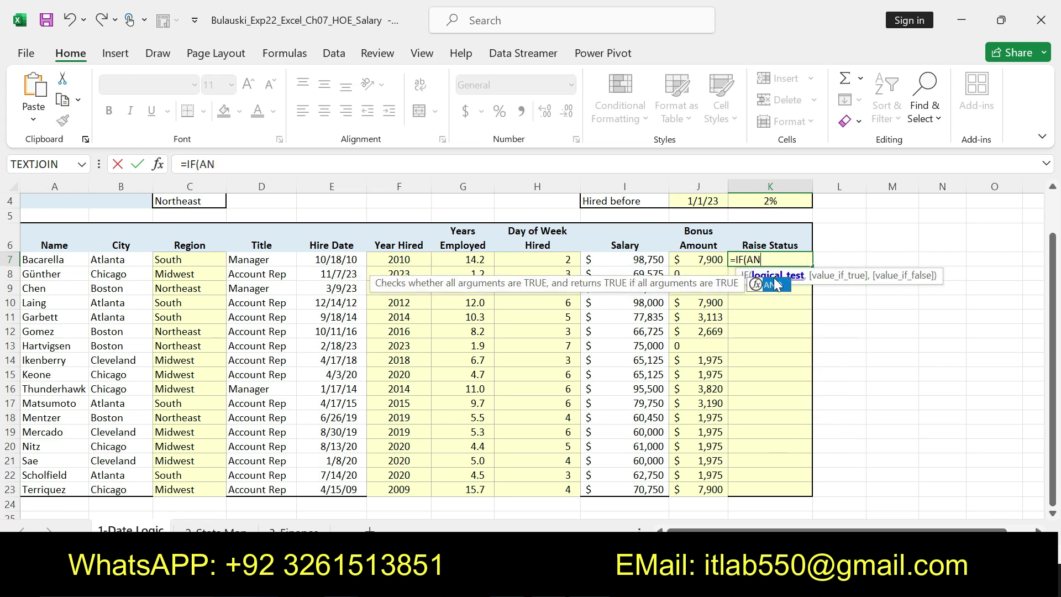
pyautogui.doubleClick(774, 281)
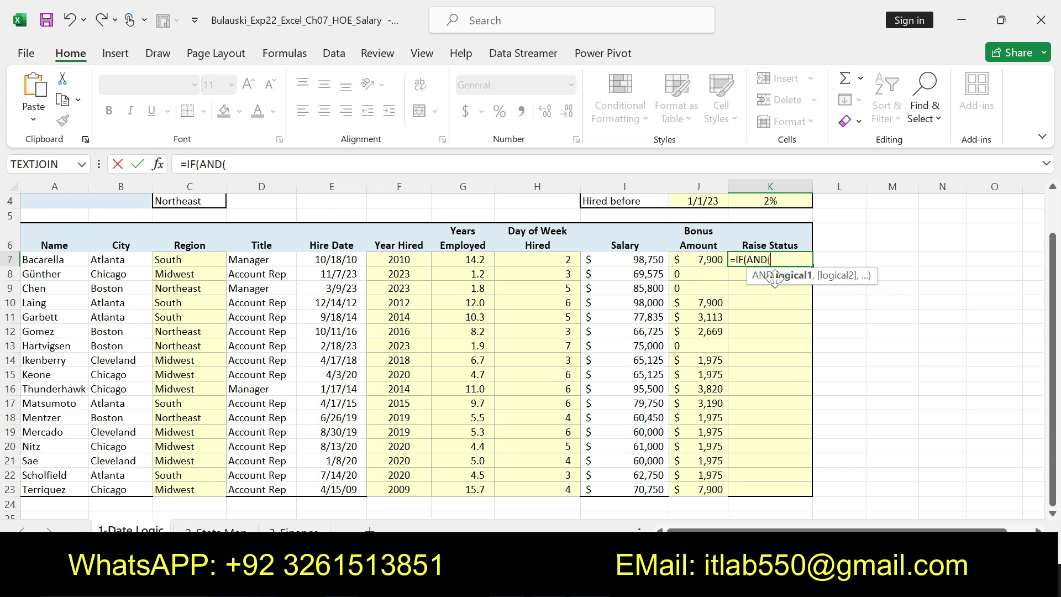
pyautogui.write('D')
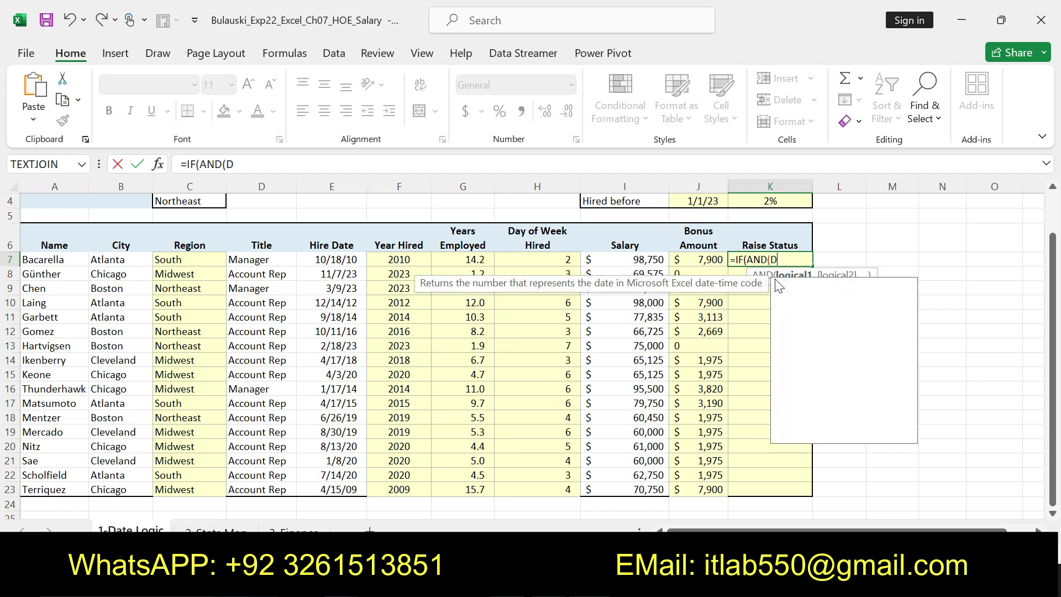
pyautogui.write('7=')
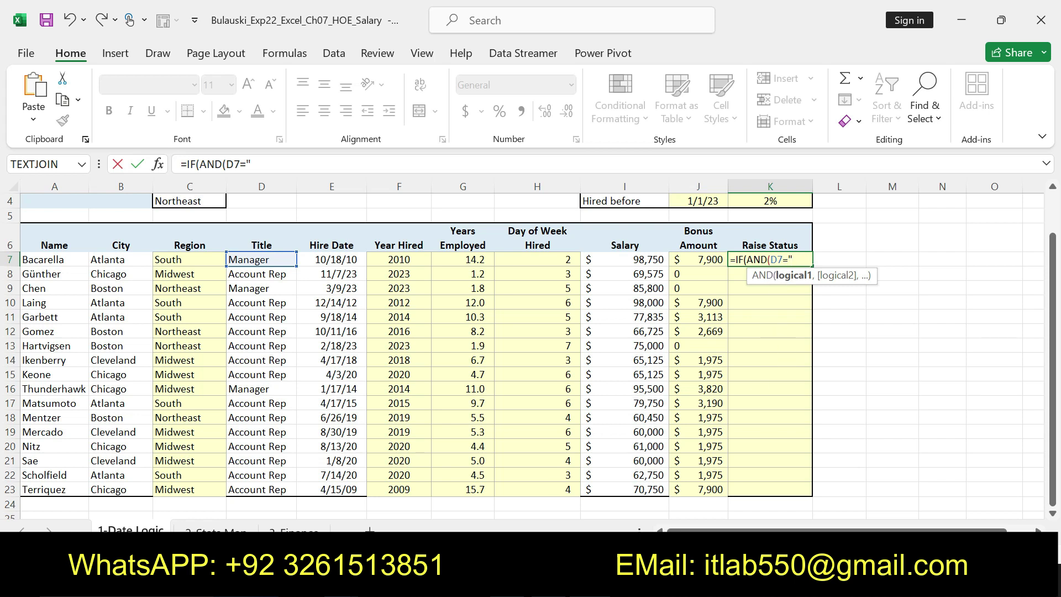
# Add the "Manager" match and the I7<98000 condition to the AND test.
pyautogui.hotkey('alt', 'Tab')
pyautogui.click(629, 431)
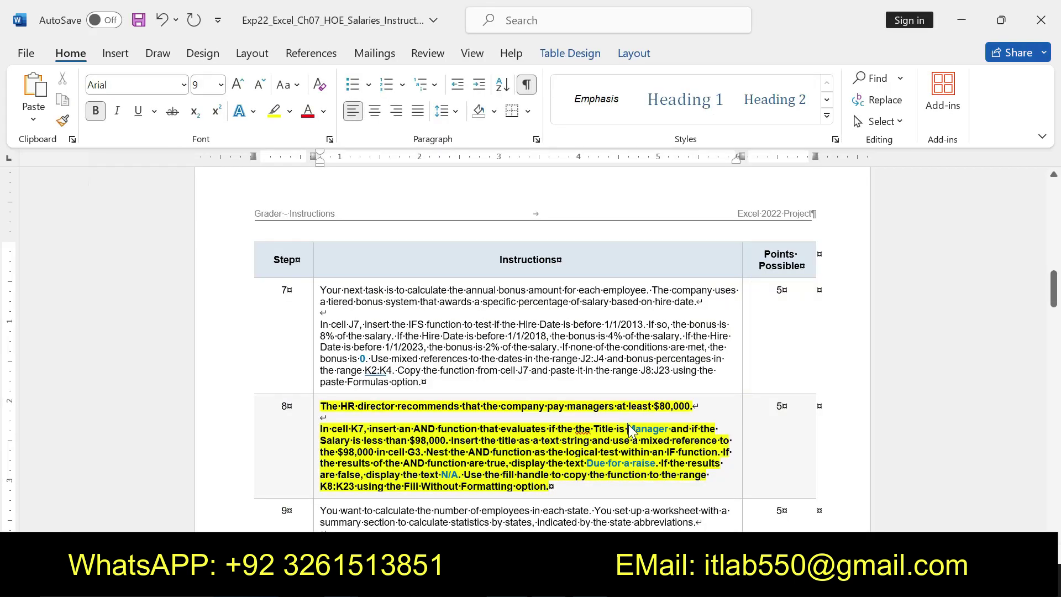
pyautogui.moveTo(628, 430); pyautogui.dragTo(670, 434)
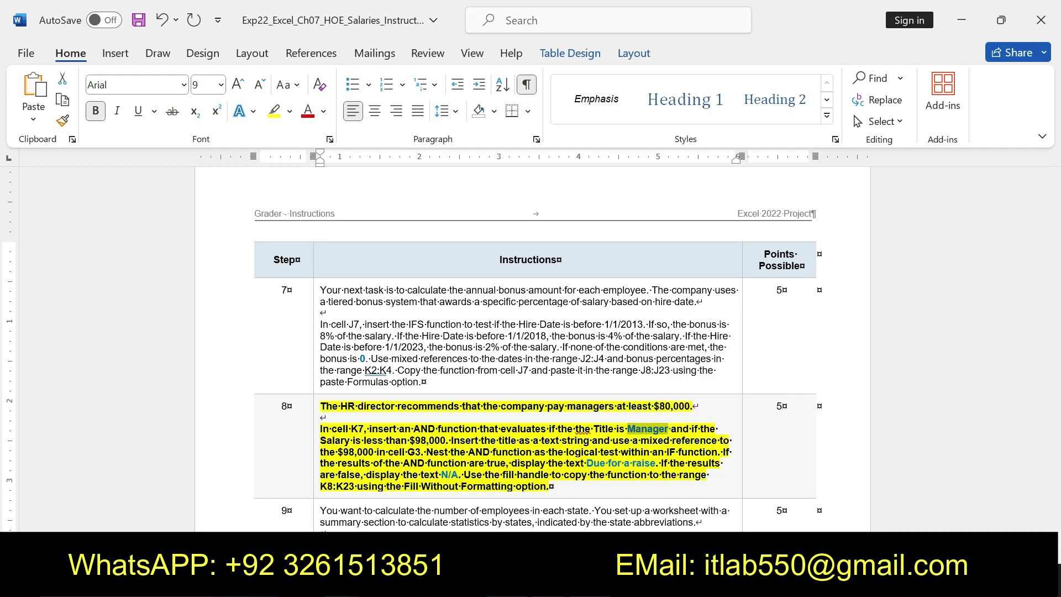
pyautogui.hotkey('alt', 'Tab')
pyautogui.click(268, 160)
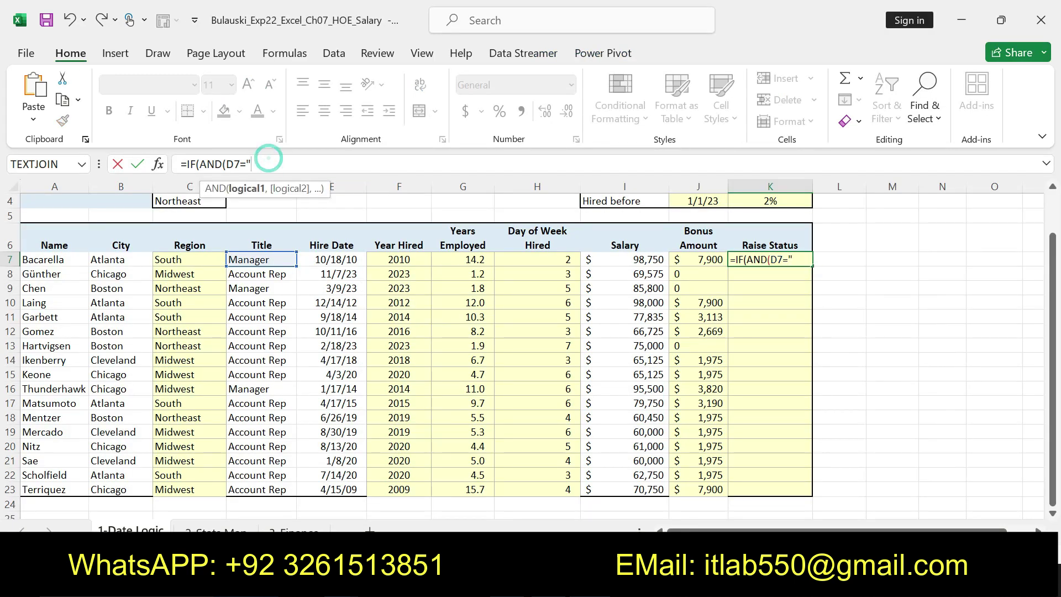
pyautogui.write('Manager')
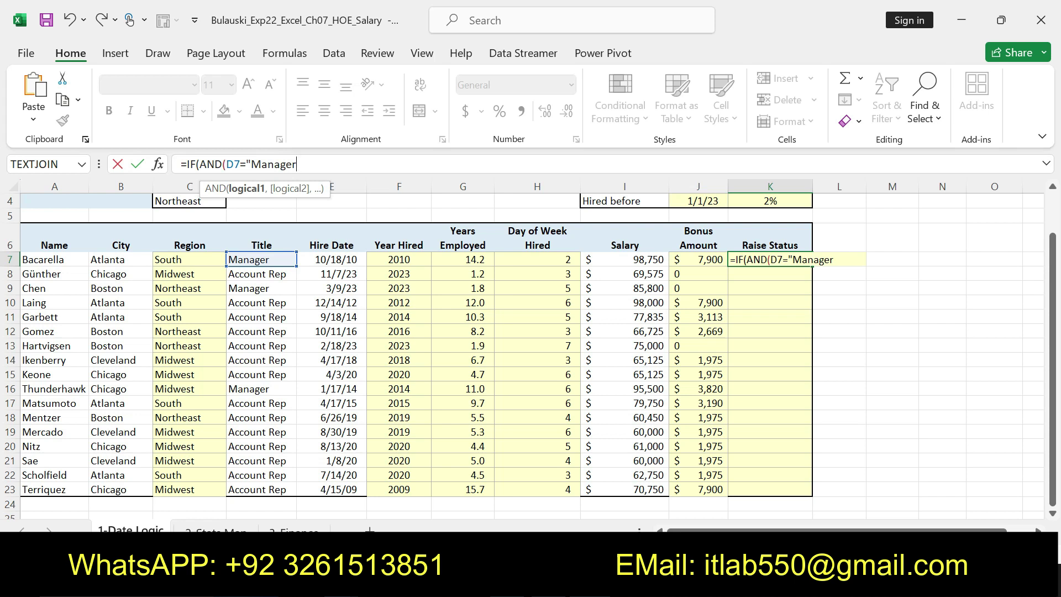
pyautogui.write('",')
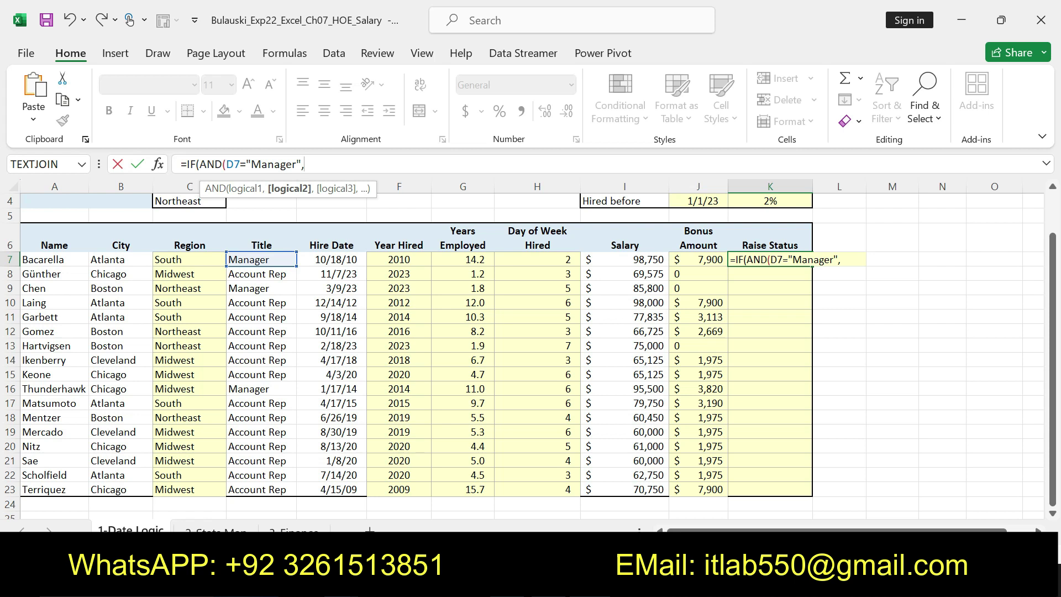
pyautogui.write('I7')
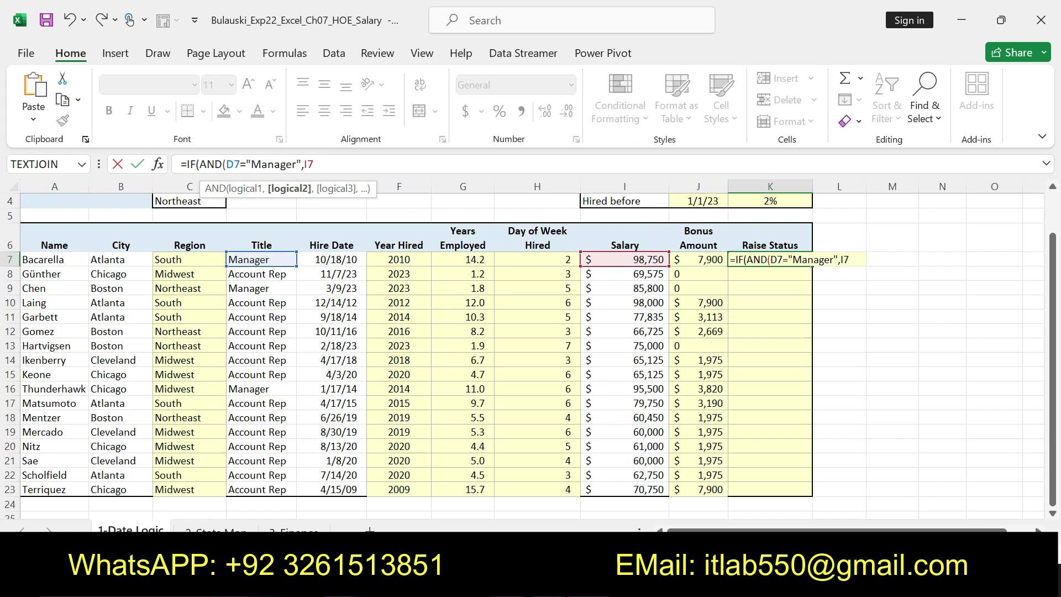
pyautogui.write('<9899')
pyautogui.press('BackSpace')
pyautogui.press('BackSpace')
pyautogui.write('000')
pyautogui.hotkey('alt', 'Tab')
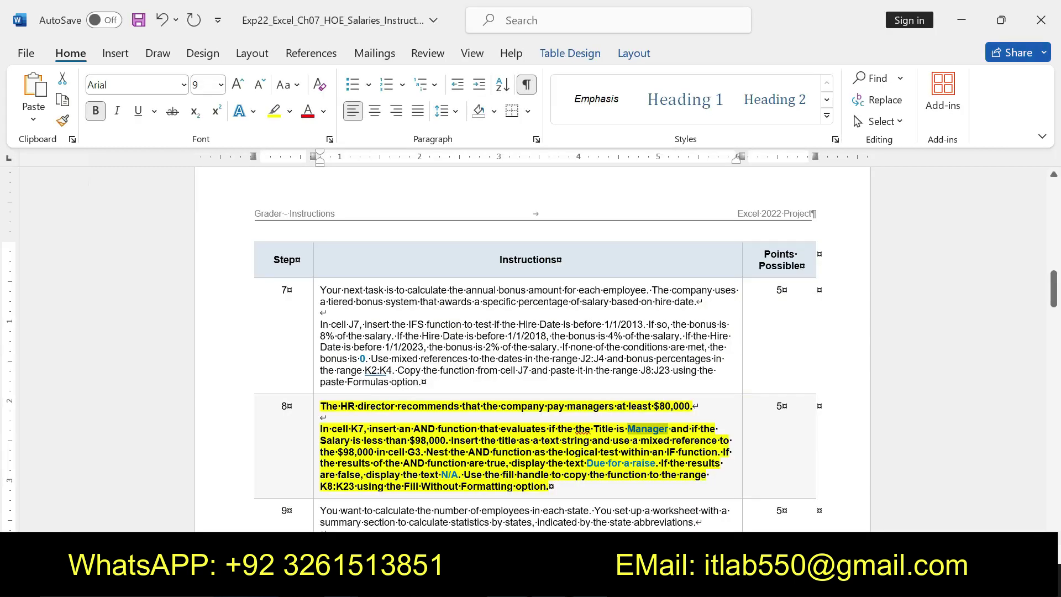
# Select the $98,000 limit and the 'Due for a raise' wording in step 8, then return to Excel.
pyautogui.click(644, 451)
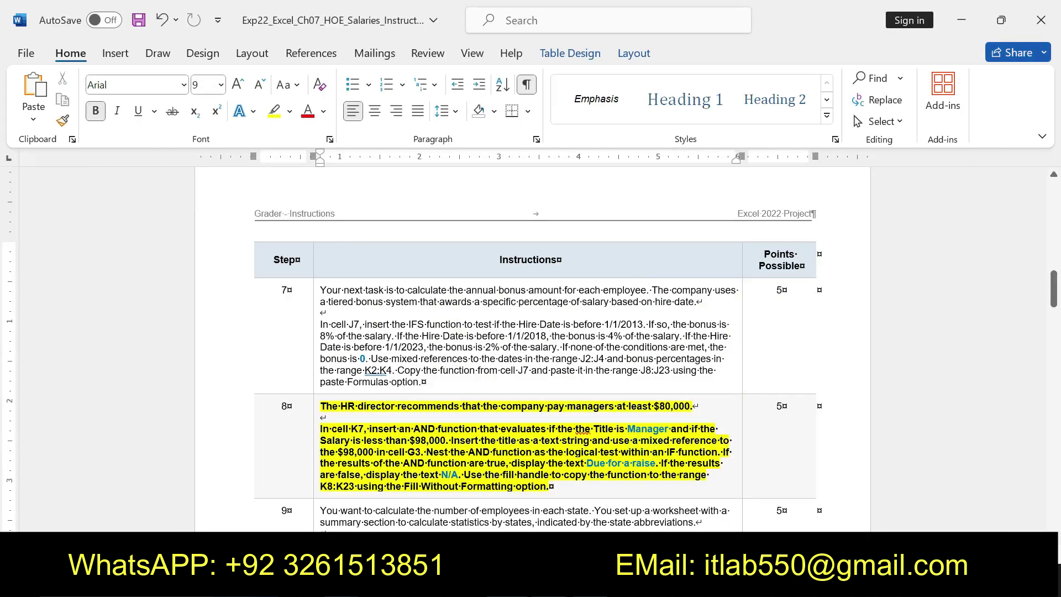
pyautogui.moveTo(373, 452); pyautogui.dragTo(321, 451)
pyautogui.moveTo(428, 462); pyautogui.dragTo(657, 463)
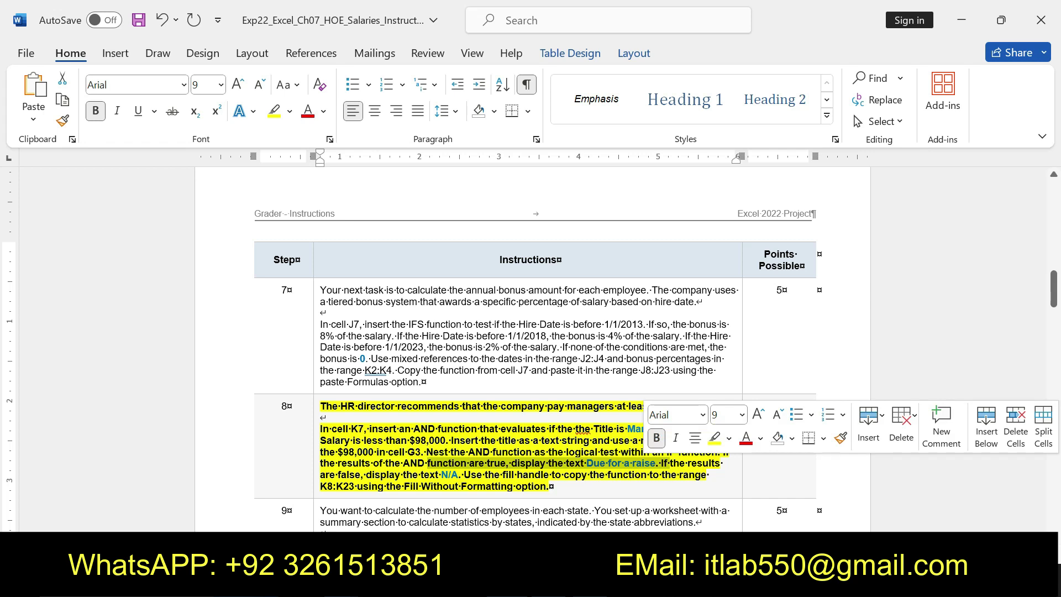
pyautogui.click(603, 472)
pyautogui.moveTo(630, 462)
pyautogui.mouseDown()
pyautogui.moveTo(587, 463)
pyautogui.moveTo(655, 464)
pyautogui.mouseUp()
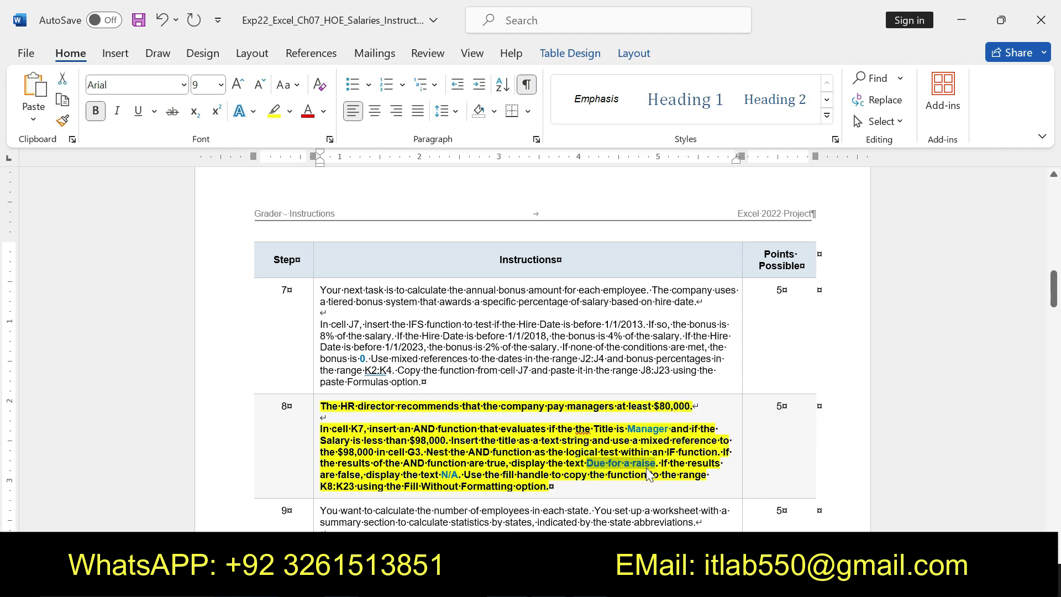
pyautogui.hotkey('alt', 'Tab')
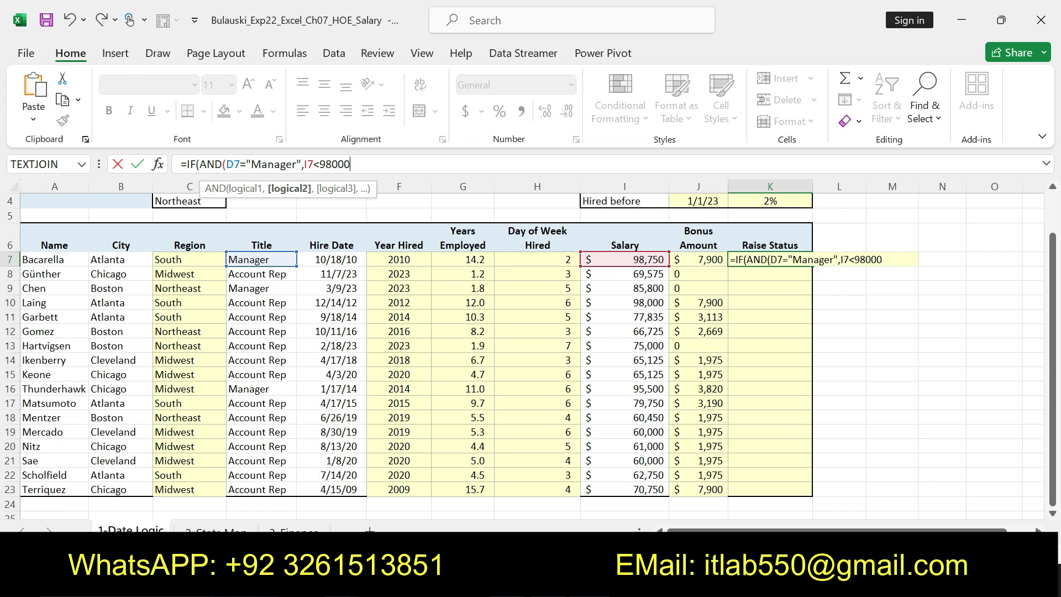
# Finish K7 with the "Due for a raise" / "N/A" results and fill it down through K23.
pyautogui.write('),')
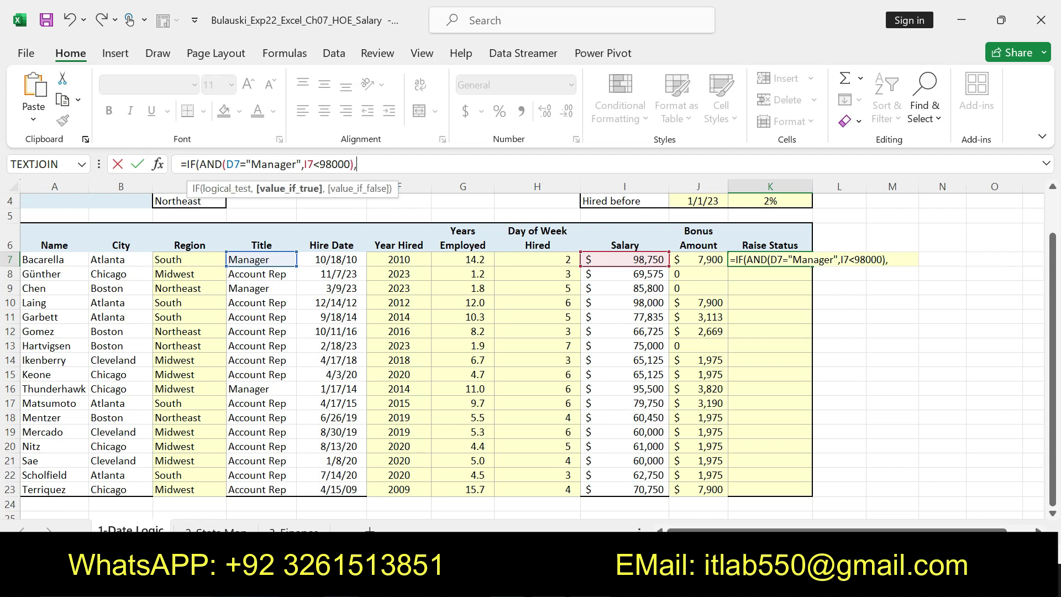
pyautogui.write('"')
pyautogui.write('Due for a raise')
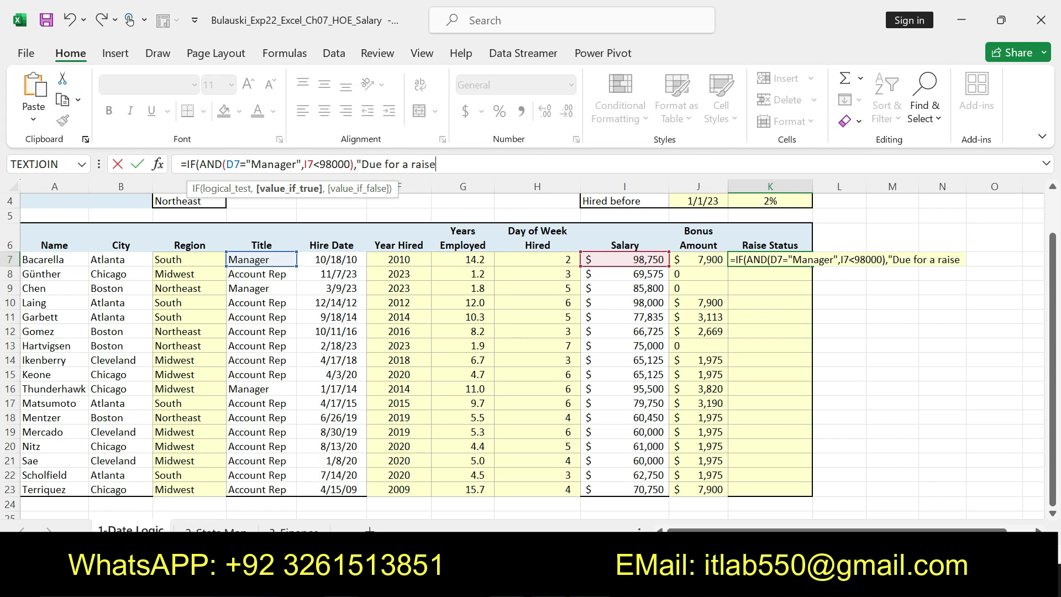
pyautogui.write('","')
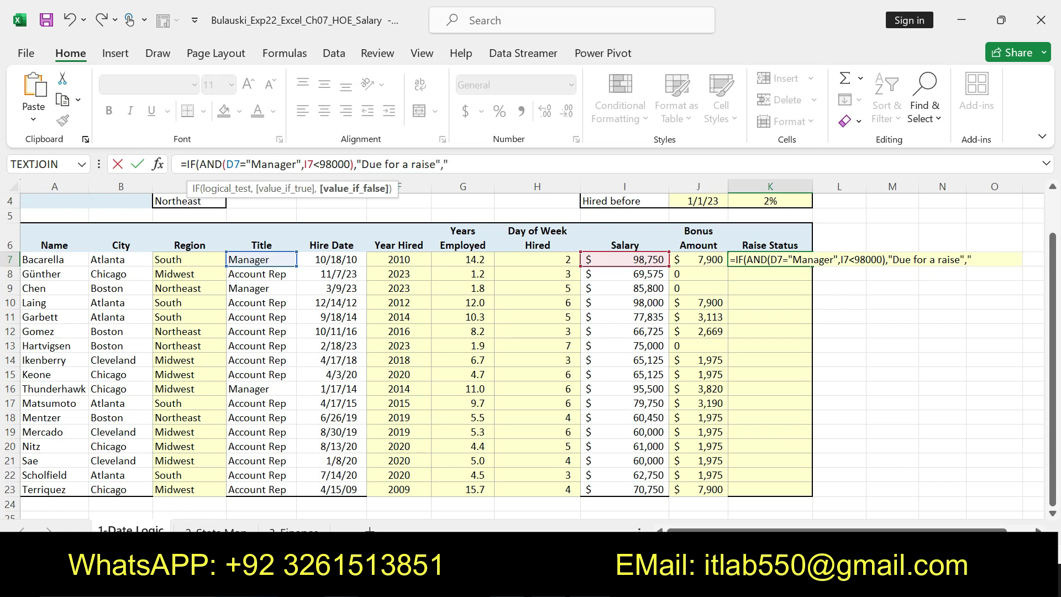
pyautogui.write('N/A')
pyautogui.write('")')
pyautogui.press('Return')
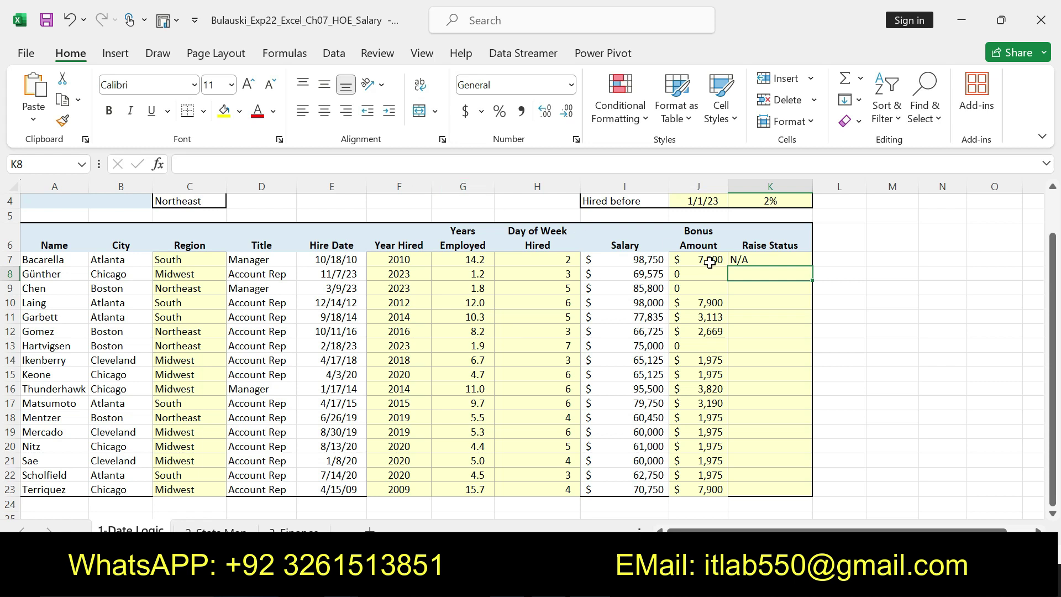
pyautogui.click(750, 260)
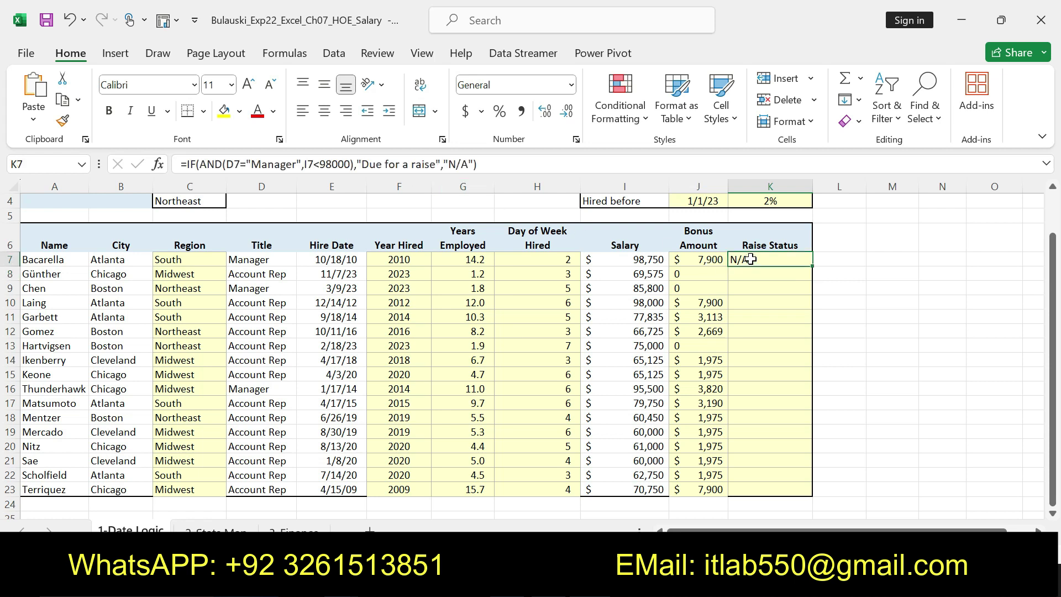
pyautogui.doubleClick(811, 266)
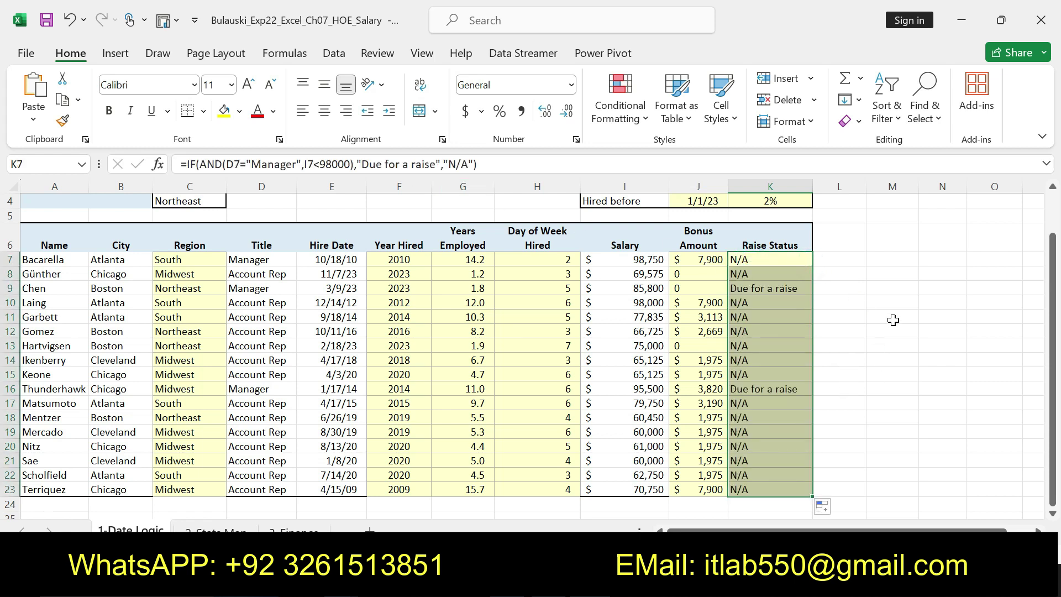
pyautogui.moveTo(1053, 235); pyautogui.dragTo(1053, 196)
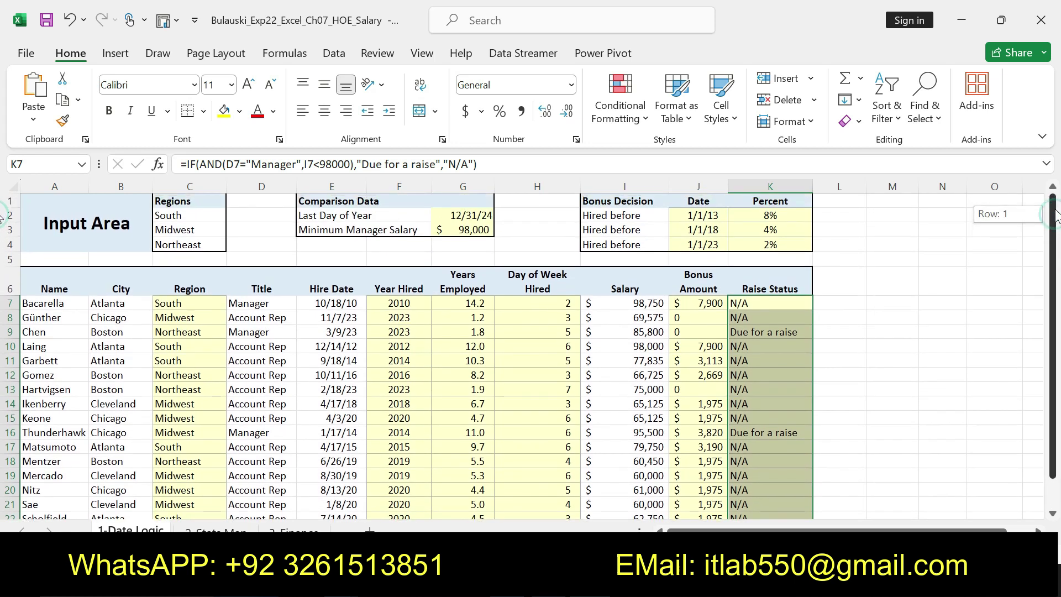
pyautogui.hotkey('alt', 'Tab')
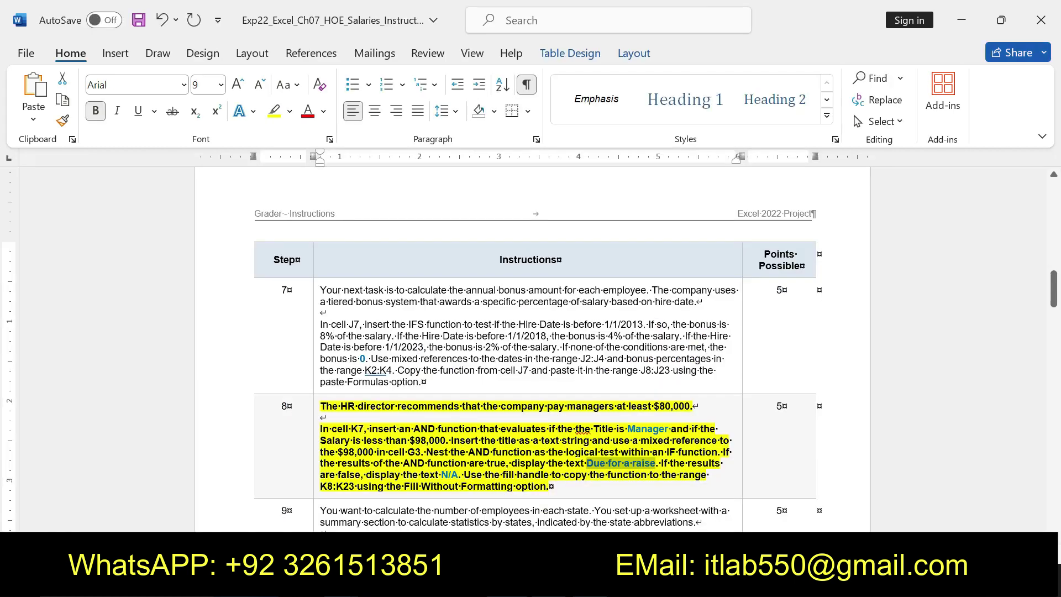
# Undo step 8's emphasis and make step 9's text bold with yellow highlighting.
pyautogui.hotkey('ctrl', 'z')
pyautogui.hotkey('ctrl', 'z')
pyautogui.hotkey('ctrl', 'z')
pyautogui.hotkey('ctrl', 'z')
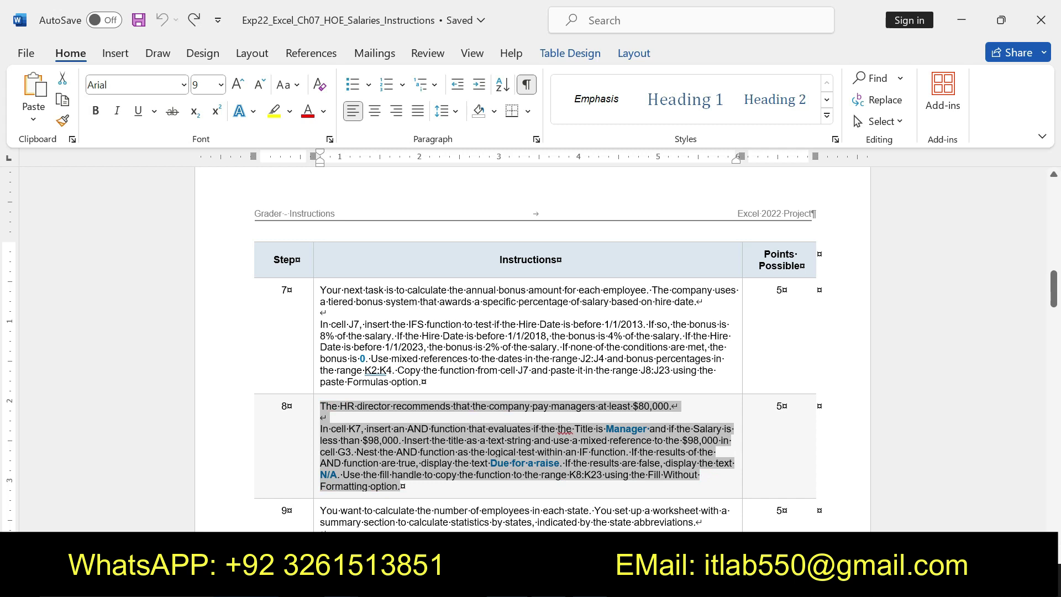
pyautogui.moveTo(1052, 293); pyautogui.dragTo(1052, 303)
pyautogui.moveTo(320, 409)
pyautogui.mouseDown()
pyautogui.moveTo(327, 432)
pyautogui.moveTo(542, 465)
pyautogui.mouseUp()
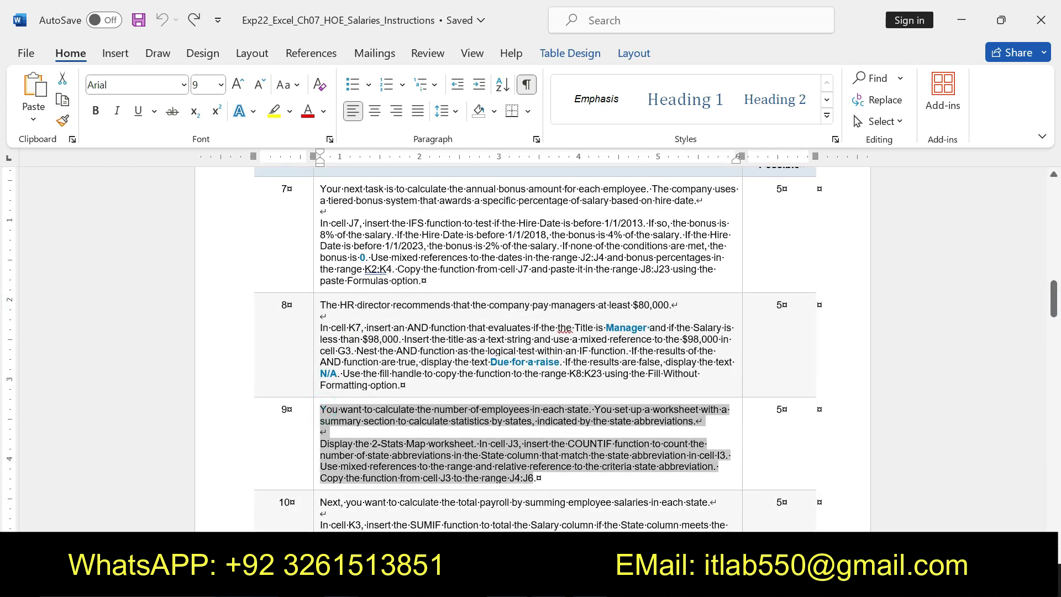
pyautogui.click(545, 448)
pyautogui.click(604, 447)
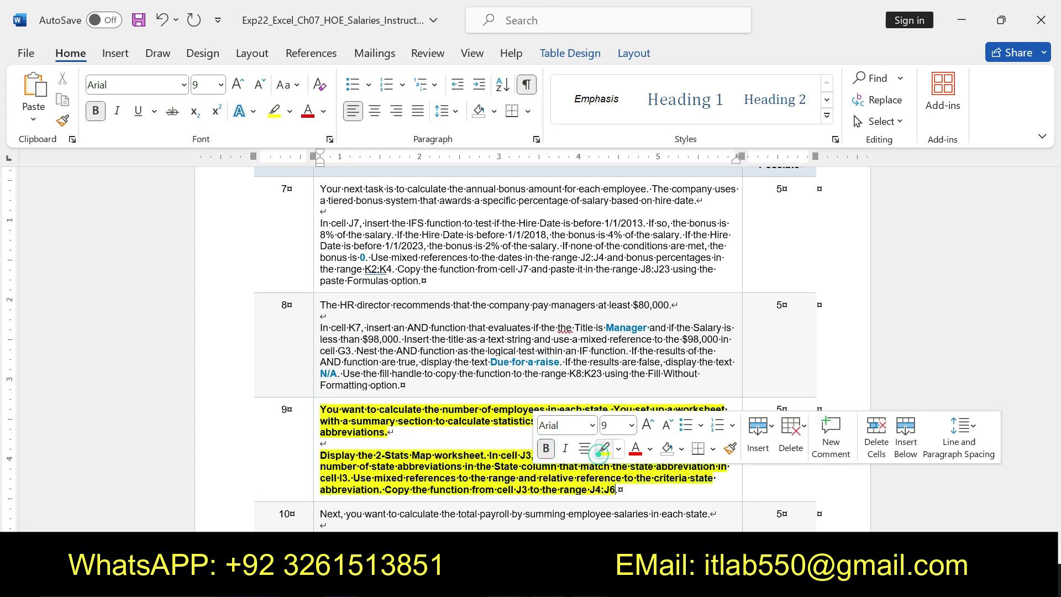
# Select step 9's second paragraph, then show Excel's 2-Stats Map sheet.
pyautogui.moveTo(320, 455); pyautogui.dragTo(615, 455)
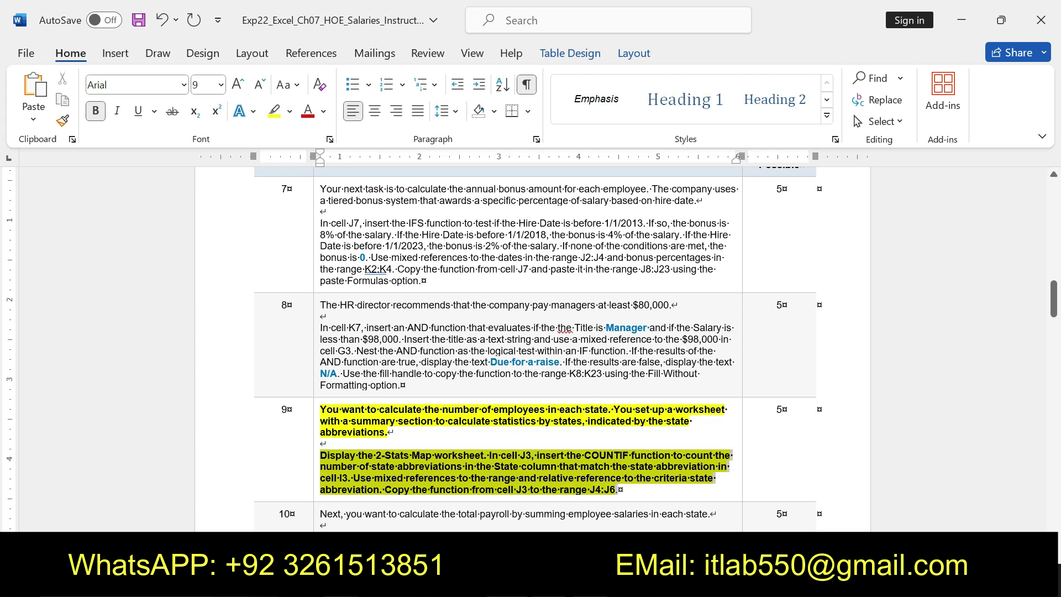
pyautogui.moveTo(615, 454); pyautogui.dragTo(616, 489)
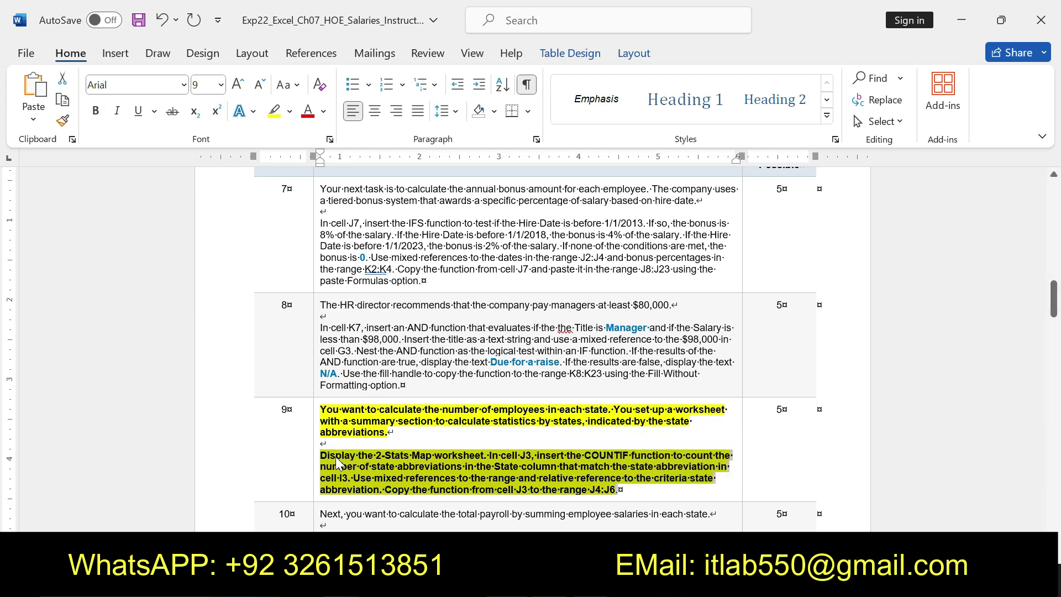
pyautogui.click(356, 461)
pyautogui.moveTo(320, 455); pyautogui.dragTo(630, 455)
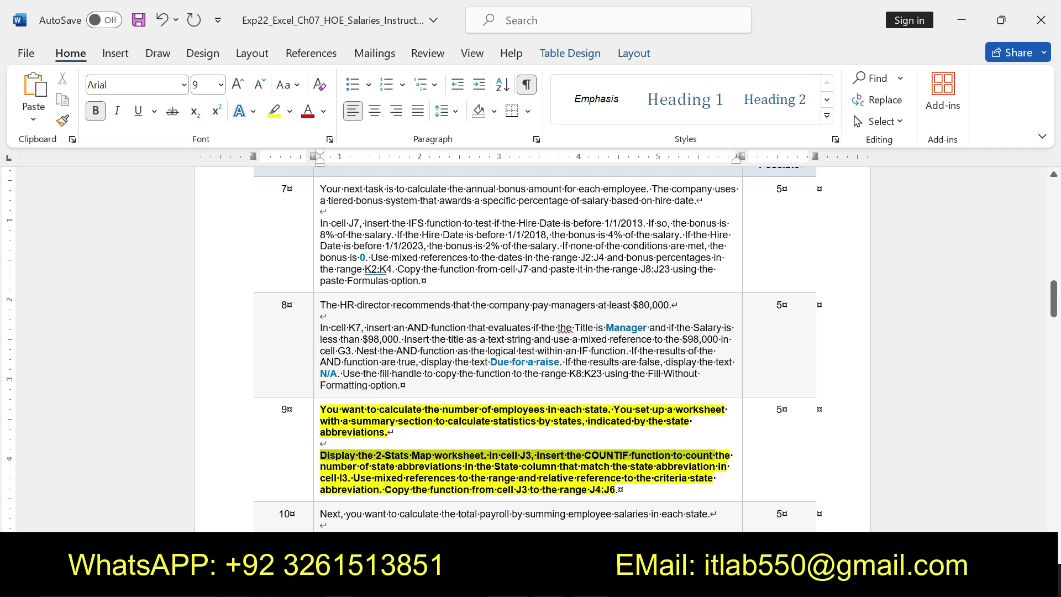
pyautogui.moveTo(630, 456); pyautogui.dragTo(616, 490)
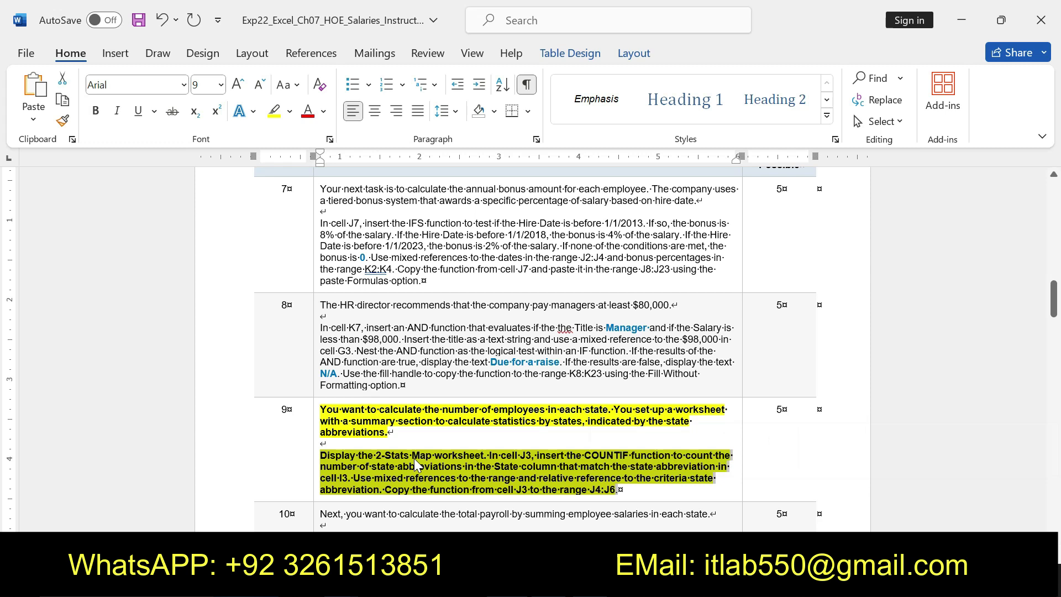
pyautogui.hotkey('alt', 'Tab')
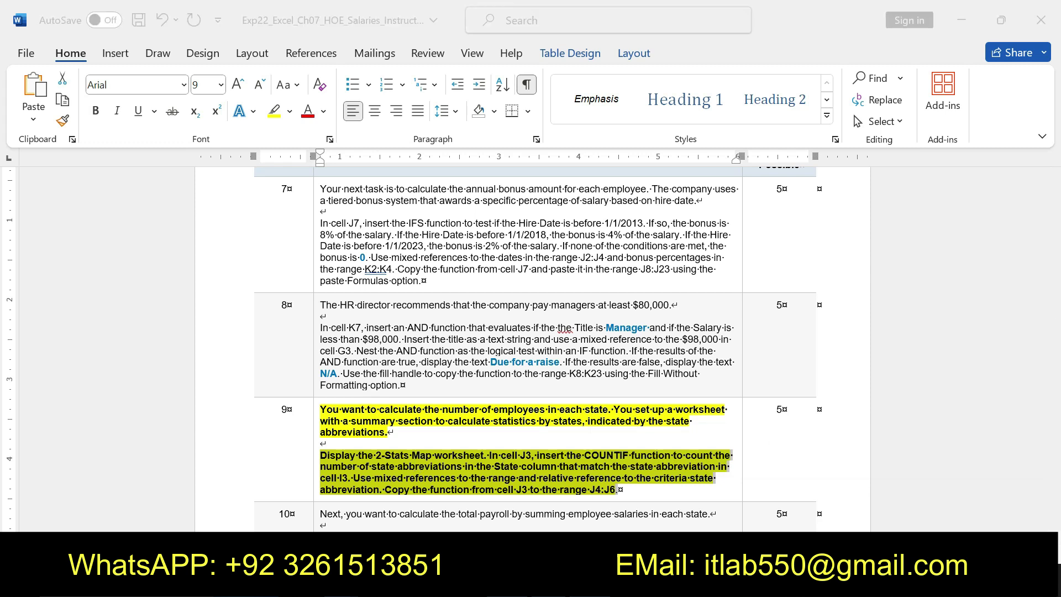
pyautogui.click(216, 529)
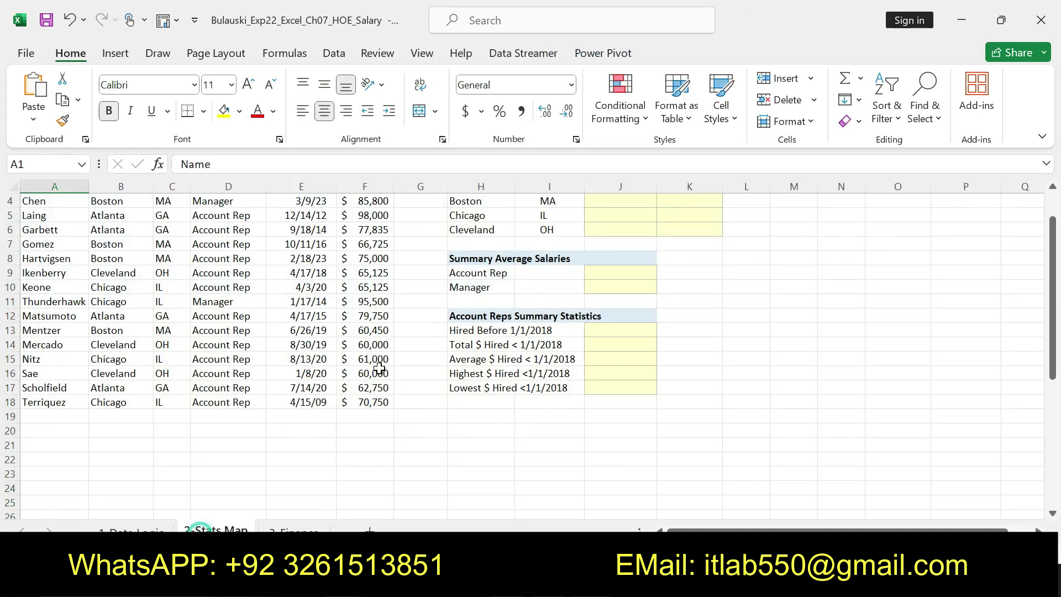
# Start a COUNTIF function in cell J3 of the 2-Stats Map sheet.
pyautogui.scroll(1, 1054, 205)
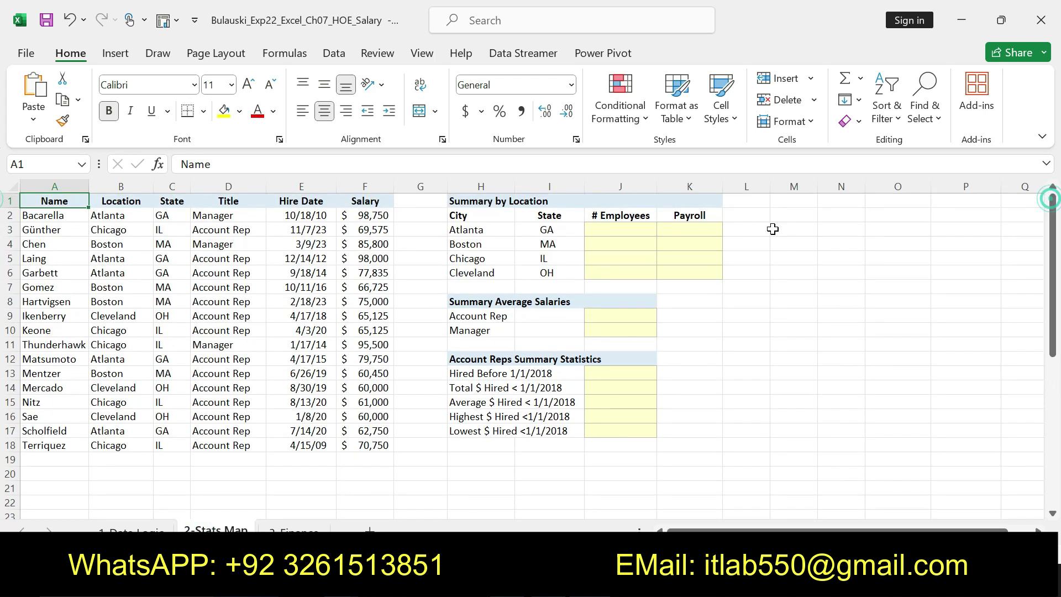
pyautogui.click(613, 227)
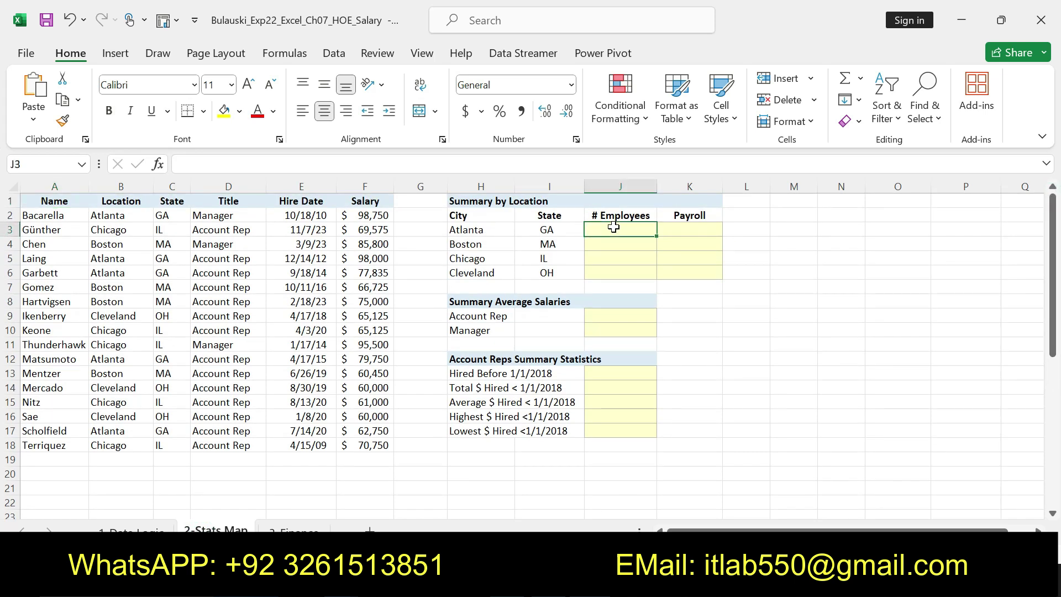
pyautogui.write('COUN')
pyautogui.press('BackSpace')
pyautogui.press('BackSpace')
pyautogui.press('BackSpace')
pyautogui.press('BackSpace')
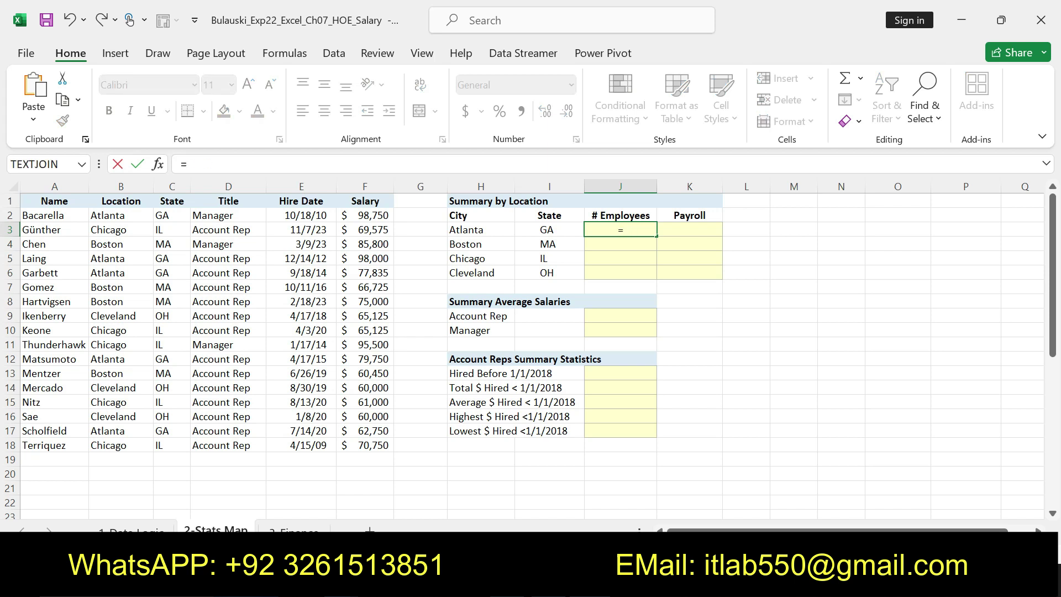
pyautogui.write('COUN')
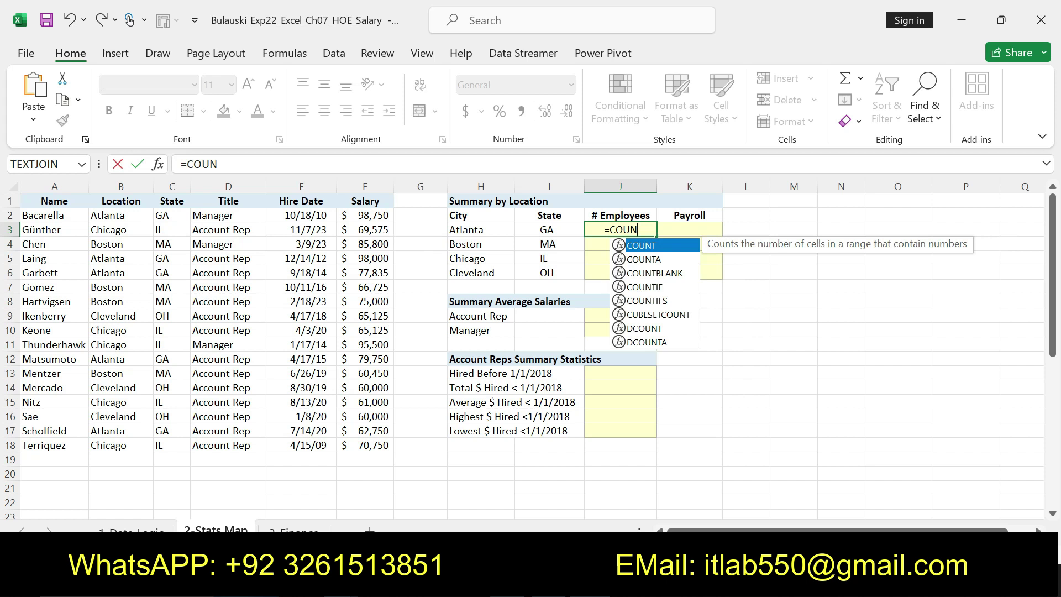
pyautogui.click(645, 287)
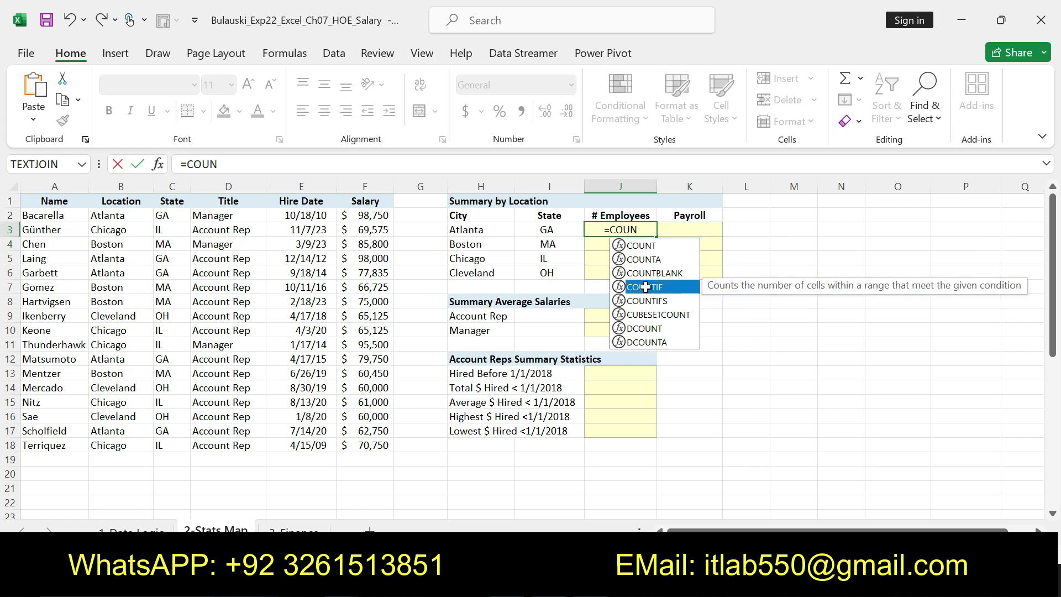
pyautogui.doubleClick(646, 287)
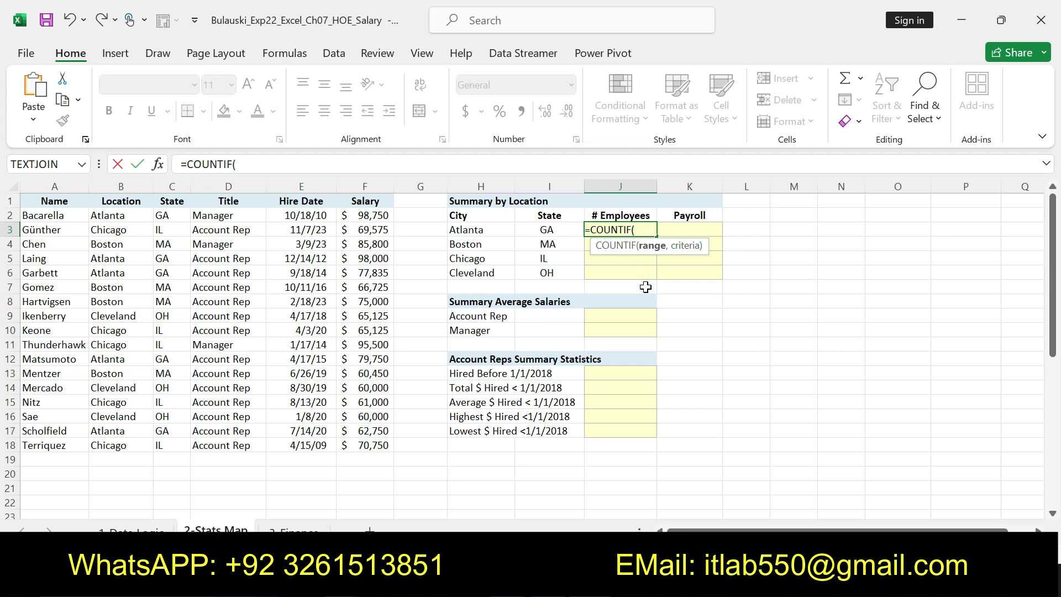
# Complete J3 as =COUNTIF($C$2:$C$18,I3) with the State range made absolute.
pyautogui.write('C2')
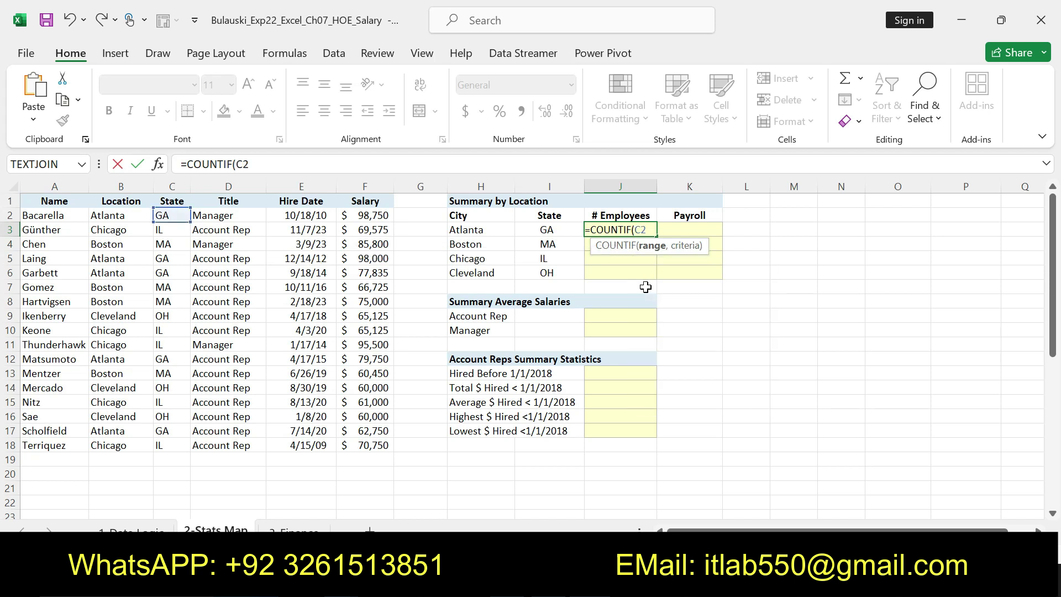
pyautogui.write(':C1')
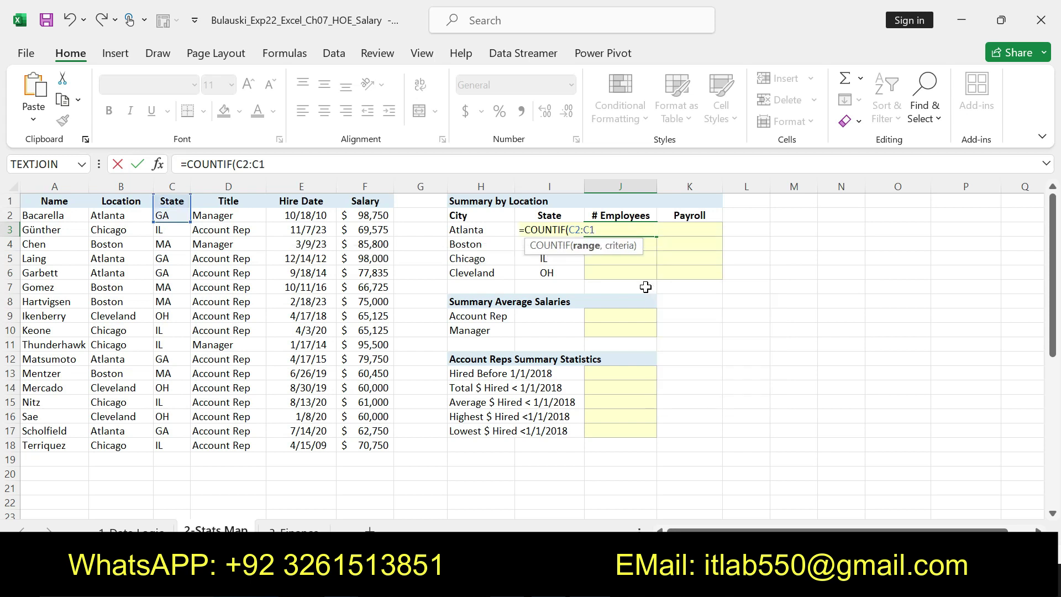
pyautogui.write('8')
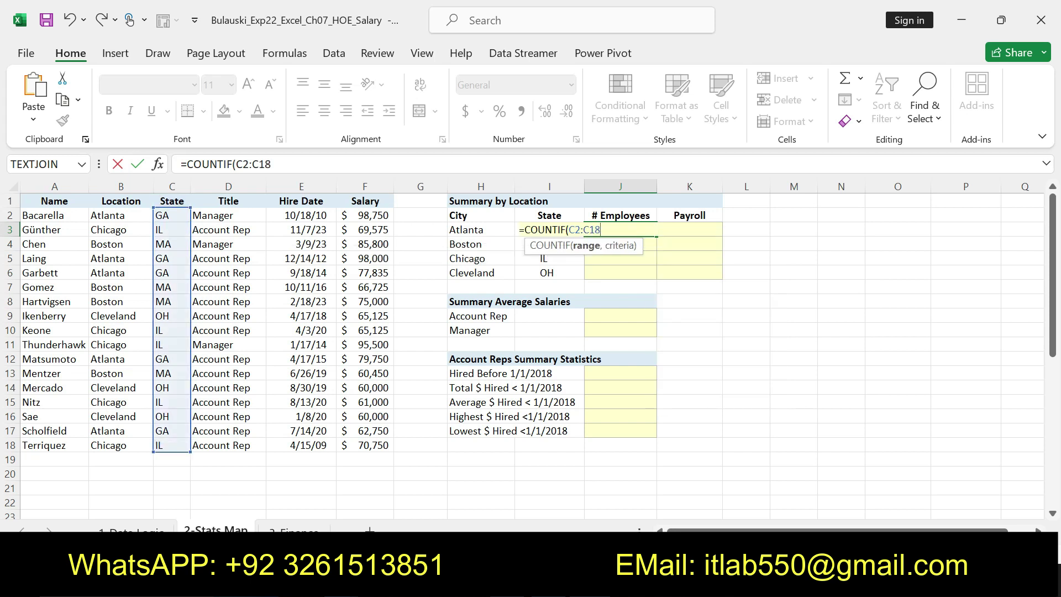
pyautogui.moveTo(236, 164); pyautogui.dragTo(271, 164)
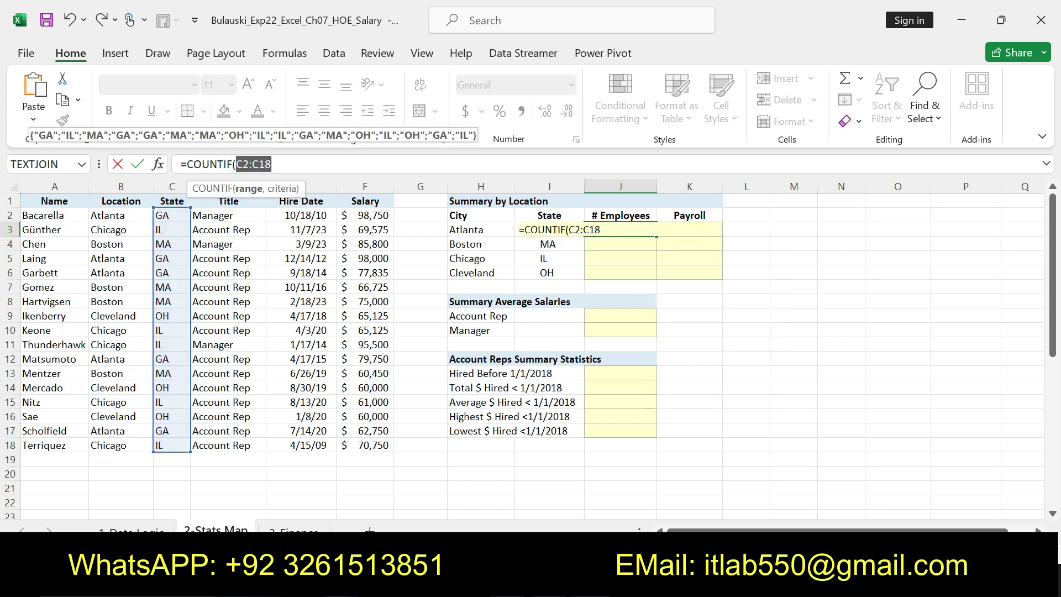
pyautogui.press('F4')
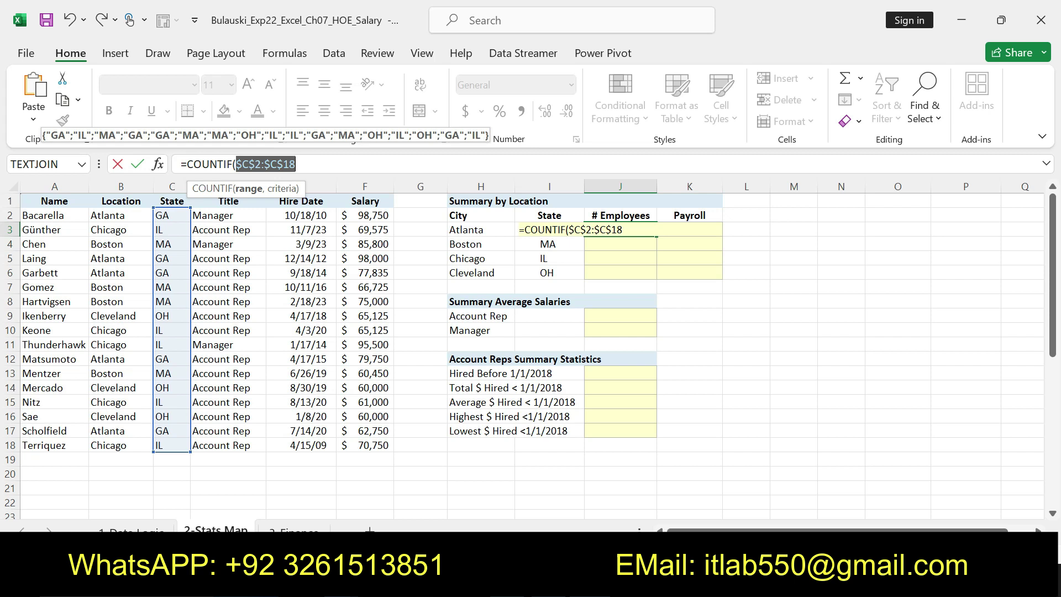
pyautogui.click(307, 164)
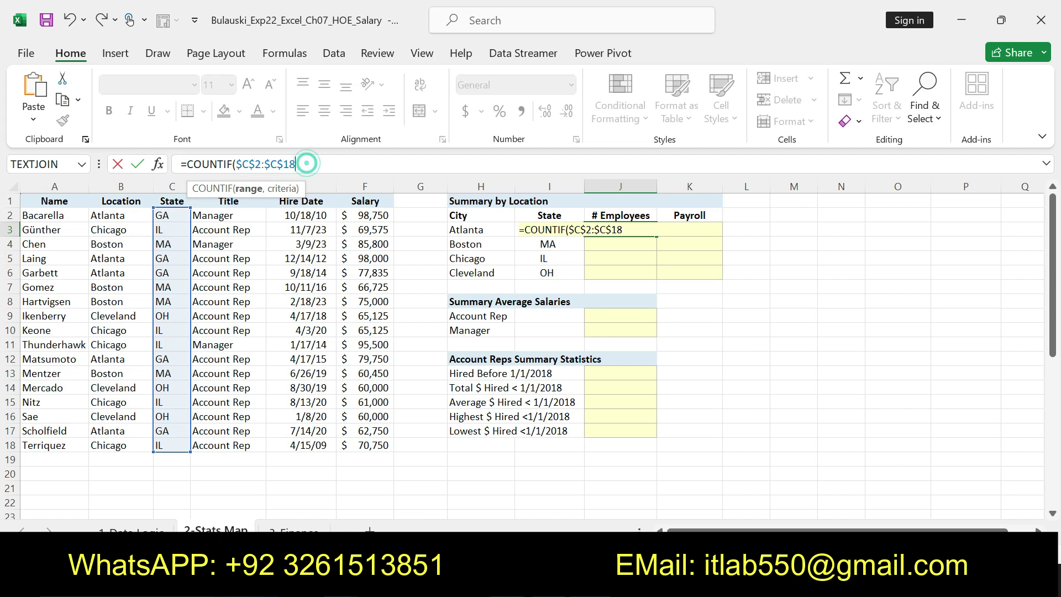
pyautogui.write(',')
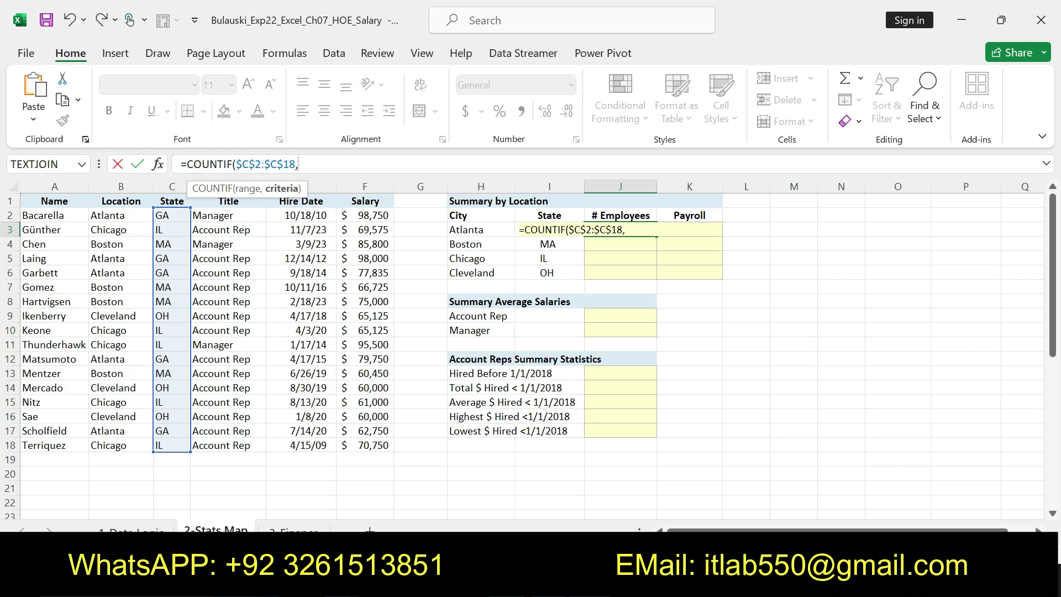
pyautogui.write('I3')
pyautogui.press('Return')
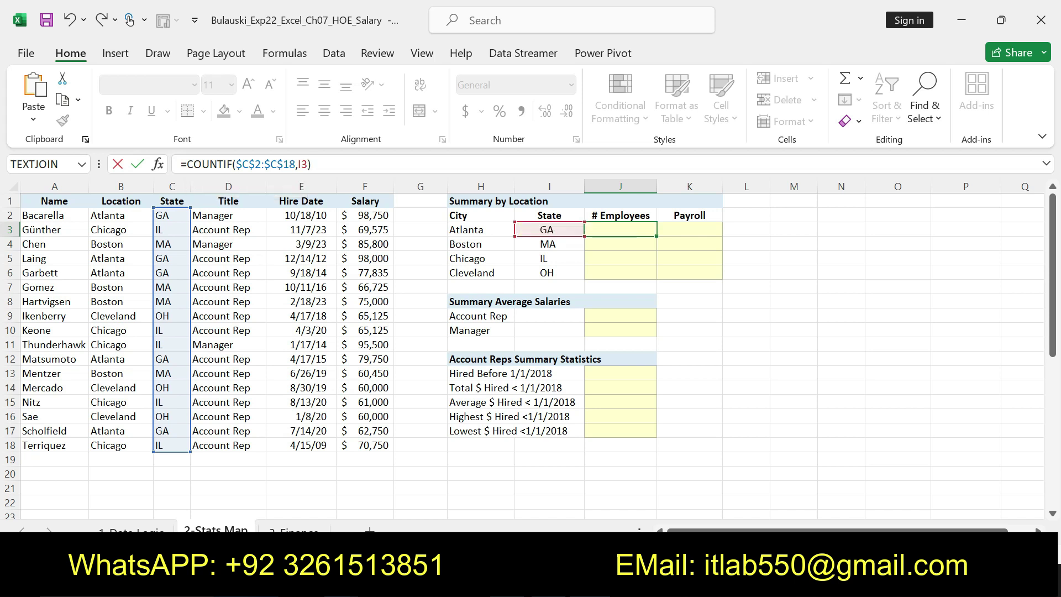
pyautogui.click(622, 230)
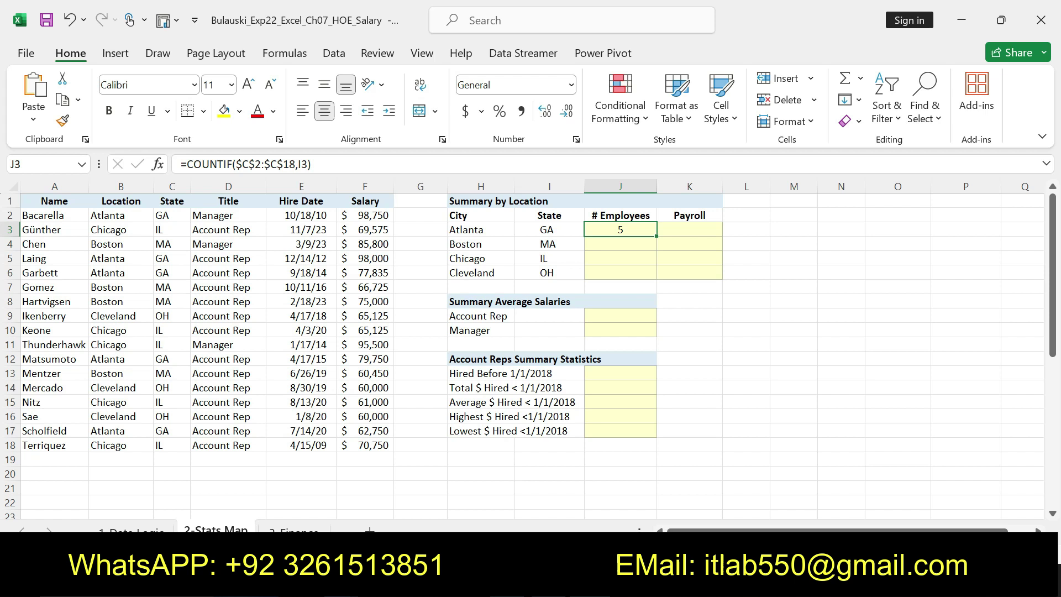
# Check the copy-to-J4:J6 instruction and fill J3 down to J6, giving counts 5, 4, 5, 3.
pyautogui.hotkey('alt', 'Tab')
pyautogui.click(441, 478)
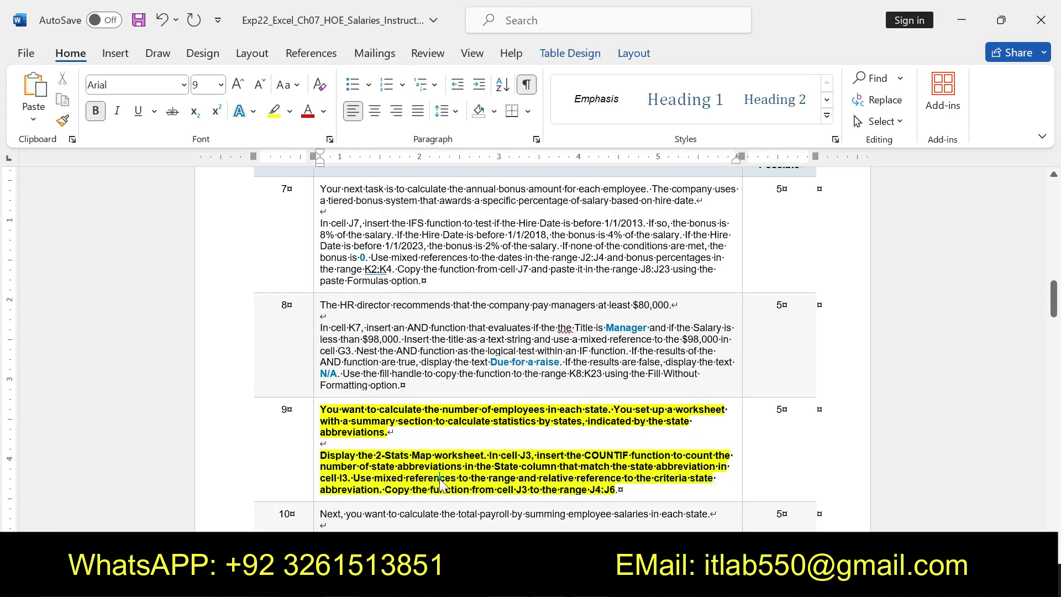
pyautogui.moveTo(385, 490); pyautogui.dragTo(618, 493)
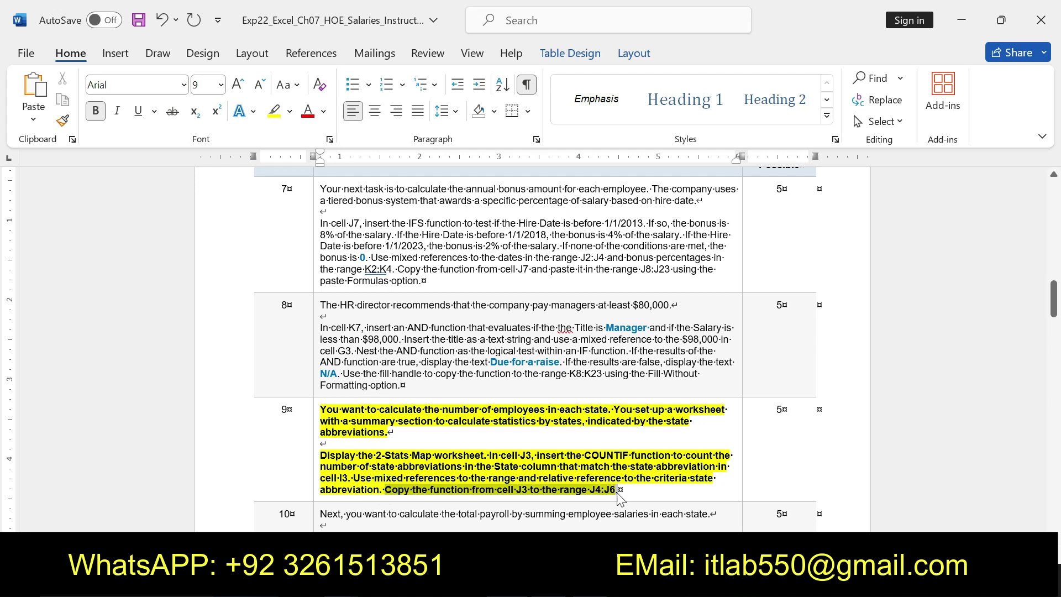
pyautogui.hotkey('alt', 'Tab')
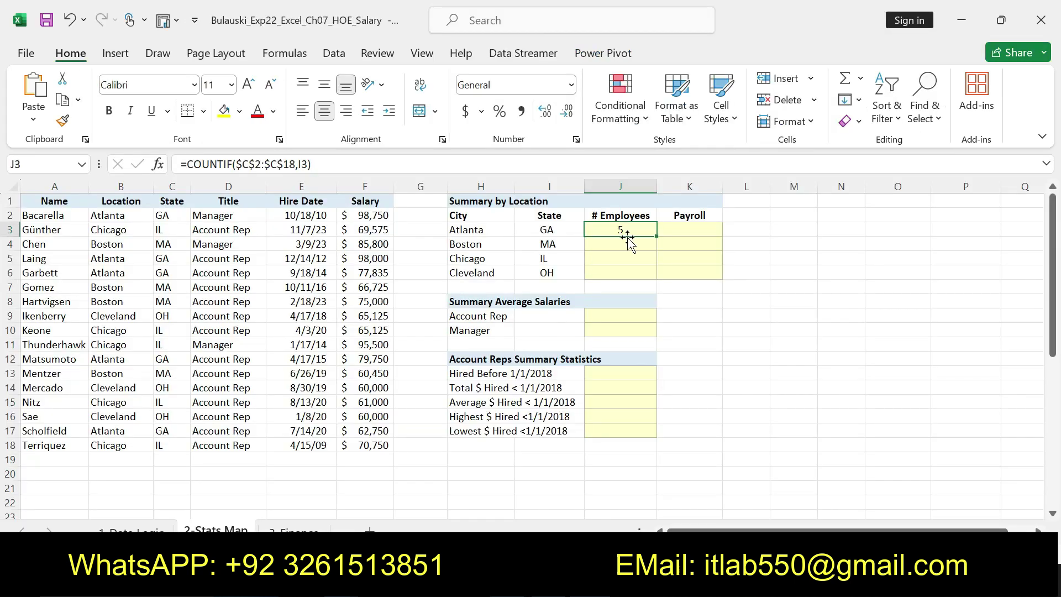
pyautogui.moveTo(657, 236); pyautogui.dragTo(654, 285)
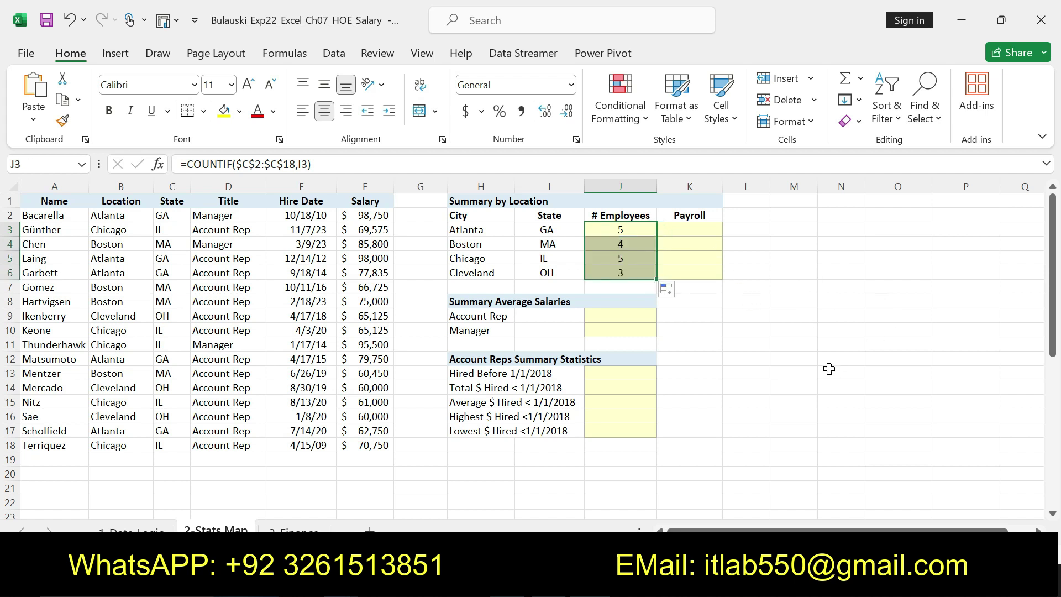
pyautogui.hotkey('alt', 'Tab')
# Undo step 9's emphasis and make step 10's instructions bold with yellow highlighting.
pyautogui.click(507, 490)
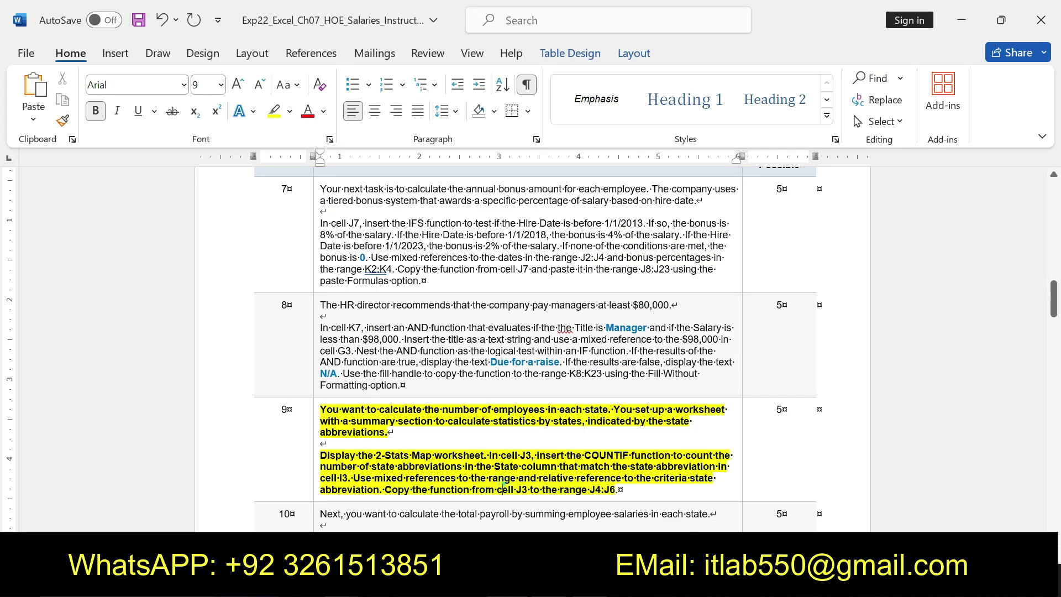
pyautogui.hotkey('ctrl', 'z')
pyautogui.hotkey('ctrl', 'z')
pyautogui.hotkey('ctrl', 'z')
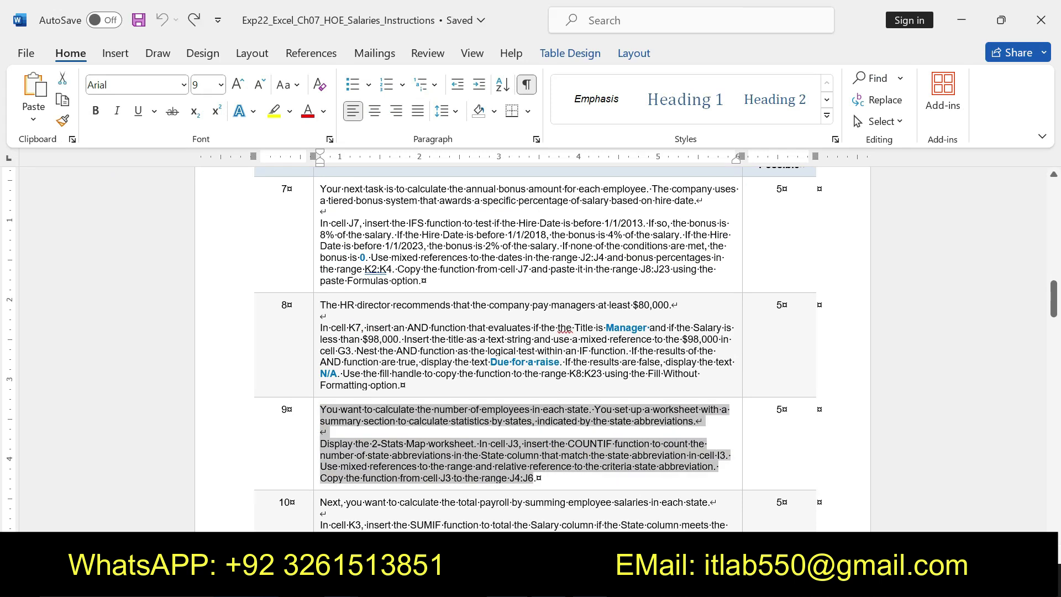
pyautogui.moveTo(1053, 299); pyautogui.dragTo(1053, 313)
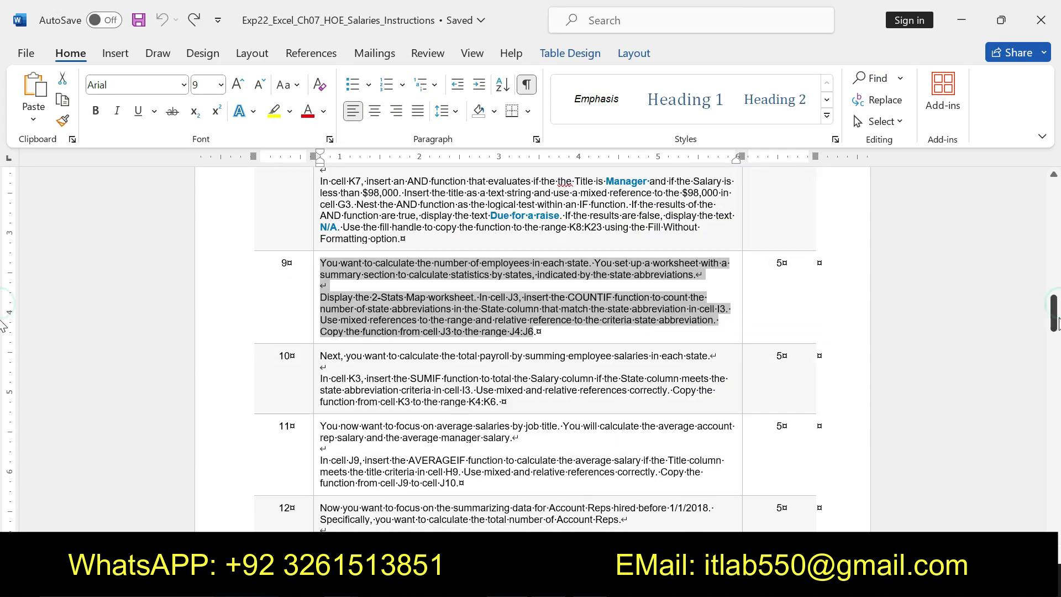
pyautogui.moveTo(320, 355); pyautogui.dragTo(500, 402)
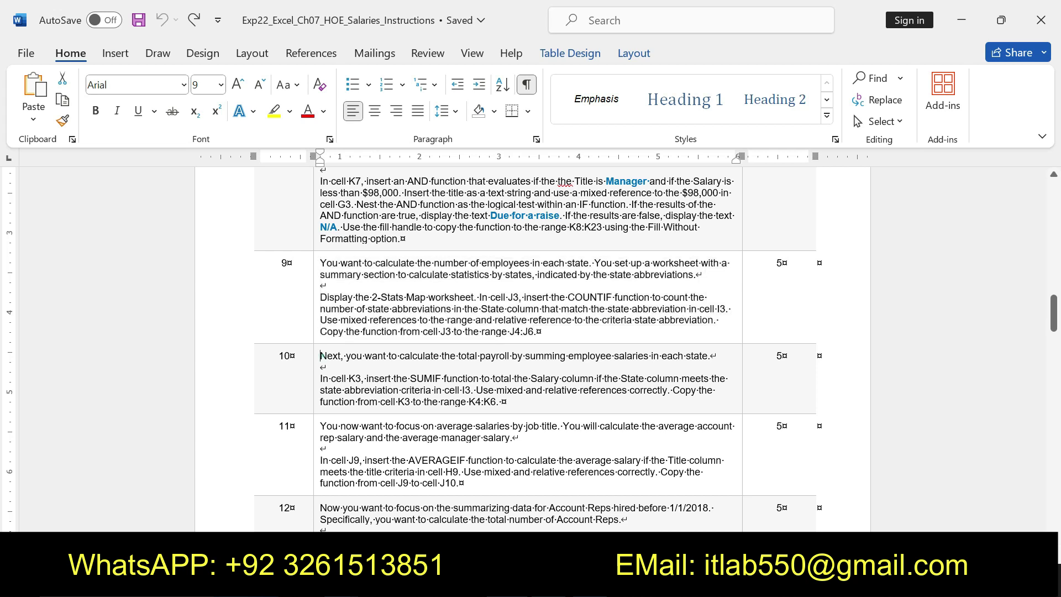
pyautogui.click(512, 376)
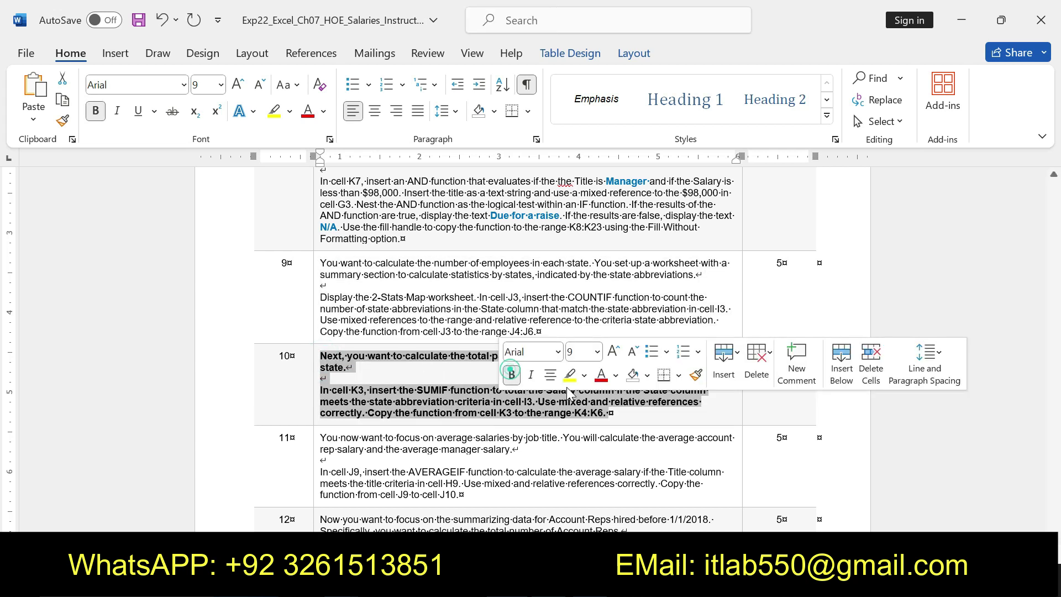
pyautogui.click(569, 375)
# Select step 10's text from SUMIF function to the end of the paragraph.
pyautogui.moveTo(320, 390)
pyautogui.mouseDown()
pyautogui.moveTo(648, 401)
pyautogui.moveTo(611, 413)
pyautogui.mouseUp()
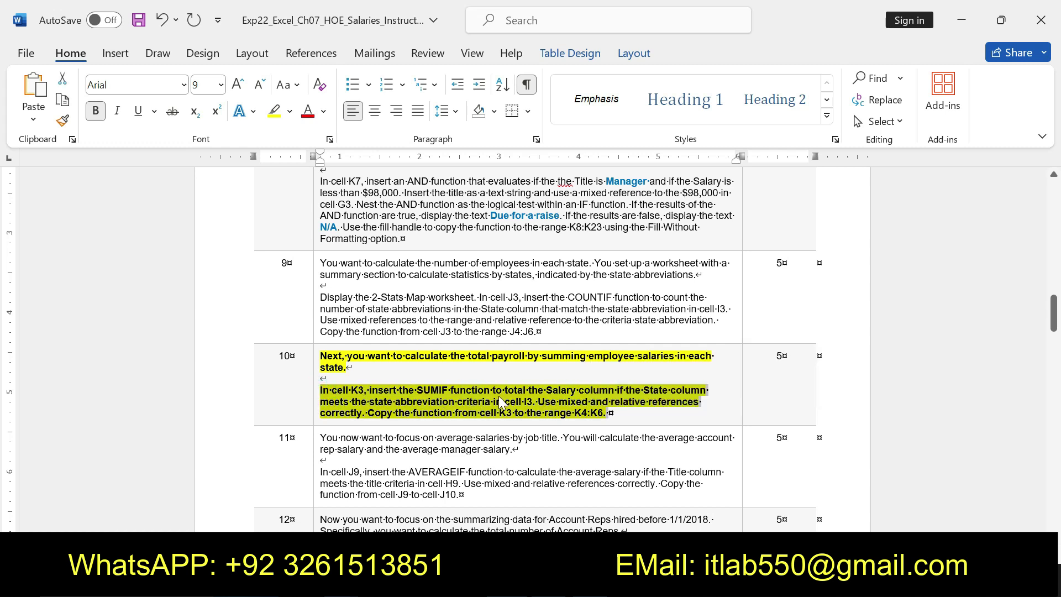
pyautogui.click(686, 390)
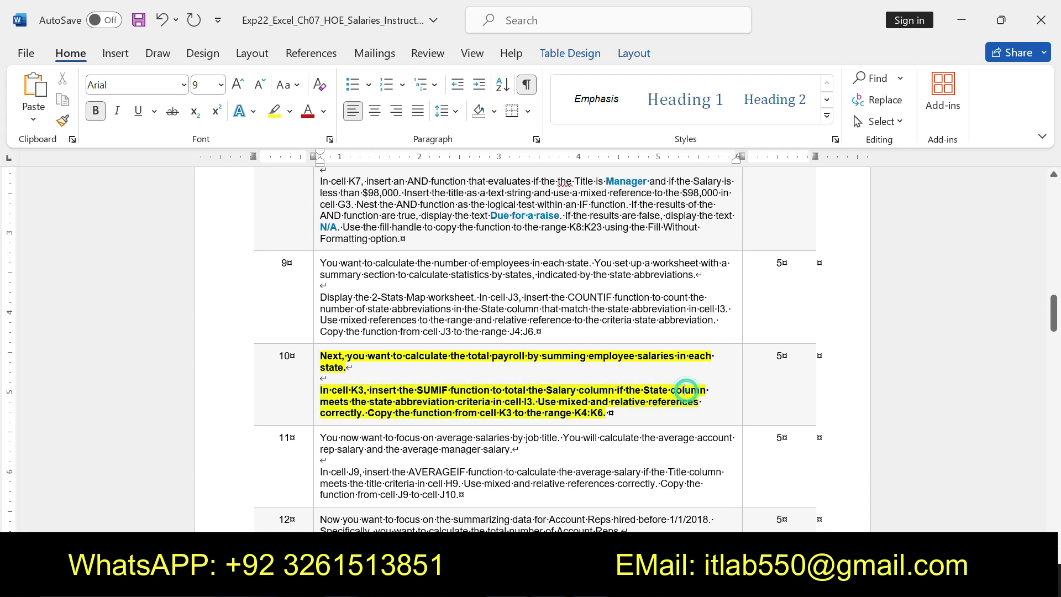
pyautogui.moveTo(417, 390)
pyautogui.mouseDown()
pyautogui.moveTo(556, 390)
pyautogui.moveTo(607, 413)
pyautogui.mouseUp()
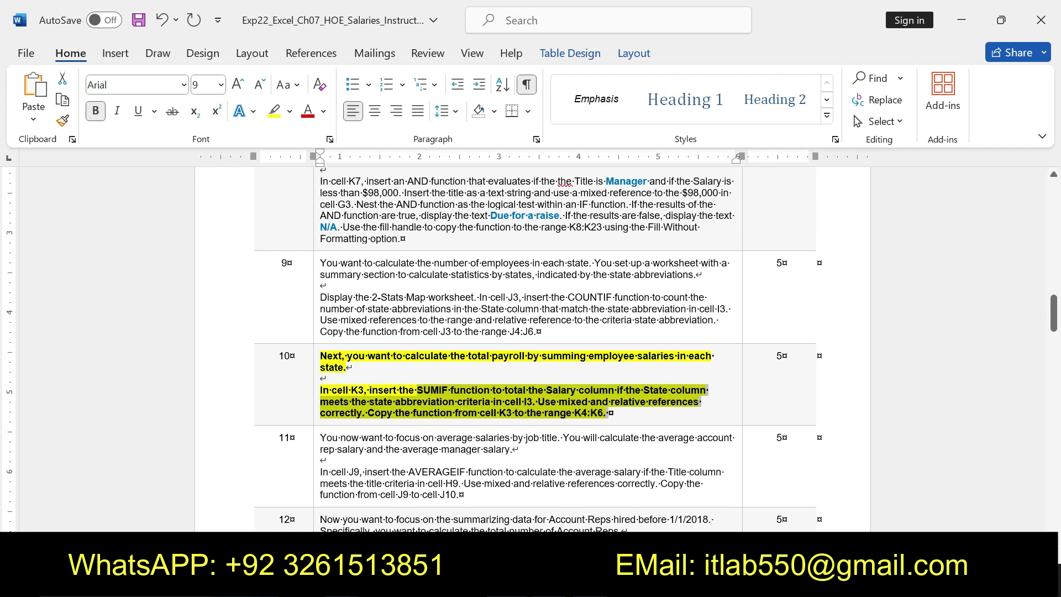
pyautogui.click(422, 387)
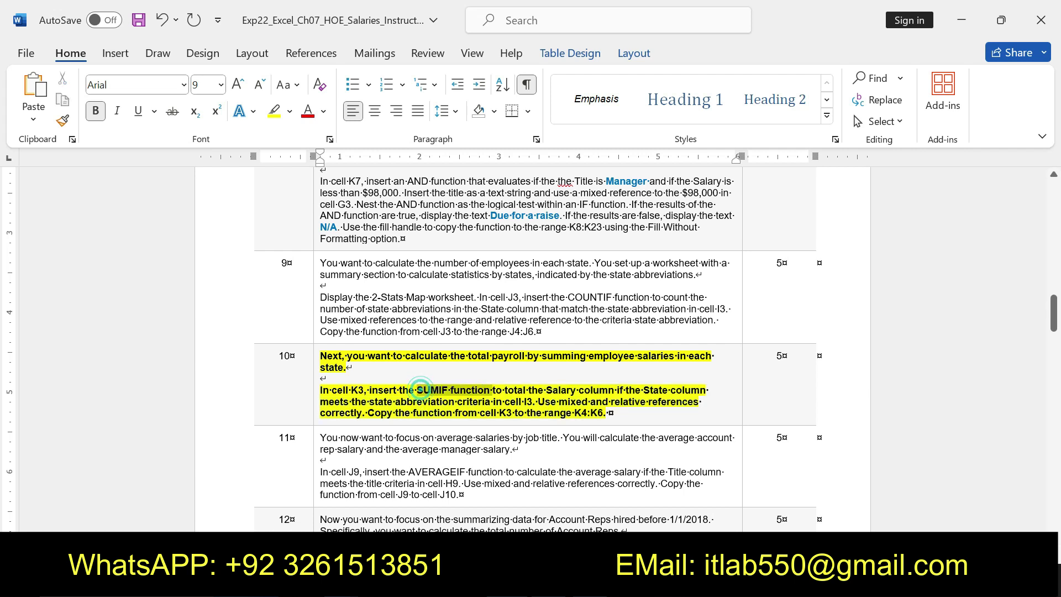
pyautogui.moveTo(422, 387); pyautogui.dragTo(606, 413)
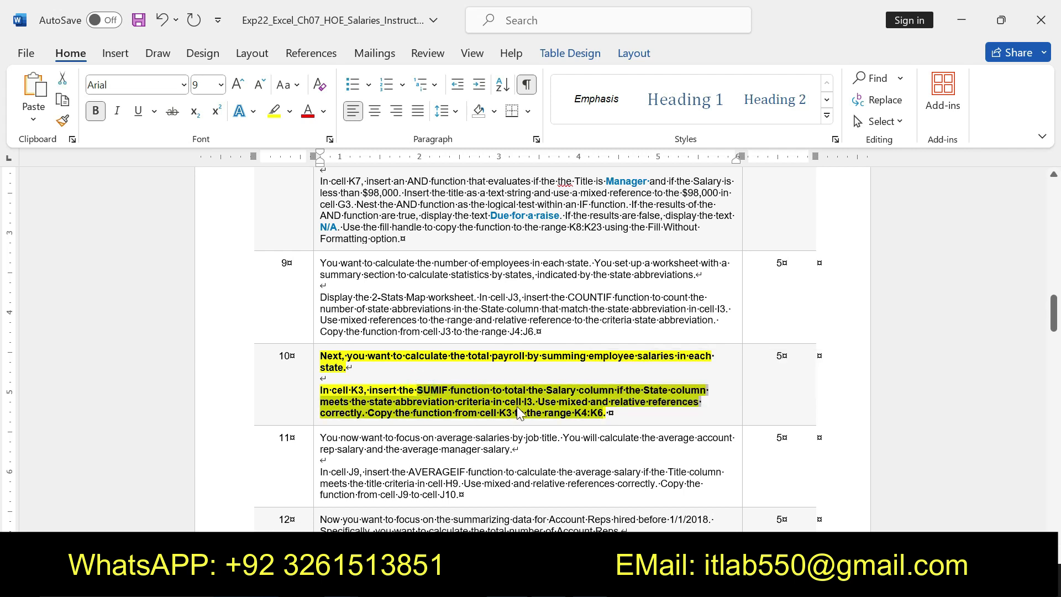
# Enter =SUMIF($C$2:$C$18,I3,F2:F18) in K3 for GA's payroll.
pyautogui.hotkey('alt', 'Tab')
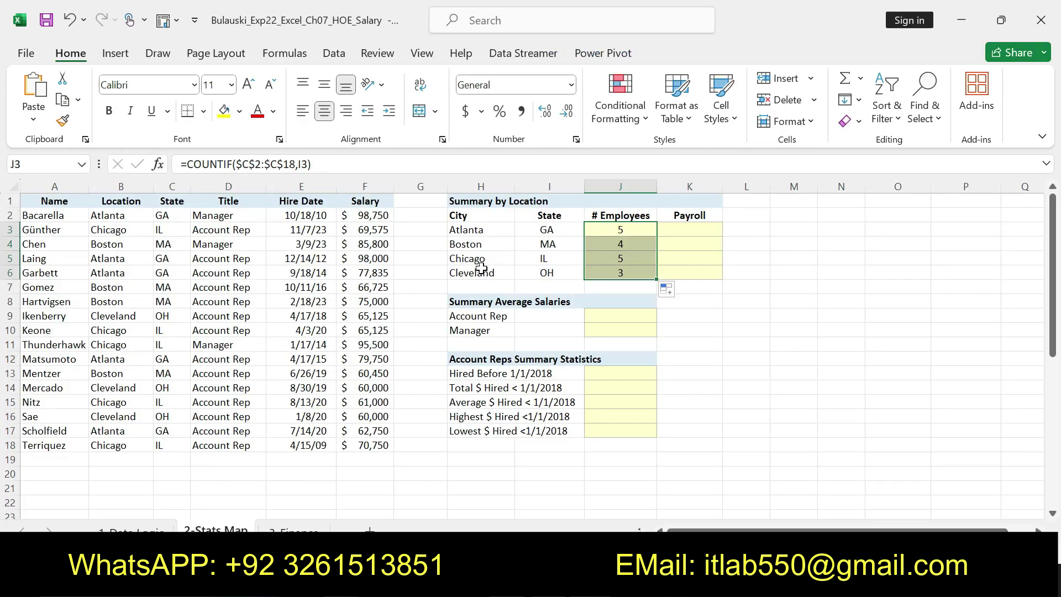
pyautogui.click(688, 233)
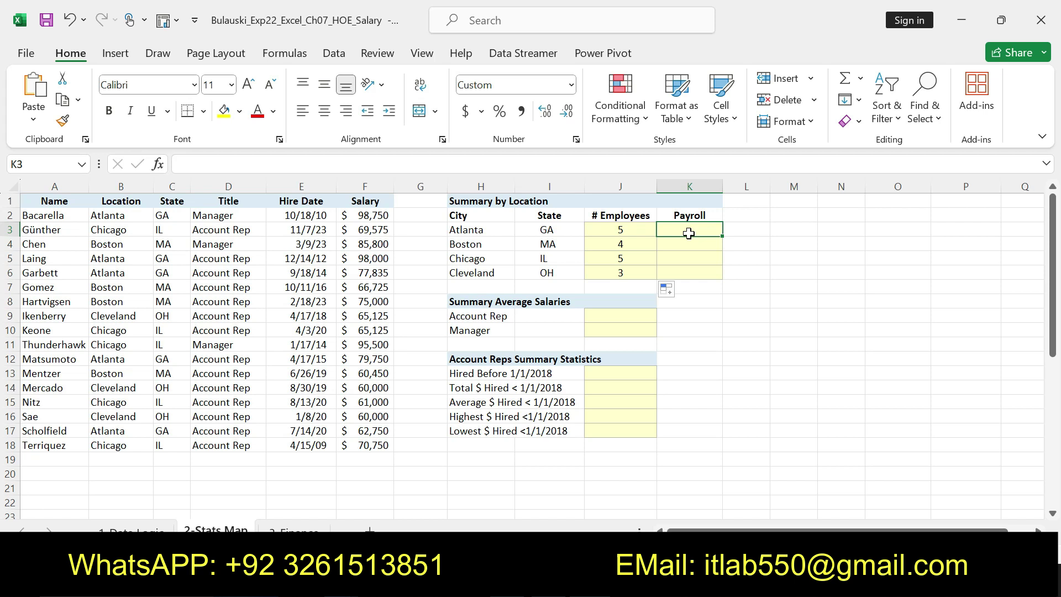
pyautogui.write('=SUM')
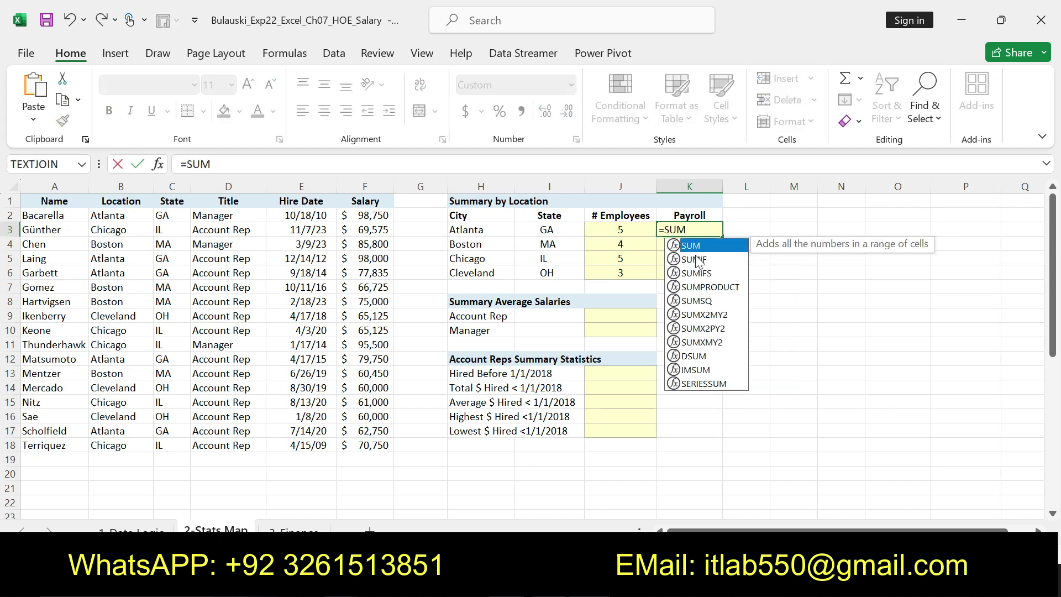
pyautogui.doubleClick(695, 258)
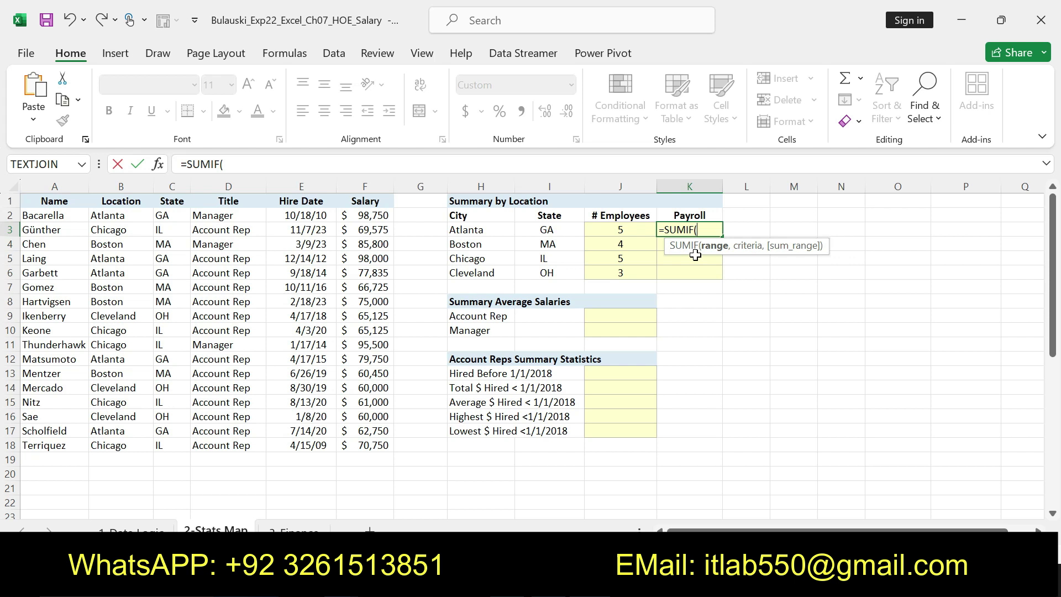
pyautogui.write('C2:')
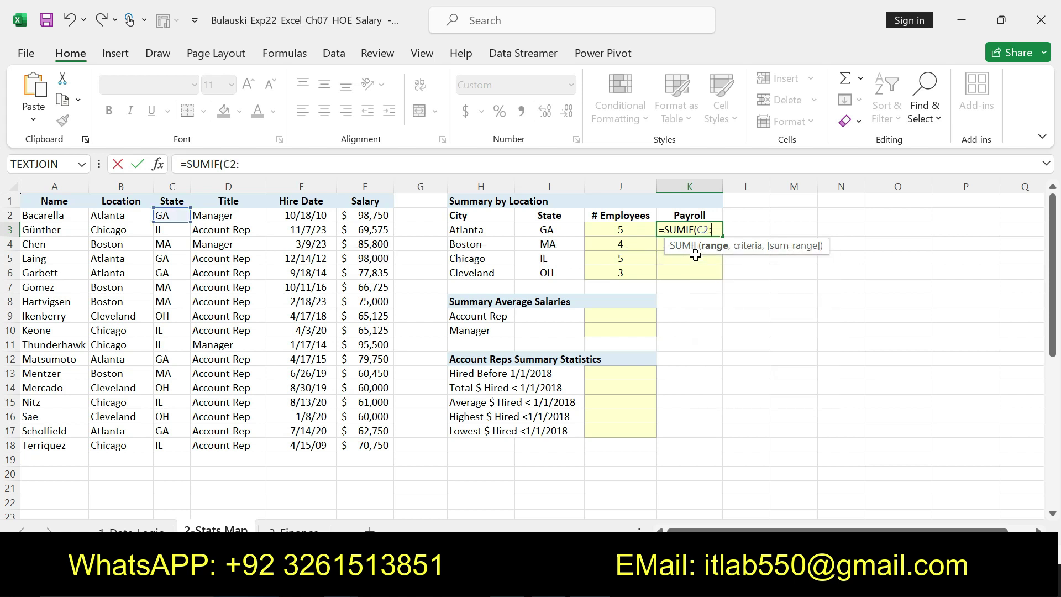
pyautogui.write('C18')
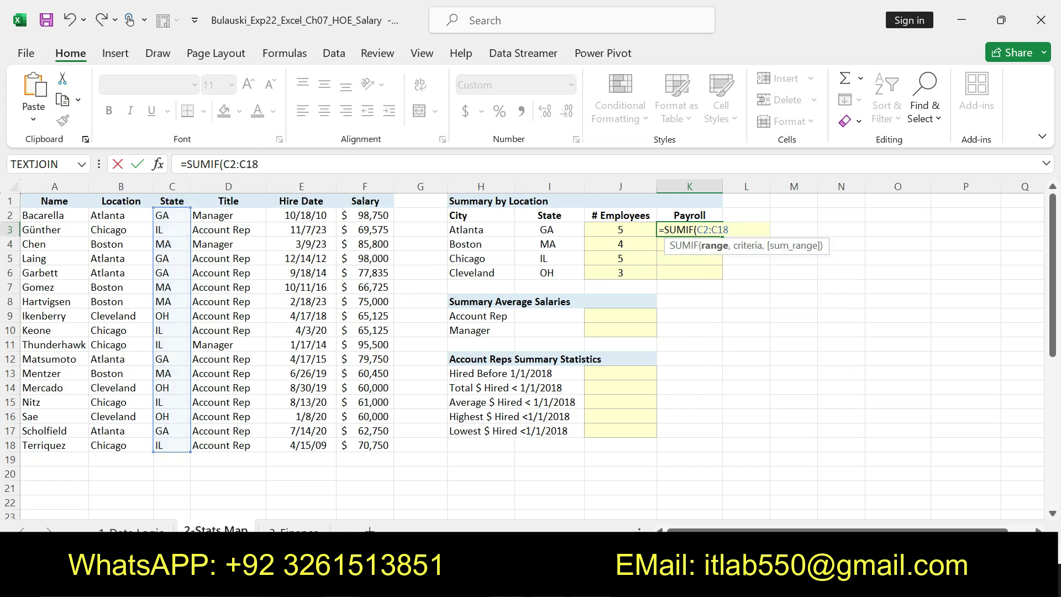
pyautogui.moveTo(259, 164); pyautogui.dragTo(223, 164)
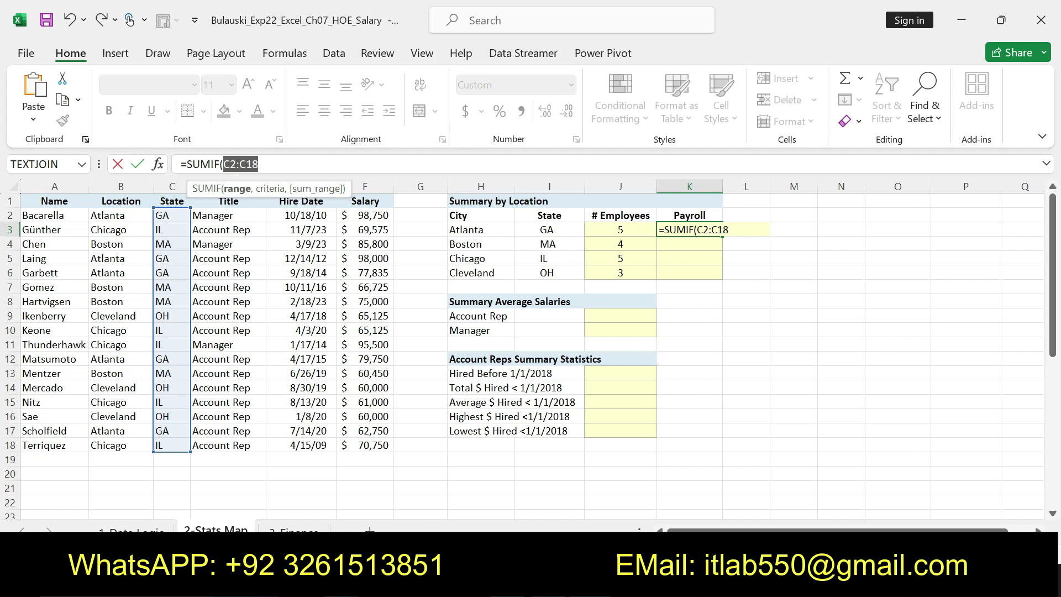
pyautogui.press('F4')
pyautogui.click(302, 163)
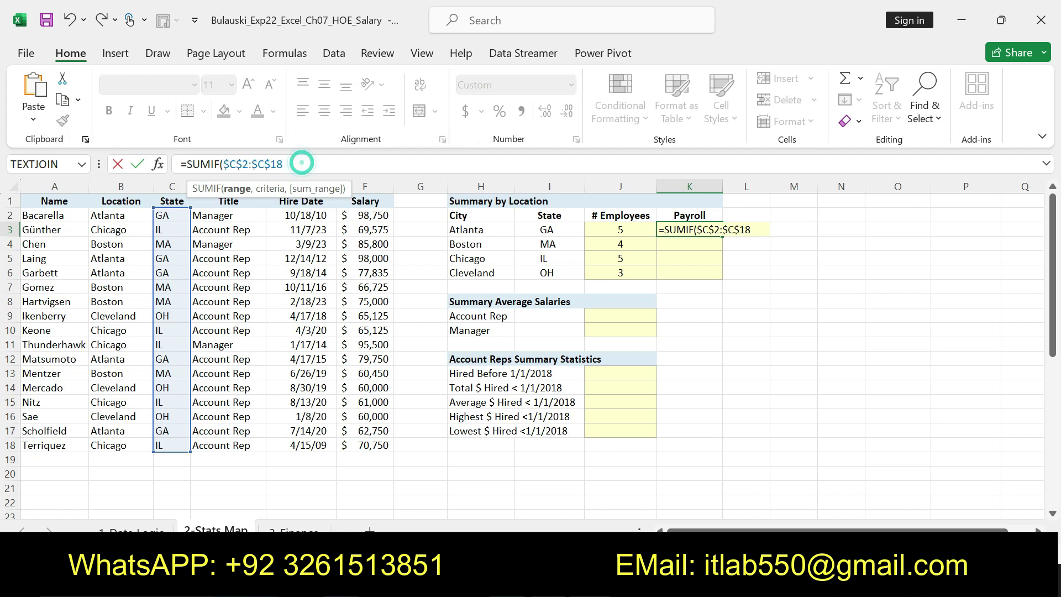
pyautogui.write(',I3')
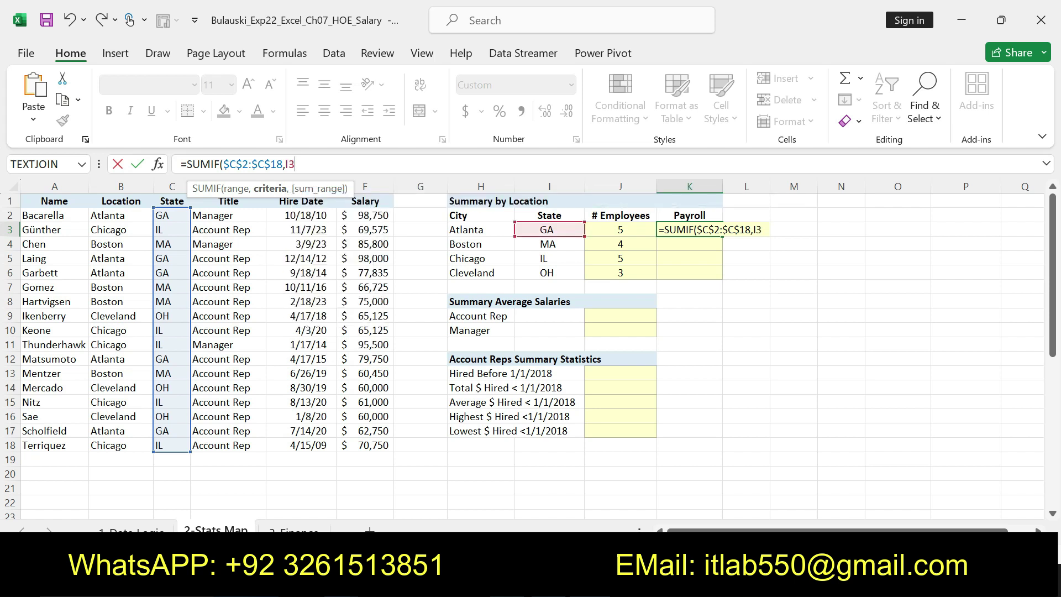
pyautogui.write(',F2:')
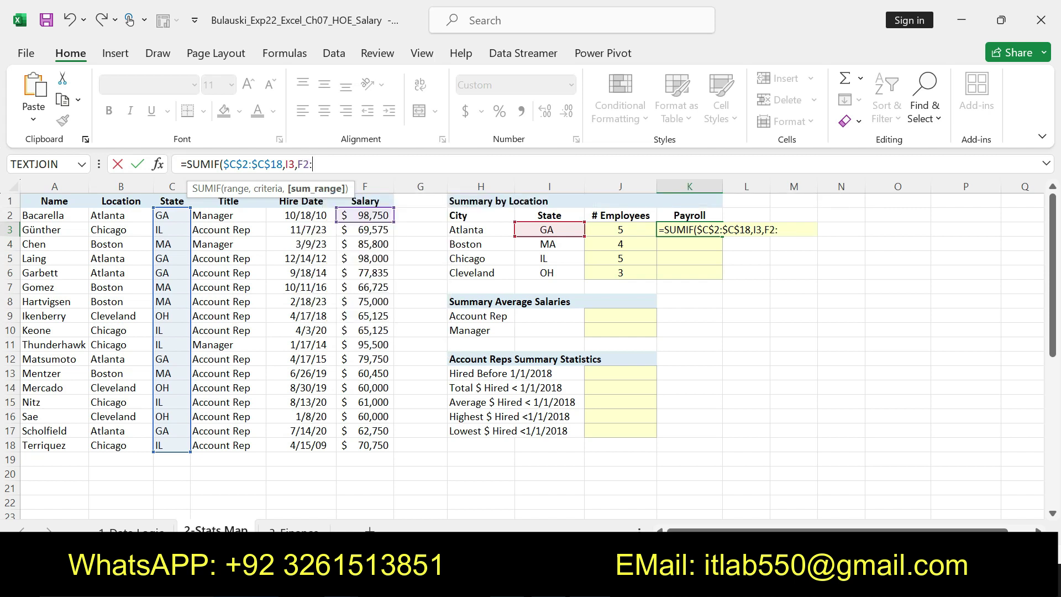
pyautogui.write('F1')
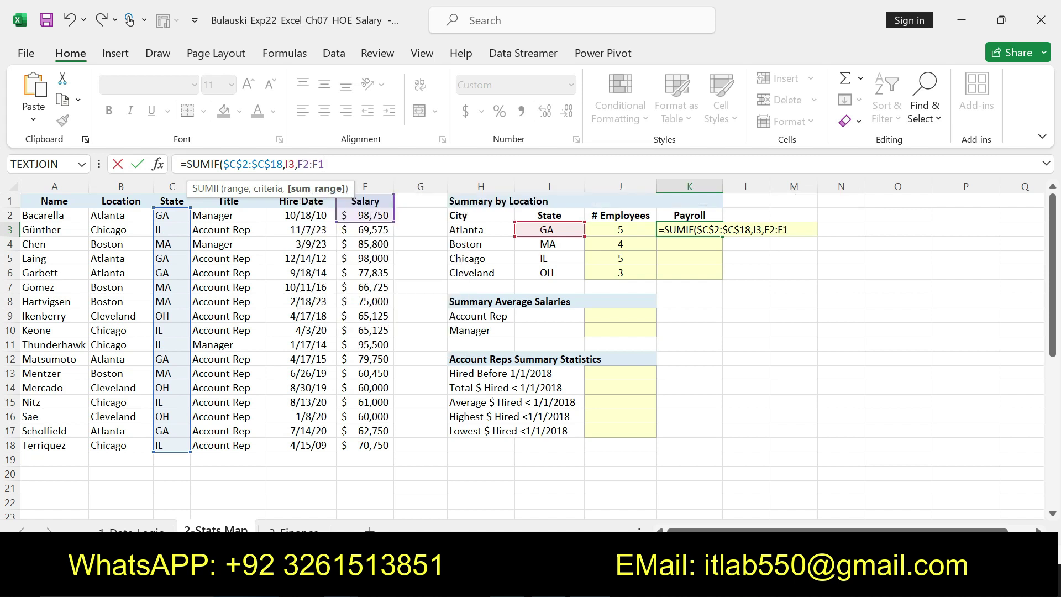
pyautogui.write('8')
pyautogui.press('Return')
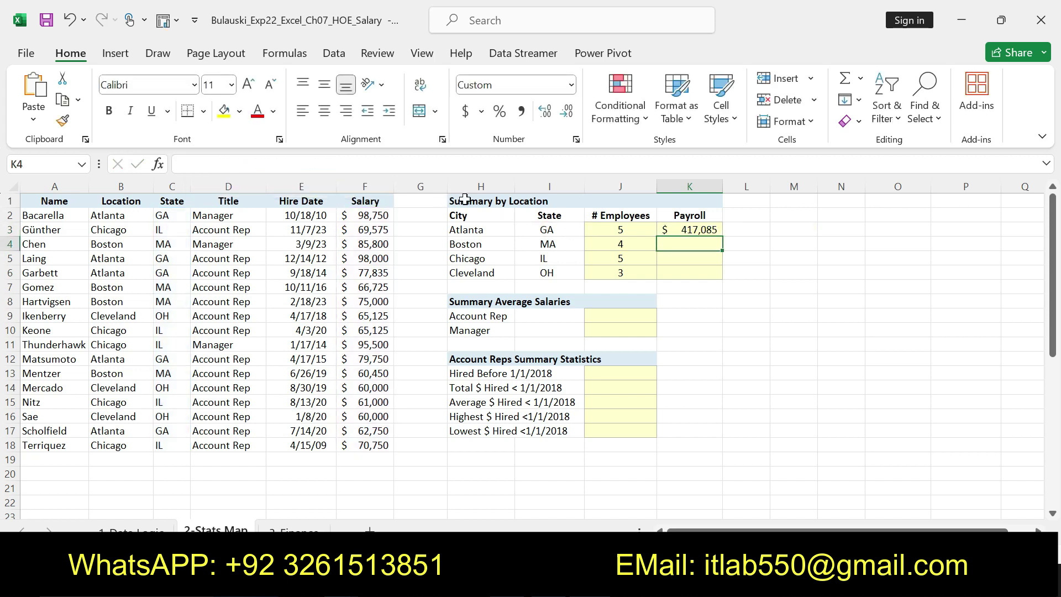
# Recheck K3 and fill it down to K6: $417,085, $298,125, $300,950, $142,500.
pyautogui.click(670, 226)
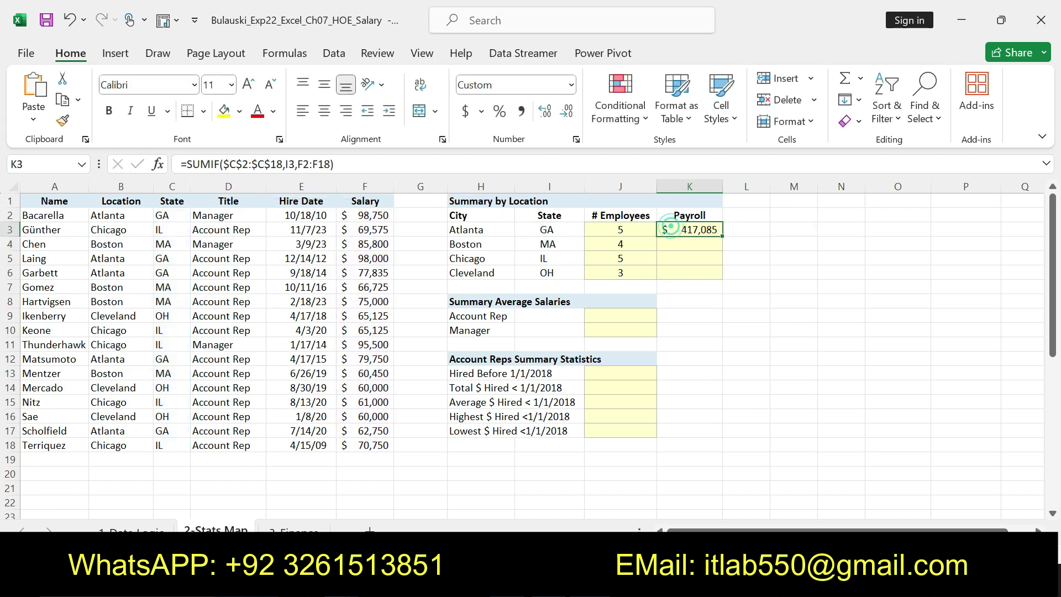
pyautogui.moveTo(242, 164); pyautogui.dragTo(342, 164)
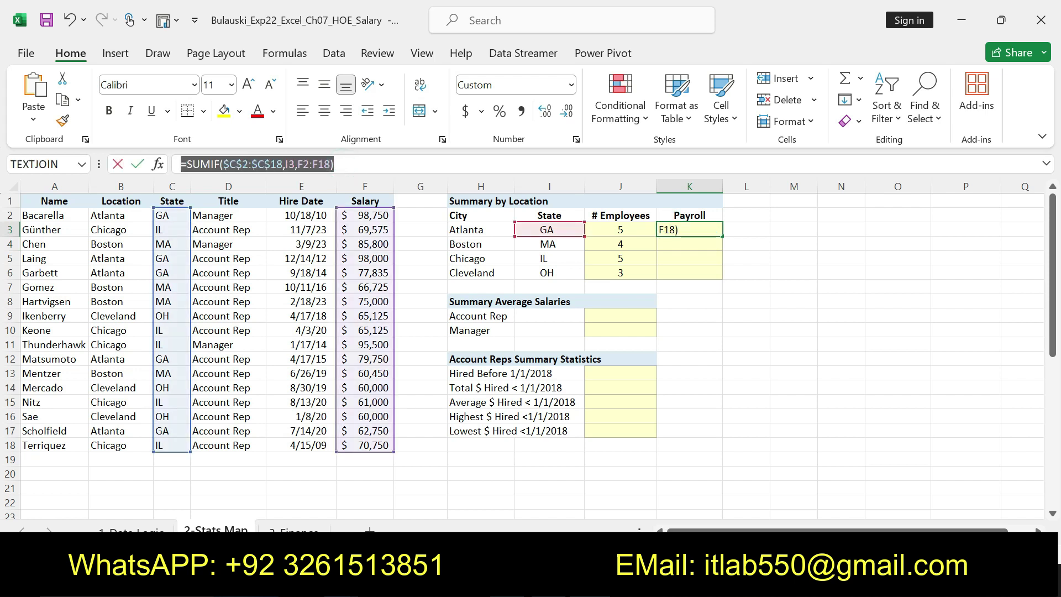
pyautogui.click(356, 163)
pyautogui.press('Return')
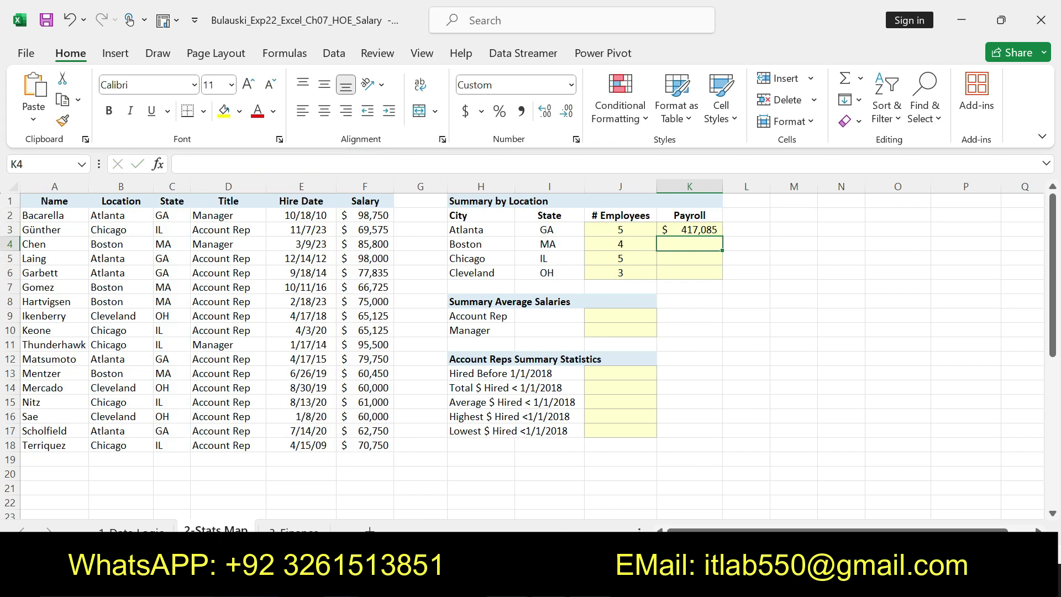
pyautogui.hotkey('alt', 'Tab')
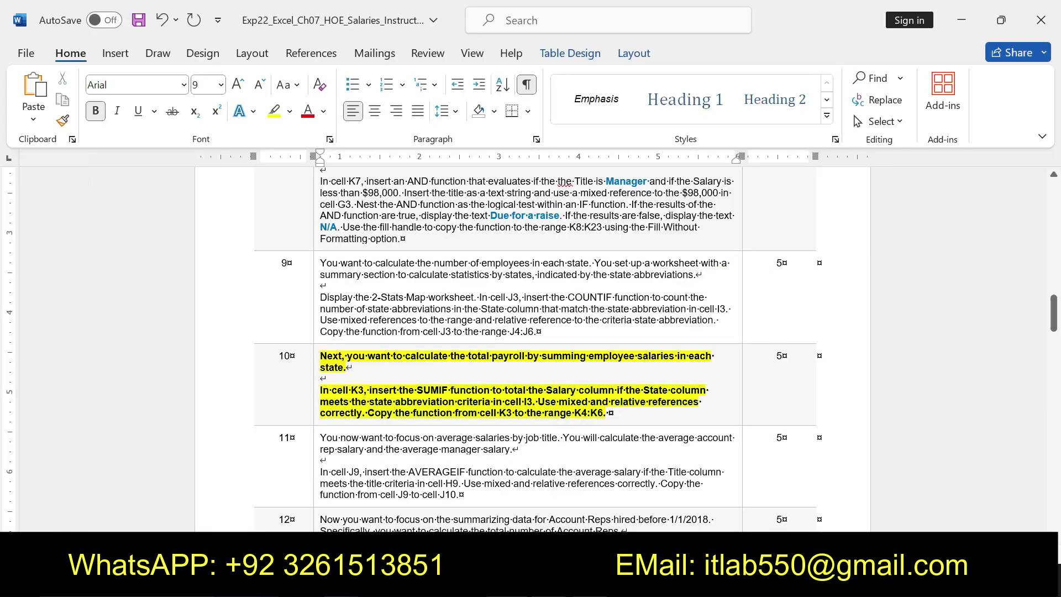
pyautogui.moveTo(539, 402); pyautogui.dragTo(606, 414)
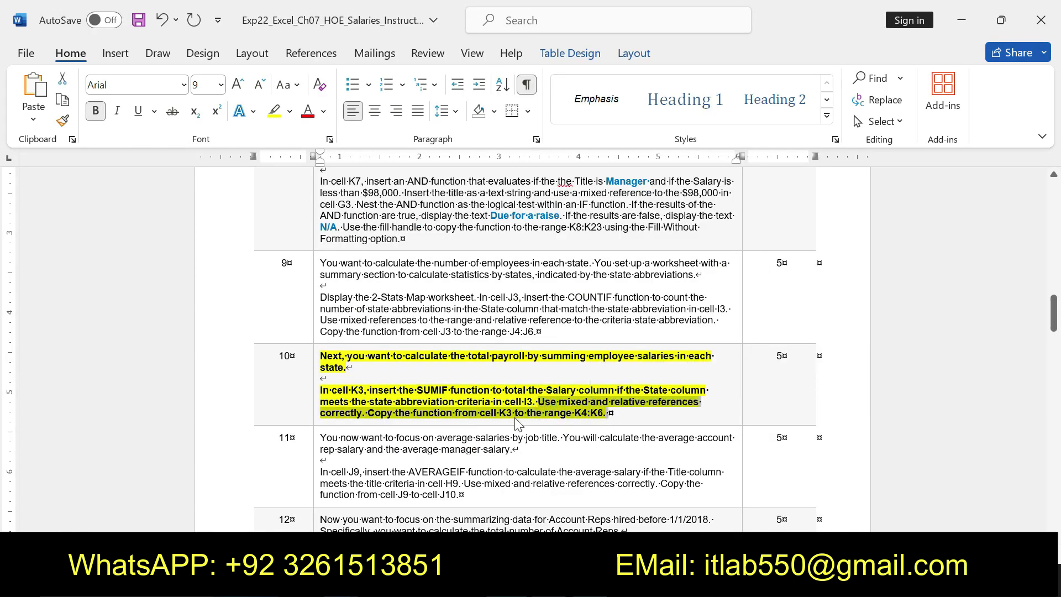
pyautogui.hotkey('alt', 'Tab')
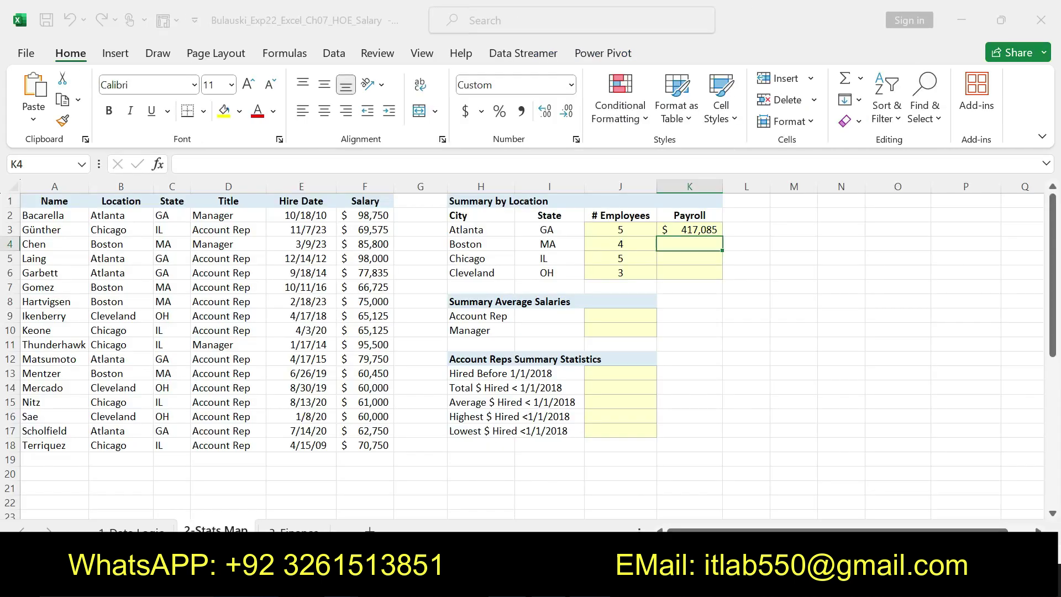
pyautogui.click(701, 230)
pyautogui.moveTo(723, 236); pyautogui.dragTo(722, 279)
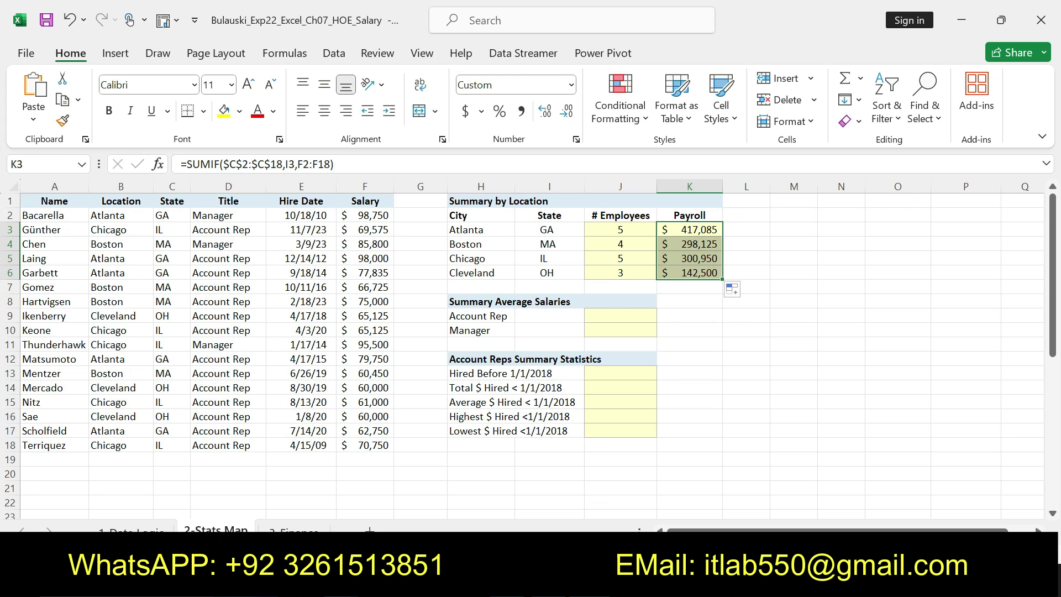
pyautogui.hotkey('alt', 'Tab')
# Remove step 10's emphasis, bold and yellow-highlight step 11, and select its In cell J9 paragraph.
pyautogui.hotkey('ctrl', 'z')
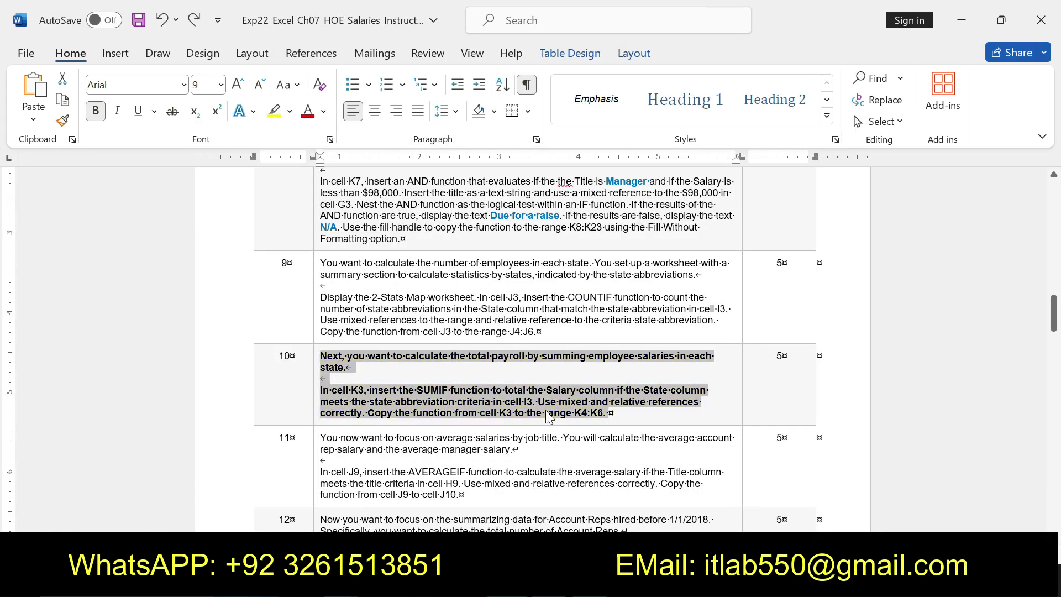
pyautogui.hotkey('ctrl', 'z')
pyautogui.moveTo(1053, 318); pyautogui.dragTo(1053, 325)
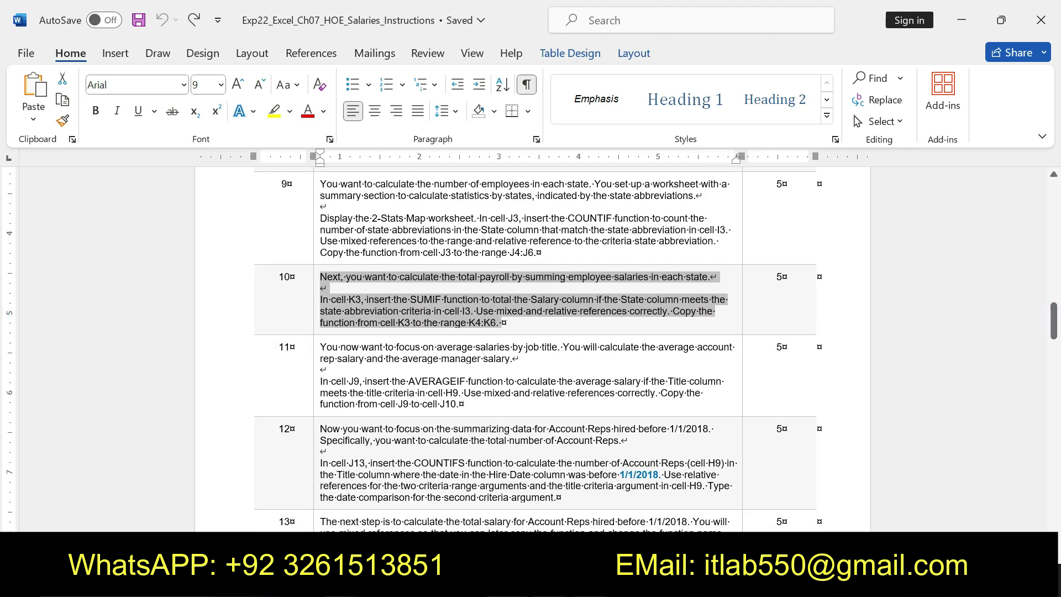
pyautogui.moveTo(321, 348); pyautogui.dragTo(514, 405)
pyautogui.click(467, 377)
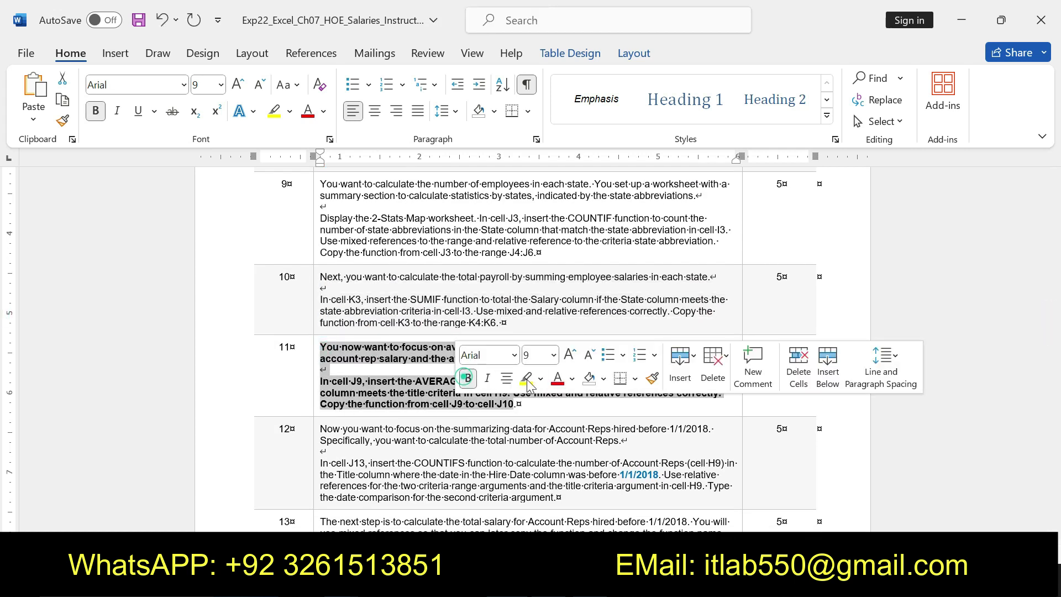
pyautogui.click(526, 382)
pyautogui.click(320, 381)
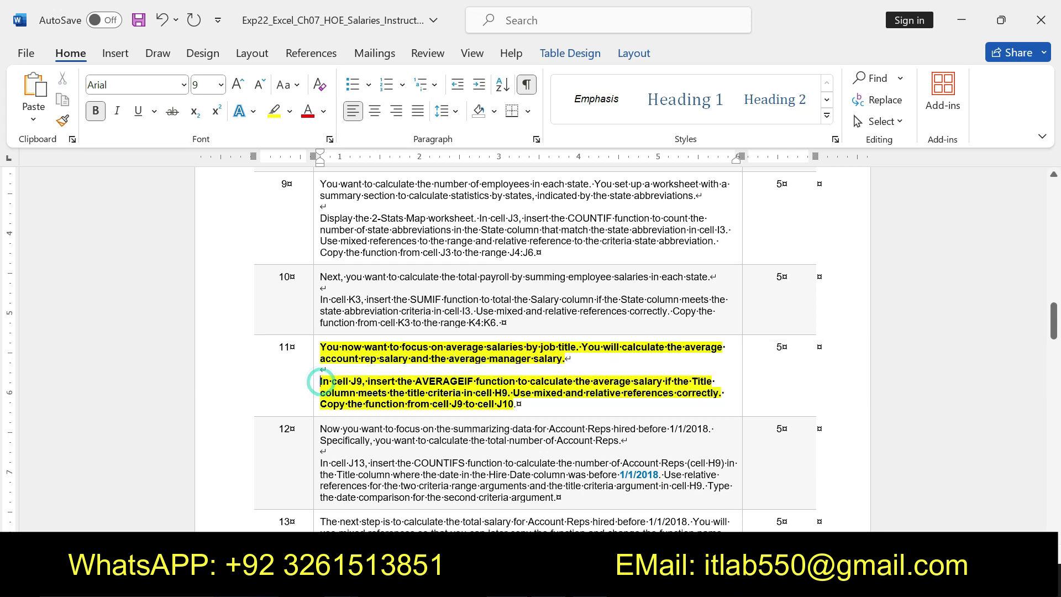
pyautogui.moveTo(320, 381)
pyautogui.mouseDown()
pyautogui.moveTo(712, 382)
pyautogui.moveTo(516, 405)
pyautogui.mouseUp()
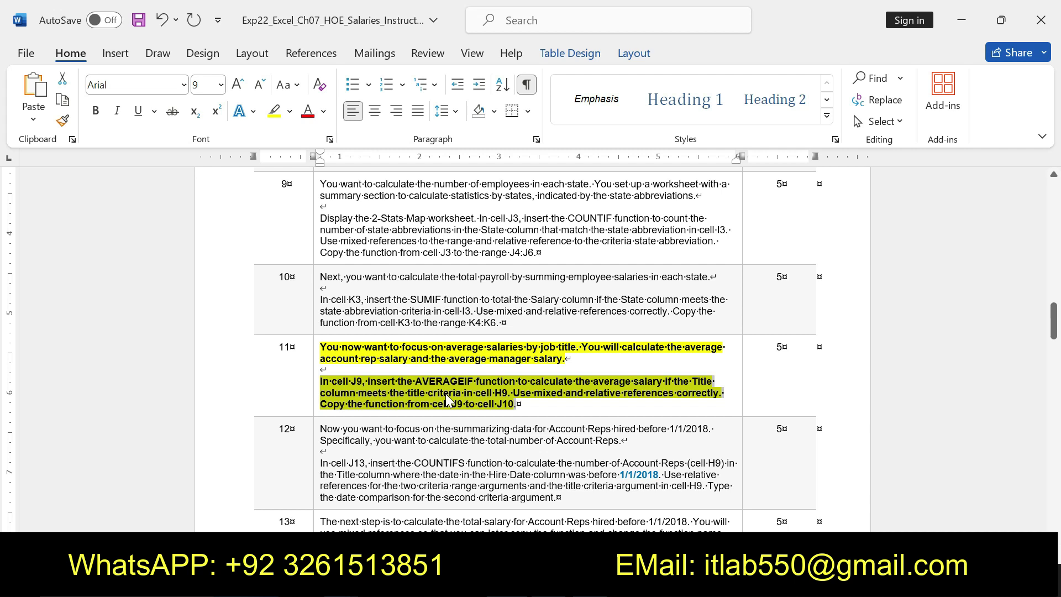
# Read step 11's AVERAGEIF instruction in Word, then return to the Excel salary workbook.
pyautogui.click(430, 382)
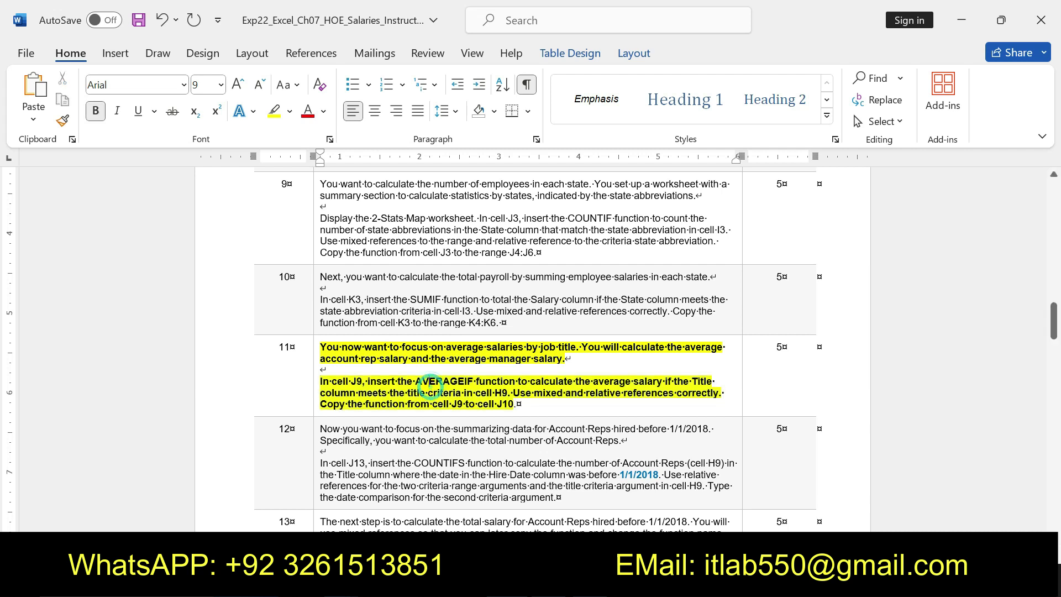
pyautogui.click(317, 381)
pyautogui.click(325, 380)
pyautogui.moveTo(322, 382); pyautogui.dragTo(607, 393)
pyautogui.click(322, 381)
pyautogui.moveTo(320, 381); pyautogui.dragTo(680, 381)
pyautogui.hotkey('alt', 'Tab')
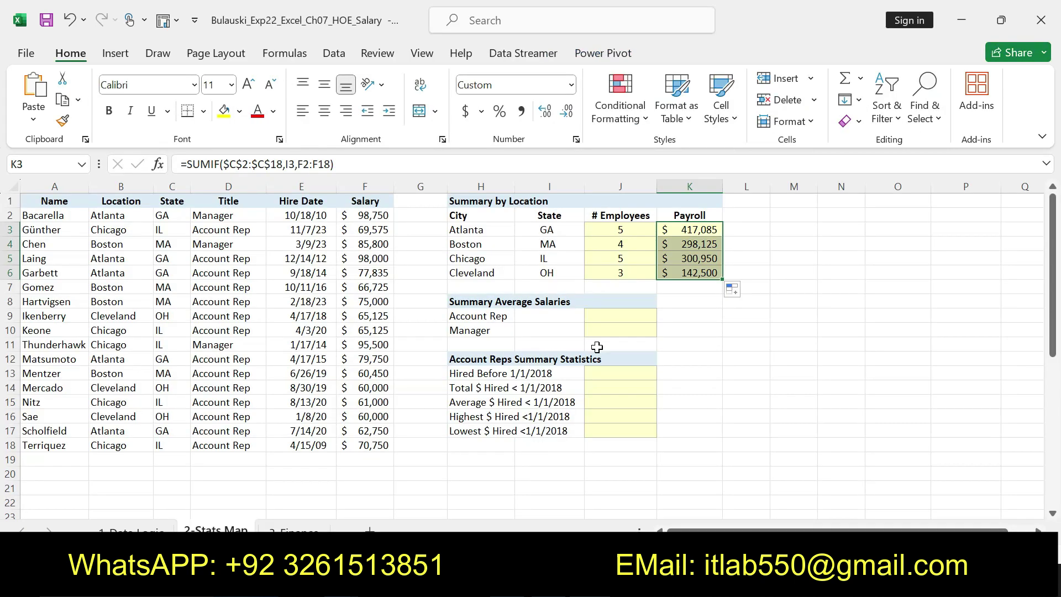
# Enter =AVERAGEIF($D$2:$D$18,H9,$F$2:$F$18) in J9 for the Account Rep average of $69,435.
pyautogui.click(606, 316)
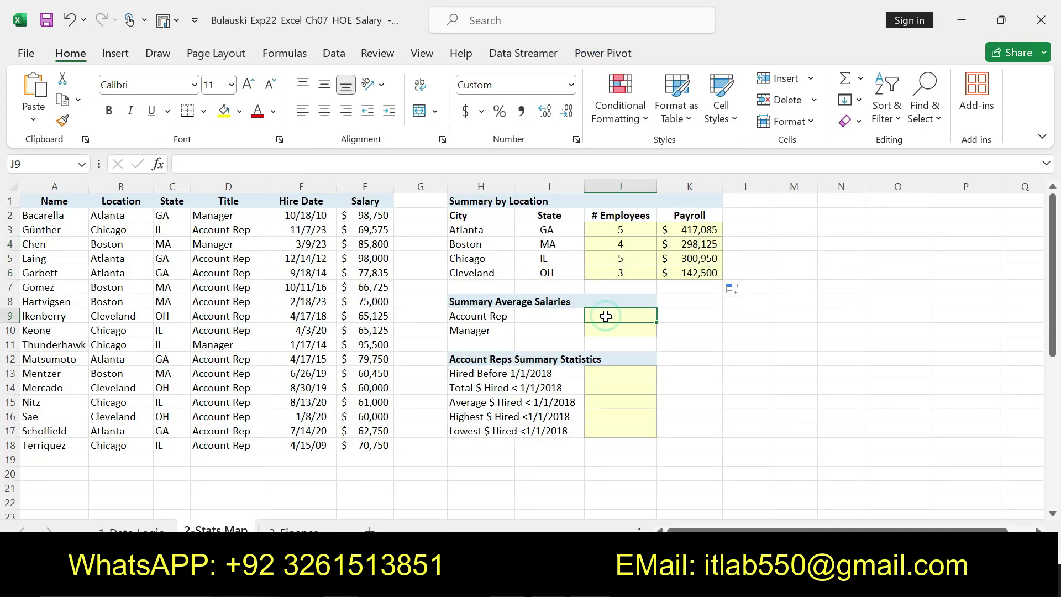
pyautogui.write('=')
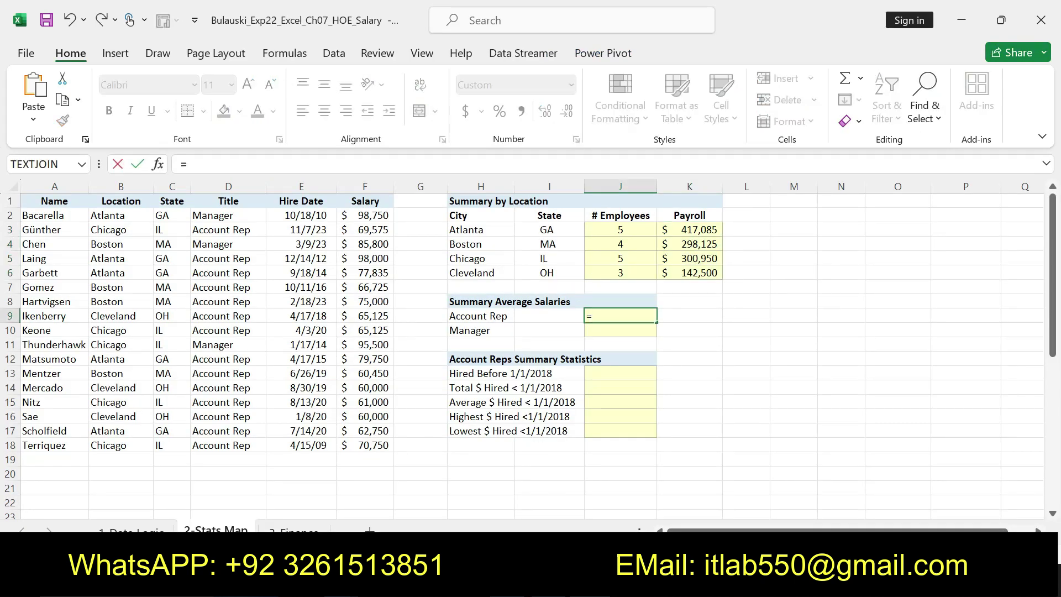
pyautogui.write('AVE')
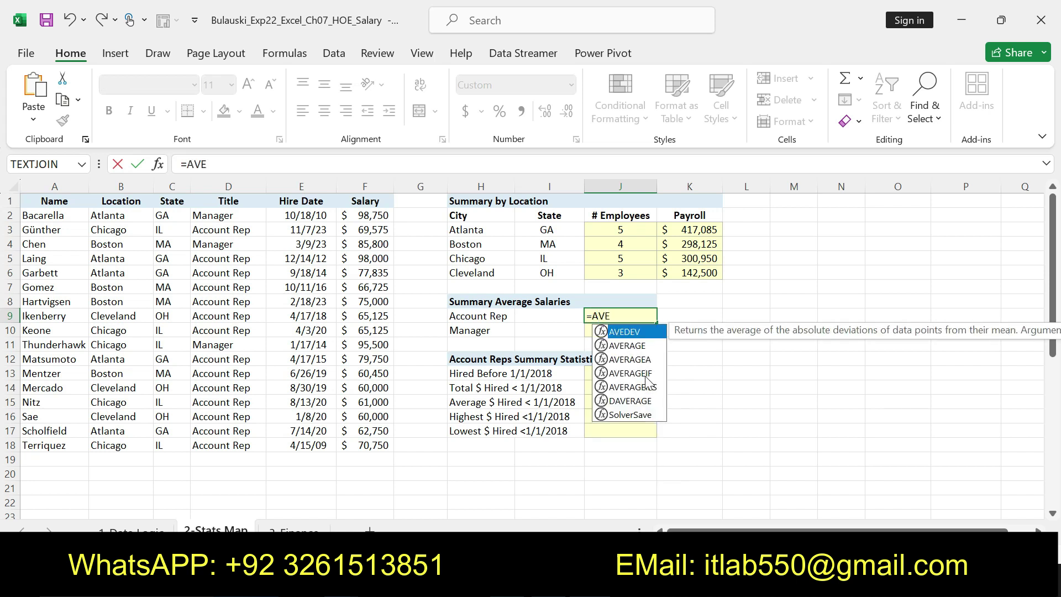
pyautogui.doubleClick(629, 373)
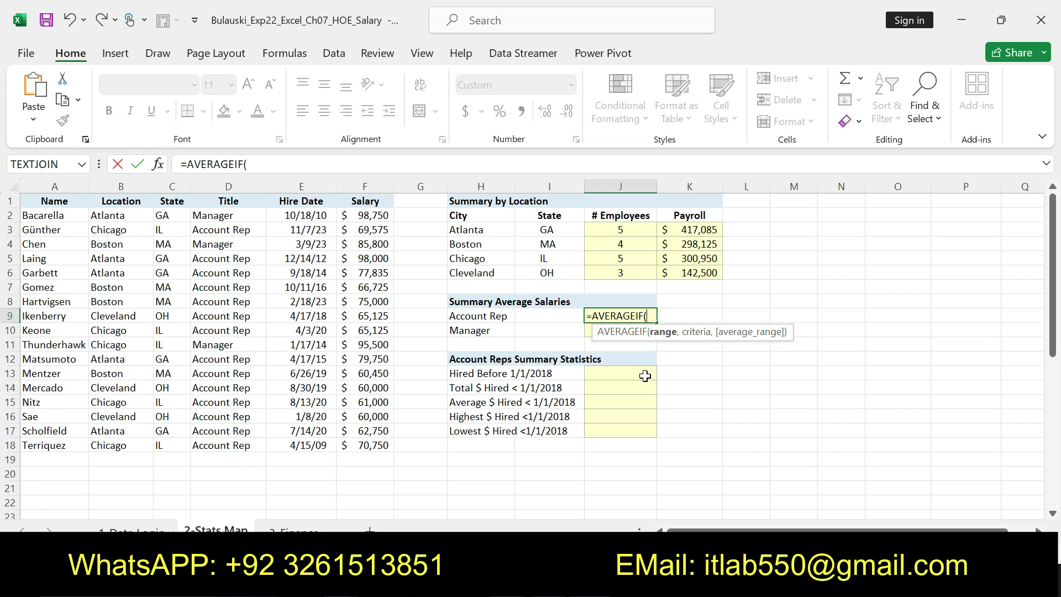
pyautogui.write('D2')
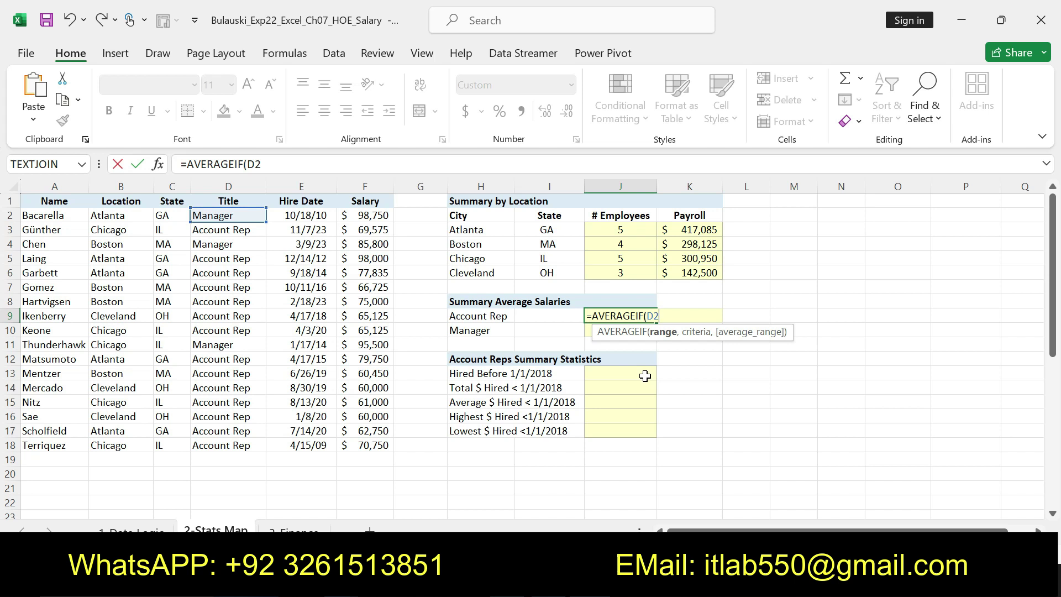
pyautogui.write(':D18')
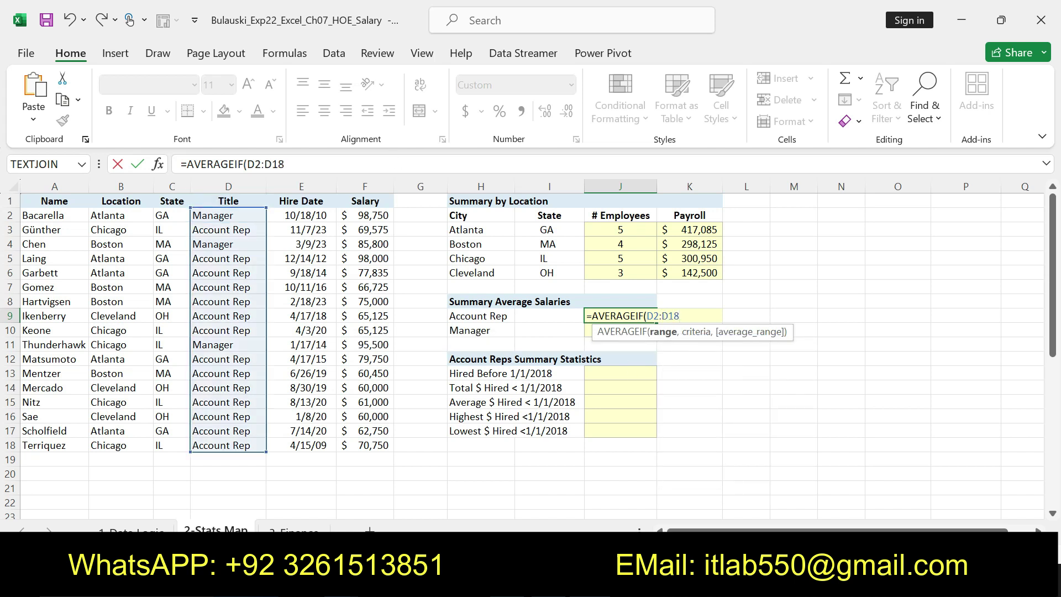
pyautogui.moveTo(247, 164); pyautogui.dragTo(281, 164)
pyautogui.press('F4')
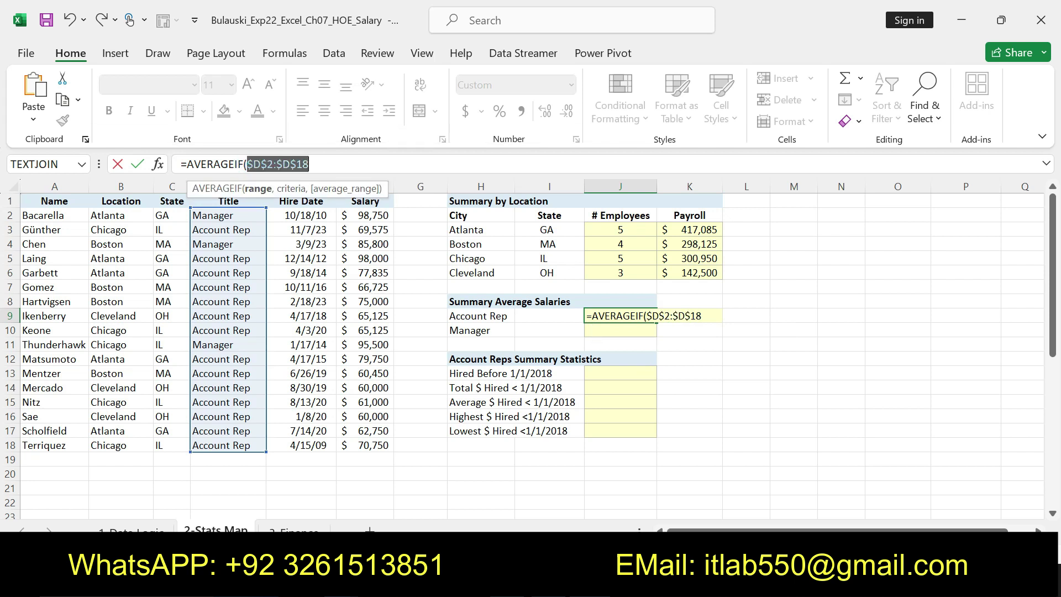
pyautogui.click(320, 164)
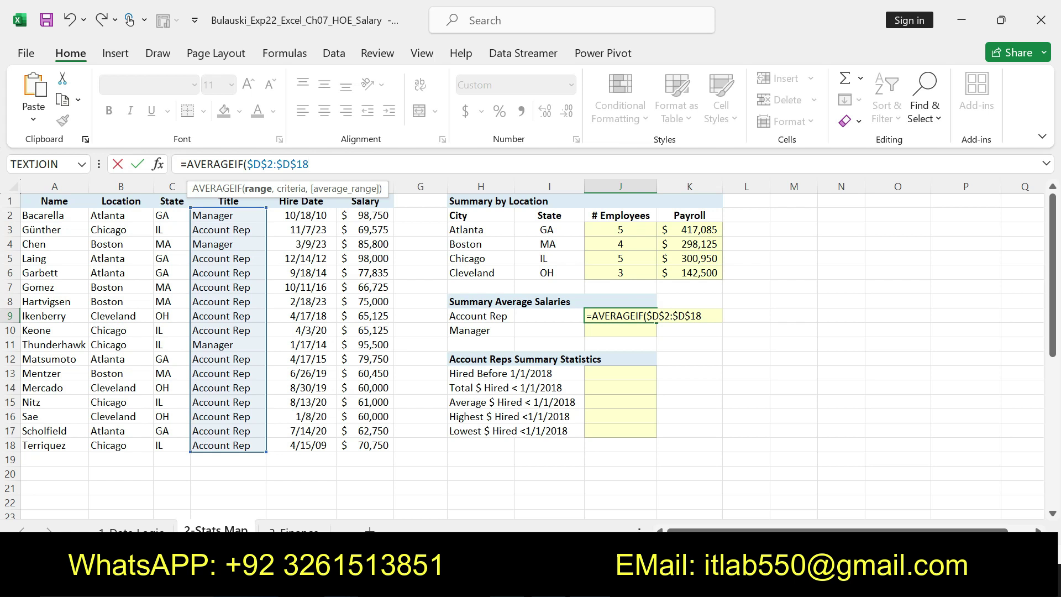
pyautogui.write(',H9,')
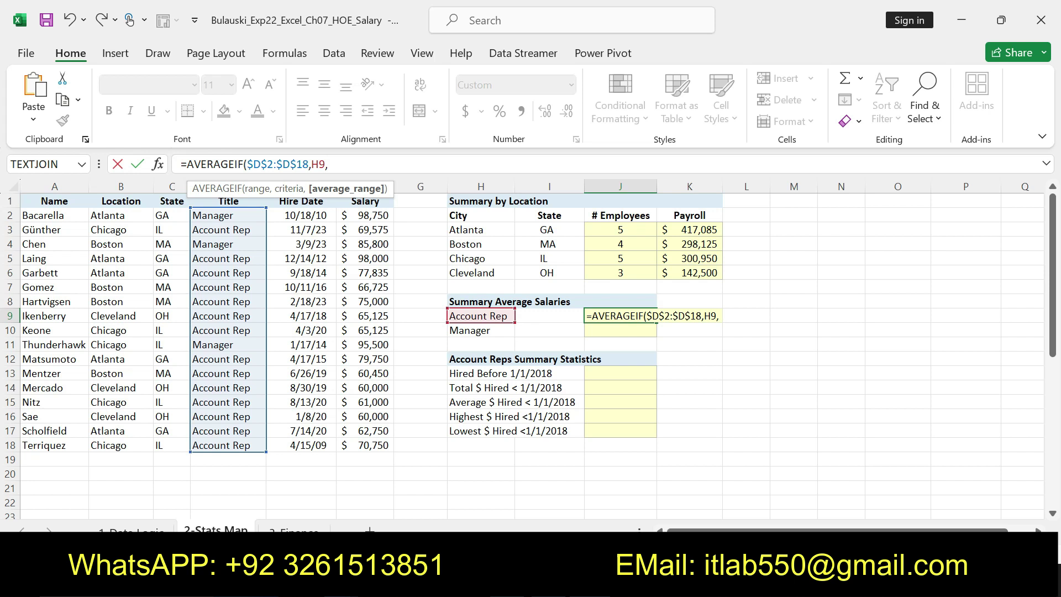
pyautogui.write('F2')
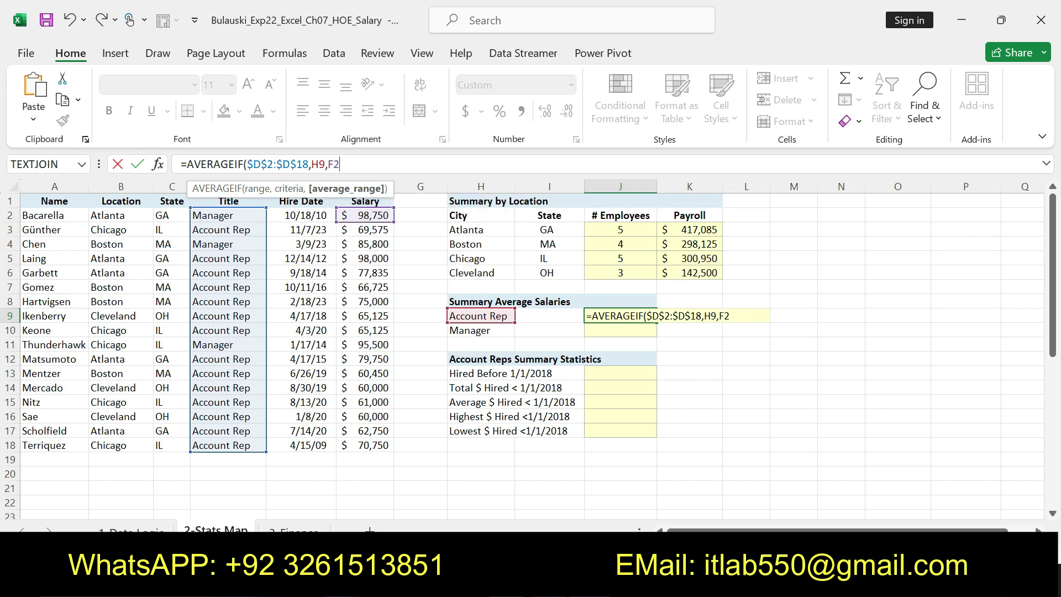
pyautogui.write(':F18')
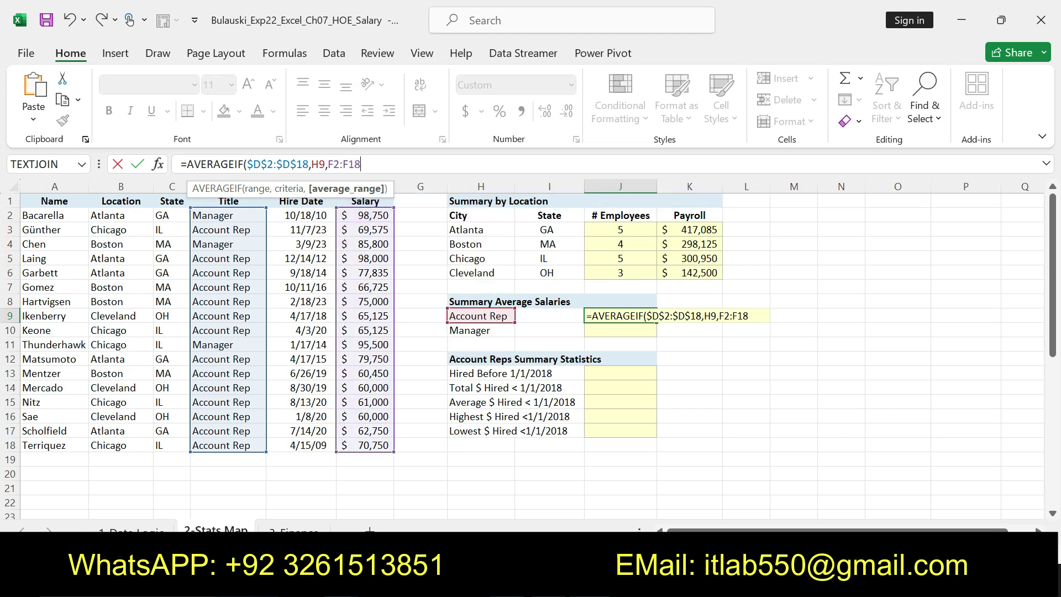
pyautogui.write(')')
pyautogui.moveTo(329, 164); pyautogui.dragTo(360, 164)
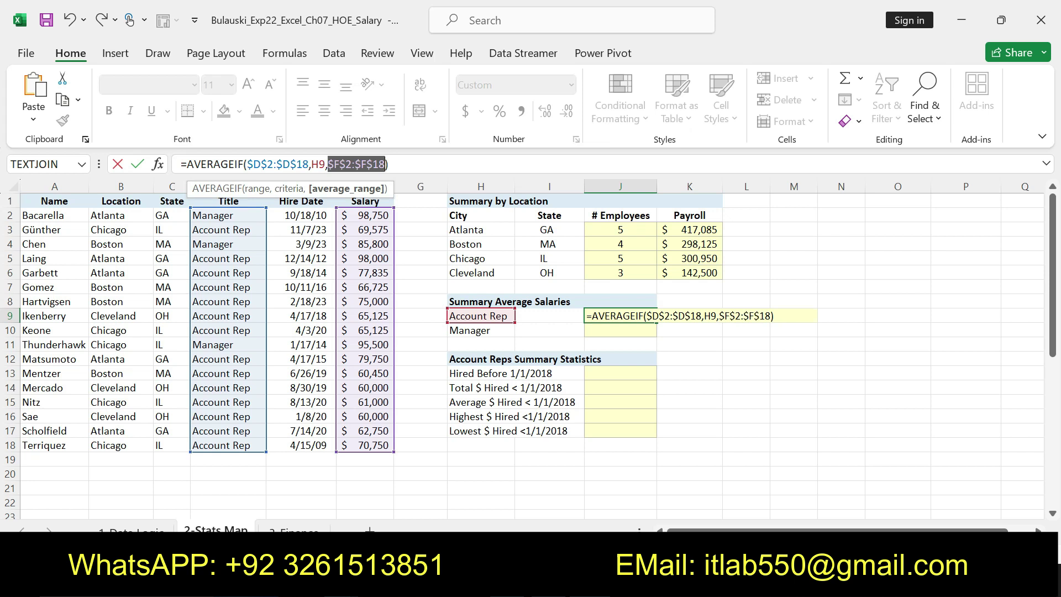
pyautogui.press('F4')
pyautogui.press('Return')
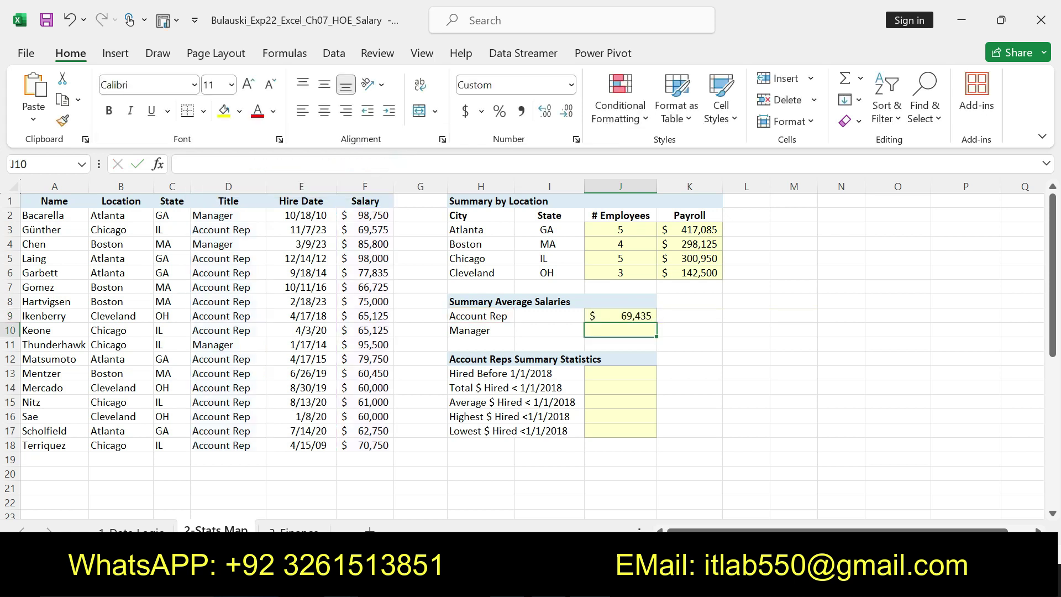
# Fill the J9 formula down to J10 for the Manager average of $93,350, then return to Word.
pyautogui.hotkey('alt', 'Tab')
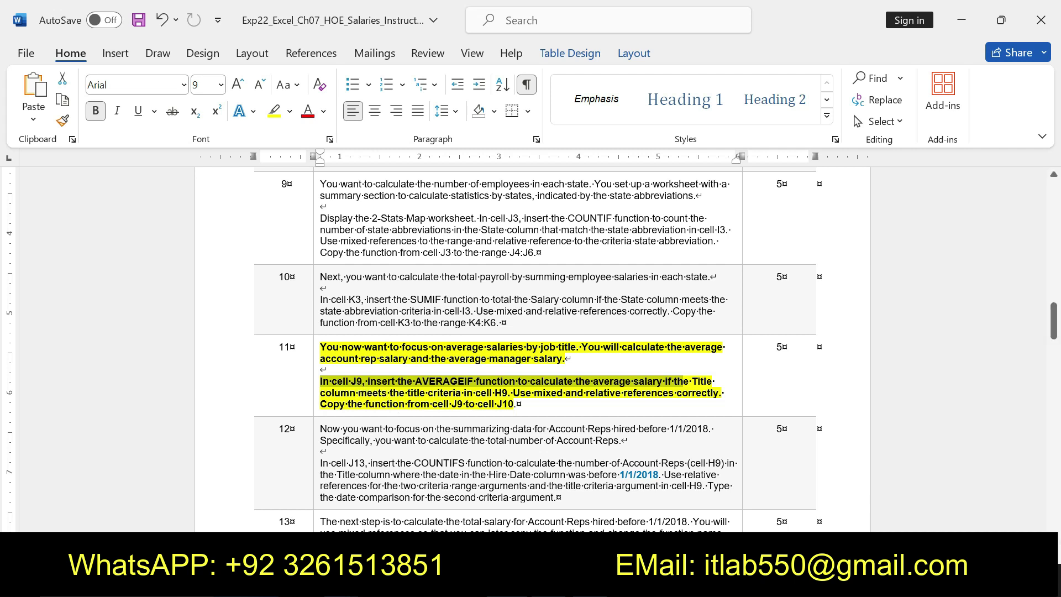
pyautogui.hotkey('alt', 'Tab')
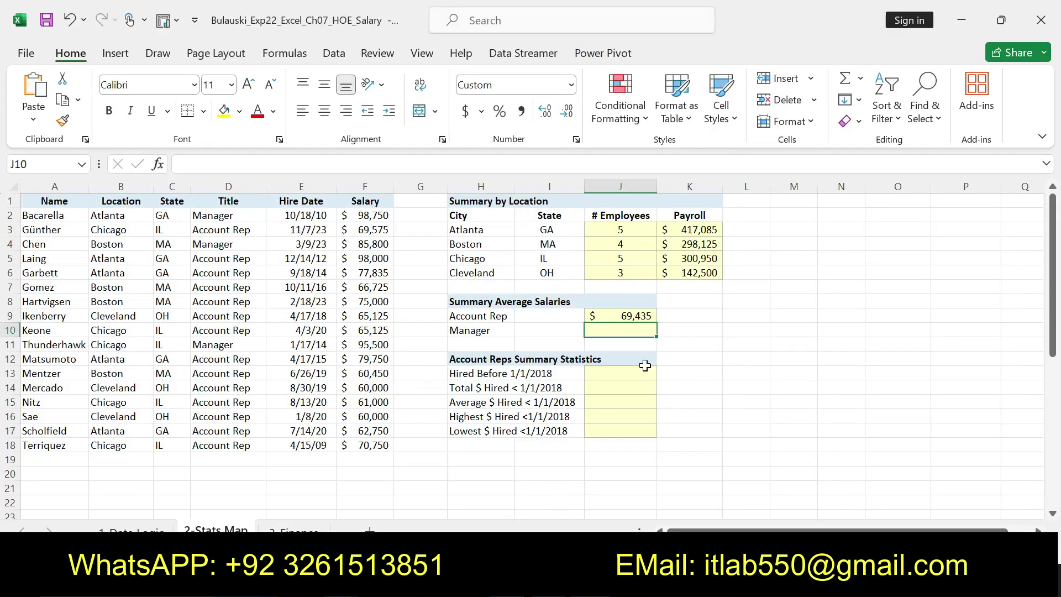
pyautogui.click(638, 315)
pyautogui.moveTo(655, 323); pyautogui.dragTo(655, 336)
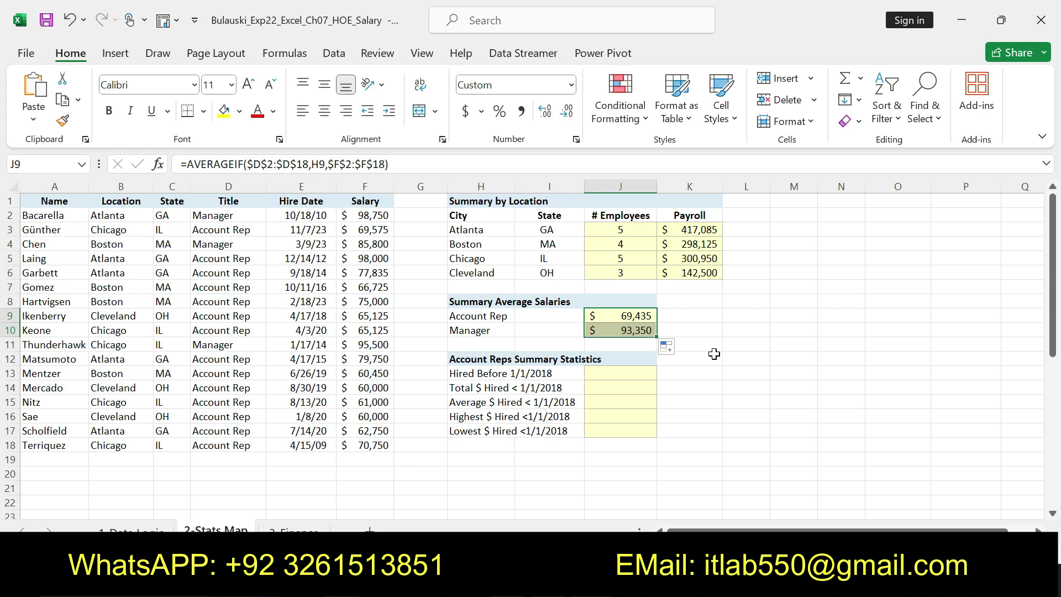
pyautogui.hotkey('alt', 'Tab')
# Undo step 11's bold and highlight, then make step 12 bold with yellow highlighting.
pyautogui.hotkey('ctrl', 'z')
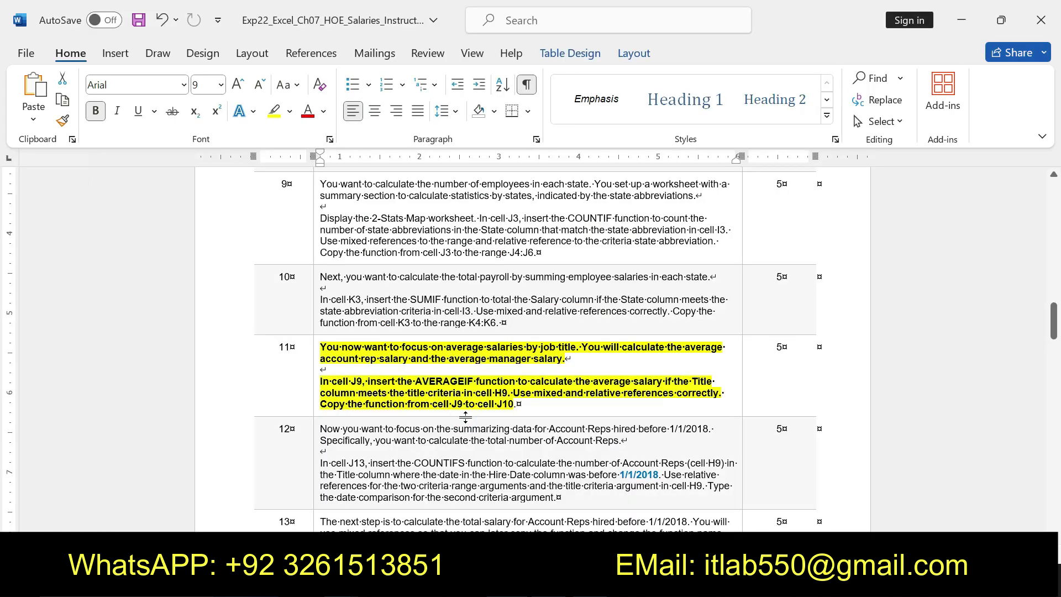
pyautogui.hotkey('ctrl', 'z')
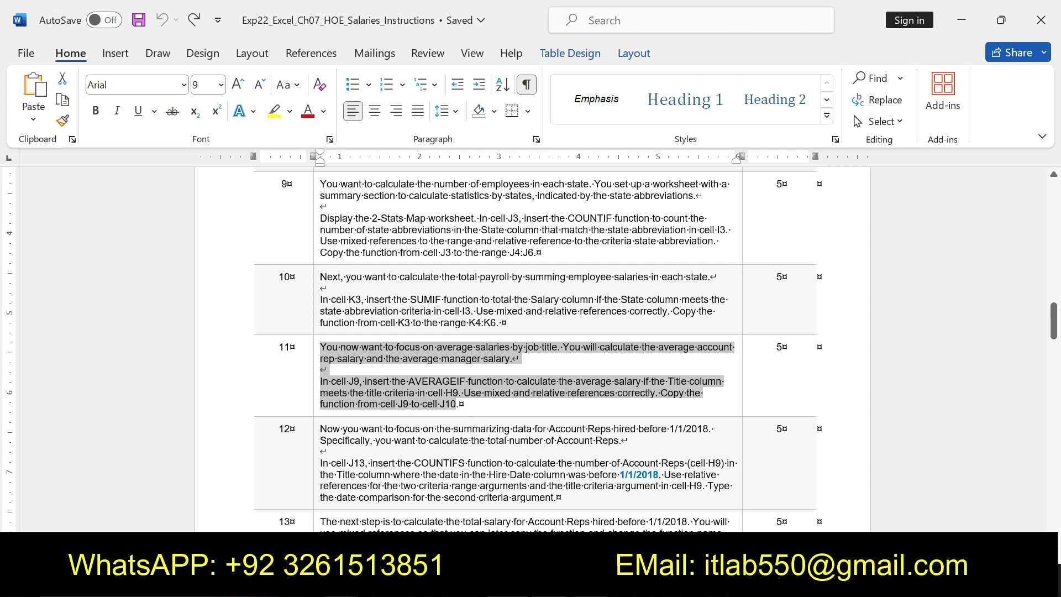
pyautogui.moveTo(320, 429); pyautogui.dragTo(556, 497)
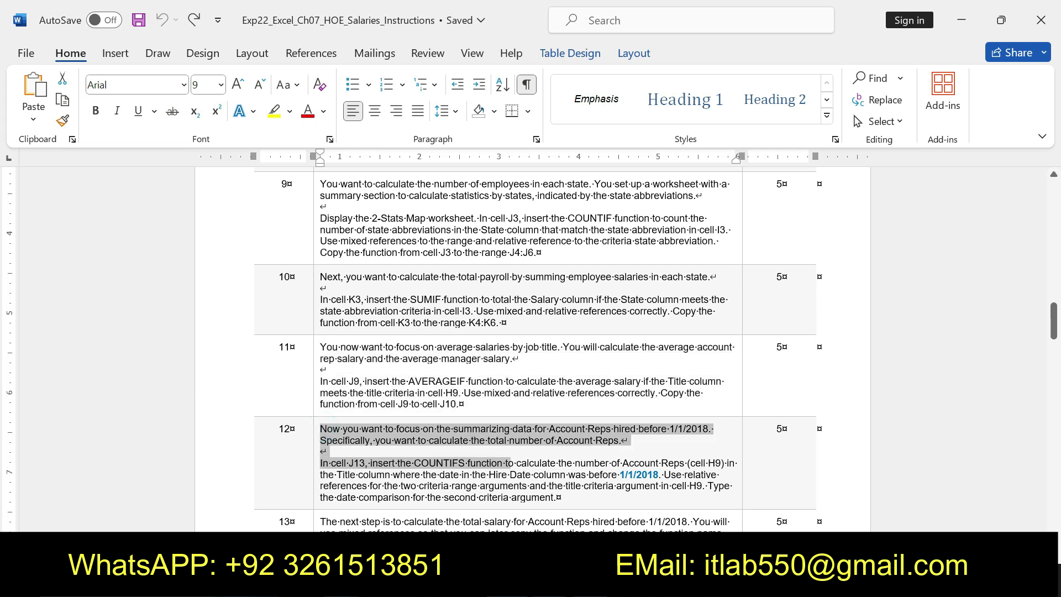
pyautogui.moveTo(1053, 321); pyautogui.dragTo(1053, 338)
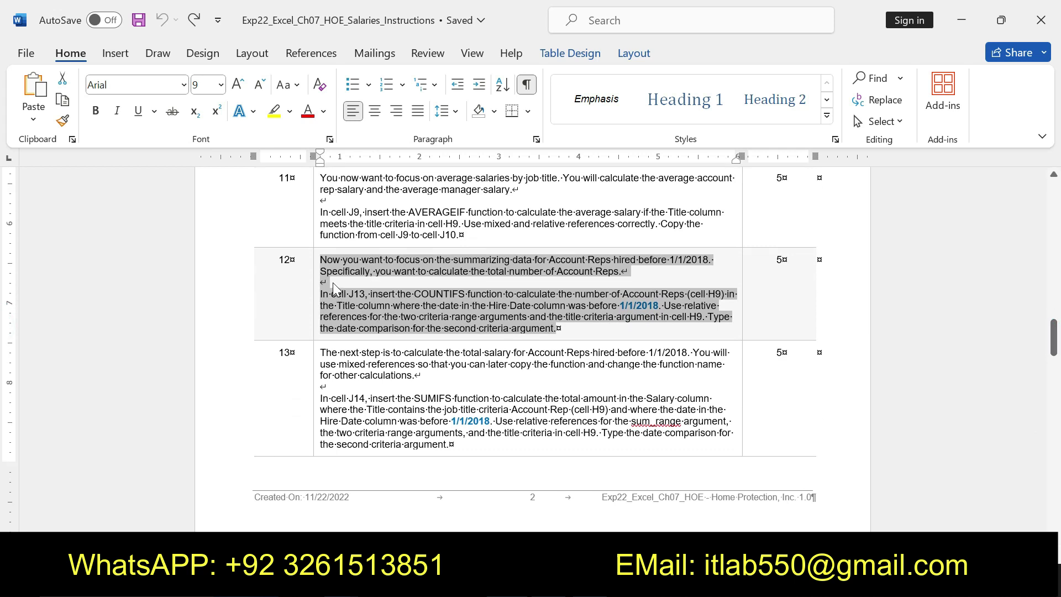
pyautogui.click(331, 269)
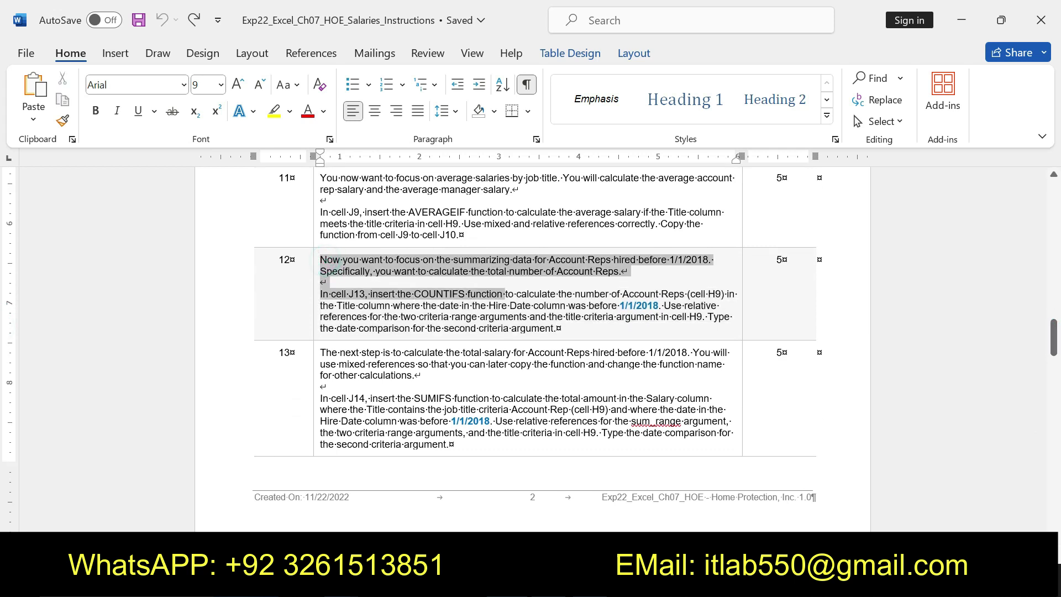
pyautogui.moveTo(331, 268); pyautogui.dragTo(555, 328)
pyautogui.click(565, 301)
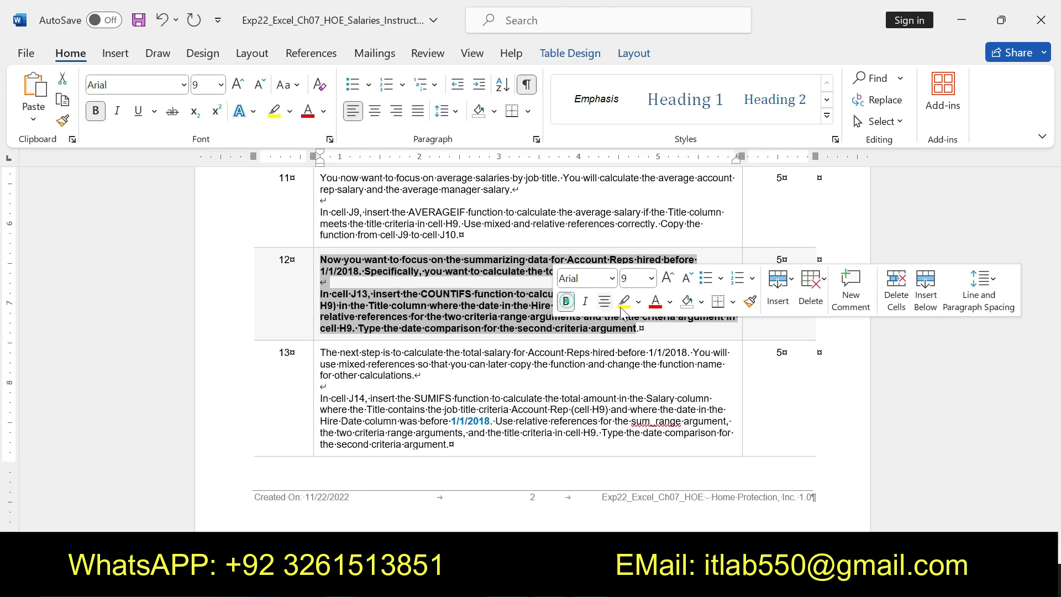
pyautogui.click(623, 303)
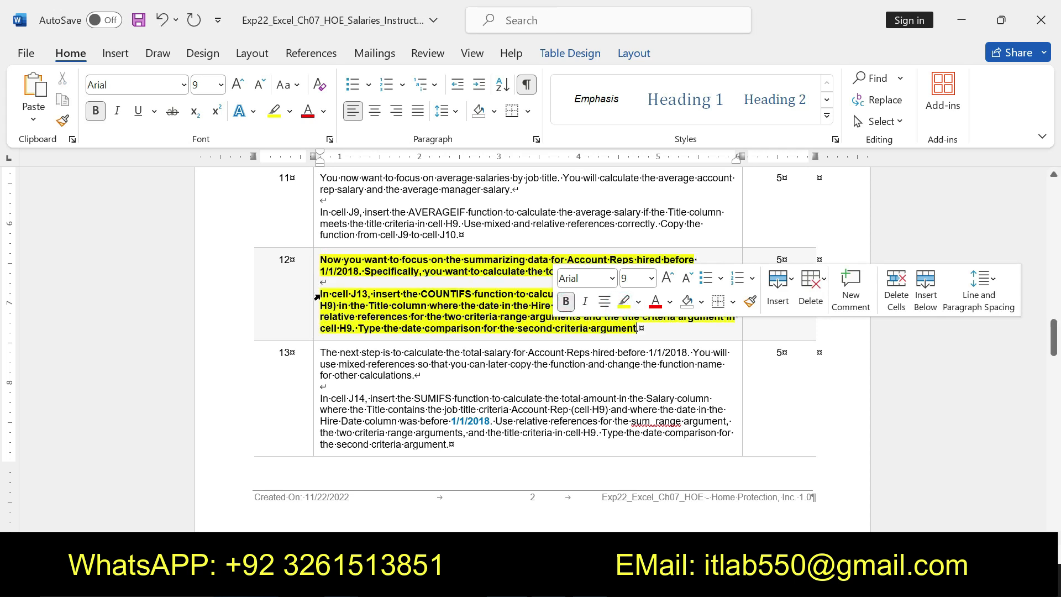
pyautogui.click(637, 328)
# Read step 12's COUNTIFS instruction for J13, then select cell J13 in the salary workbook.
pyautogui.moveTo(320, 293); pyautogui.dragTo(736, 307)
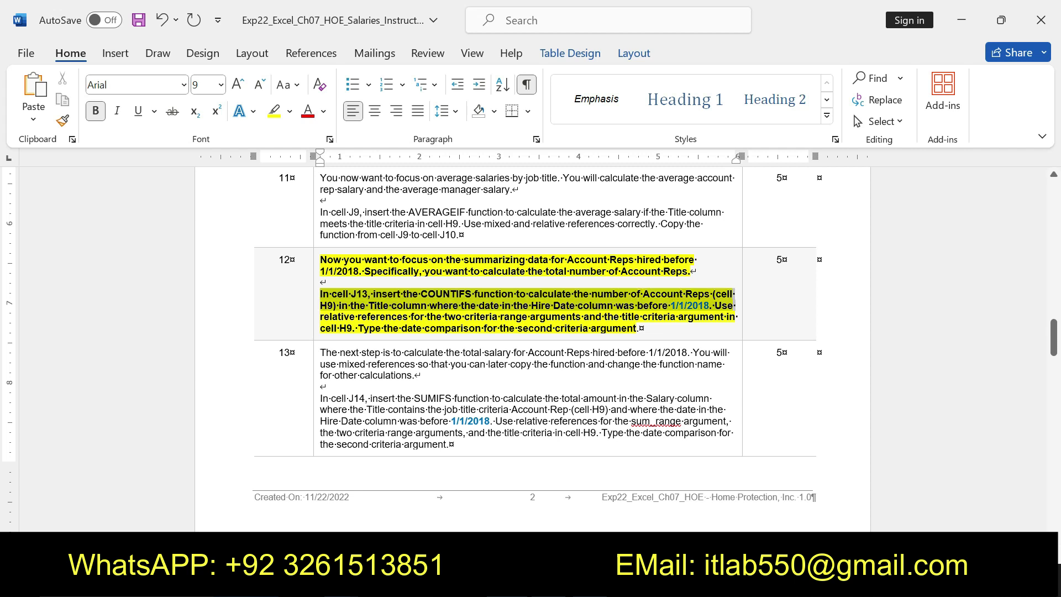
pyautogui.moveTo(735, 306); pyautogui.dragTo(638, 329)
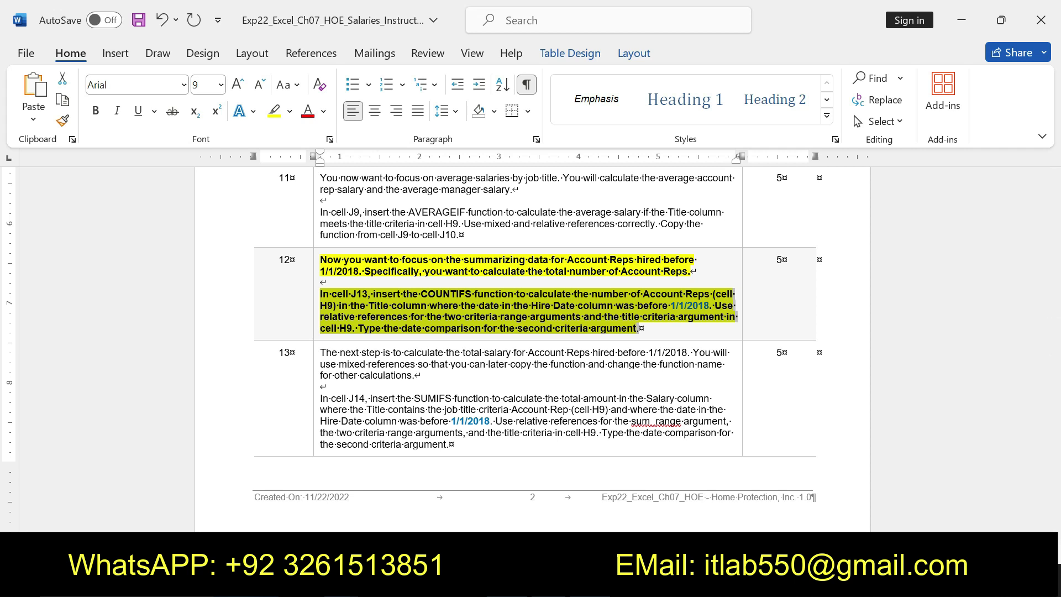
pyautogui.hotkey('alt', 'Tab')
pyautogui.click(617, 375)
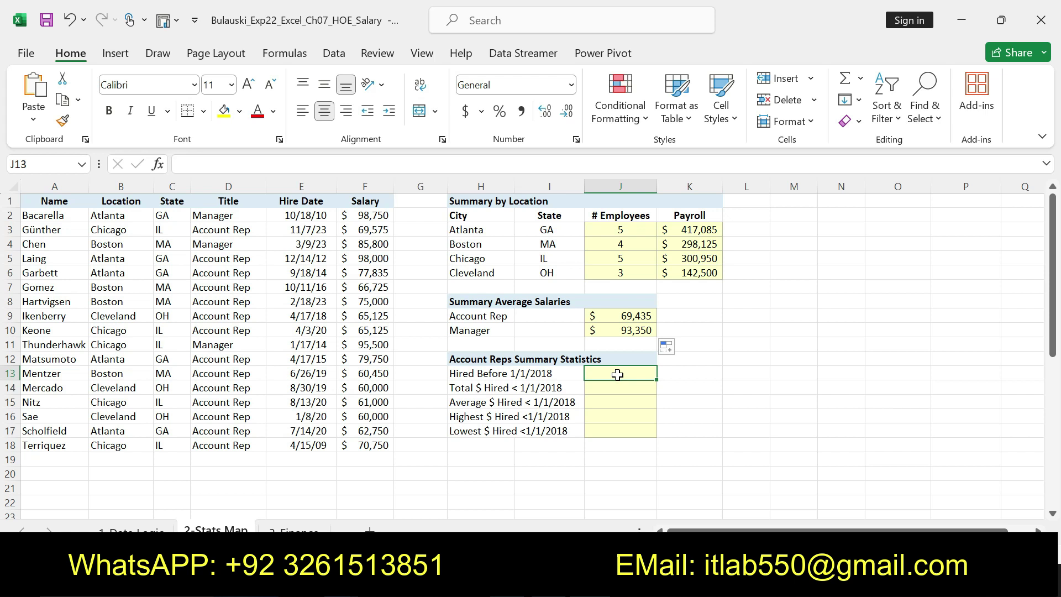
# Start J13's COUNTIFS with the absolute range $D$2:$D$18 and criterion H9.
pyautogui.write('=COUN')
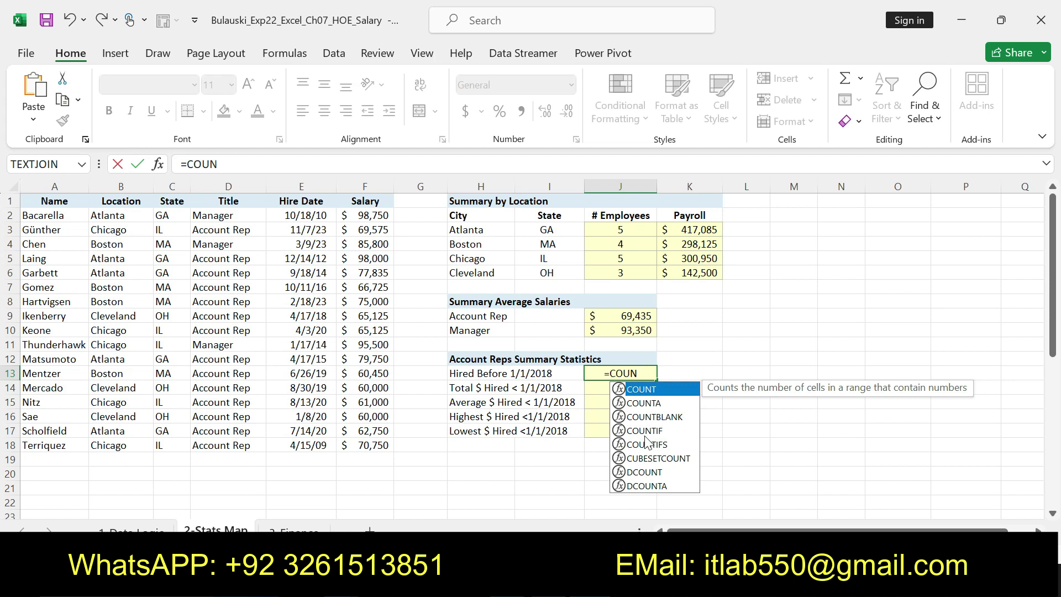
pyautogui.doubleClick(649, 443)
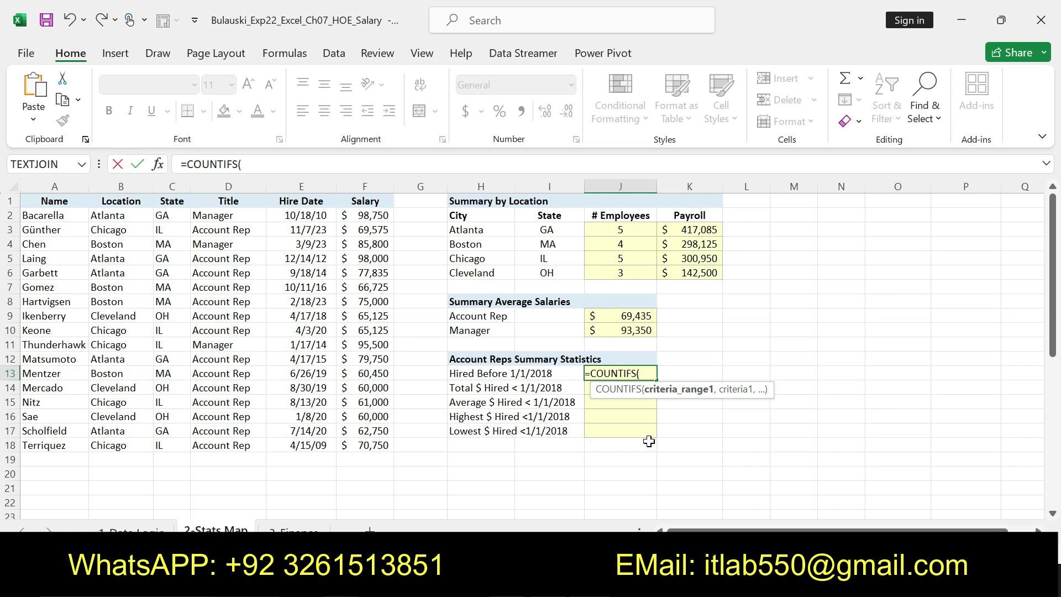
pyautogui.write('D$2:')
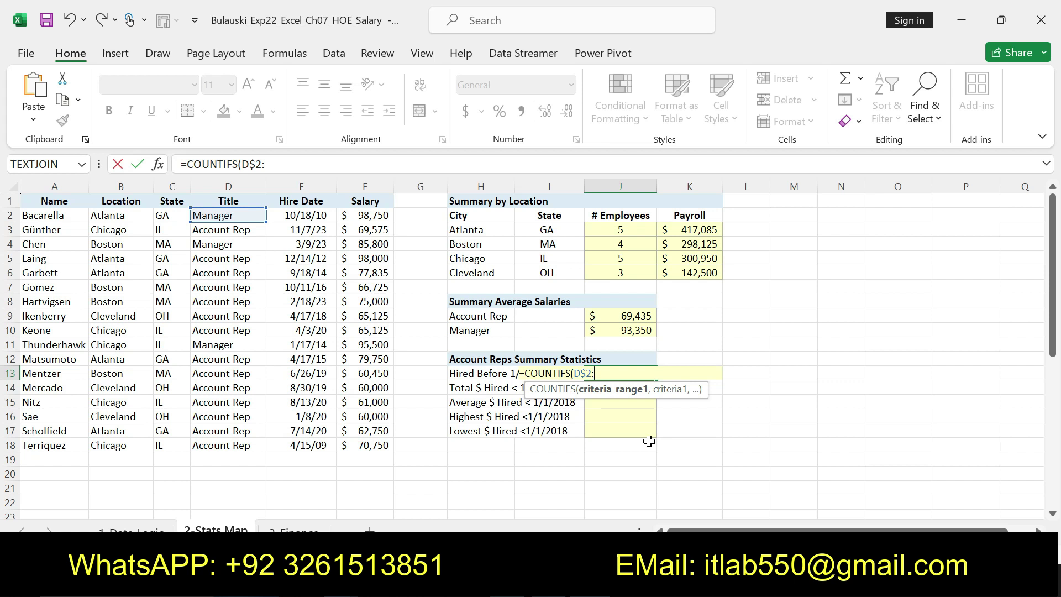
pyautogui.click(259, 164)
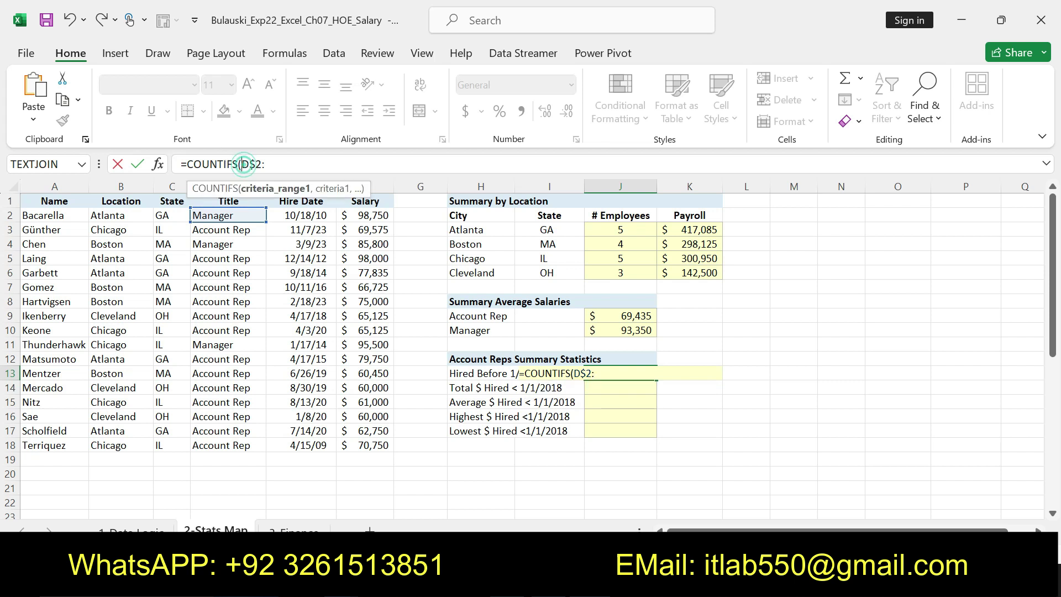
pyautogui.write('$')
pyautogui.click(271, 164)
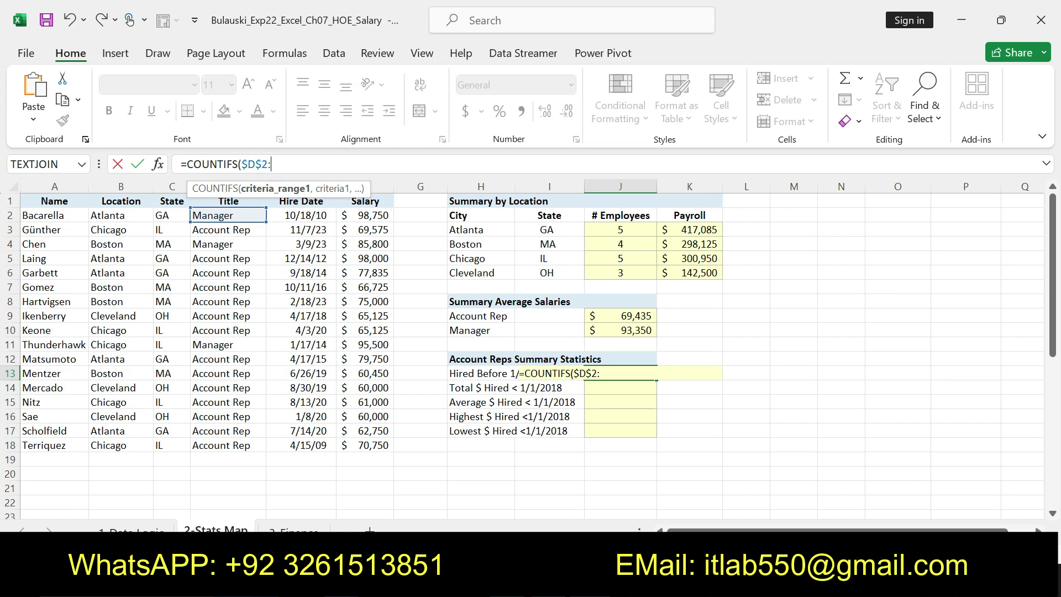
pyautogui.click(256, 165)
pyautogui.write('2')
pyautogui.press('BackSpace')
pyautogui.click(275, 164)
pyautogui.write('$D$18')
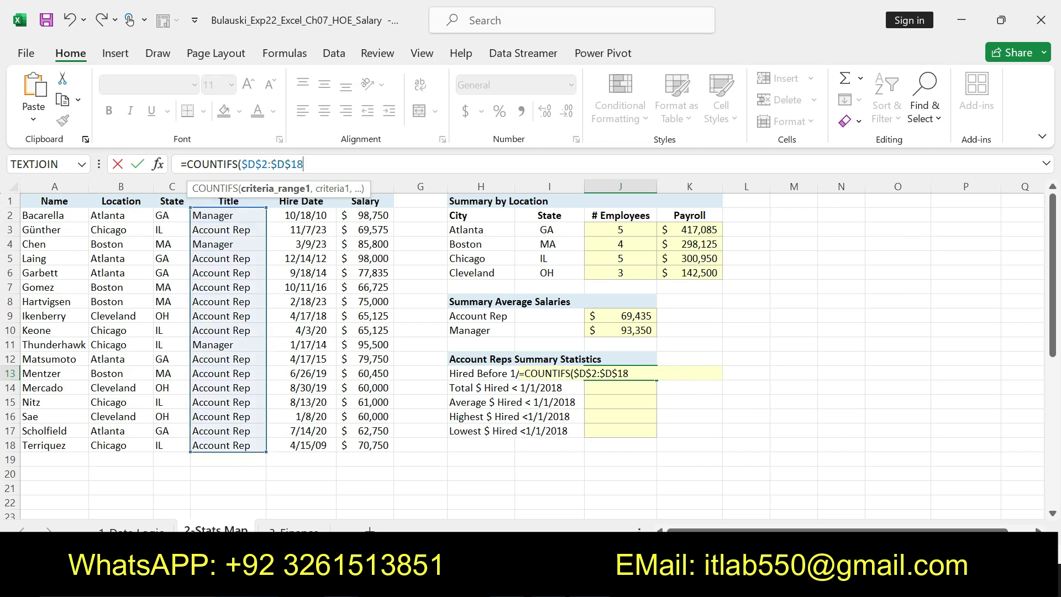
pyautogui.write(',H9')
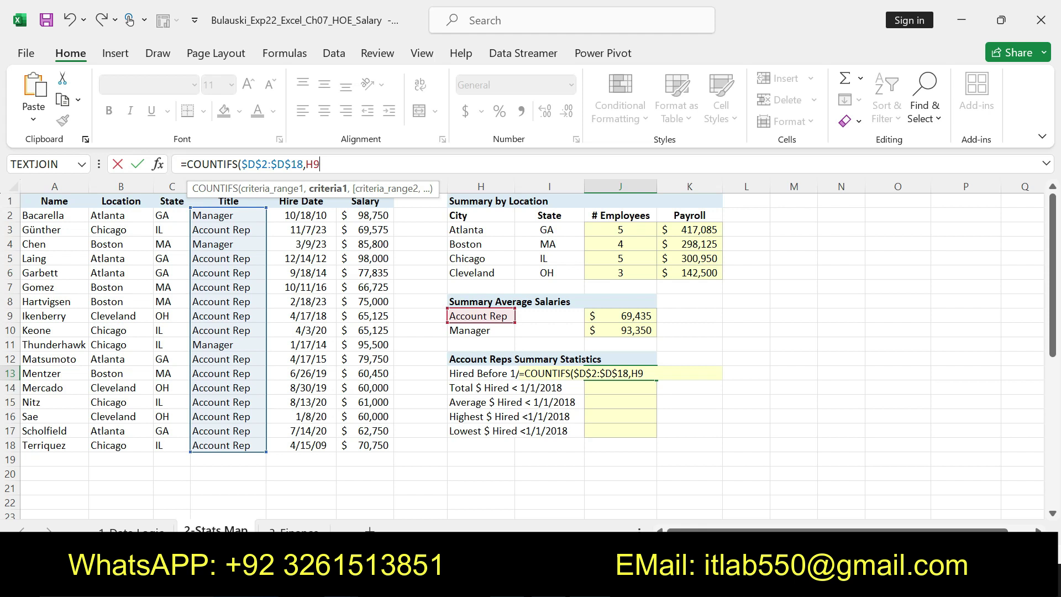
# Finish J13's COUNTIFS with $E$2:$E$18 and "<1/1/2018", giving 5 Account Reps, then return to Word.
pyautogui.write(',')
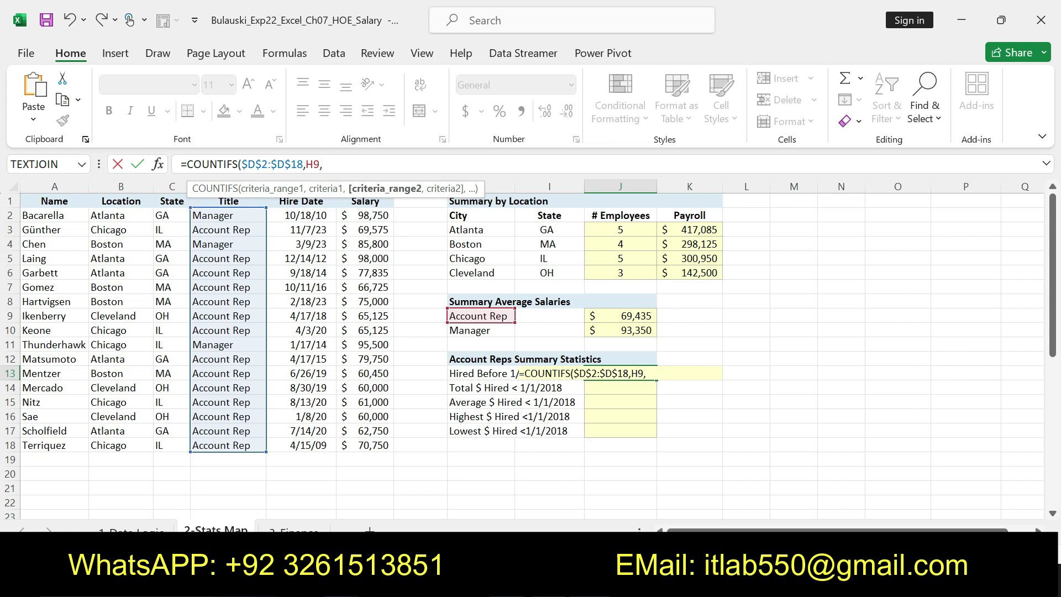
pyautogui.write('$E$')
pyautogui.write('2:')
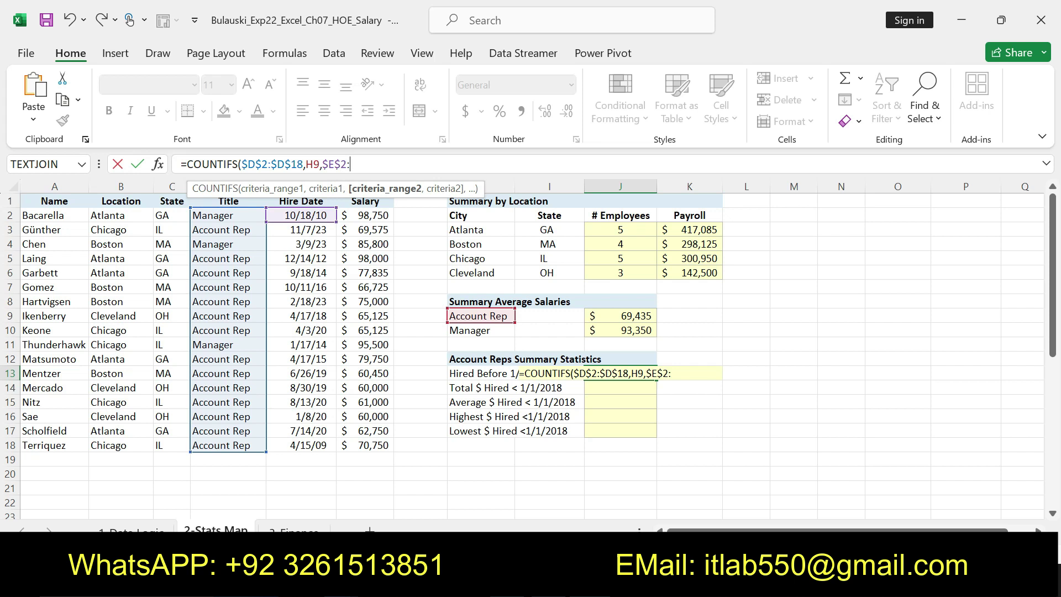
pyautogui.write('$E$18')
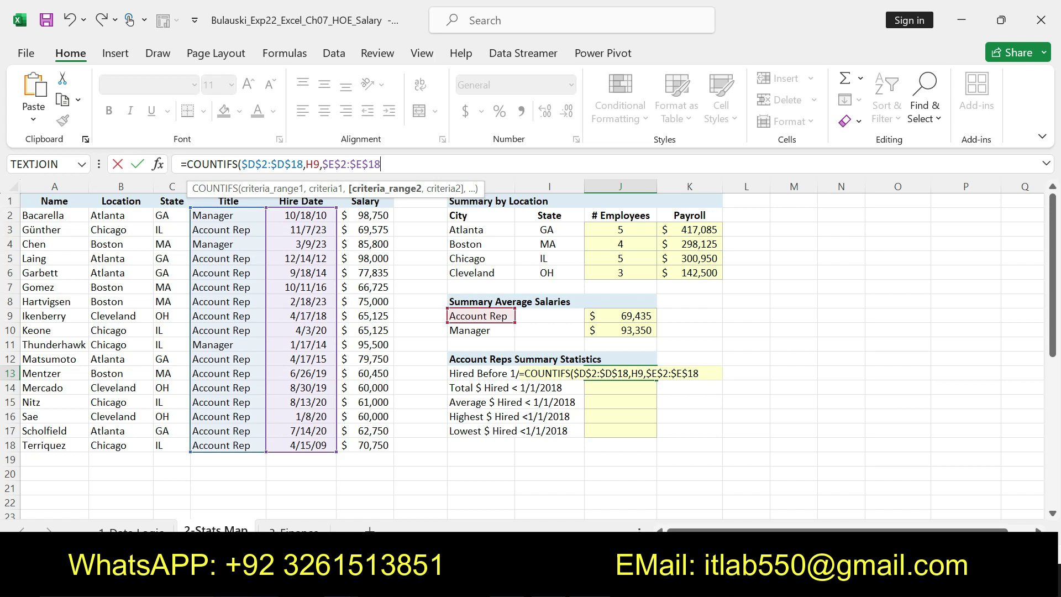
pyautogui.write(',')
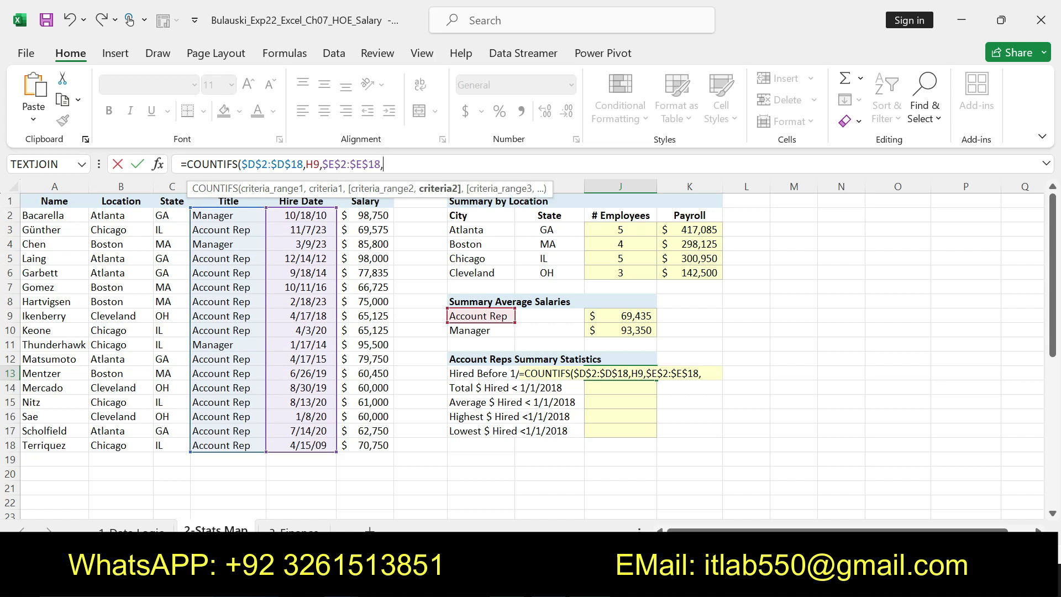
pyautogui.write('"<')
pyautogui.write('1/')
pyautogui.write('1/2018')
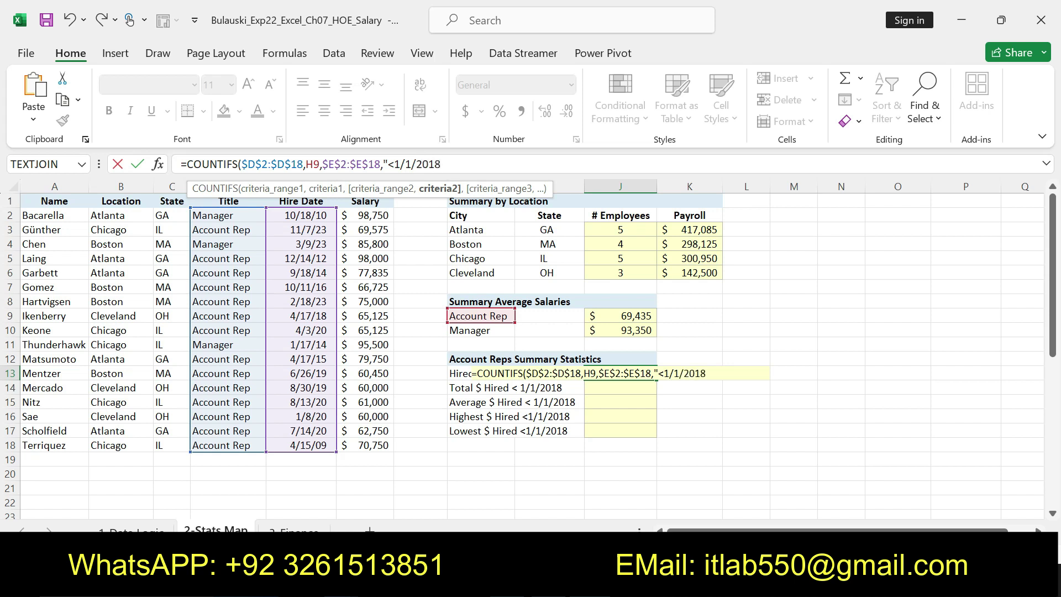
pyautogui.write('"')
pyautogui.write(')')
pyautogui.press('Return')
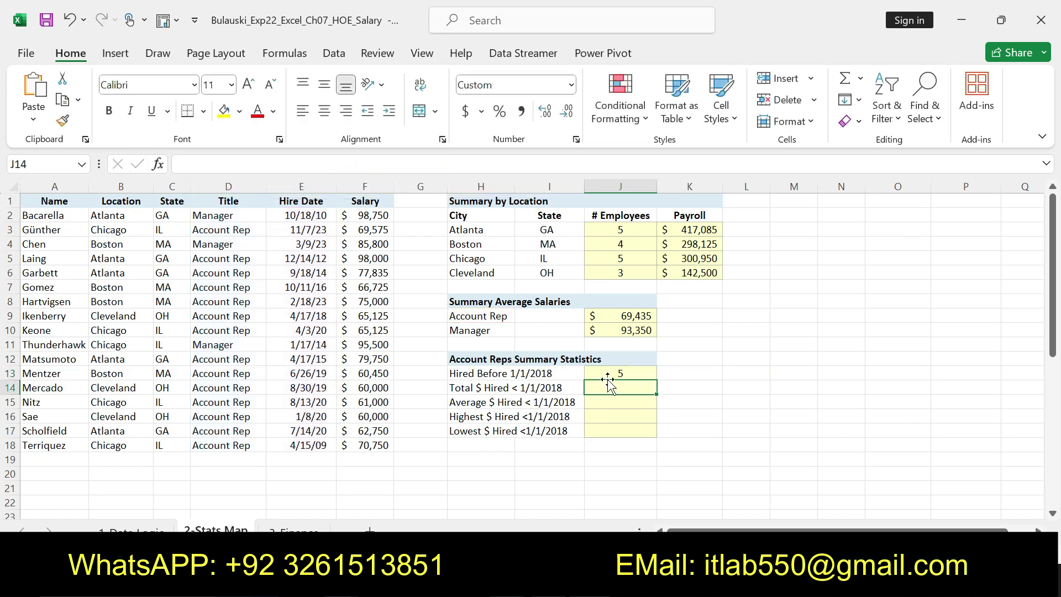
pyautogui.click(608, 373)
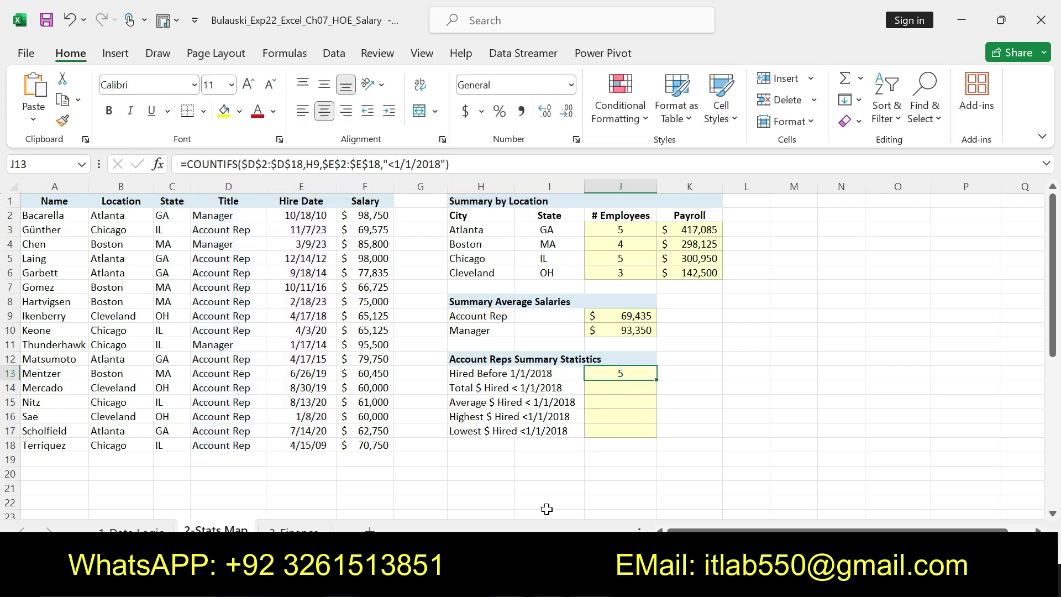
pyautogui.hotkey('alt', 'Tab')
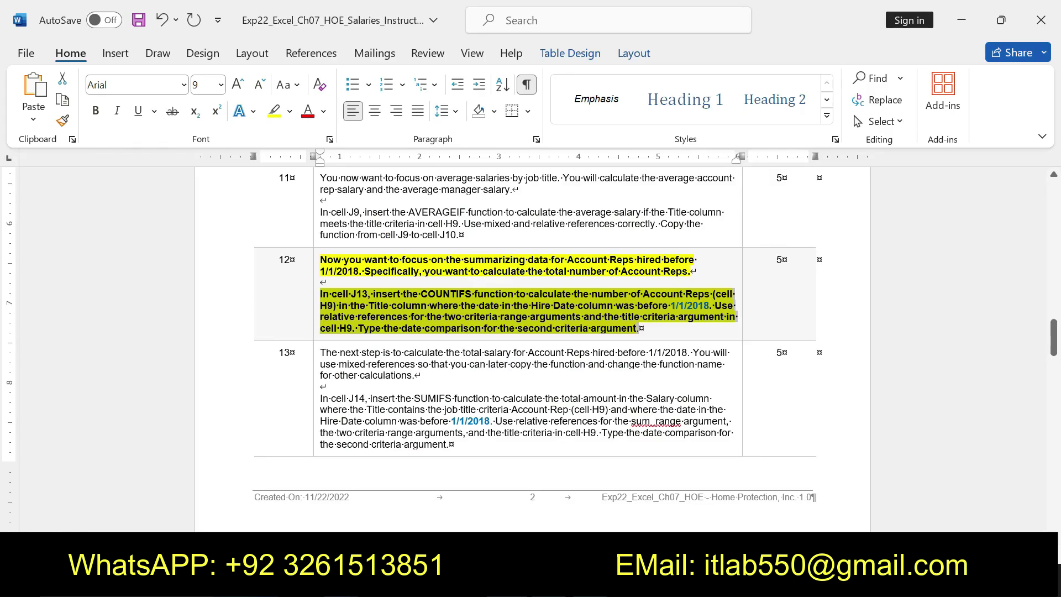
# Remove step 12's formatting and make step 13's SUMIFS instruction for J14 bold and yellow-highlighted.
pyautogui.hotkey('ctrl', 'z')
pyautogui.hotkey('ctrl', 'z')
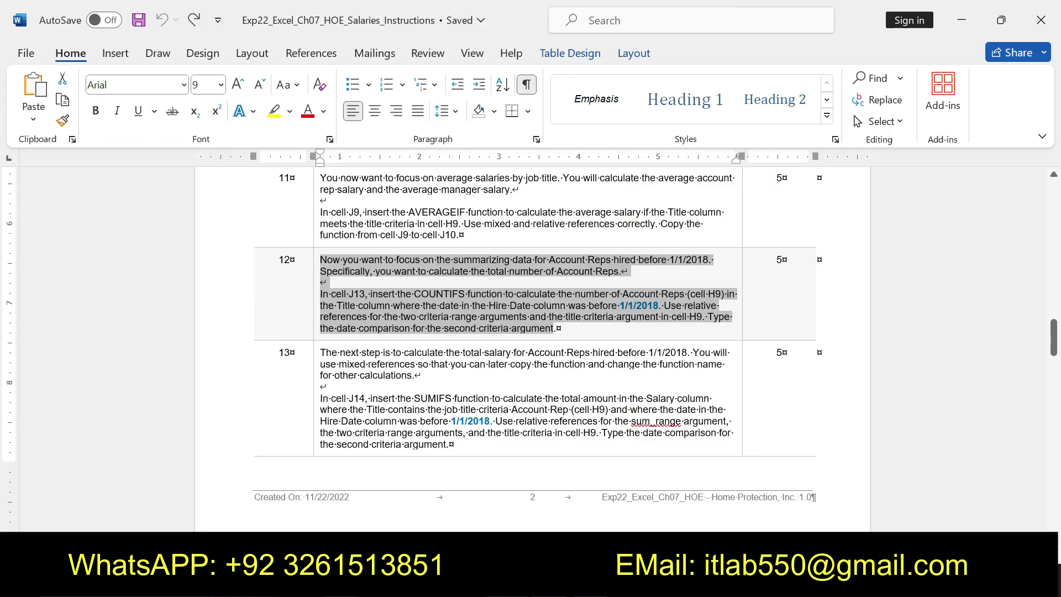
pyautogui.moveTo(319, 352); pyautogui.dragTo(452, 445)
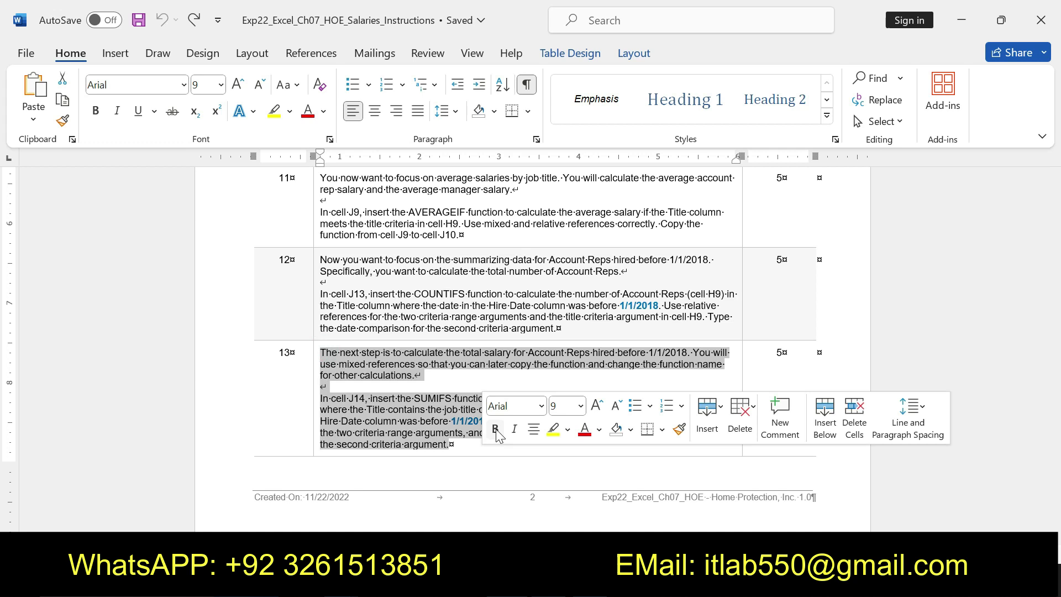
pyautogui.click(495, 430)
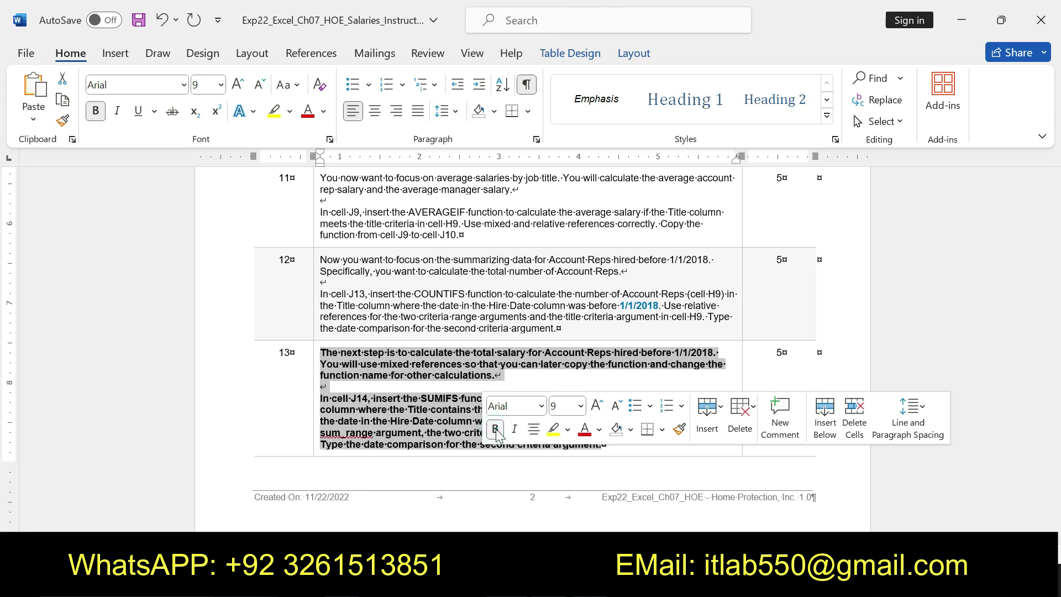
pyautogui.click(559, 434)
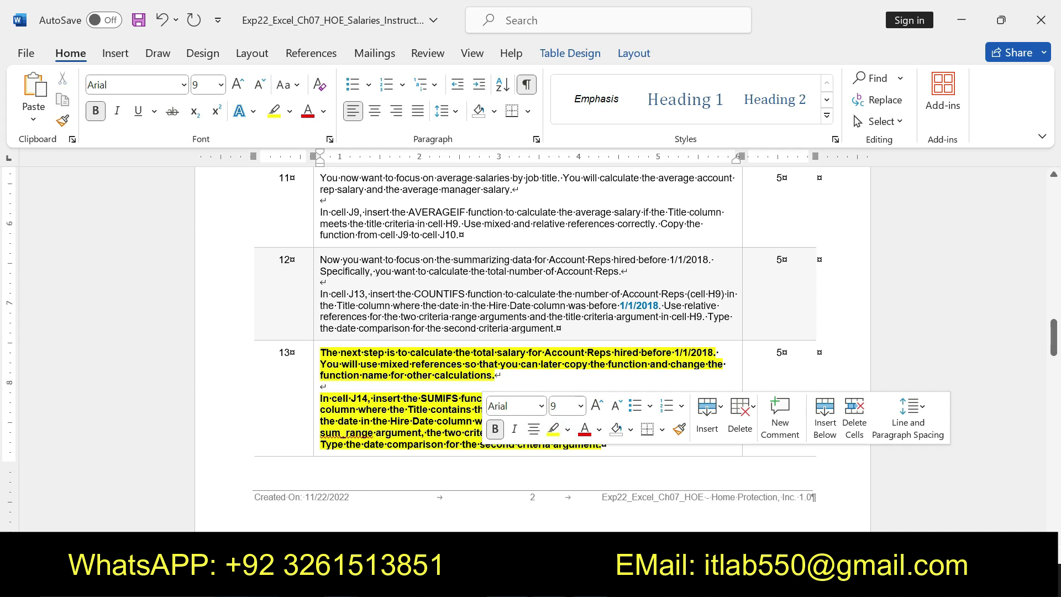
pyautogui.moveTo(320, 351); pyautogui.dragTo(603, 444)
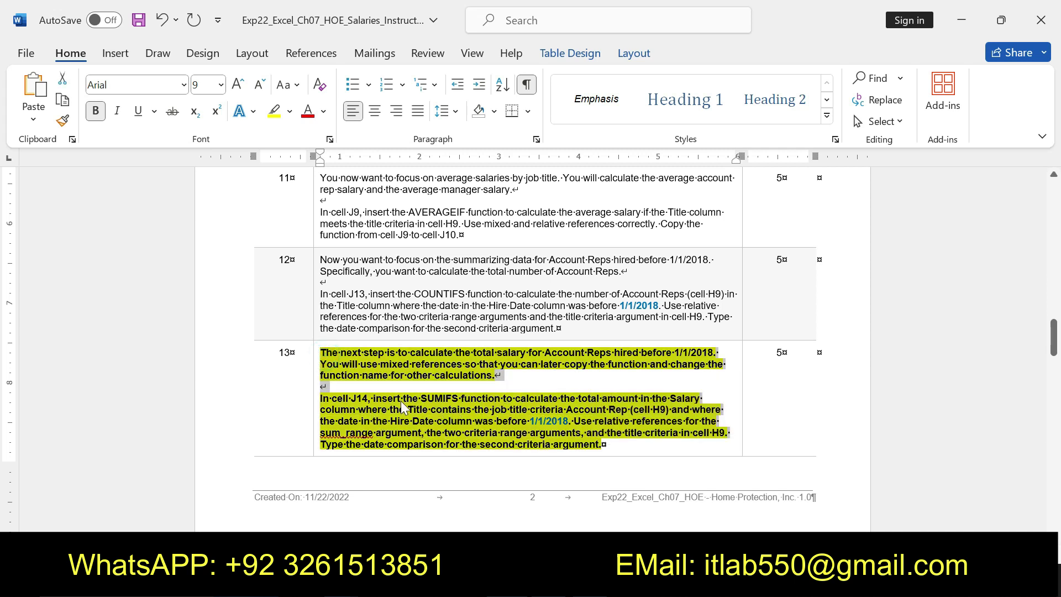
pyautogui.click(340, 408)
pyautogui.moveTo(321, 397)
pyautogui.mouseDown()
pyautogui.moveTo(510, 398)
pyautogui.moveTo(603, 445)
pyautogui.mouseUp()
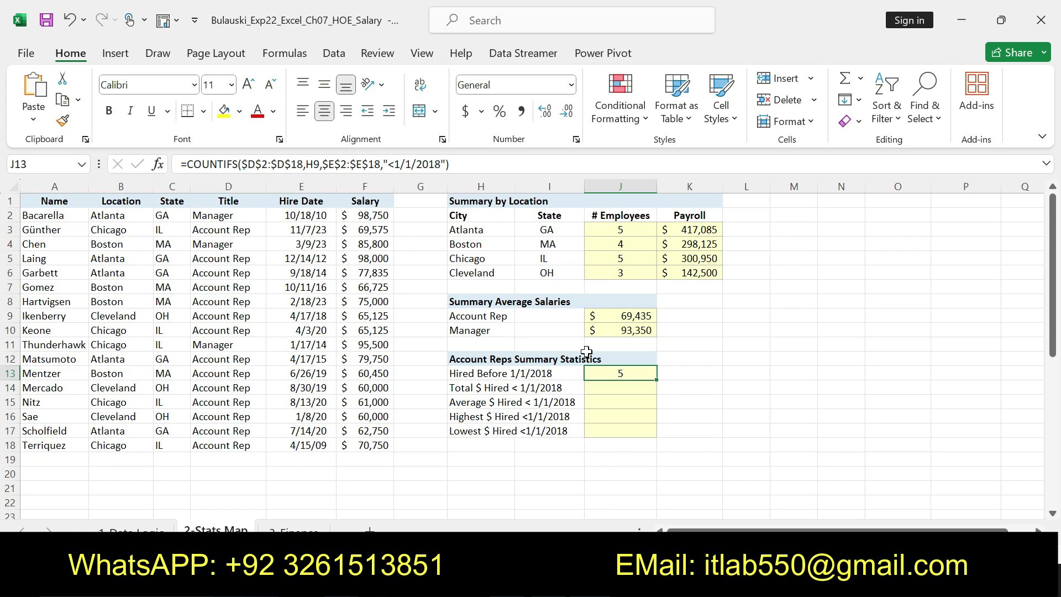
# Enter =SUMIFS($F$2:$F$18,$D$2:$D$18,$H$9,$E$2:$E$18,"<1/1/2018") in J14, totalling $393,060.
pyautogui.click(620, 388)
pyautogui.write('=')
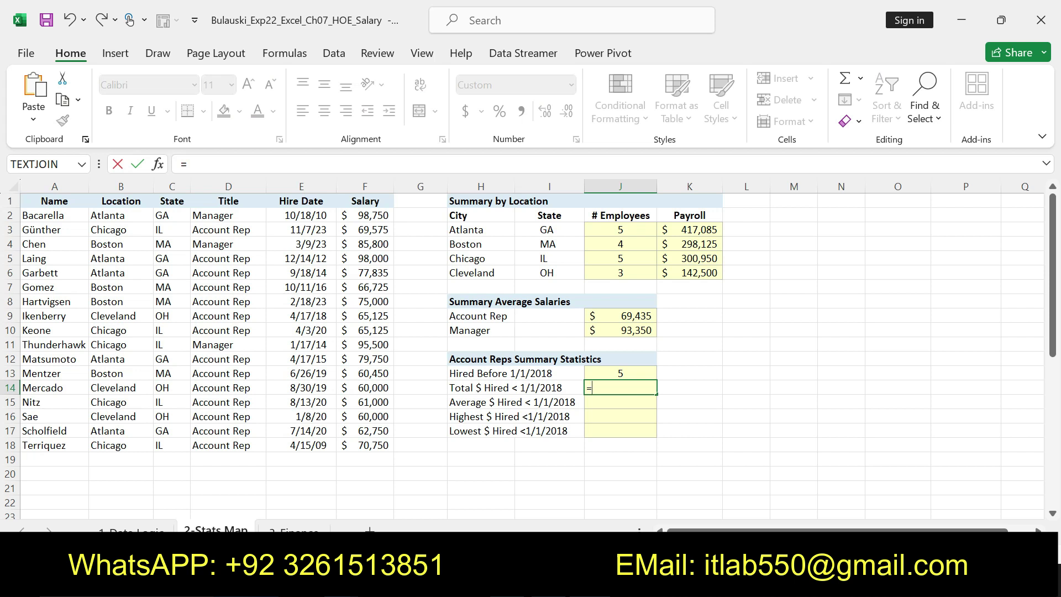
pyautogui.write('SUMI')
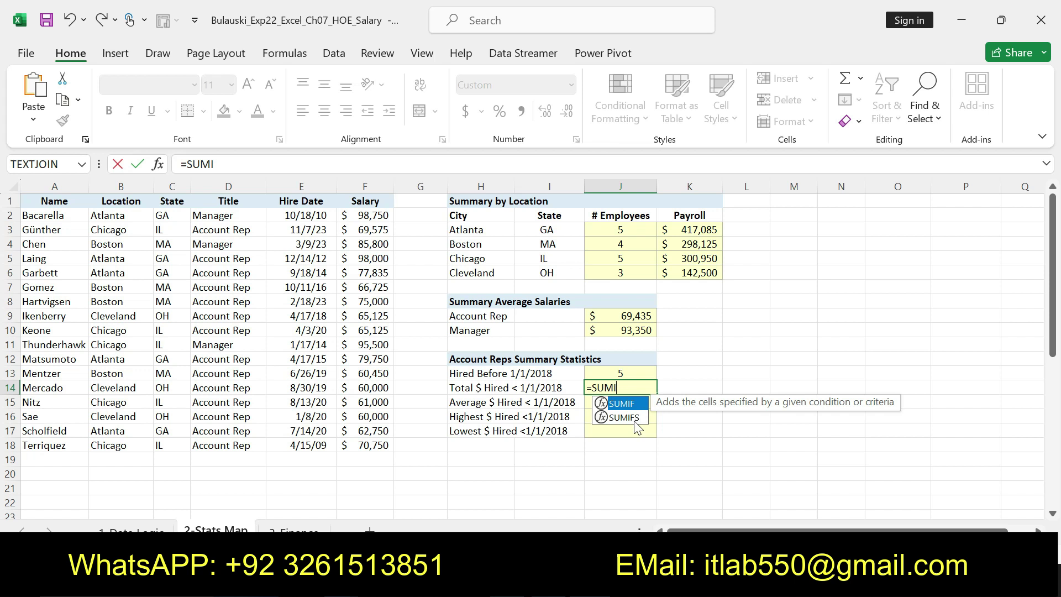
pyautogui.doubleClick(633, 419)
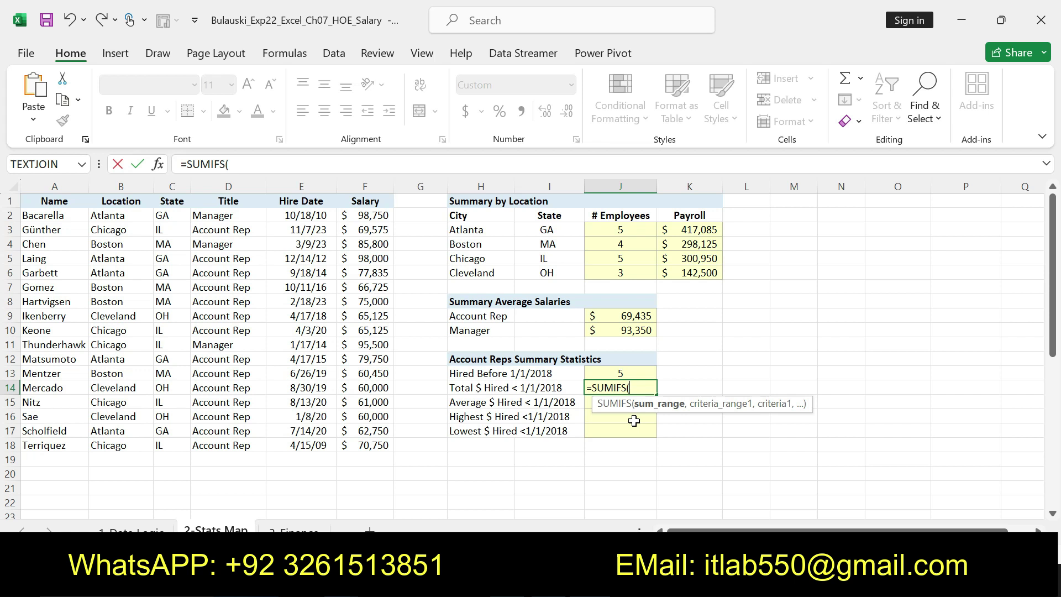
pyautogui.write('$F')
pyautogui.write('$2')
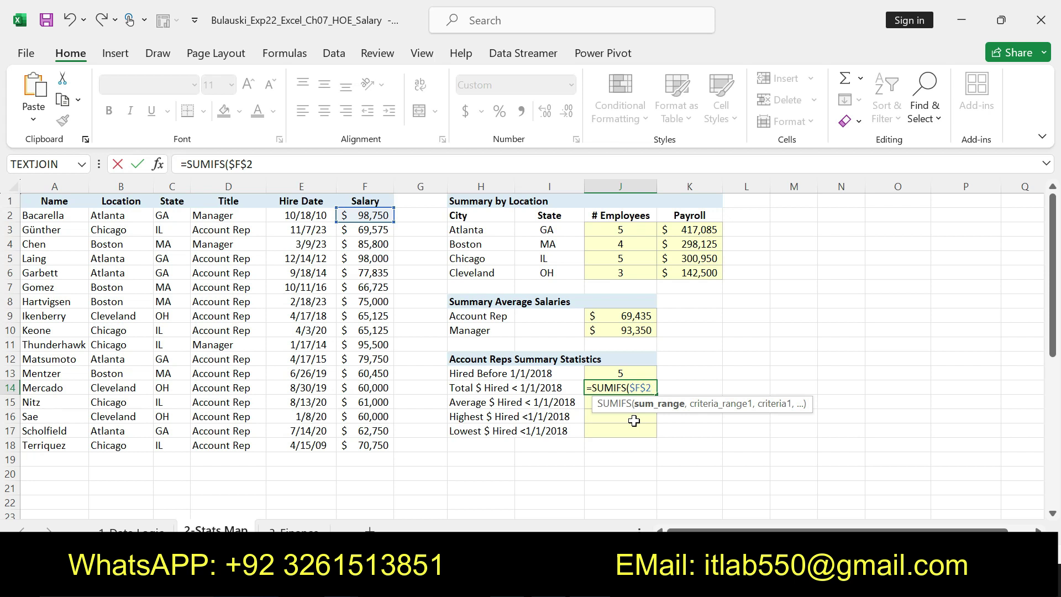
pyautogui.write(':$F$18')
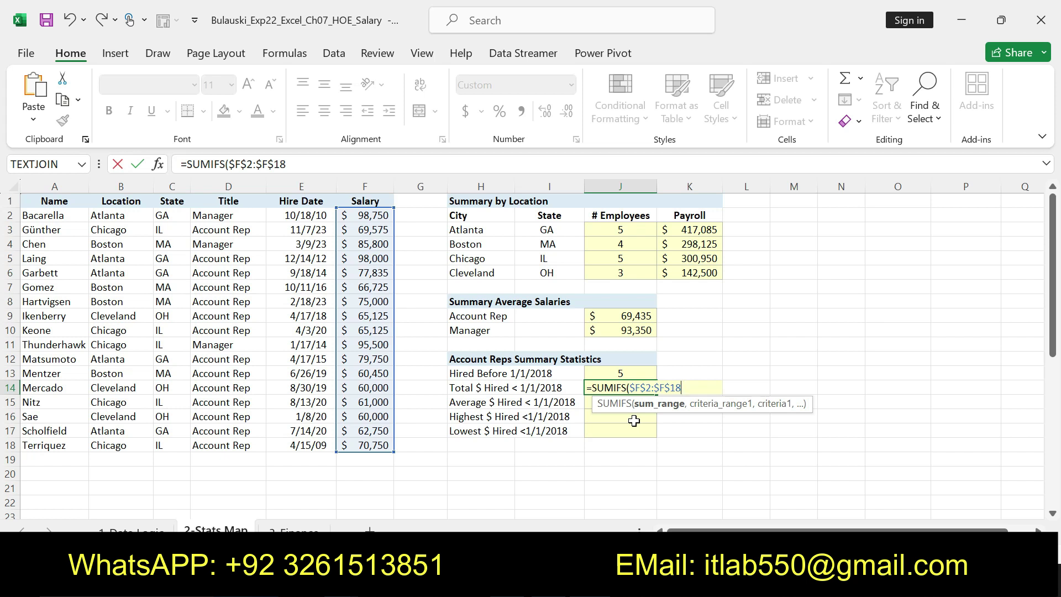
pyautogui.write(',$D$2')
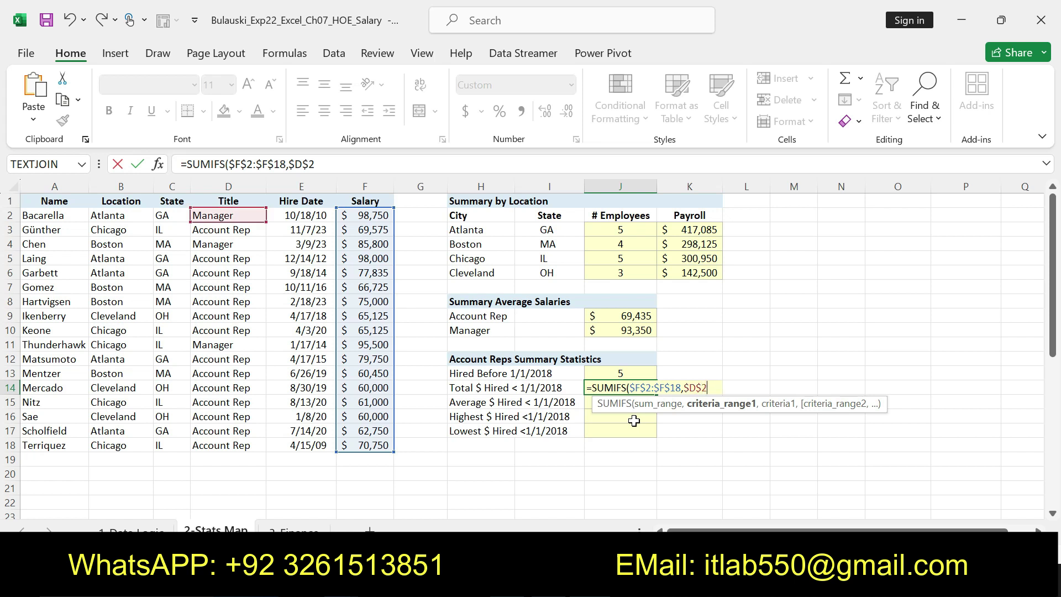
pyautogui.write(':$D$18')
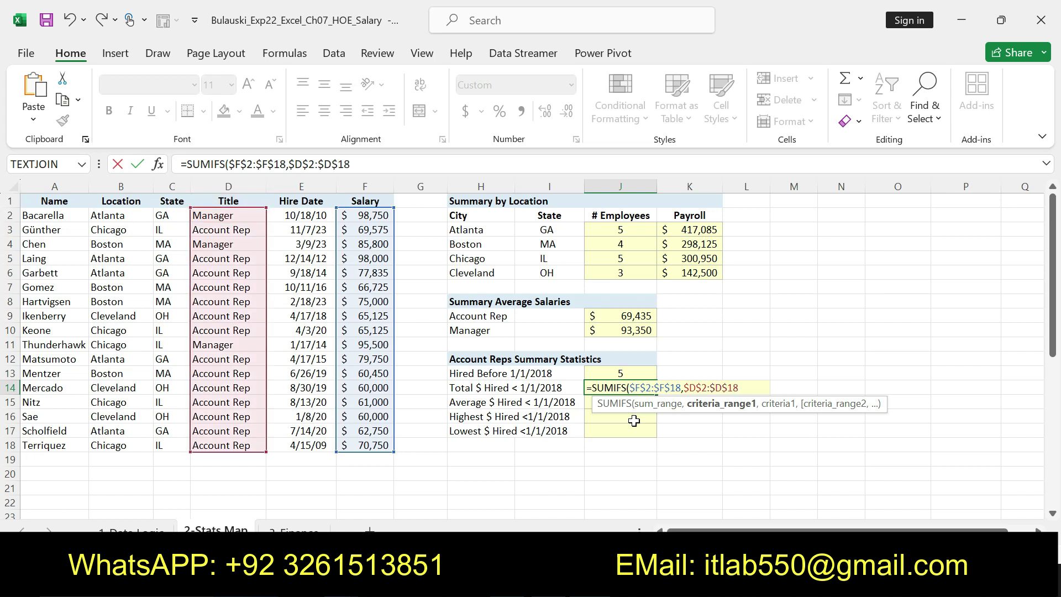
pyautogui.write(',$H$9')
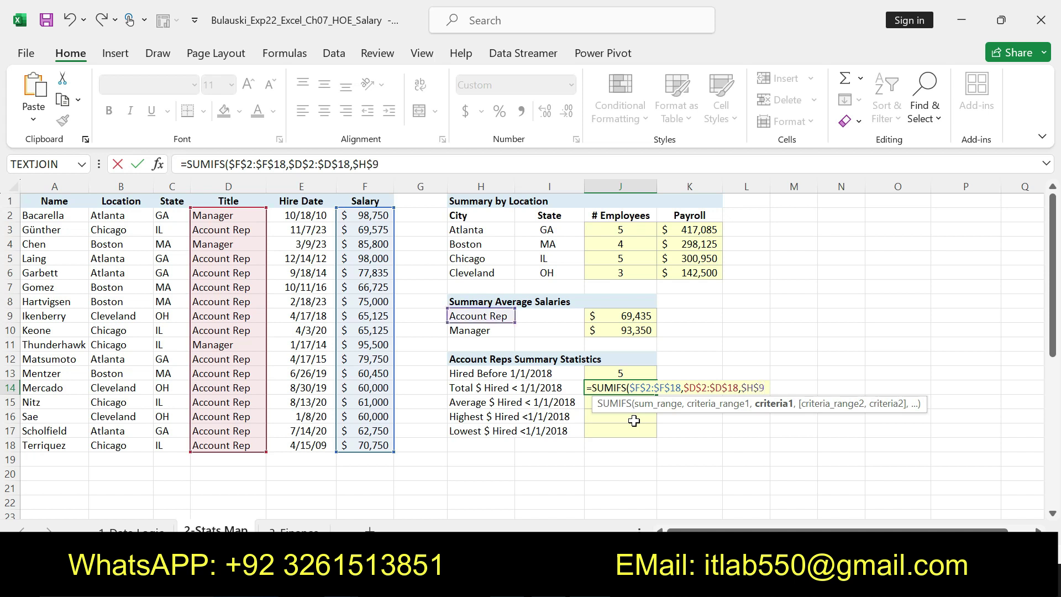
pyautogui.write(',$E$2')
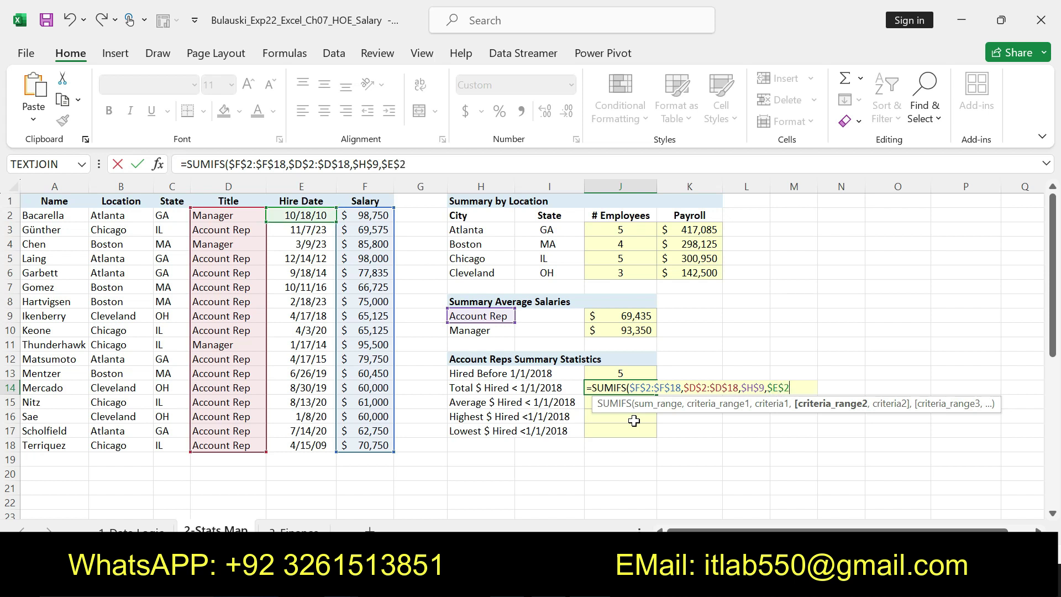
pyautogui.write(':$E$')
pyautogui.write('18')
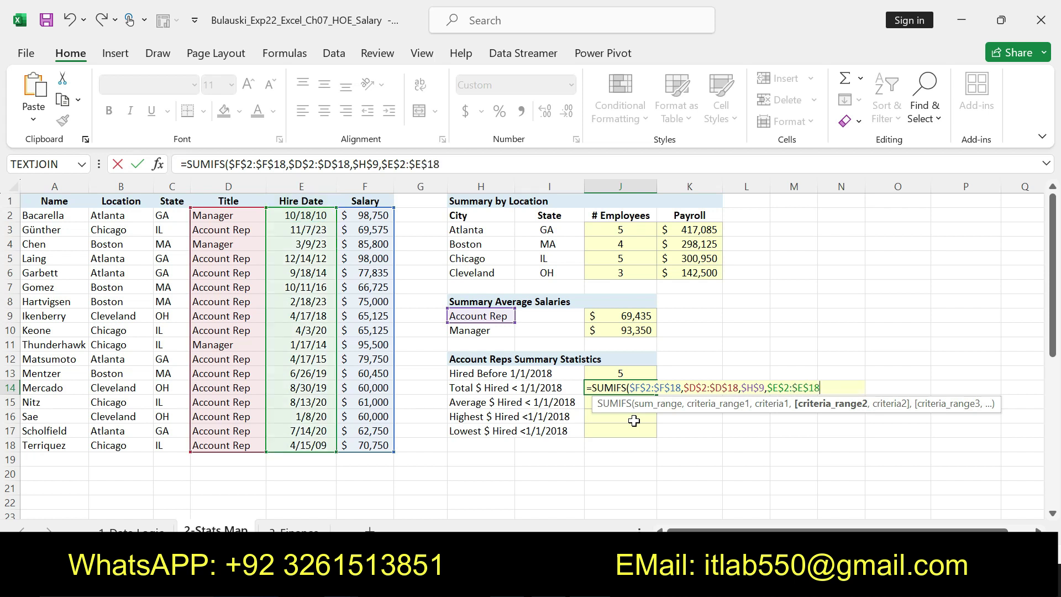
pyautogui.write(',"<')
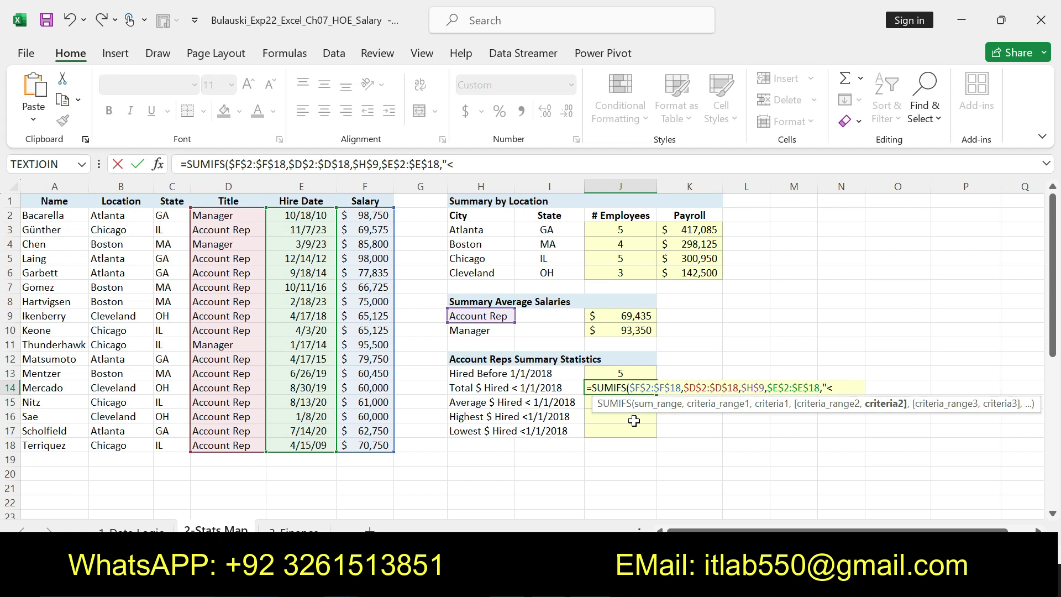
pyautogui.write('/1')
pyautogui.write('/2018')
pyautogui.write(')')
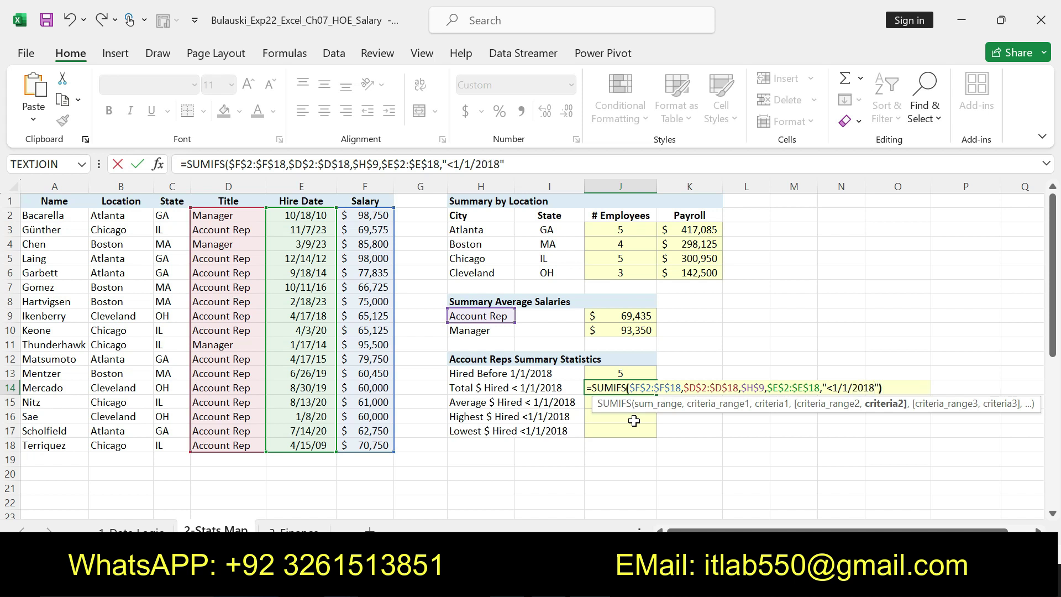
pyautogui.press('Return')
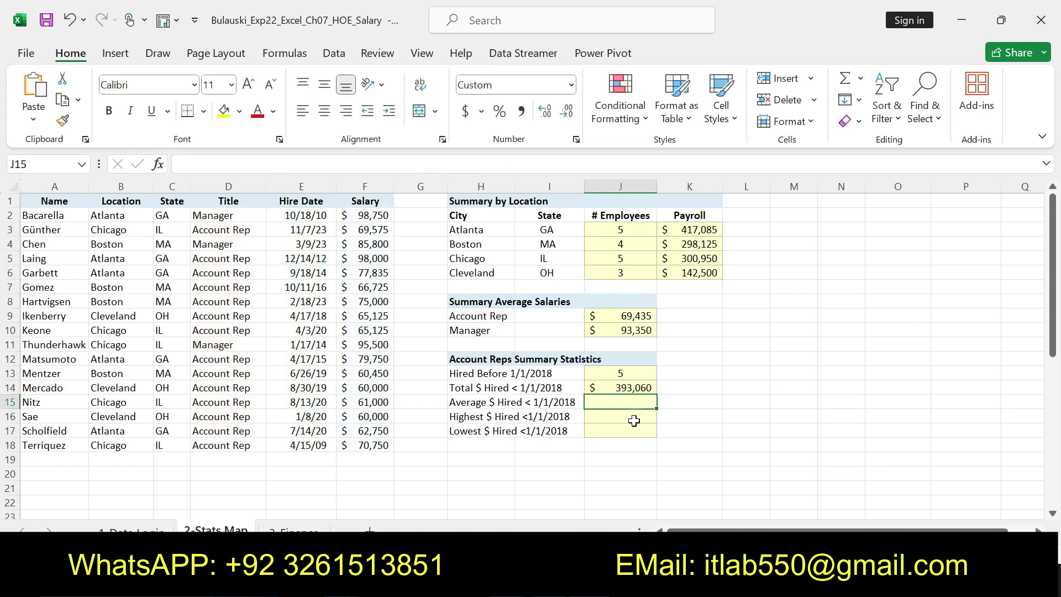
# Copy J14's SUMIFS formula text from the formula bar, leaving the cell unchanged, then switch to Word.
pyautogui.click(615, 388)
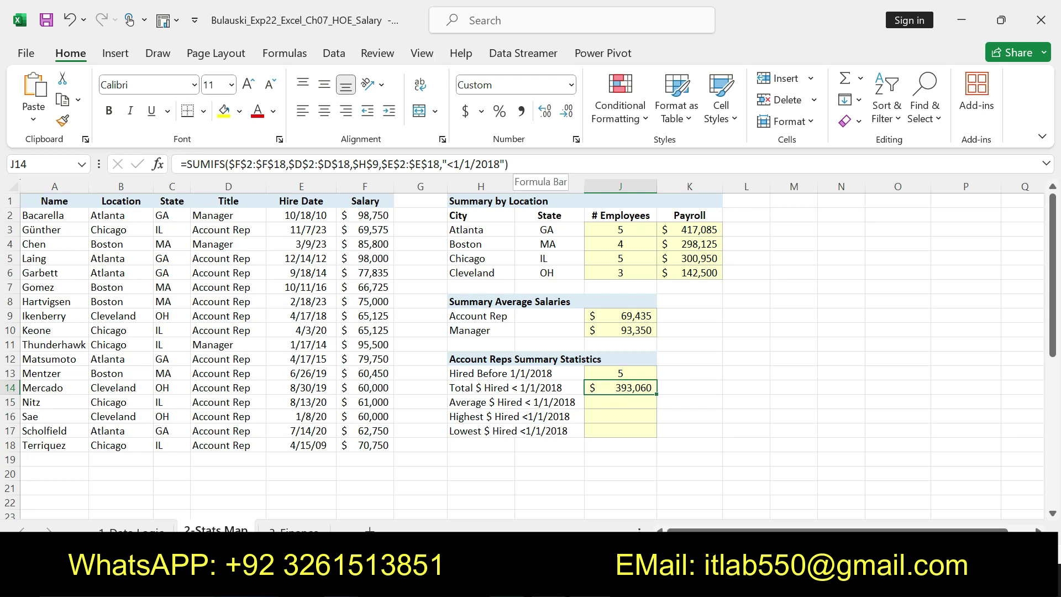
pyautogui.moveTo(511, 164); pyautogui.dragTo(181, 164)
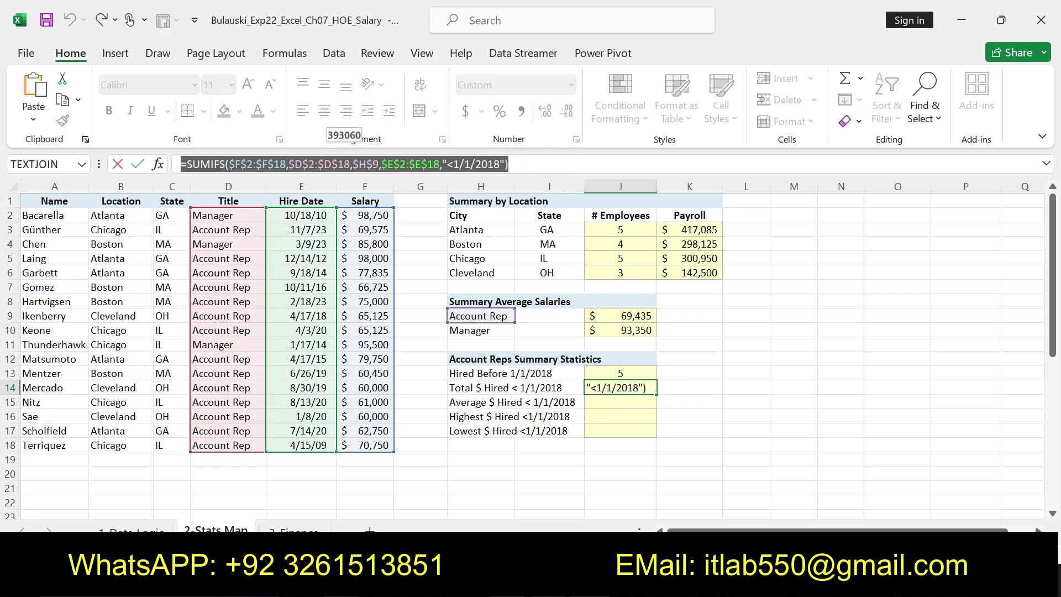
pyautogui.click(527, 164)
pyautogui.press('Return')
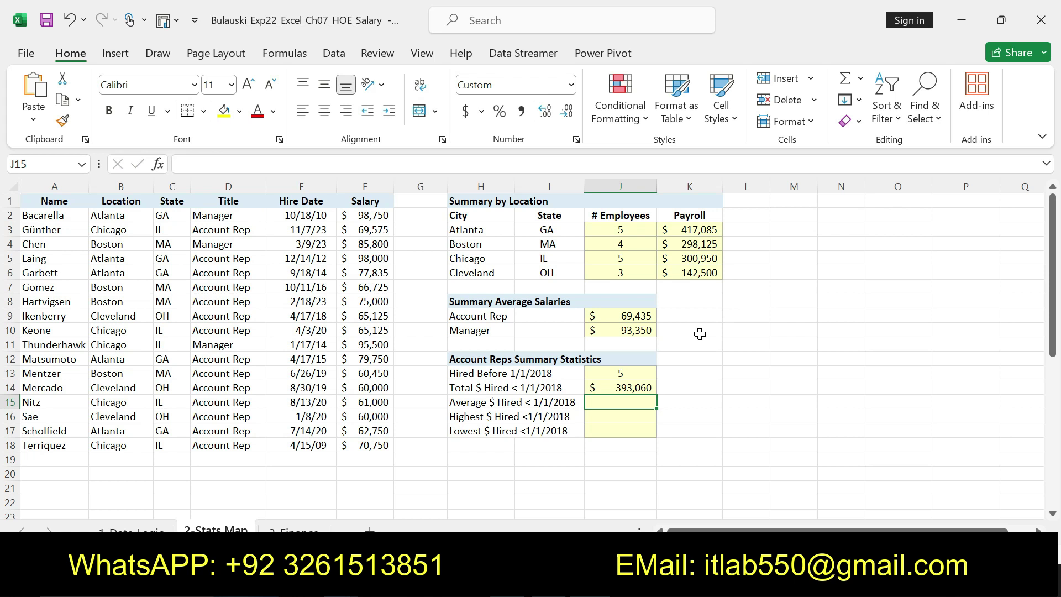
pyautogui.click(634, 381)
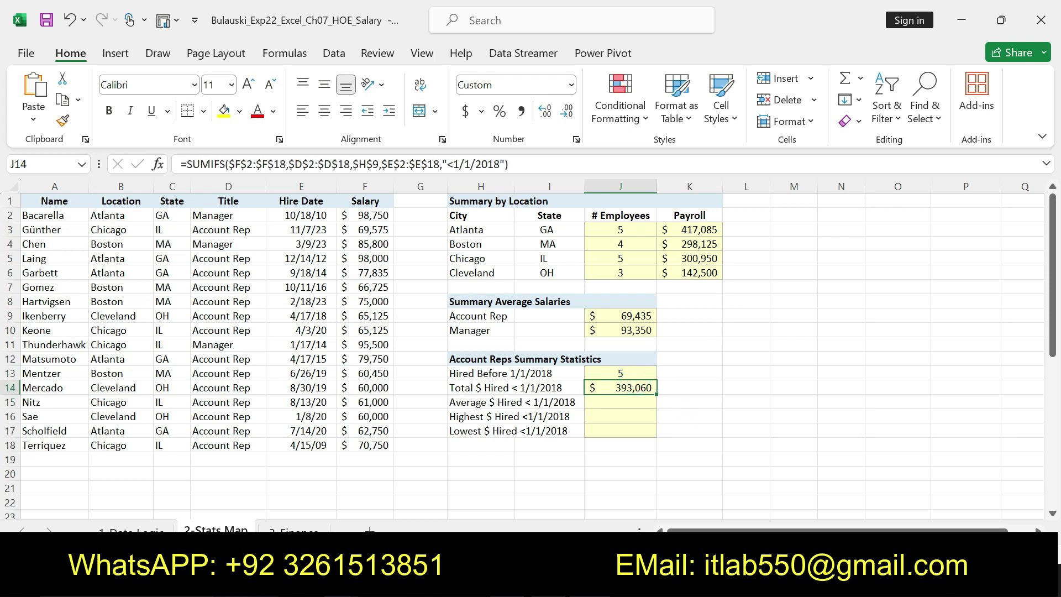
pyautogui.moveTo(508, 164); pyautogui.dragTo(181, 164)
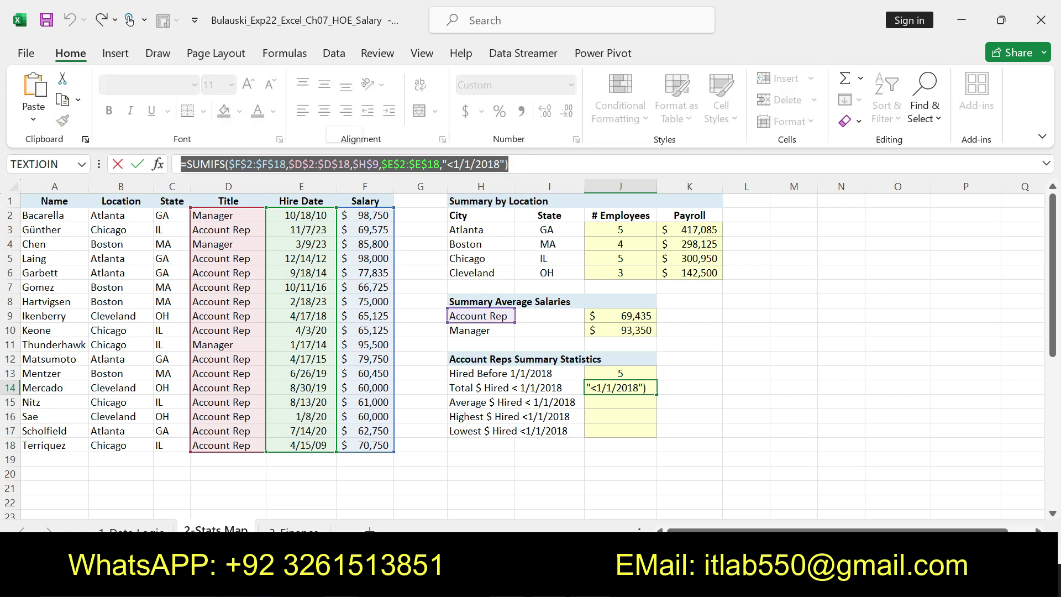
pyautogui.press('Return')
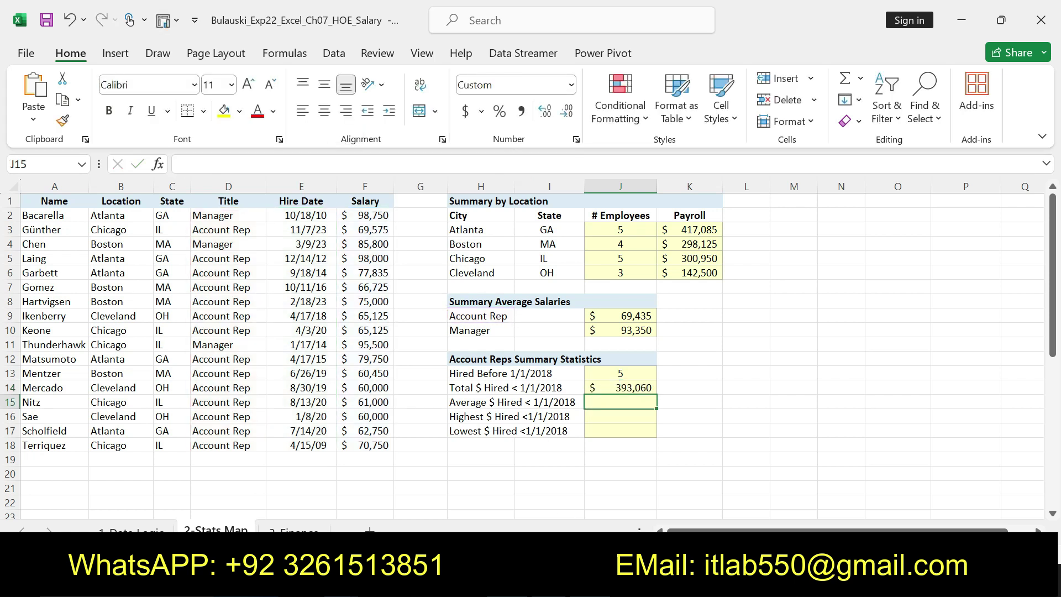
pyautogui.hotkey('alt', 'Tab')
# Undo step 13's formatting and make step 14's AVERAGEIFS instruction for J15 bold and yellow-highlighted.
pyautogui.hotkey('ctrl', 'z')
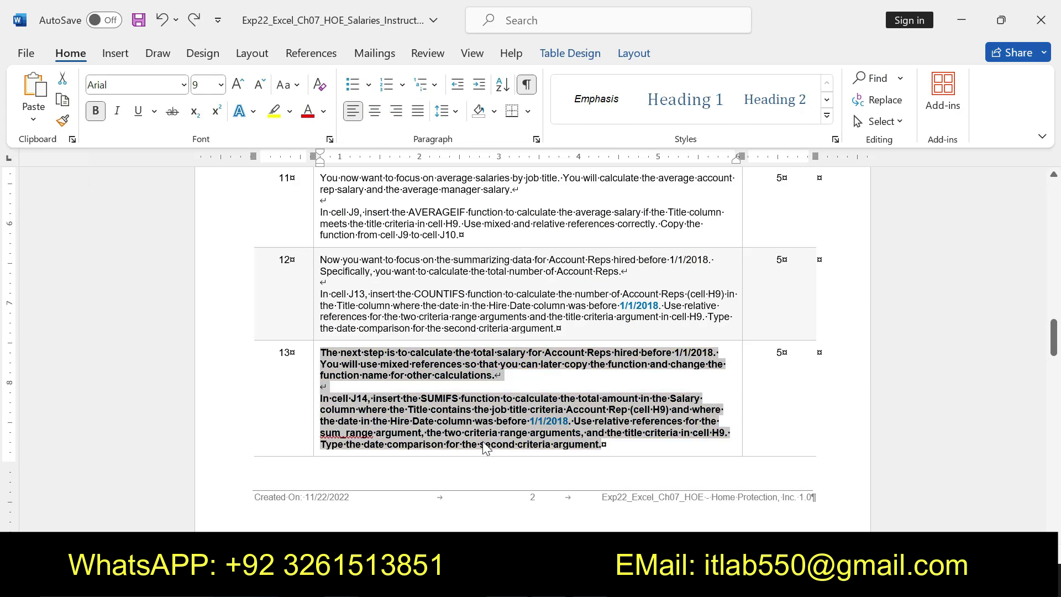
pyautogui.hotkey('ctrl', 'z')
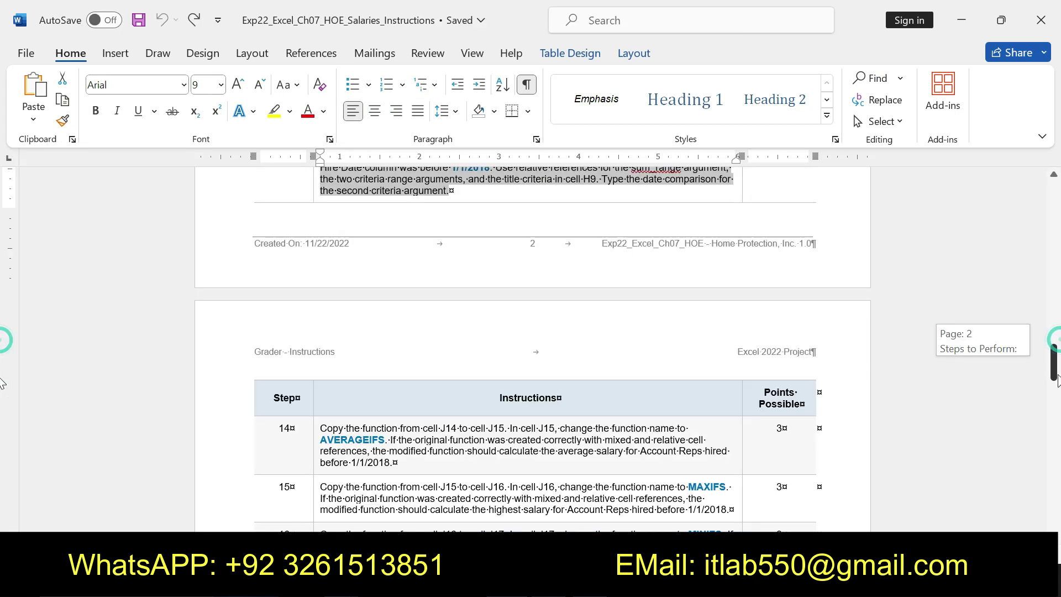
pyautogui.moveTo(1057, 359); pyautogui.dragTo(1056, 395)
pyautogui.moveTo(320, 309); pyautogui.dragTo(391, 344)
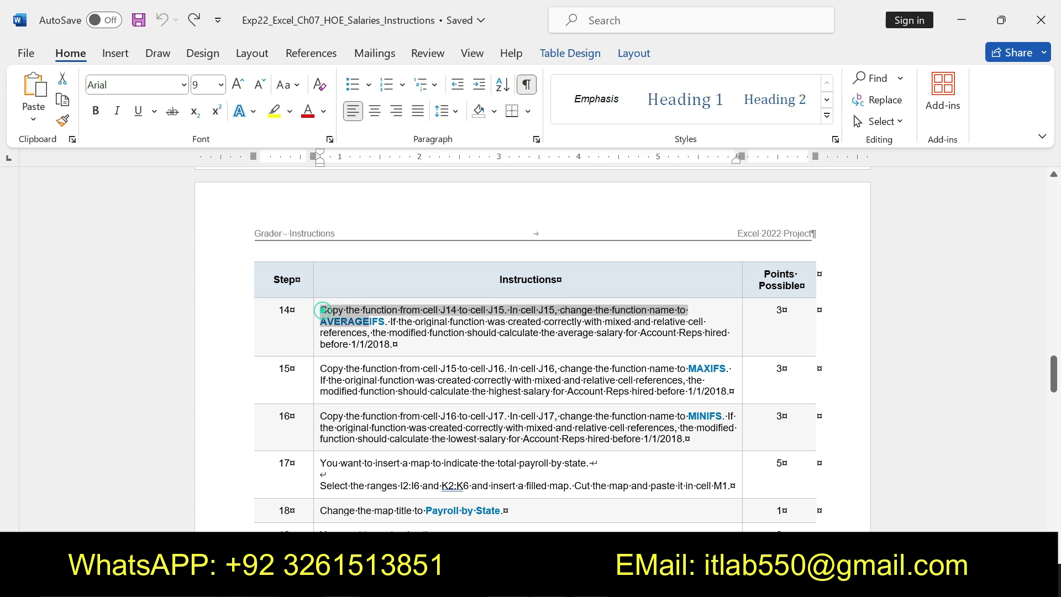
pyautogui.click(399, 319)
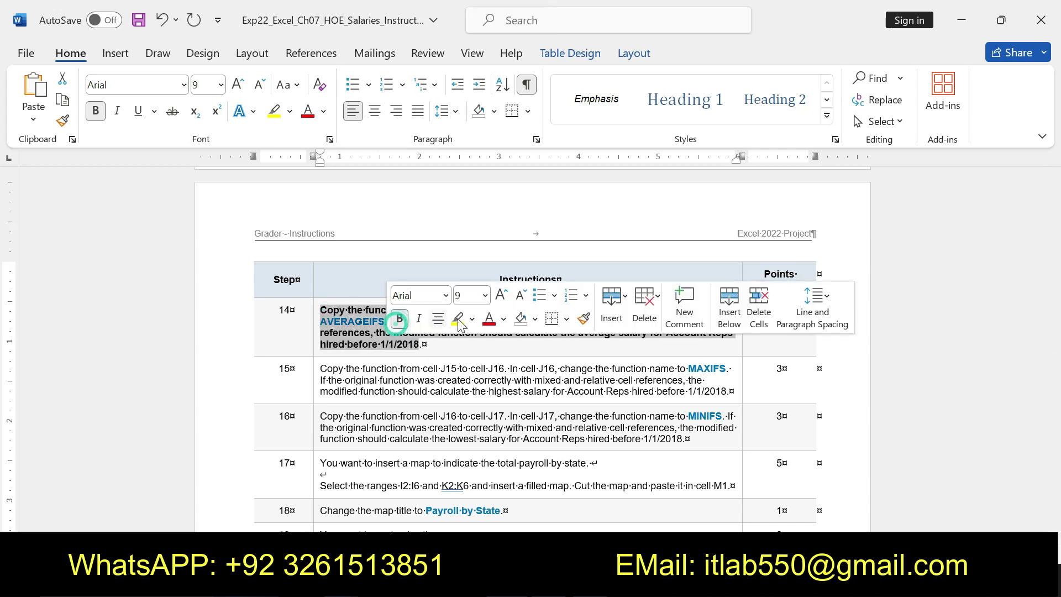
pyautogui.click(458, 319)
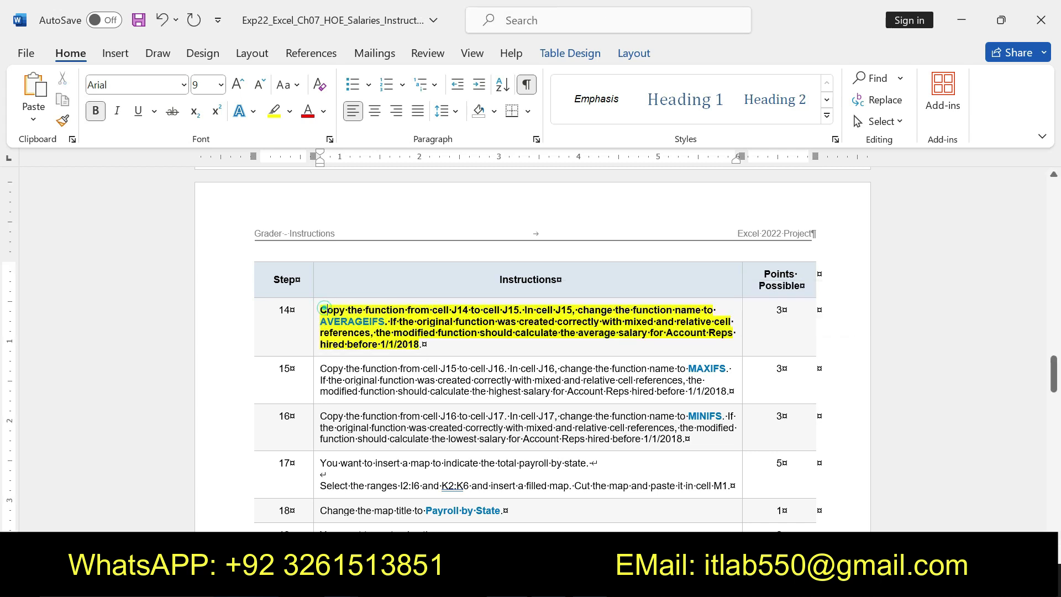
pyautogui.moveTo(320, 309); pyautogui.dragTo(420, 346)
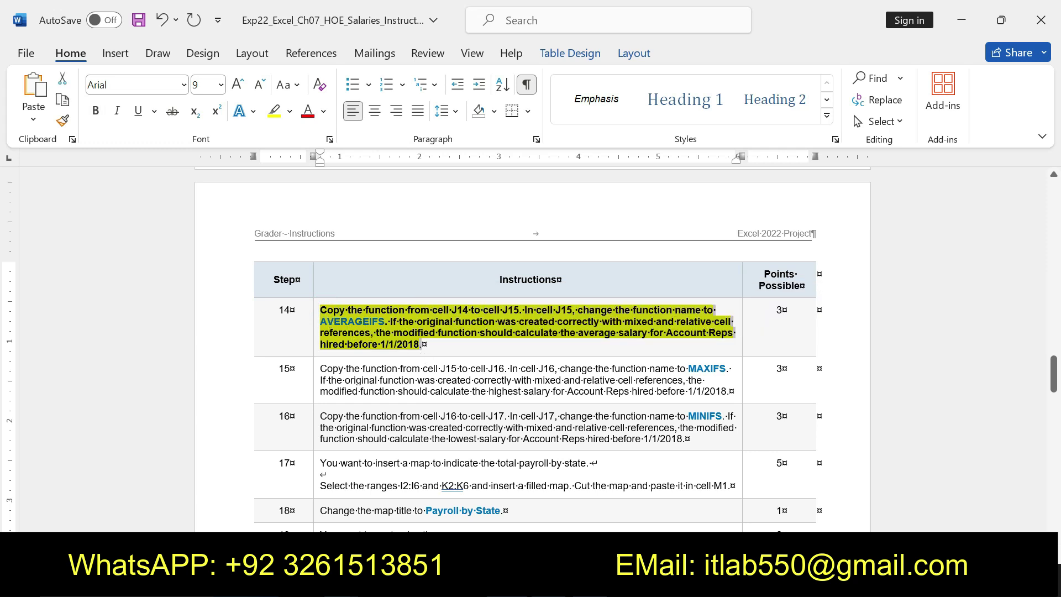
# Paste the copied SUMIFS formula into J15 and begin retyping its function name.
pyautogui.hotkey('alt', 'Tab')
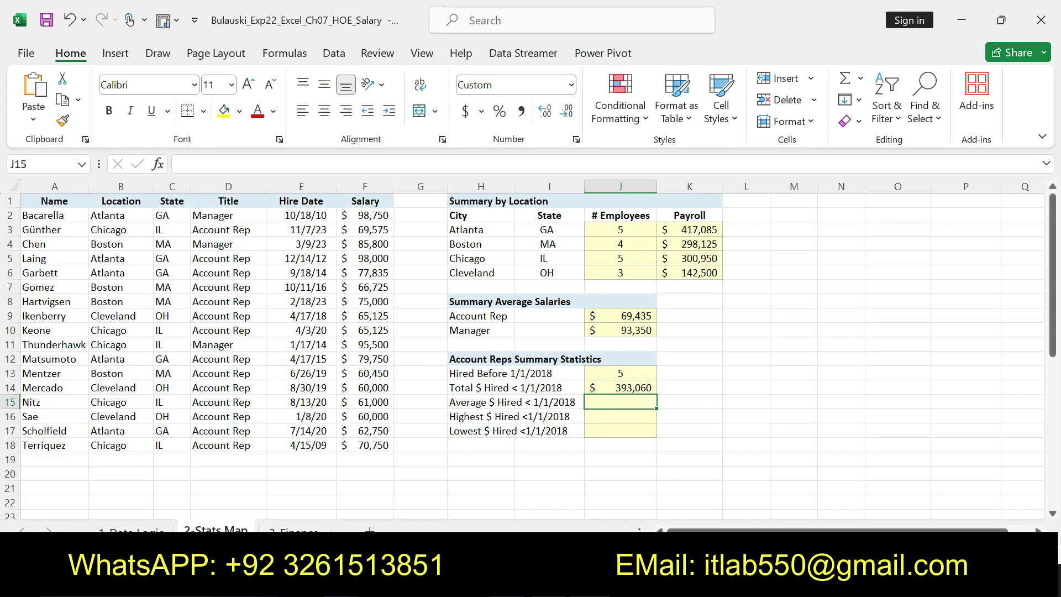
pyautogui.click(620, 388)
pyautogui.click(620, 402)
pyautogui.doubleClick(620, 402)
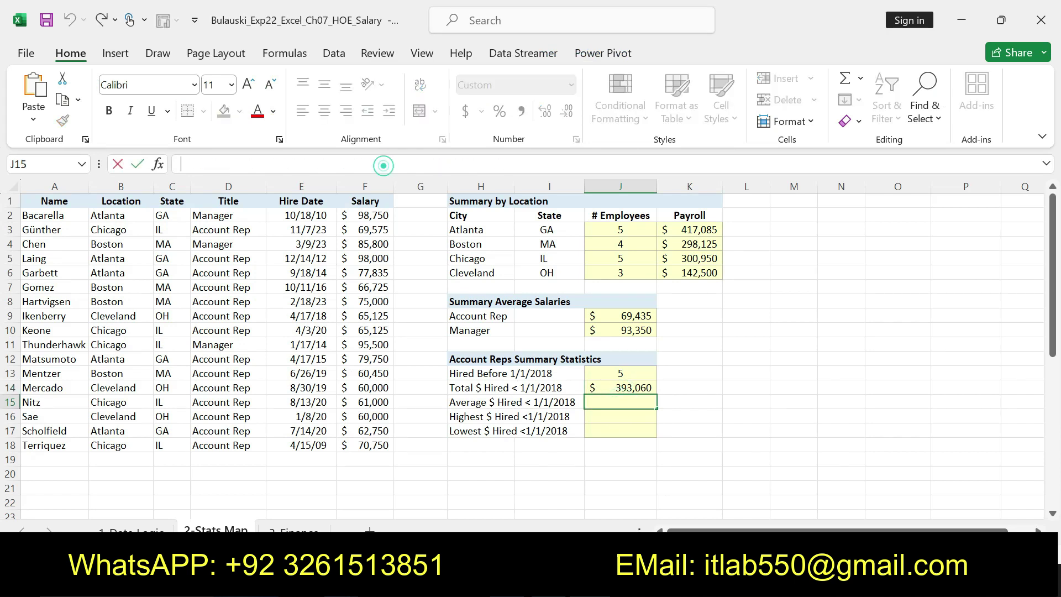
pyautogui.write('=SUMIFS($F$2:$F$18,$D$2:$D$18,$H$9,$E$2:$E$18,"<1/1/2018")')
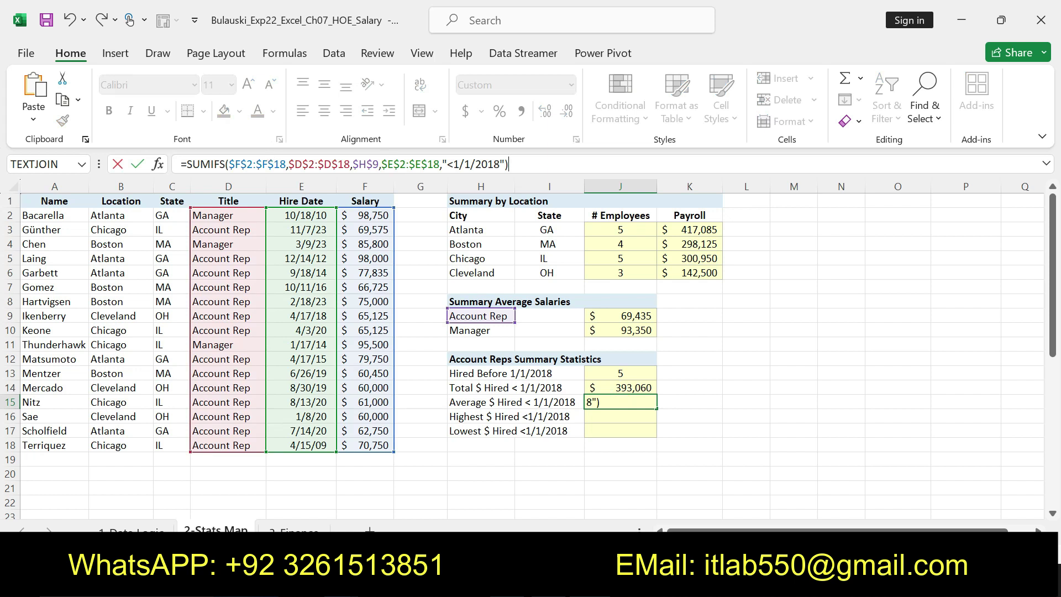
pyautogui.click(207, 164)
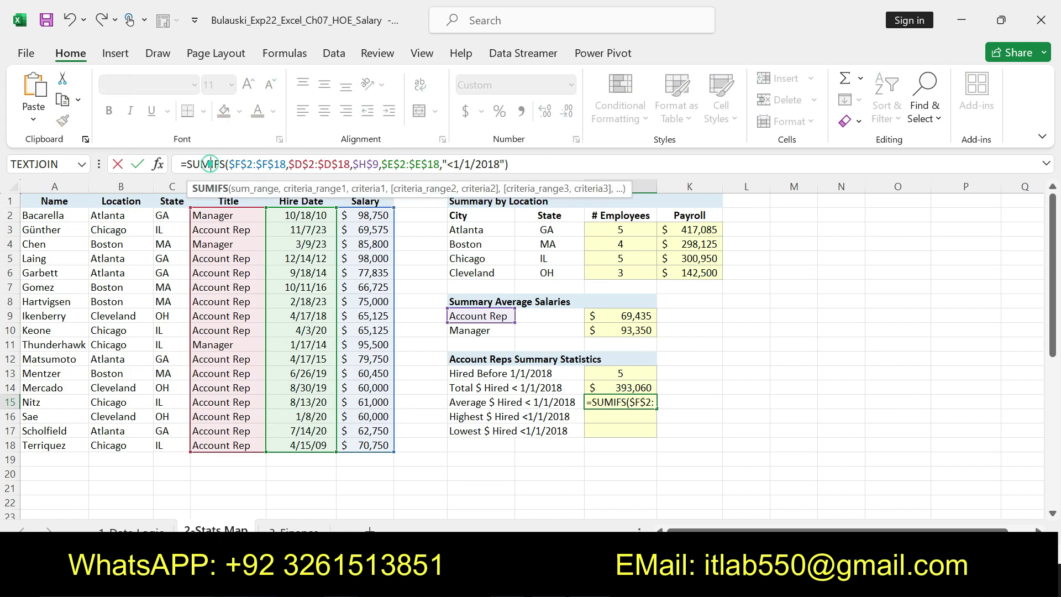
pyautogui.press('BackSpace')
pyautogui.press('BackSpace')
pyautogui.press('BackSpace')
pyautogui.press('BackSpace')
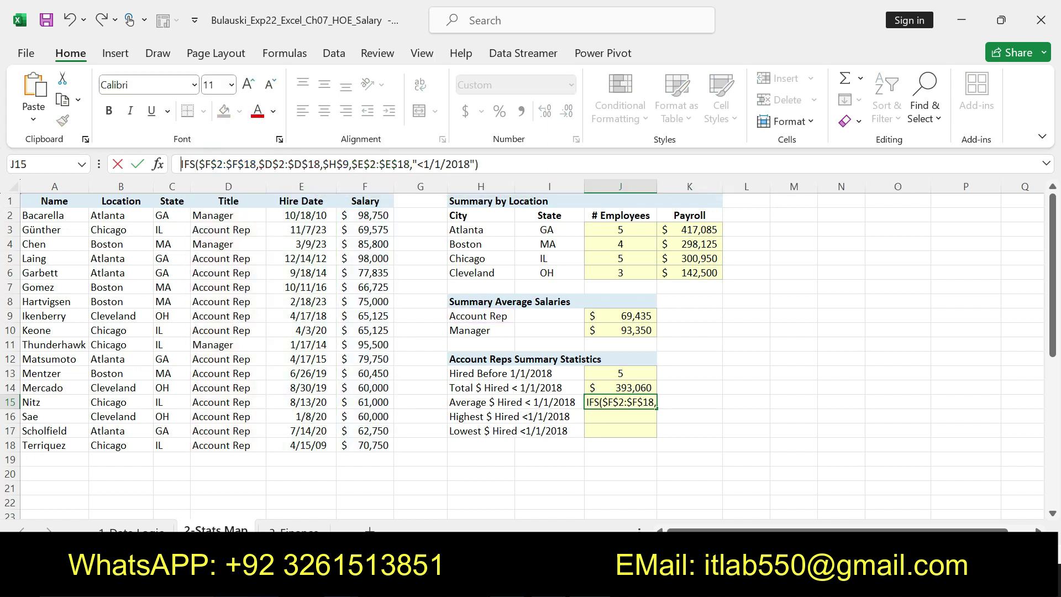
pyautogui.write('=AV')
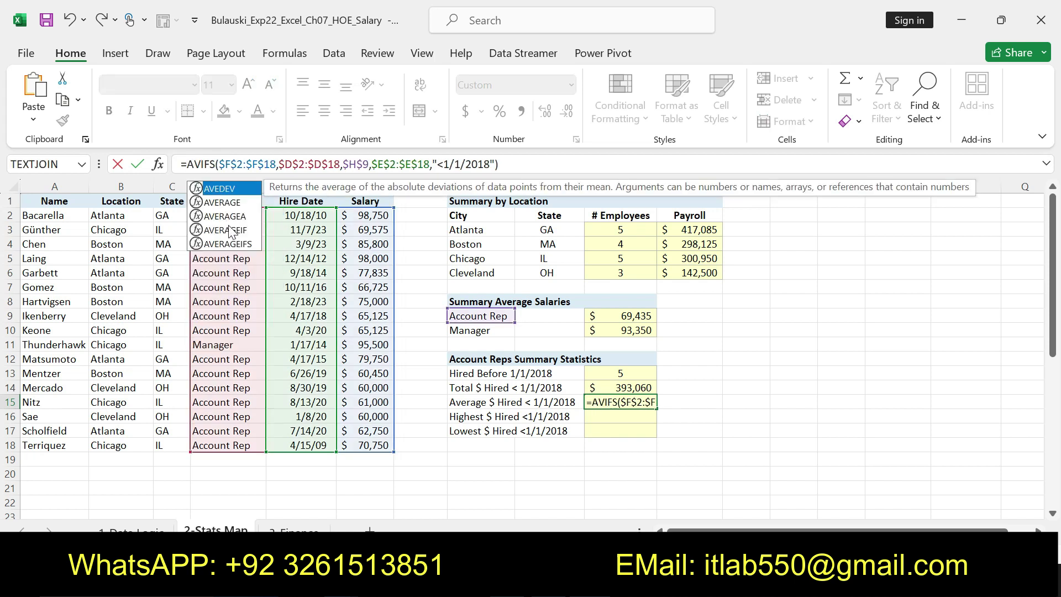
# Change J15's function to AVERAGEIFS, remove the leftover IFS( text, and enter it for $78,612.
pyautogui.hotkey('alt', 'Tab')
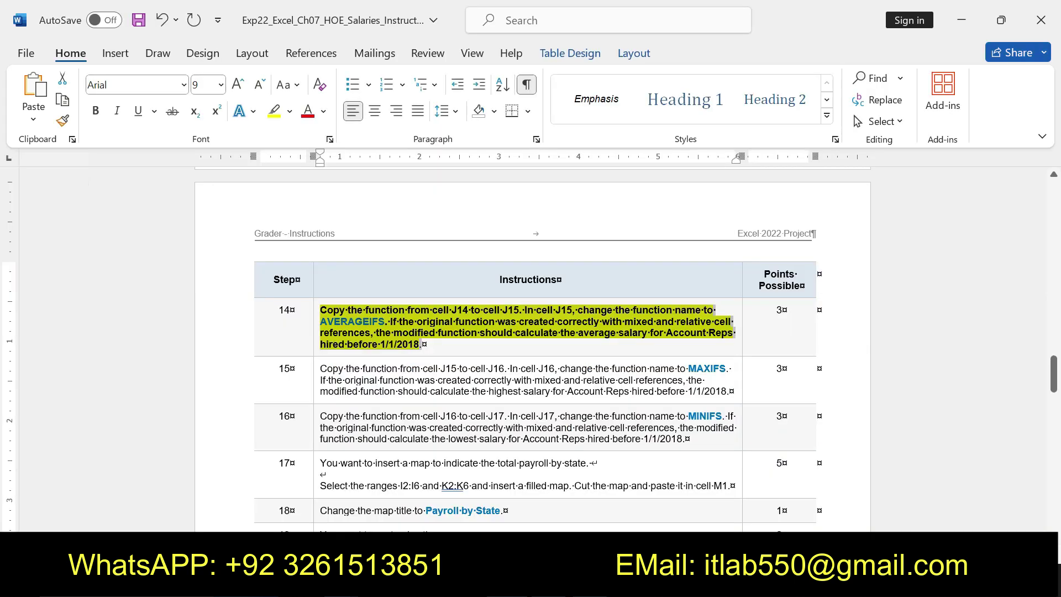
pyautogui.hotkey('alt', 'Tab')
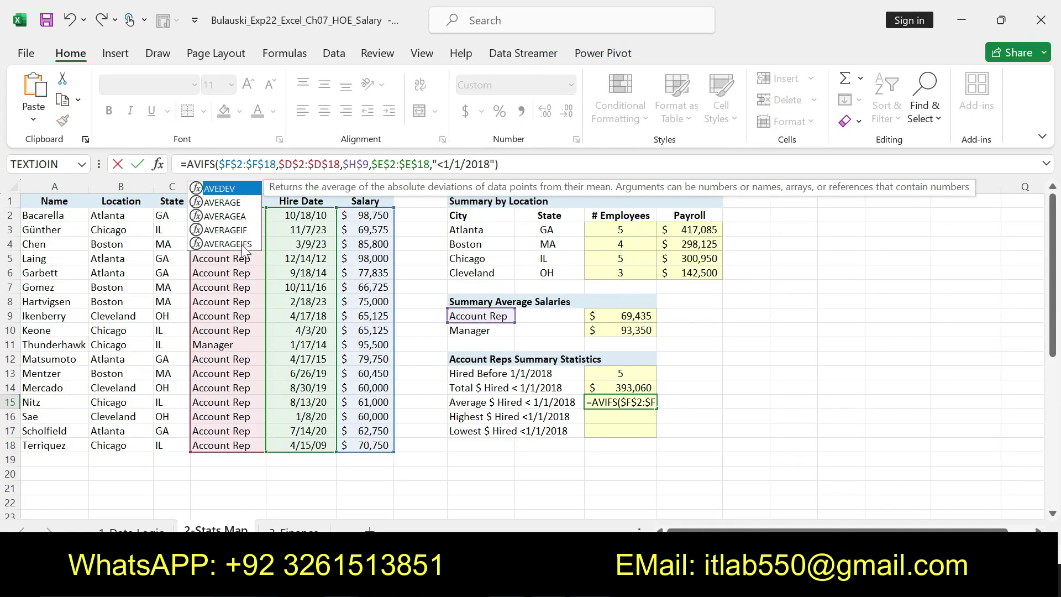
pyautogui.doubleClick(241, 244)
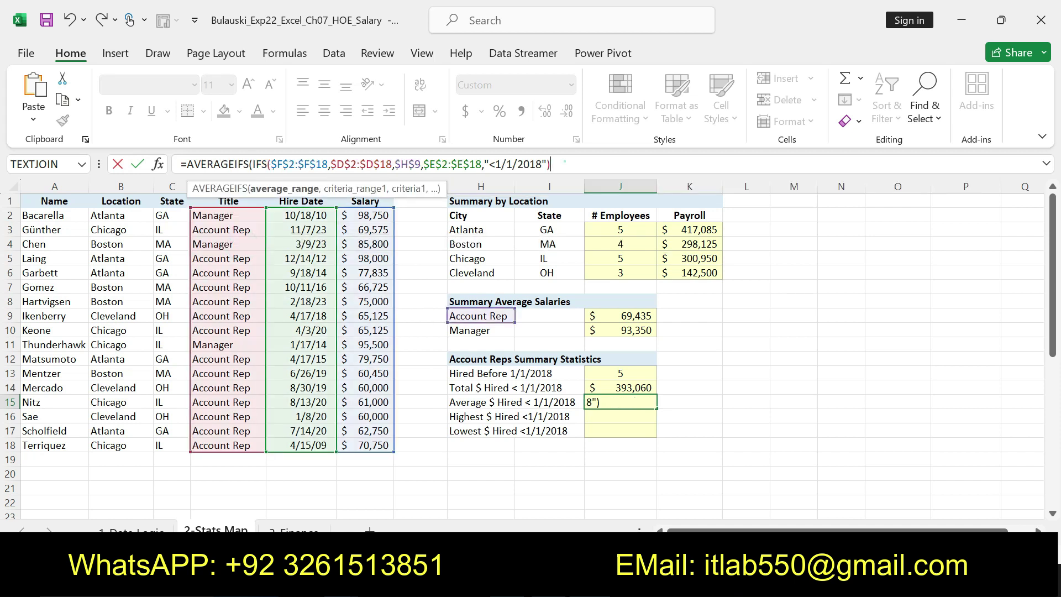
pyautogui.press('Return')
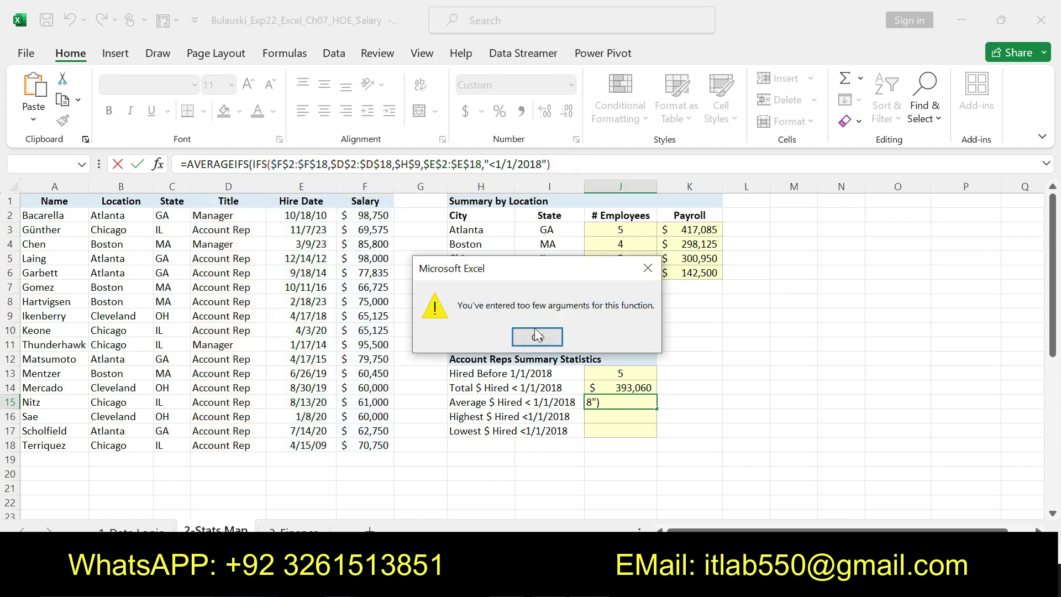
pyautogui.click(537, 336)
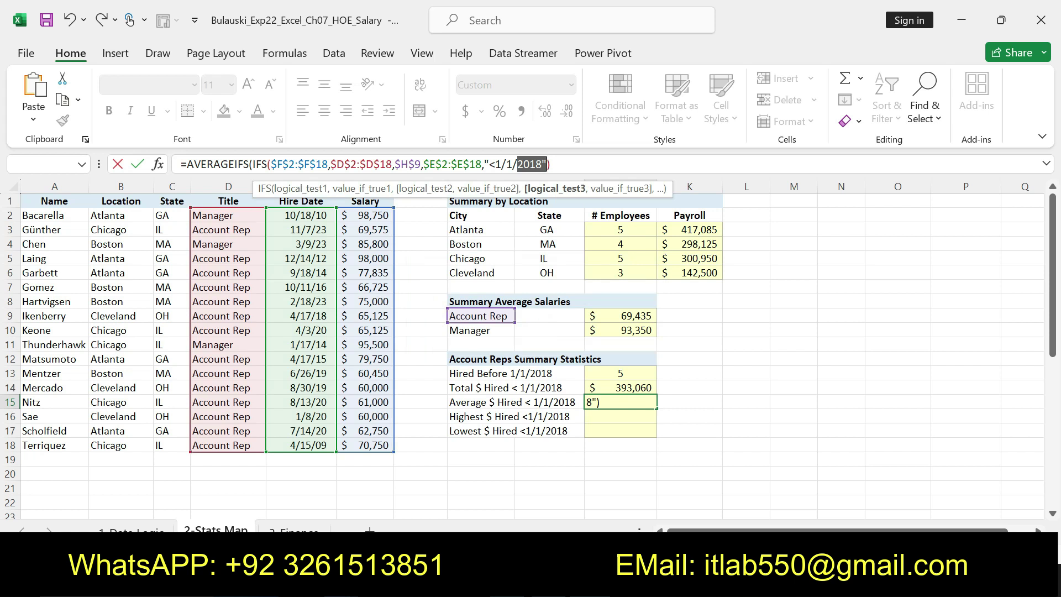
pyautogui.press('End')
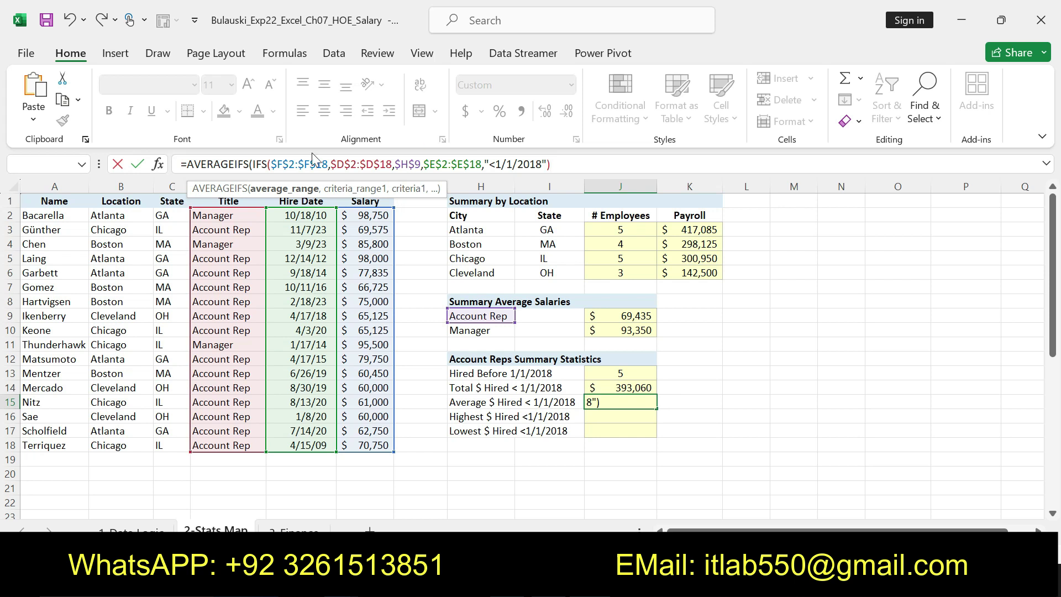
pyautogui.click(269, 164)
pyautogui.press('BackSpace')
pyautogui.press('BackSpace')
pyautogui.press('BackSpace')
pyautogui.press('Left')
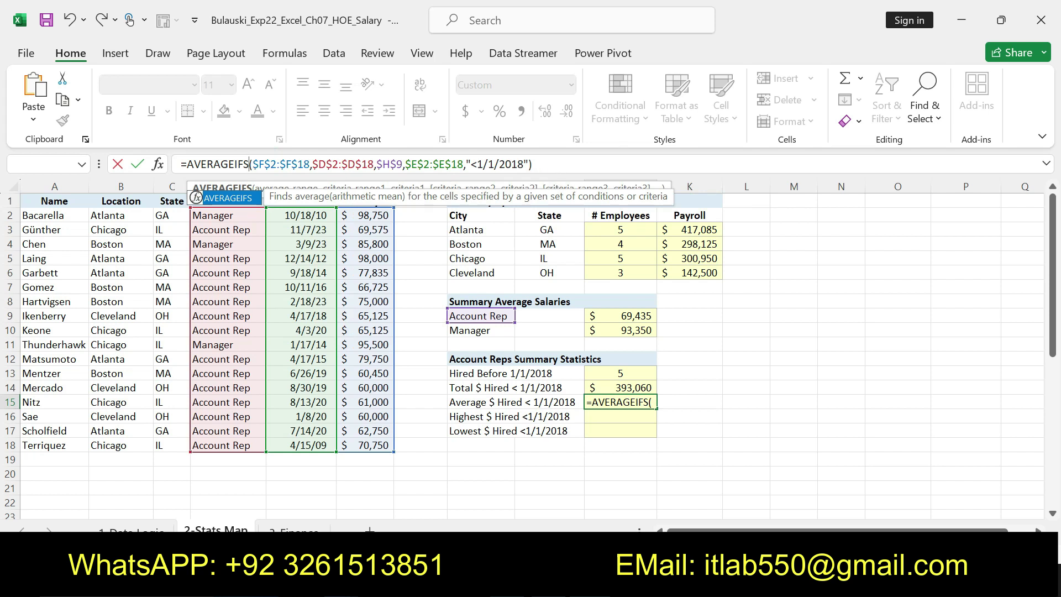
pyautogui.click(548, 165)
pyautogui.press('Return')
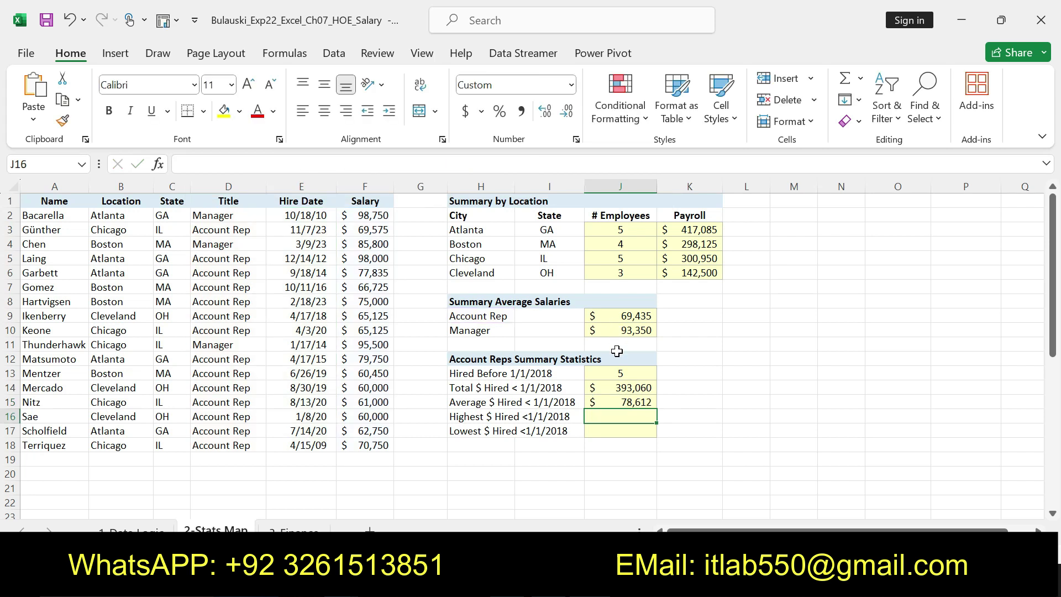
# Review J15's AVERAGEIFS formula in the formula bar, leaving it unchanged.
pyautogui.click(635, 402)
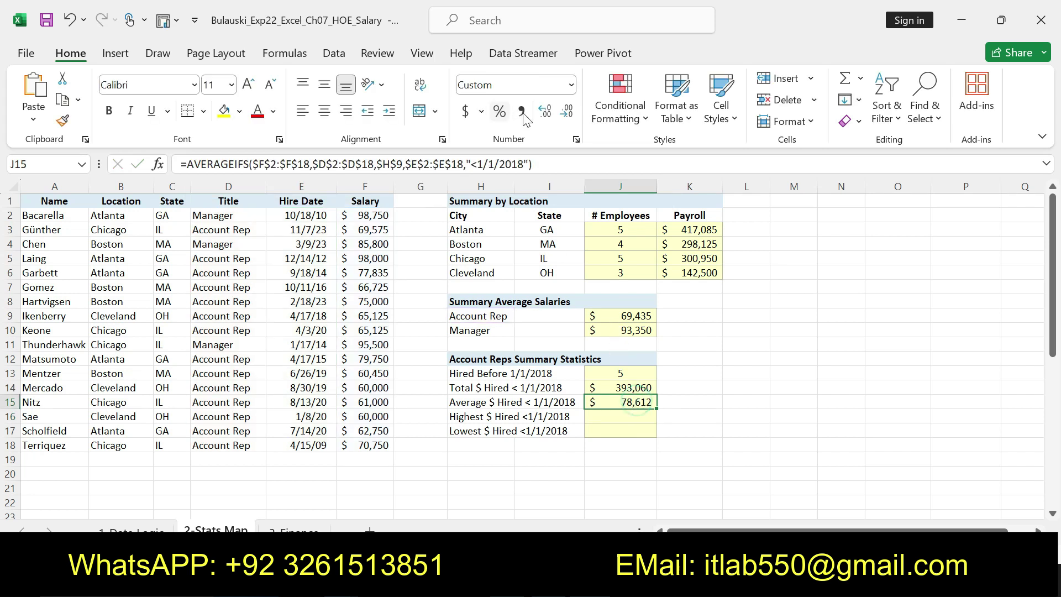
pyautogui.moveTo(539, 164); pyautogui.dragTo(182, 164)
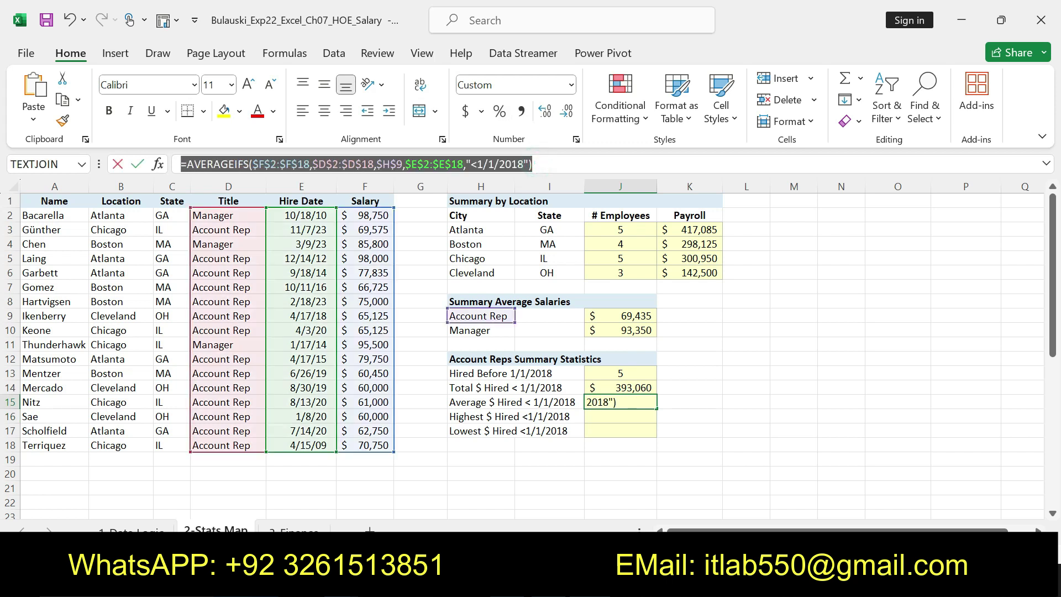
pyautogui.click(544, 164)
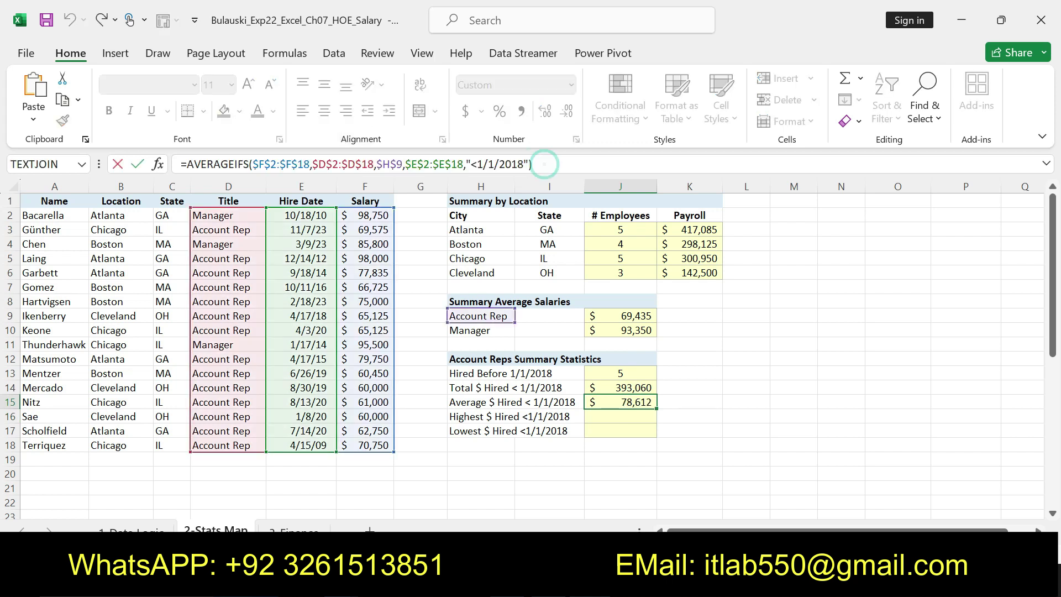
pyautogui.press('Return')
# In Word, remove step 14's highlight and highlight step 15's MAXIFS instruction in yellow.
pyautogui.hotkey('alt', 'Tab')
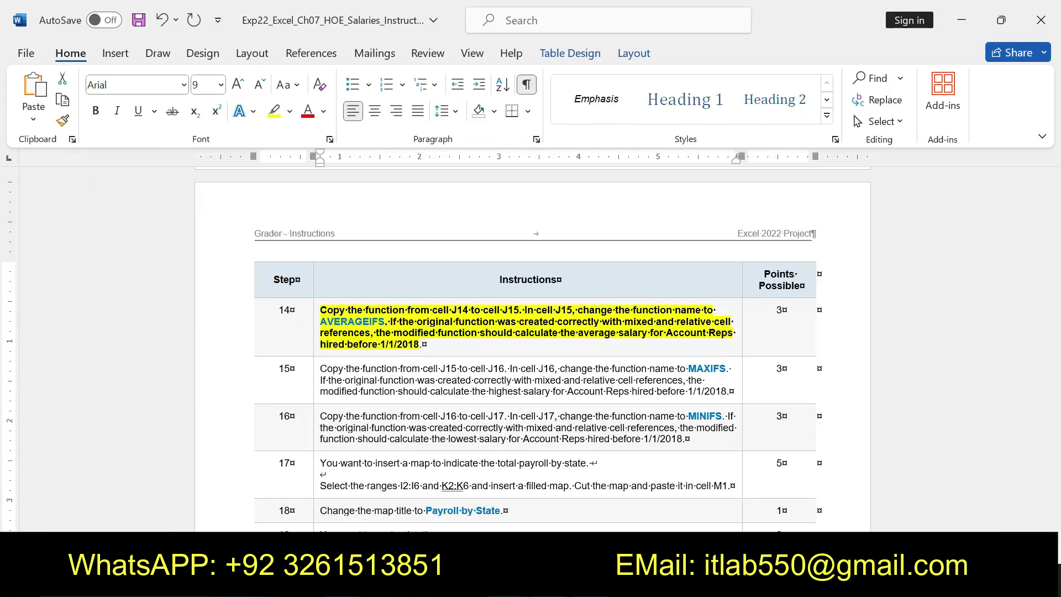
pyautogui.hotkey('ctrl', 'z')
pyautogui.hotkey('ctrl', 'z')
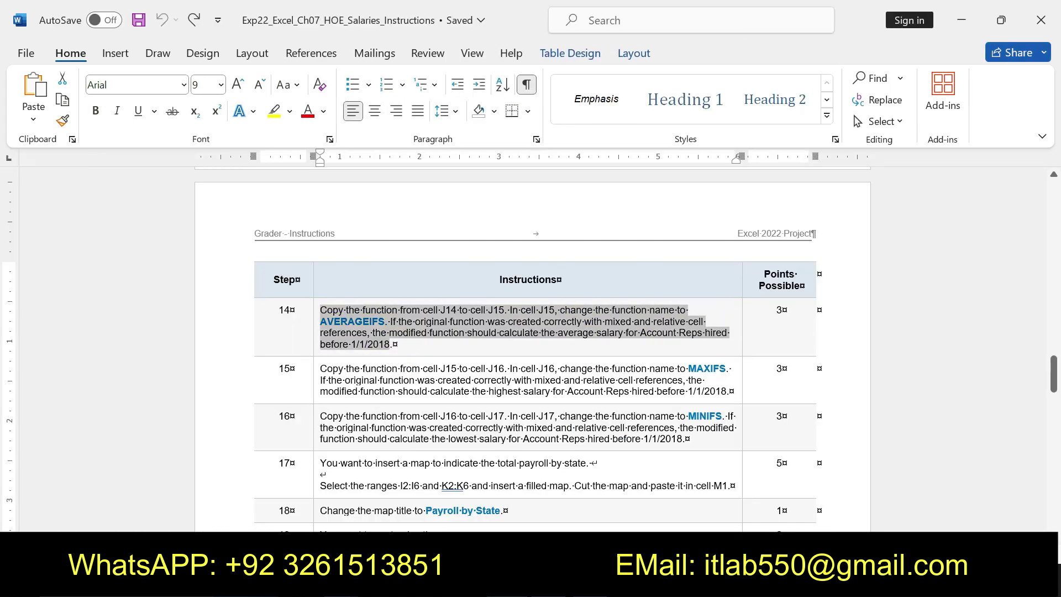
pyautogui.moveTo(320, 369); pyautogui.dragTo(730, 392)
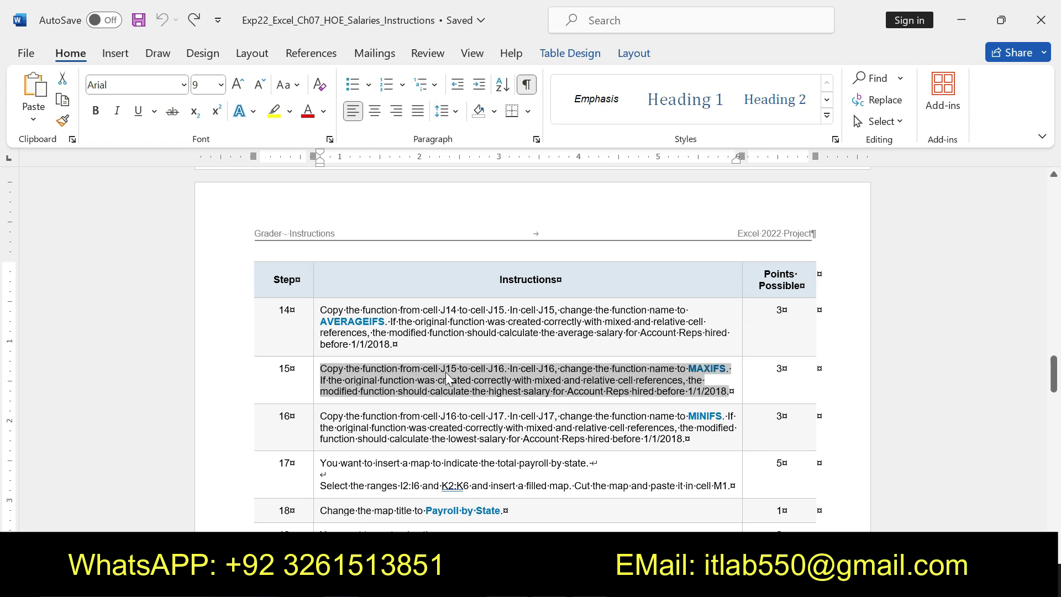
pyautogui.click(274, 110)
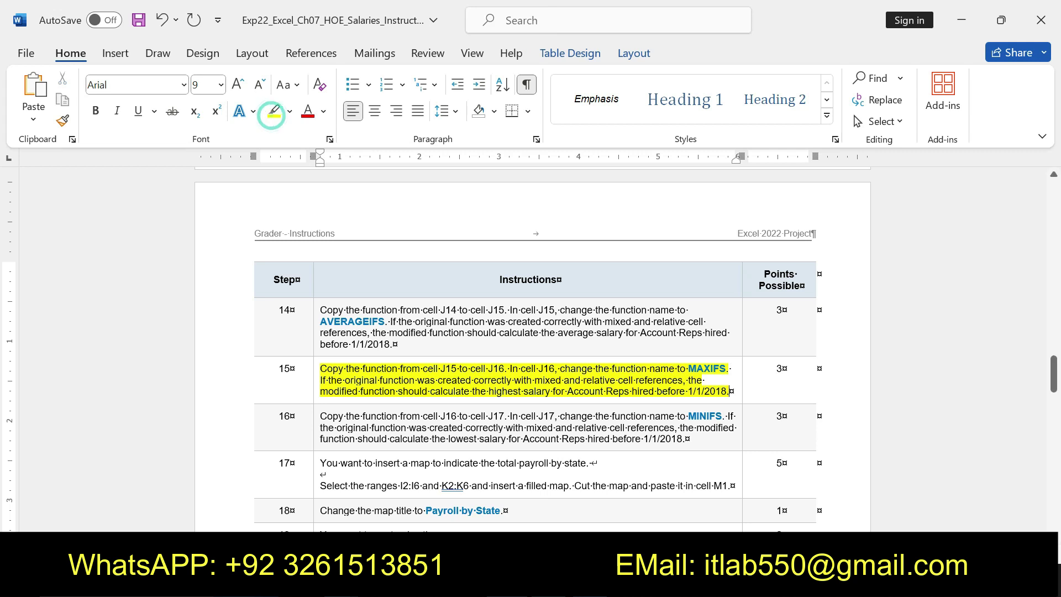
pyautogui.click(325, 370)
pyautogui.moveTo(325, 370); pyautogui.dragTo(730, 391)
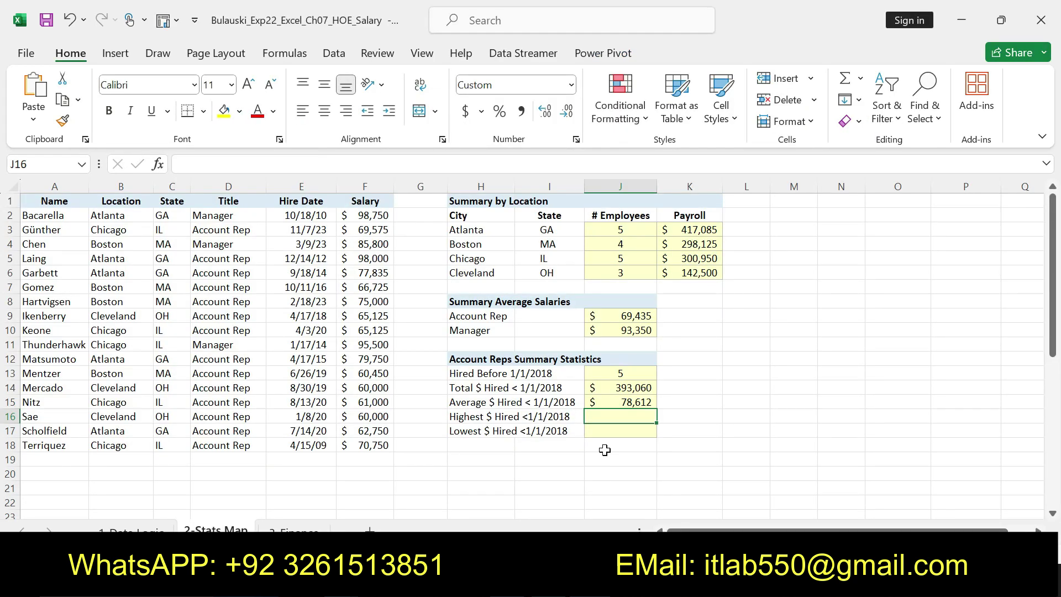
pyautogui.hotkey('alt', 'Tab')
# Paste the SUMIFS formula into J16 and switch it to MAXIFS, giving $98,000.
pyautogui.click(390, 165)
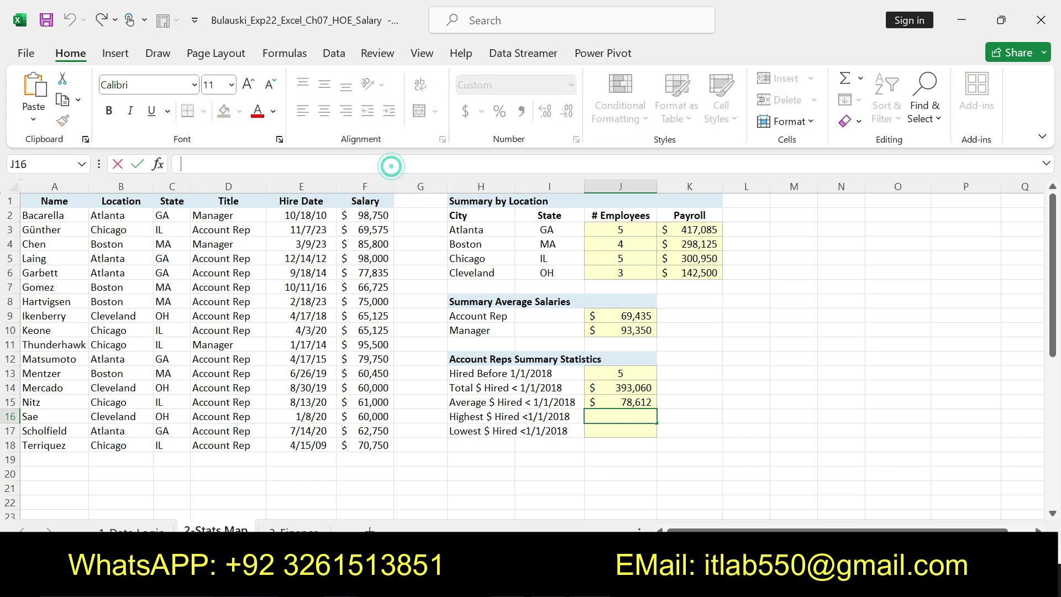
pyautogui.write('=SUMIFS($F$2:$F$18,$D$2:$D$18,$H$9,$E$2:$E$18,"<1/1/2018")')
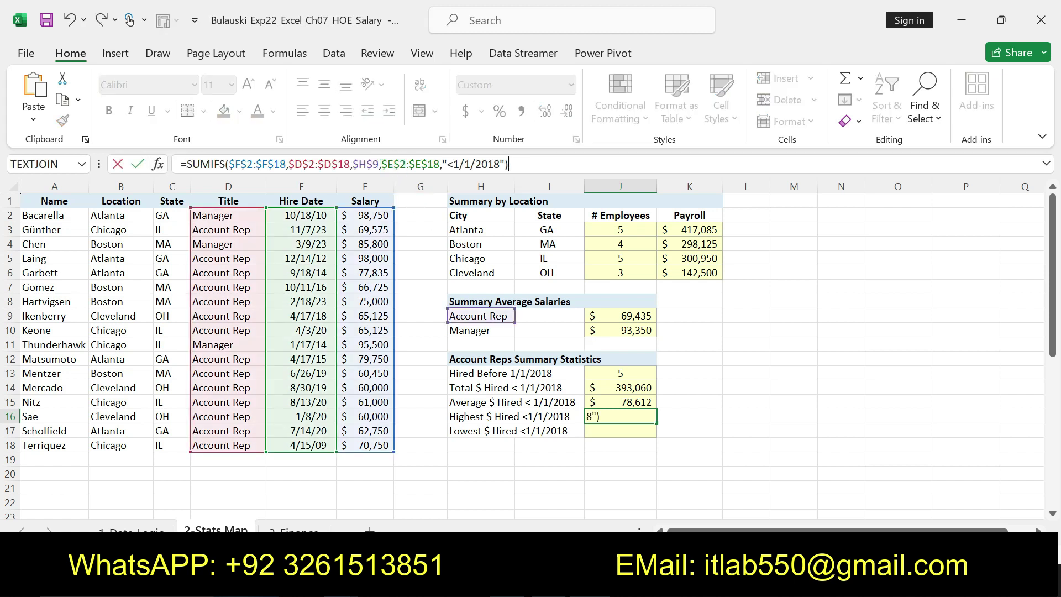
pyautogui.doubleClick(216, 164)
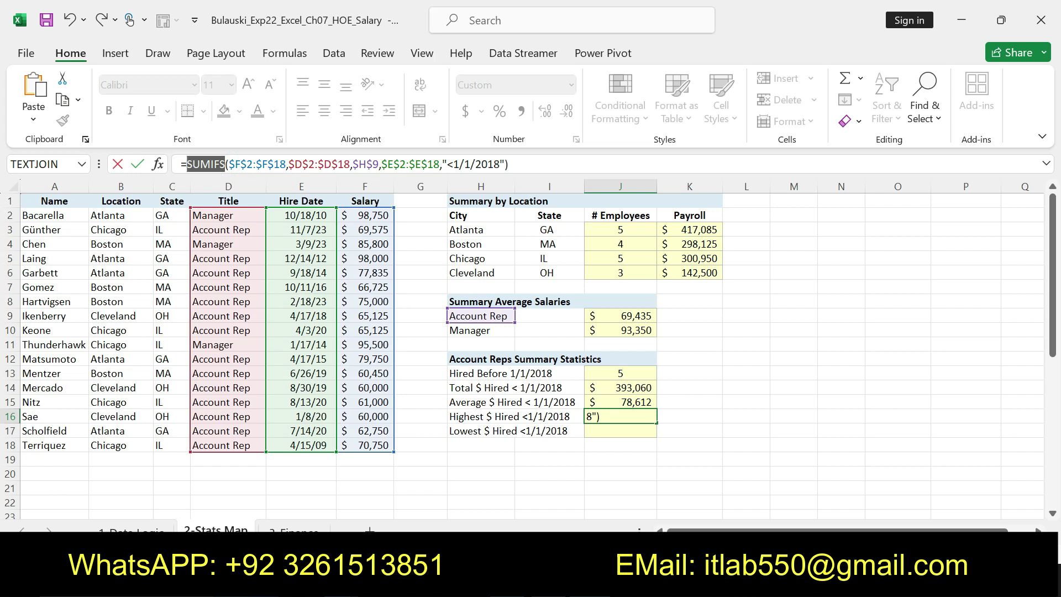
pyautogui.press('Delete')
pyautogui.write('MA')
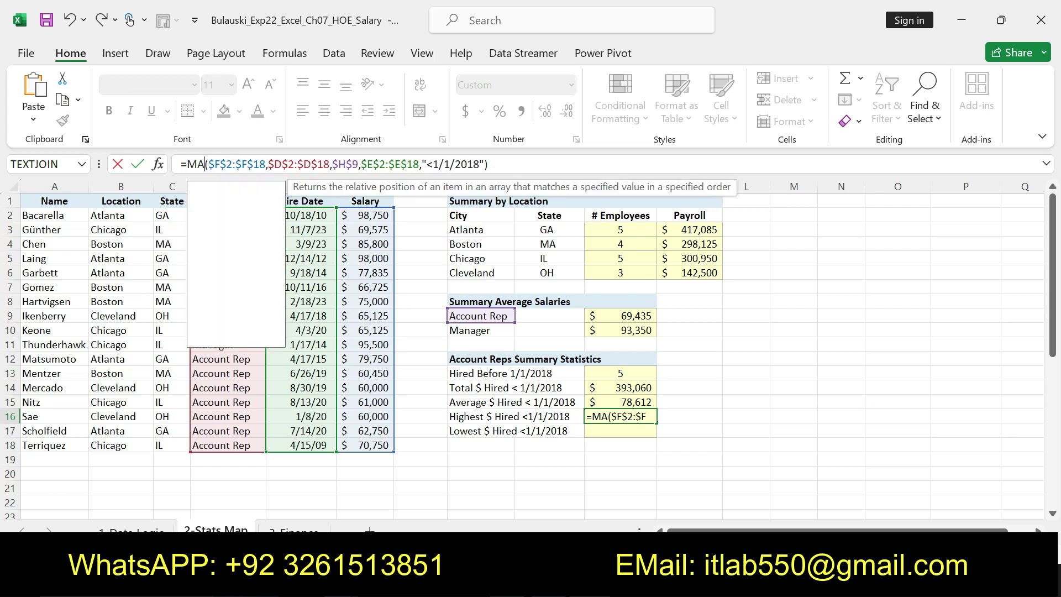
pyautogui.doubleClick(221, 231)
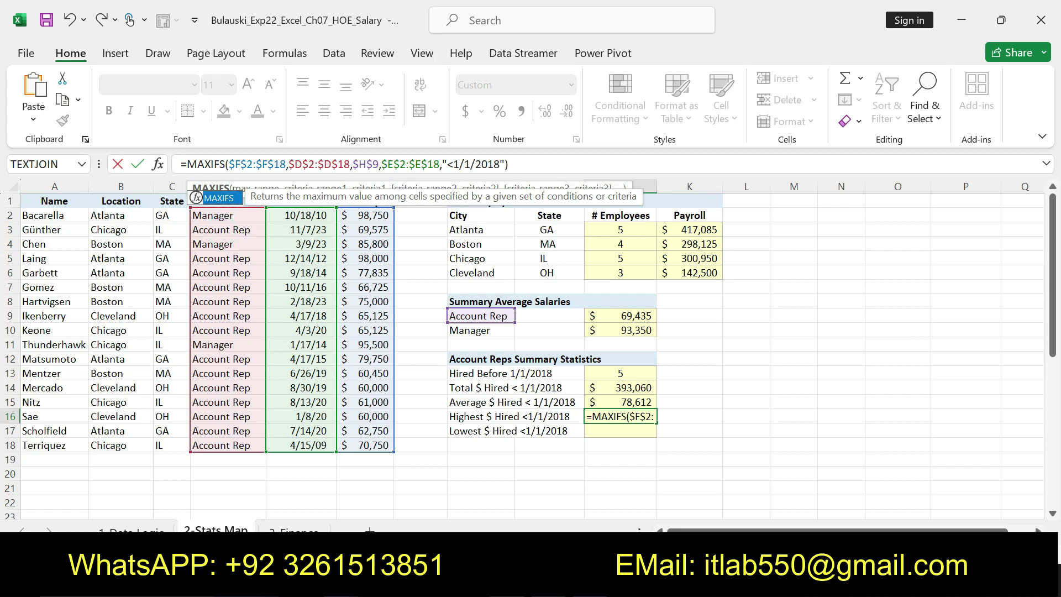
pyautogui.click(515, 164)
pyautogui.press('Return')
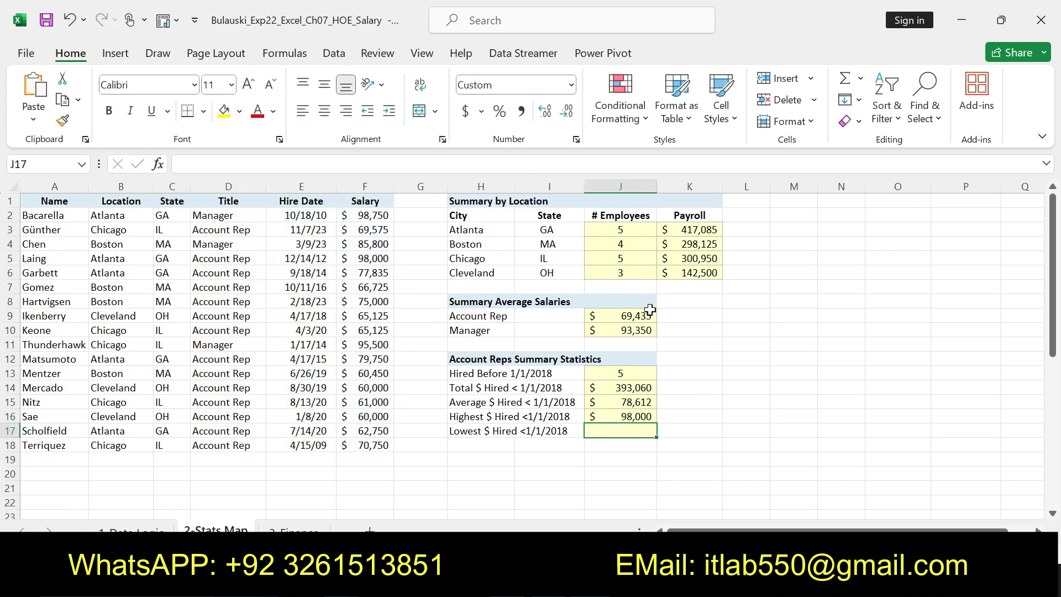
# Paste the SUMIFS formula into J17 and change the function to MINIFS.
pyautogui.click(380, 166)
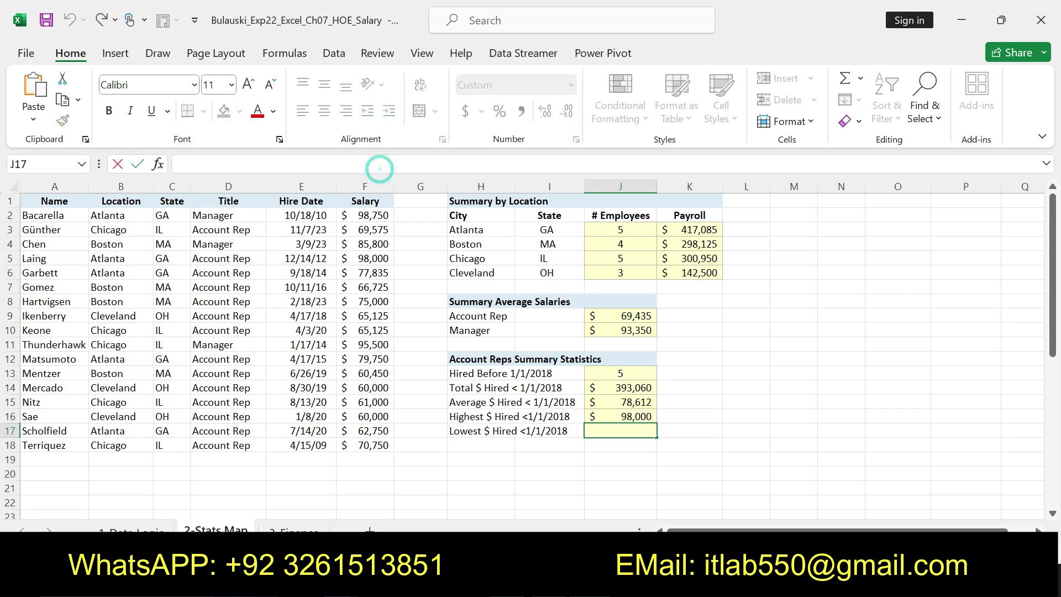
pyautogui.write('=SUMIFS($F$2:$F$18,$D$2:$D$18,$H$9,$E$2:$E$18,"<1/1/2018")')
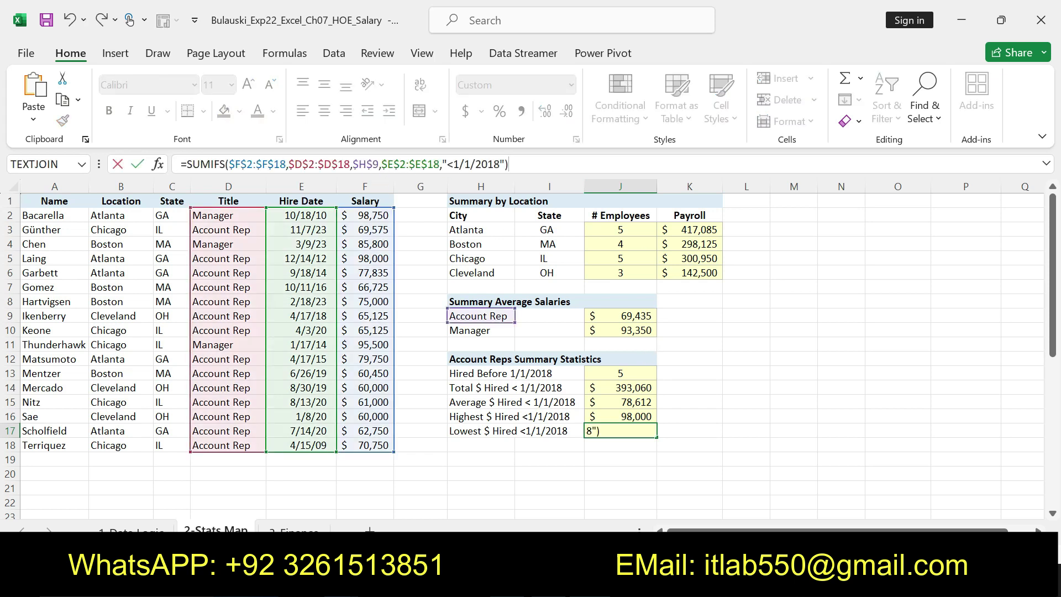
pyautogui.click(209, 164)
pyautogui.press('BackSpace')
pyautogui.press('BackSpace')
pyautogui.press('BackSpace')
pyautogui.write('M')
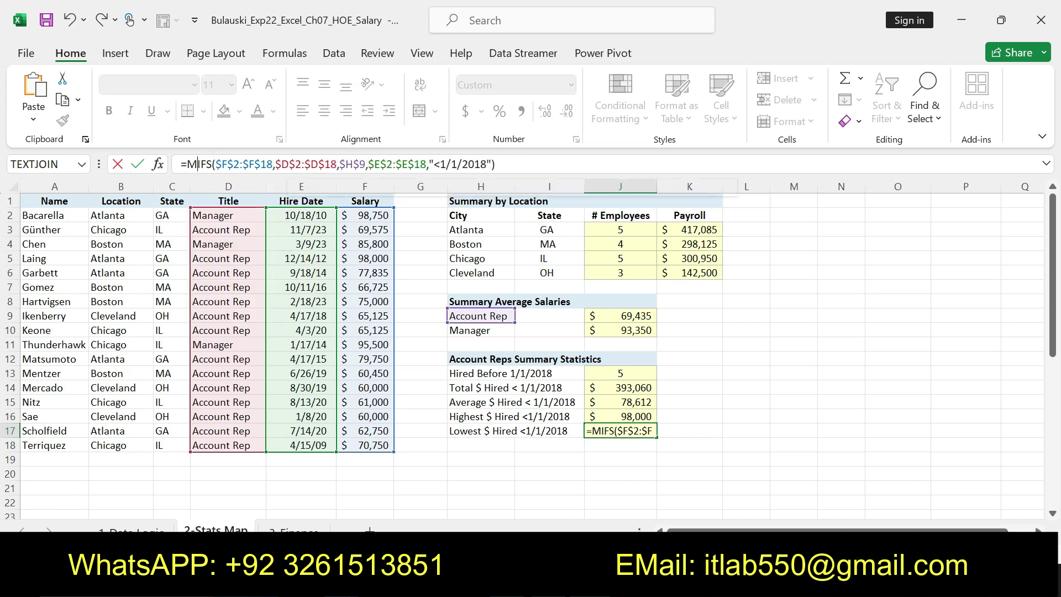
pyautogui.write('I')
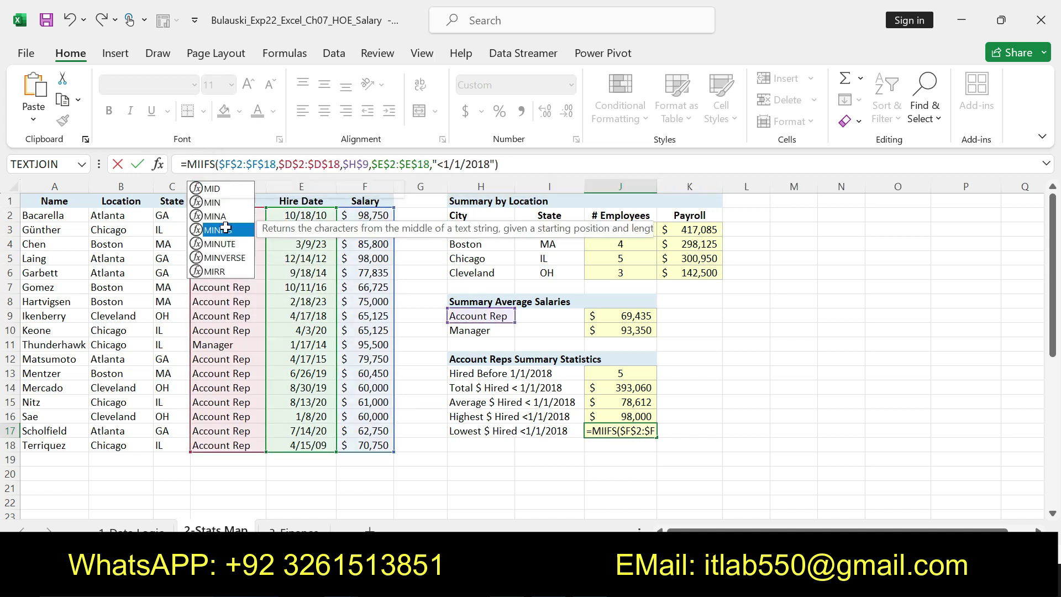
pyautogui.doubleClick(218, 230)
pyautogui.click(533, 165)
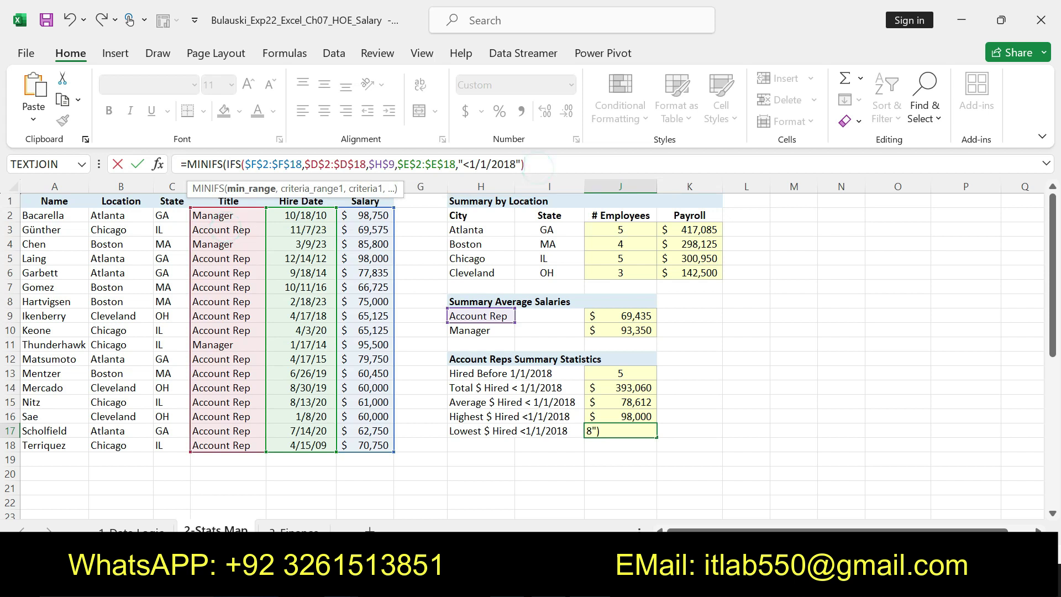
pyautogui.doubleClick(234, 164)
pyautogui.press('BackSpace')
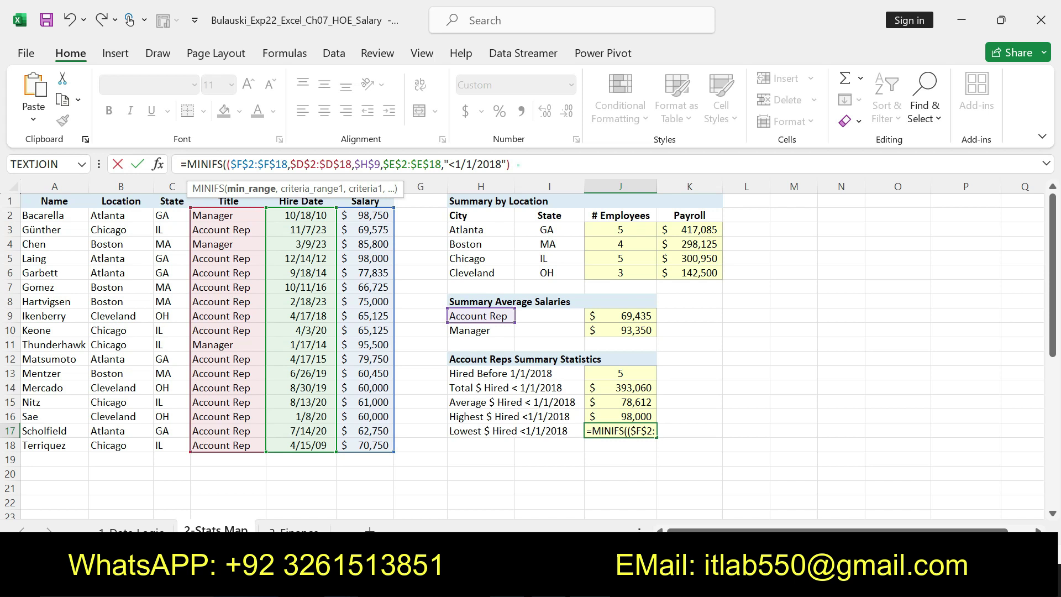
pyautogui.click(519, 164)
pyautogui.press('Return')
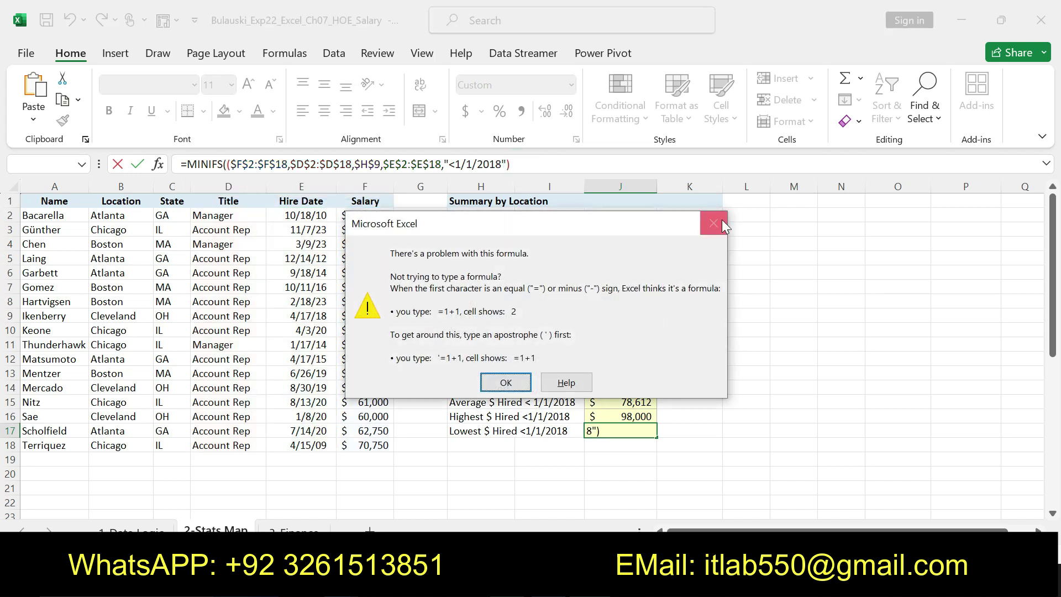
# Remove the duplicate opening parenthesis so J17's MINIFS formula returns $66,725.
pyautogui.click(722, 223)
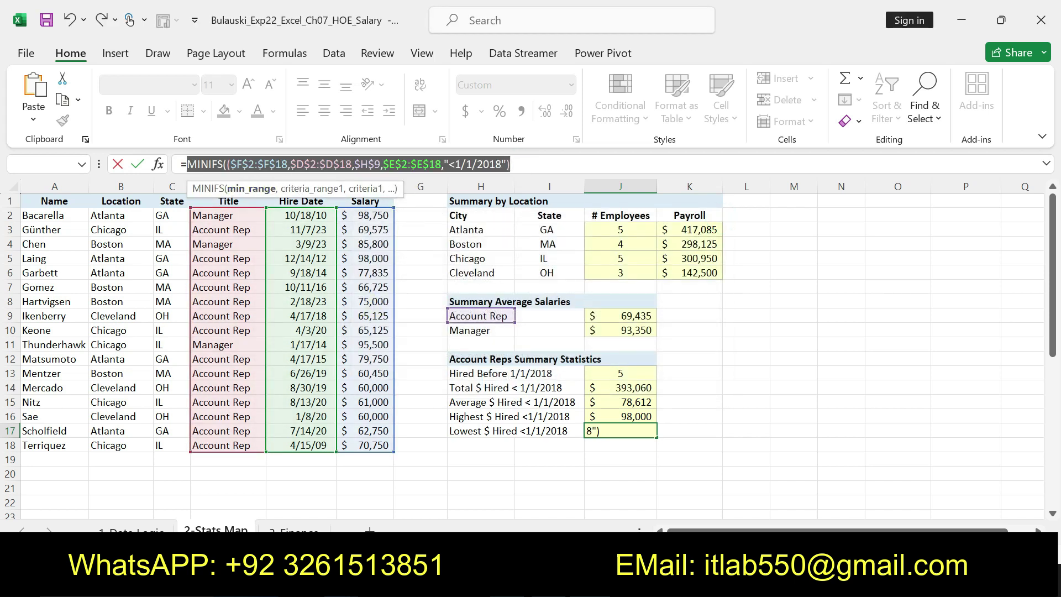
pyautogui.click(230, 164)
pyautogui.press('BackSpace')
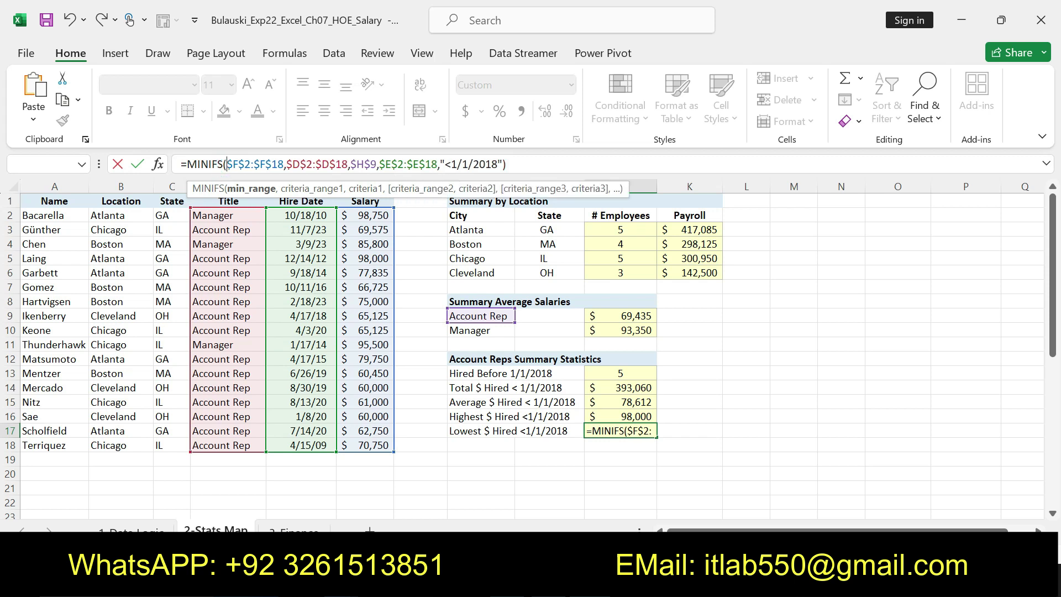
pyautogui.press('Return')
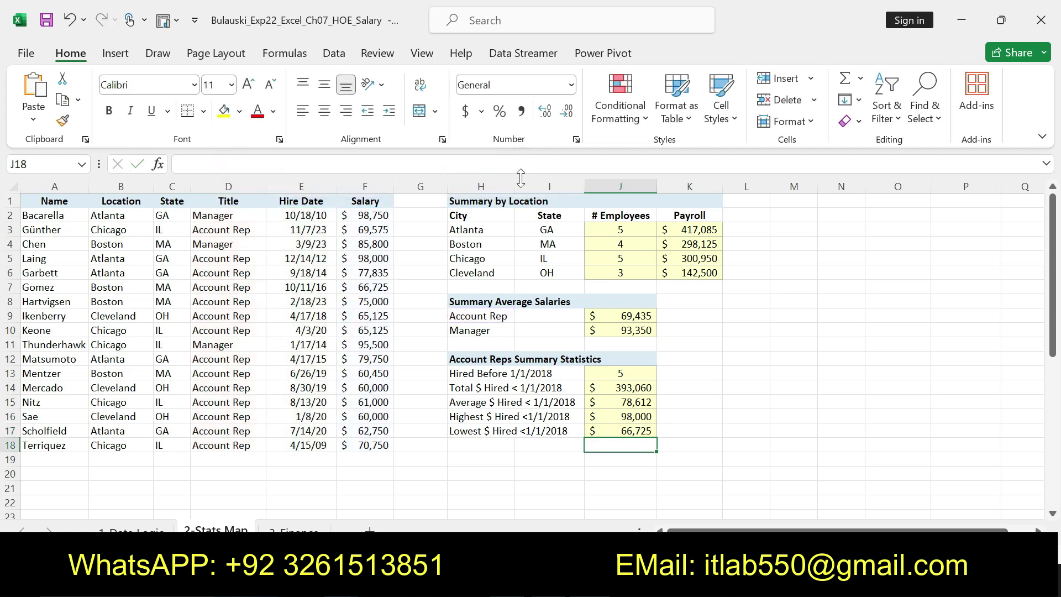
# Undo the yellow highlighting on step 15 in Word.
pyautogui.hotkey('alt', 'Tab')
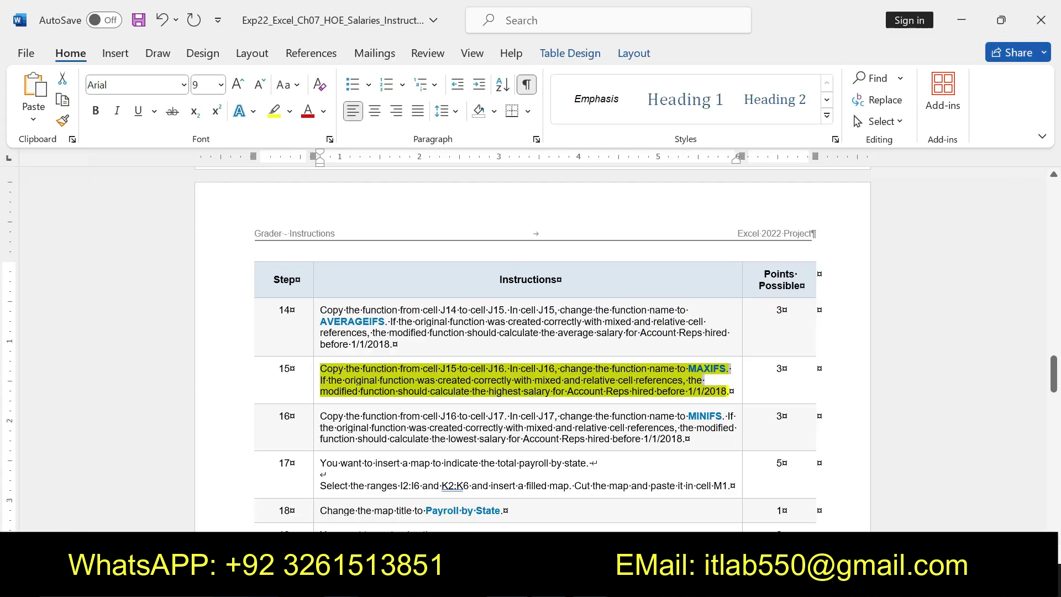
pyautogui.hotkey('ctrl', 'z')
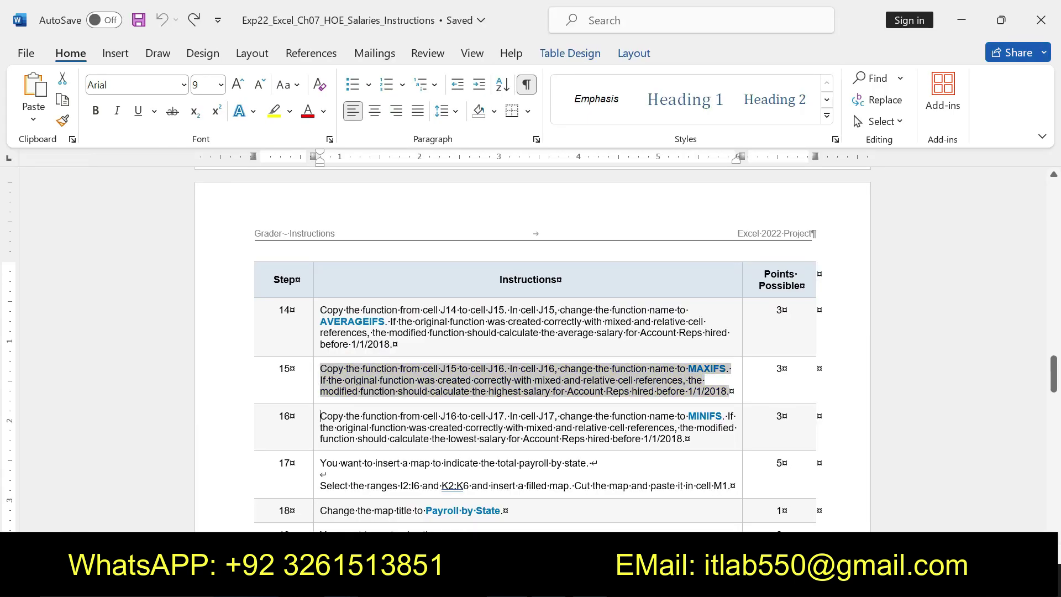
pyautogui.moveTo(320, 415); pyautogui.dragTo(685, 438)
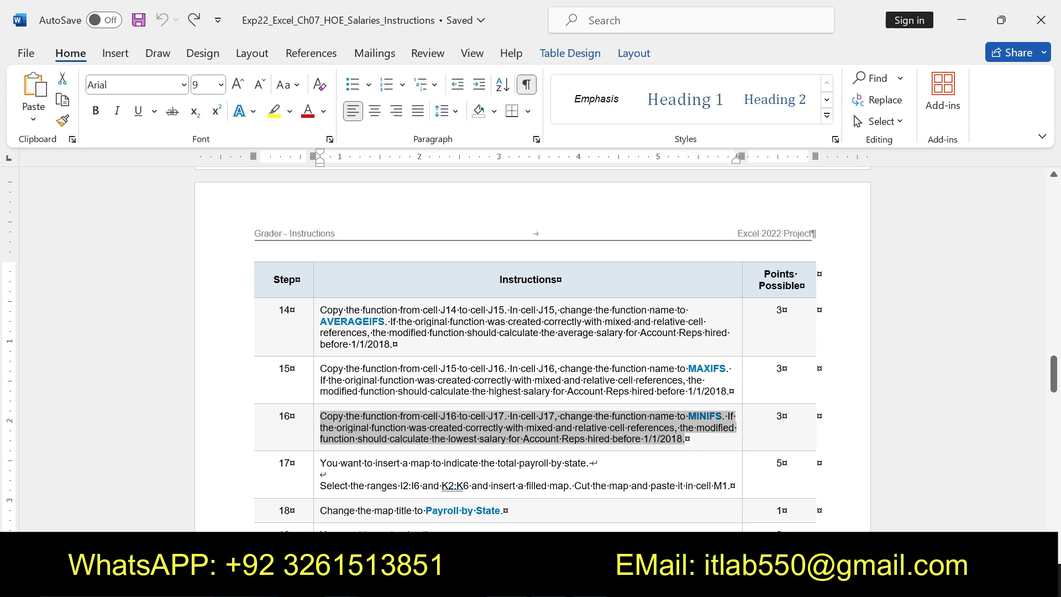
# Make step 17's filled-map instructions bold and highlighted in yellow.
pyautogui.moveTo(320, 463); pyautogui.dragTo(728, 486)
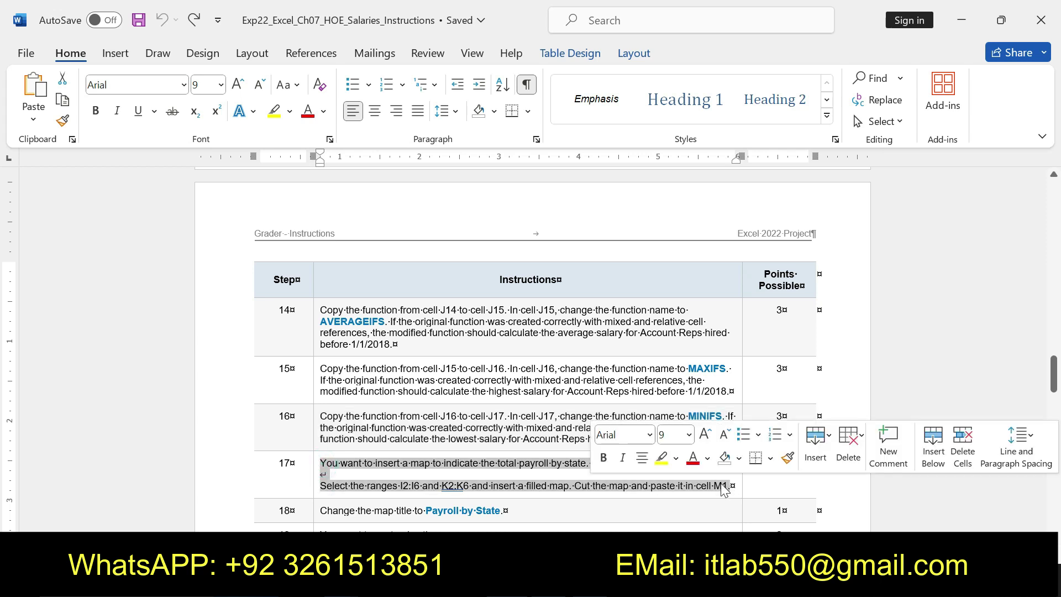
pyautogui.click(603, 457)
pyautogui.click(661, 458)
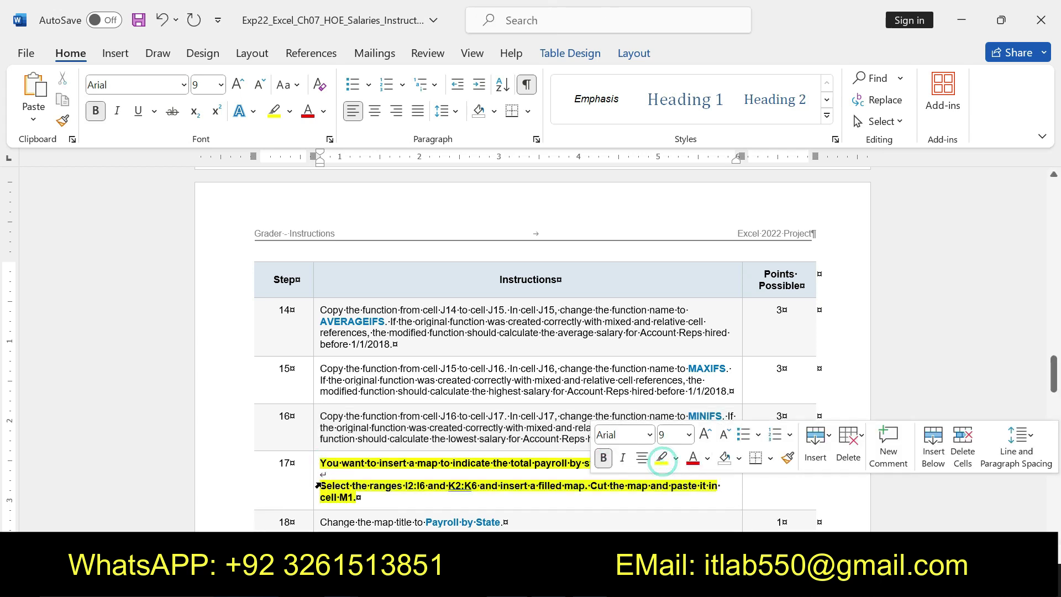
pyautogui.click(321, 486)
pyautogui.moveTo(321, 486); pyautogui.dragTo(359, 497)
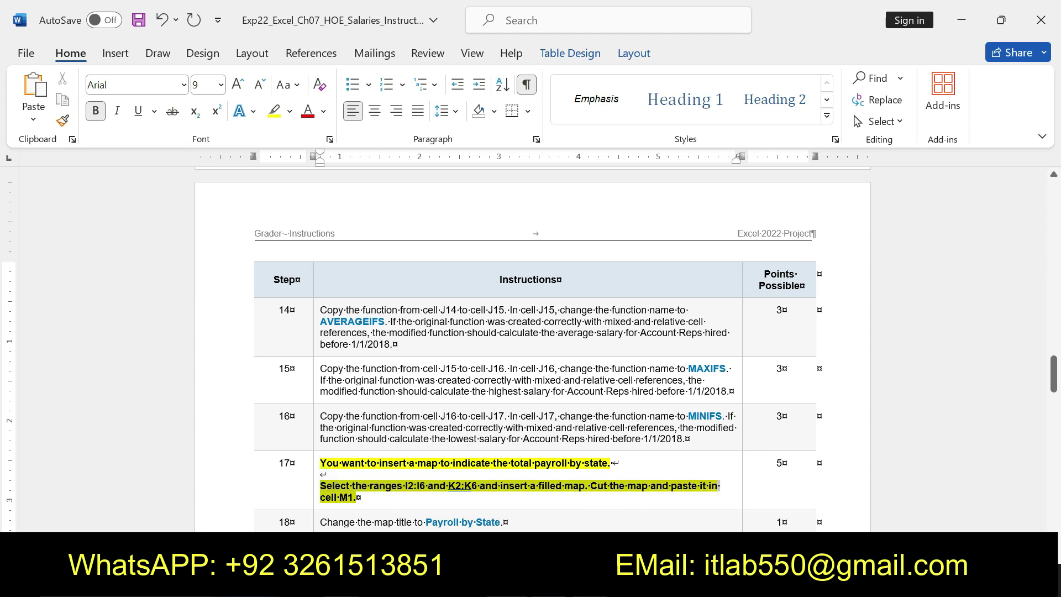
pyautogui.click(394, 493)
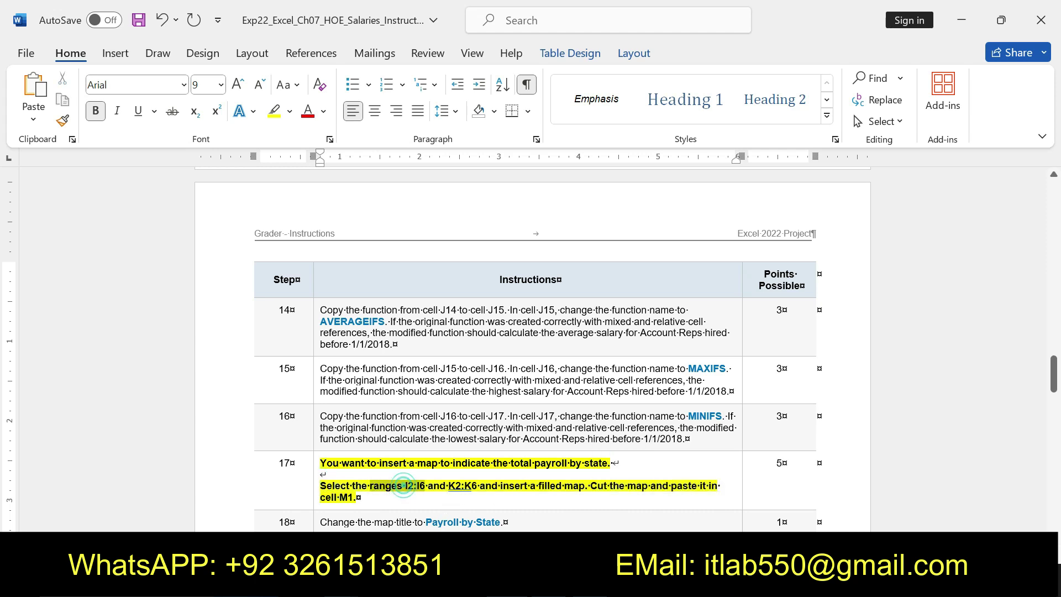
# Pick out the I2:I6 range reference in step 17 and go to Excel's Name Box.
pyautogui.doubleClick(409, 486)
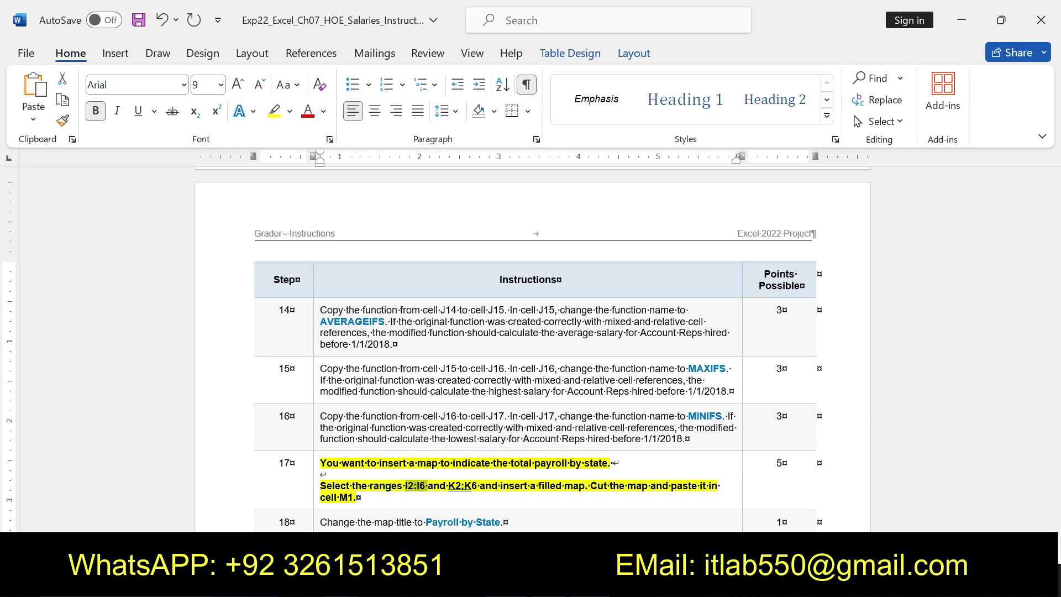
pyautogui.hotkey('alt', 'Tab')
pyautogui.click(31, 160)
# Select the State range I2:I6 together with the Payroll values K3:K6.
pyautogui.write('I2:I6')
pyautogui.press('Return')
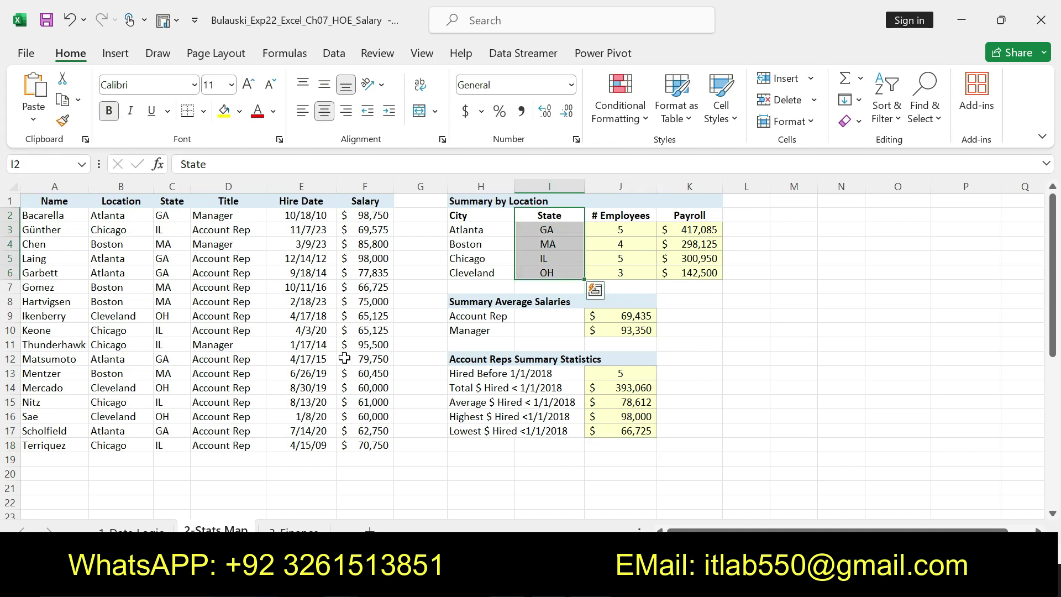
pyautogui.hotkey('alt', 'Tab')
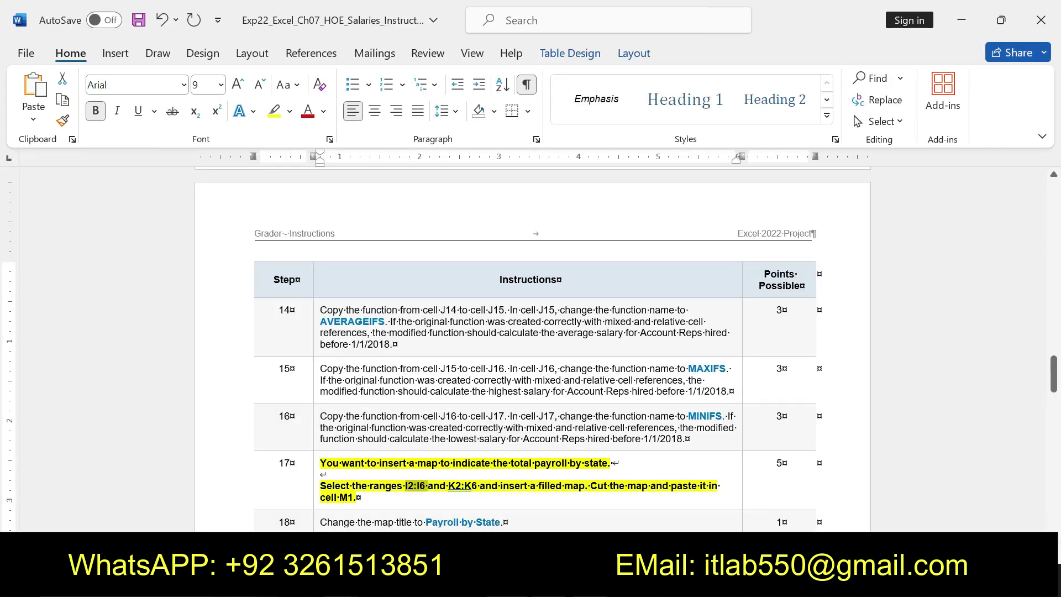
pyautogui.doubleClick(459, 486)
pyautogui.hotkey('ctrl', 'c')
pyautogui.hotkey('alt', 'Tab')
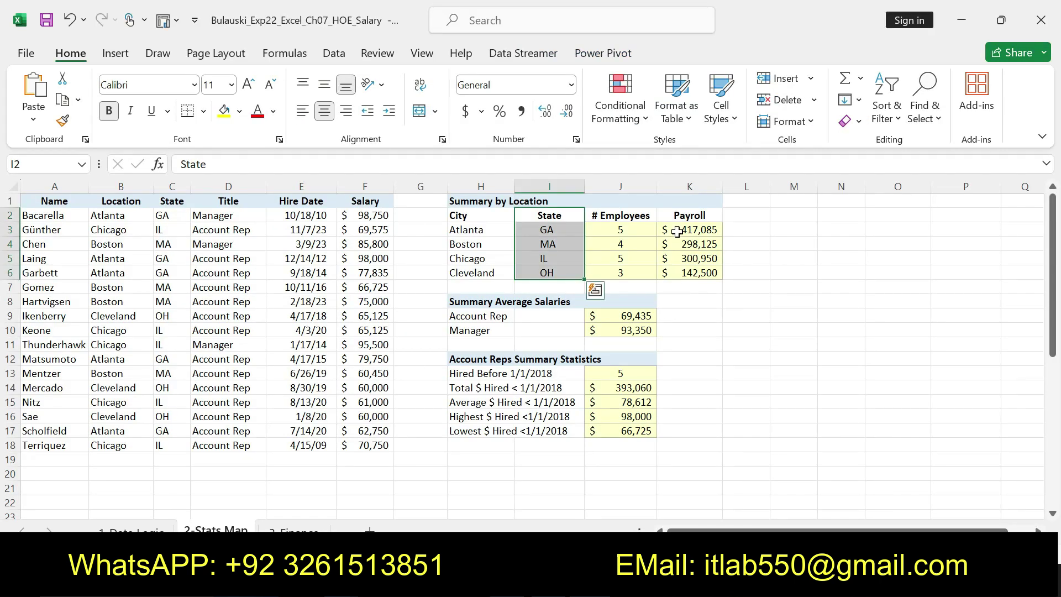
pyautogui.moveTo(677, 231); pyautogui.dragTo(685, 272)
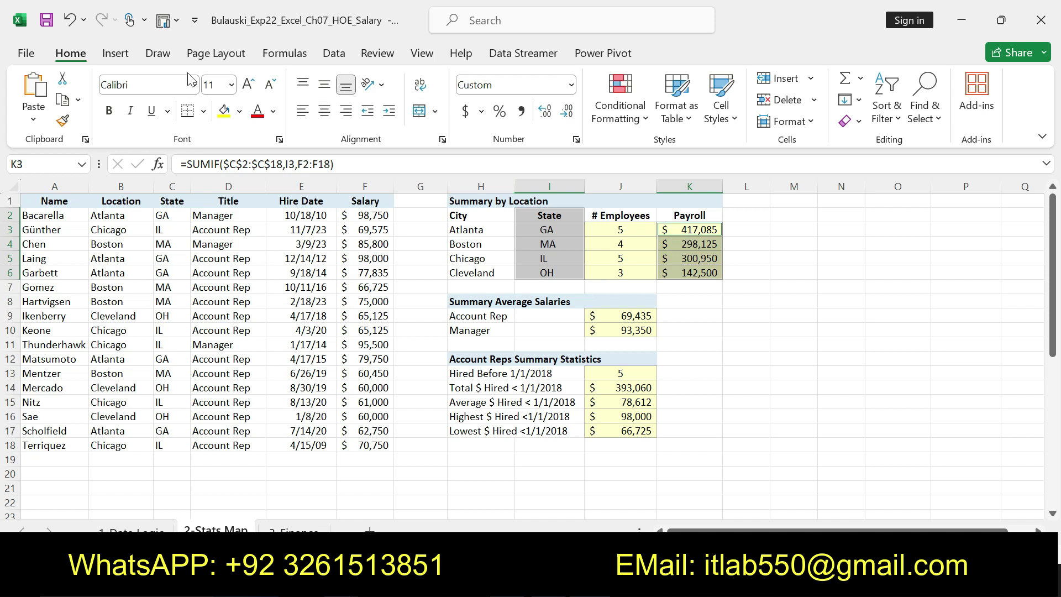
# Insert a Filled Map chart from the selected data and bring up the Wi-Fi network list.
pyautogui.click(115, 53)
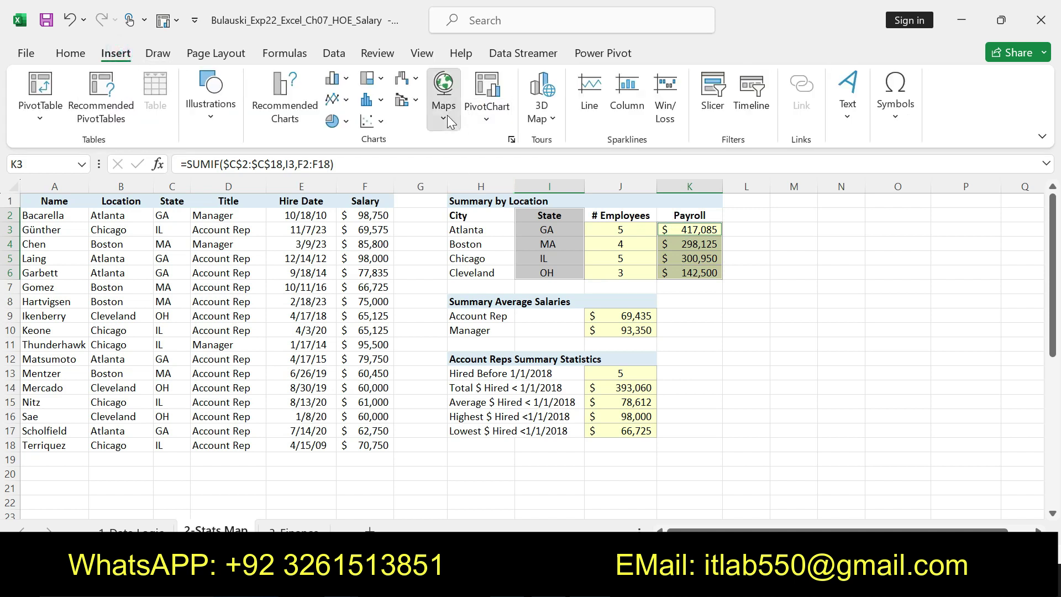
pyautogui.click(446, 115)
pyautogui.click(462, 174)
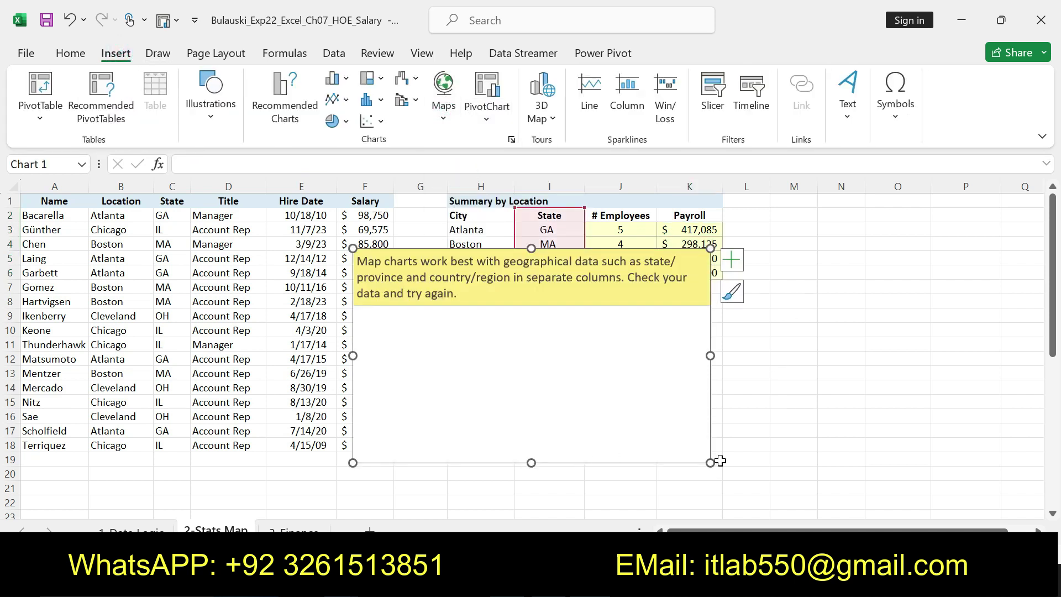
pyautogui.click(870, 583)
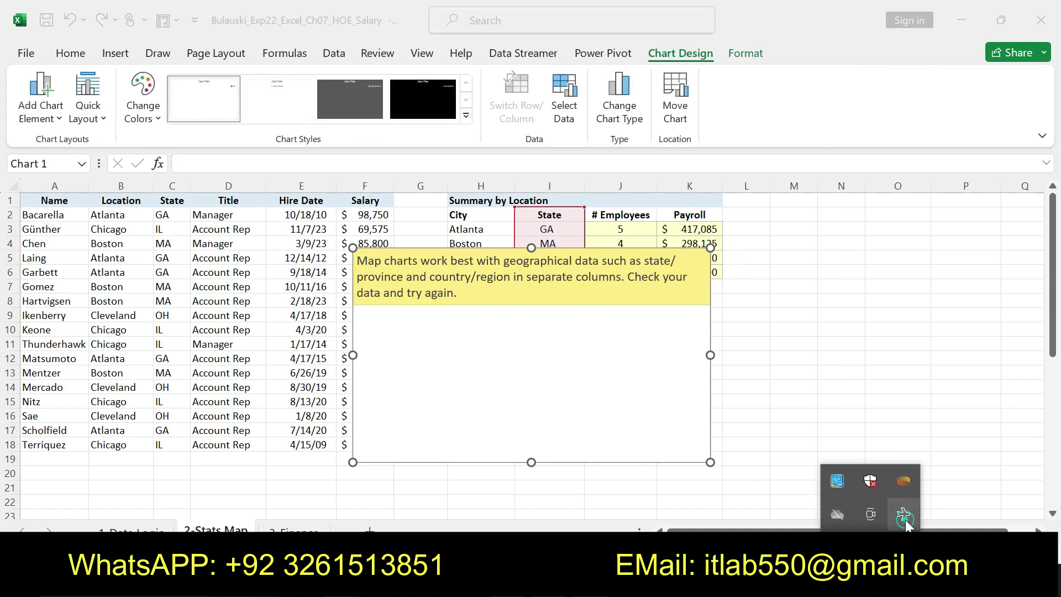
pyautogui.click(905, 520)
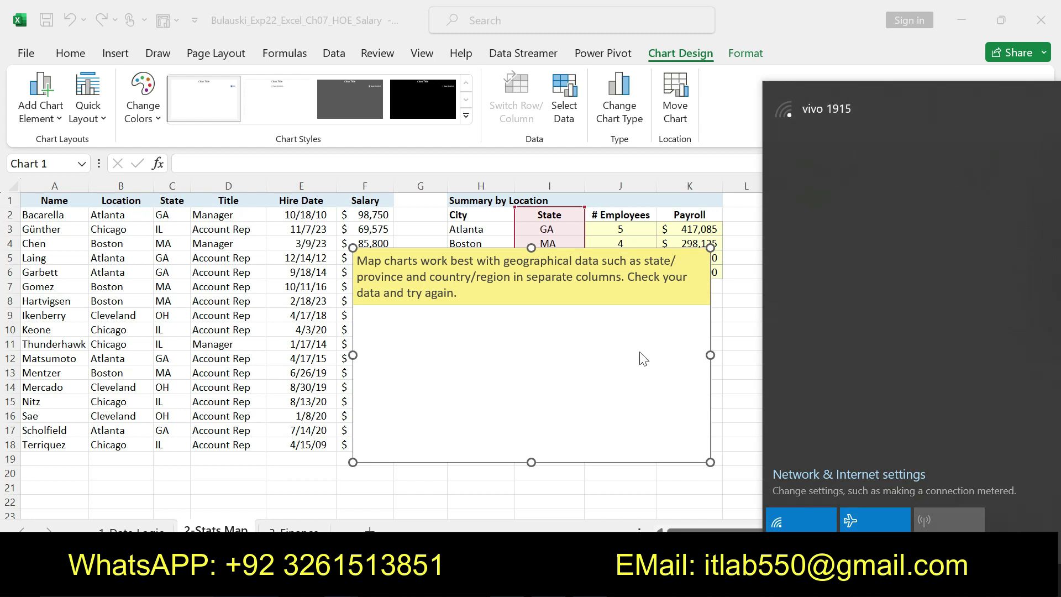
# Connect to the Capital pak Wi-Fi network and close the network flyout.
pyautogui.click(684, 310)
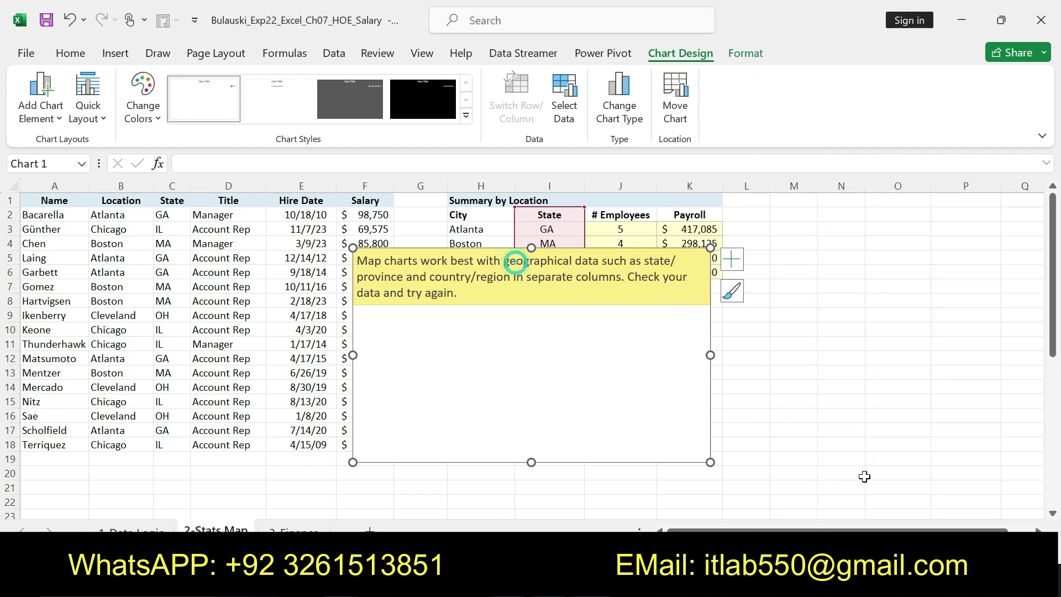
pyautogui.click(871, 583)
pyautogui.click(895, 520)
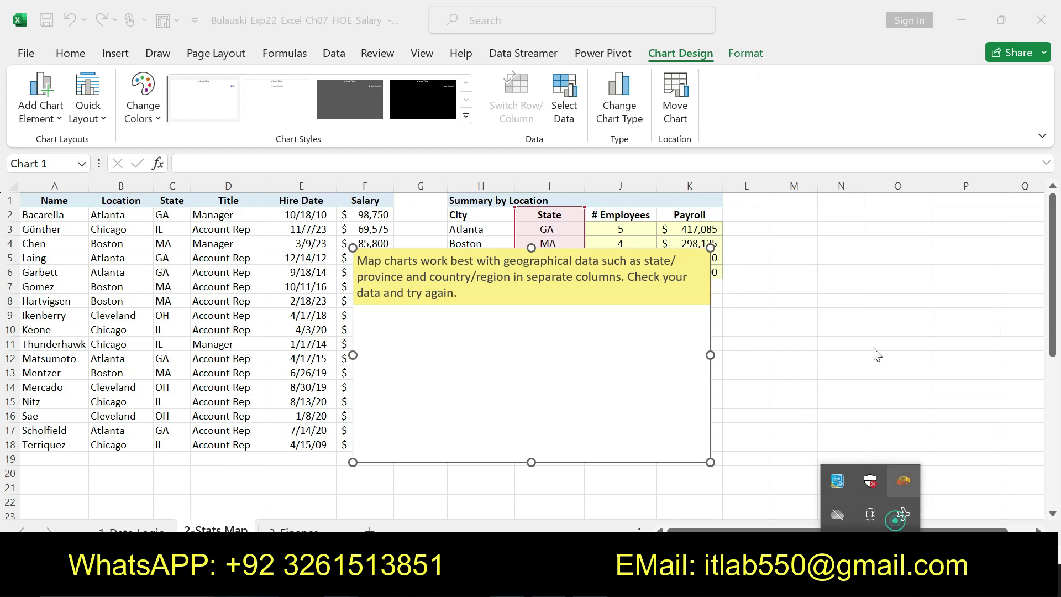
pyautogui.click(808, 110)
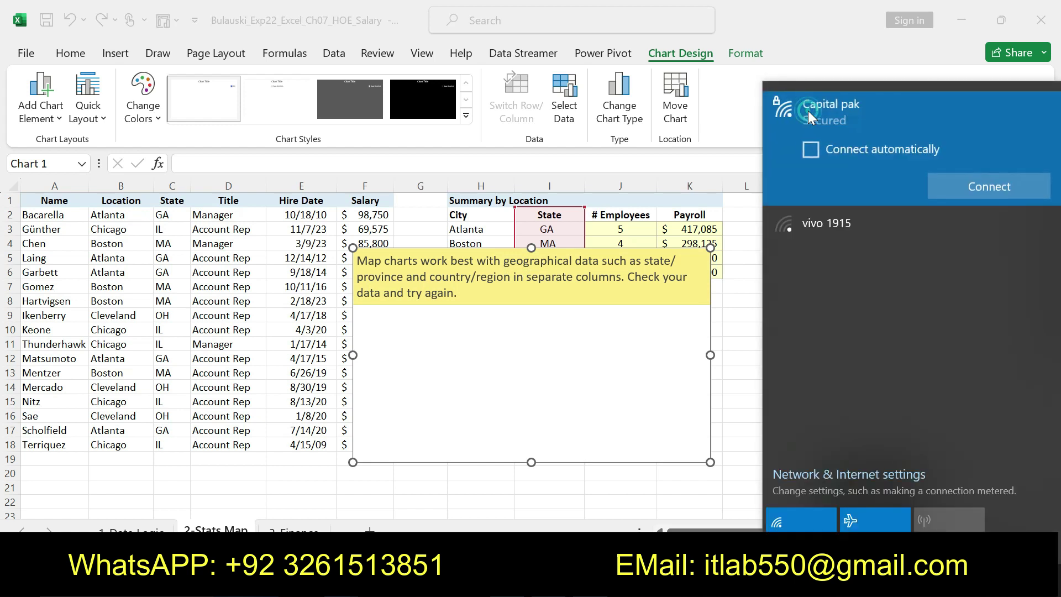
pyautogui.click(968, 185)
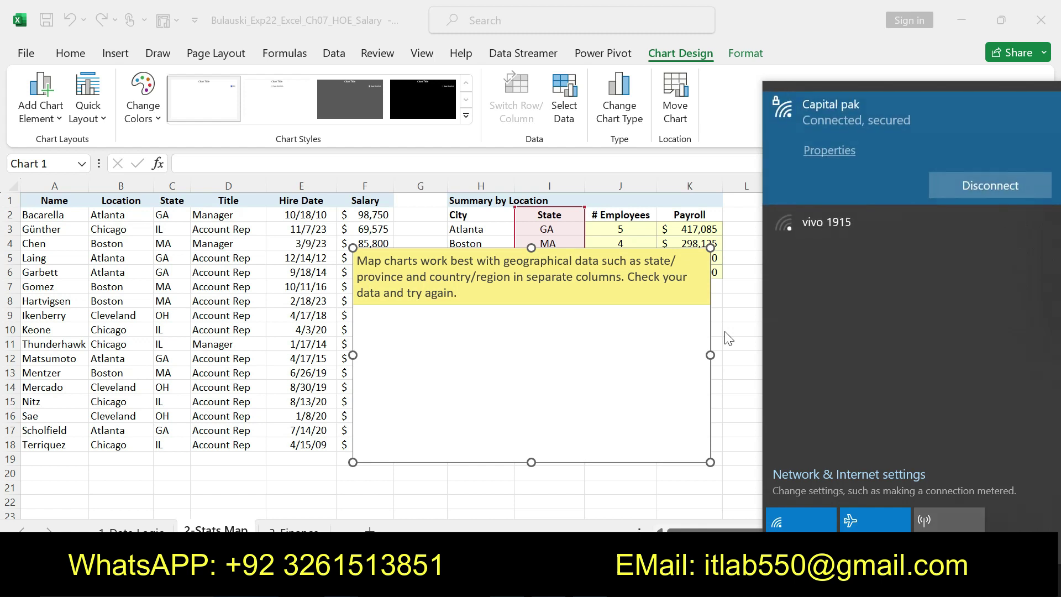
pyautogui.click(730, 327)
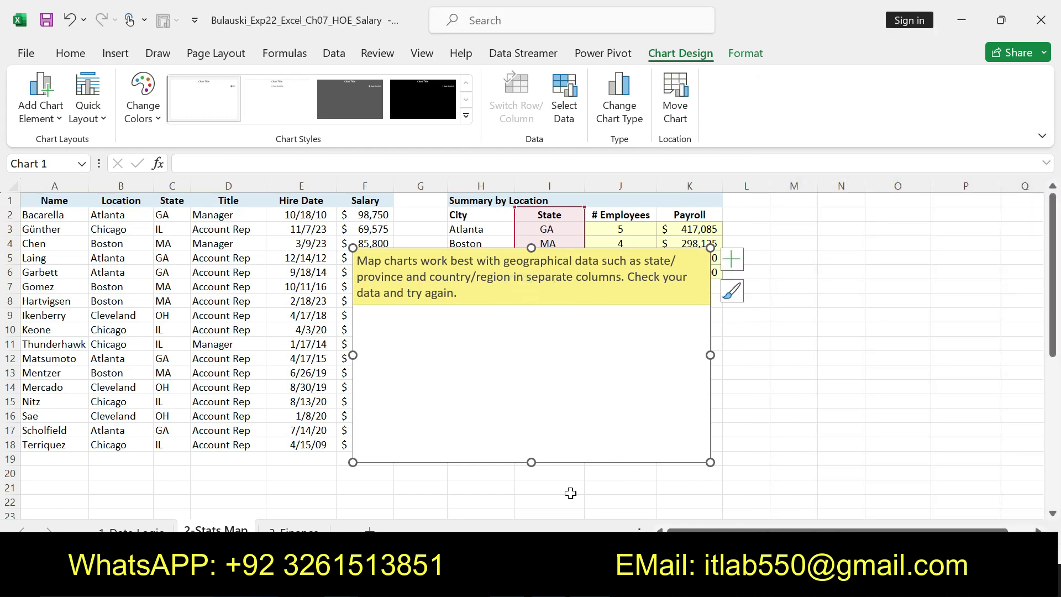
# Drag the map chart so its corner sits at cell M1, checking the Wi-Fi status meanwhile.
pyautogui.hotkey('alt', 'Tab')
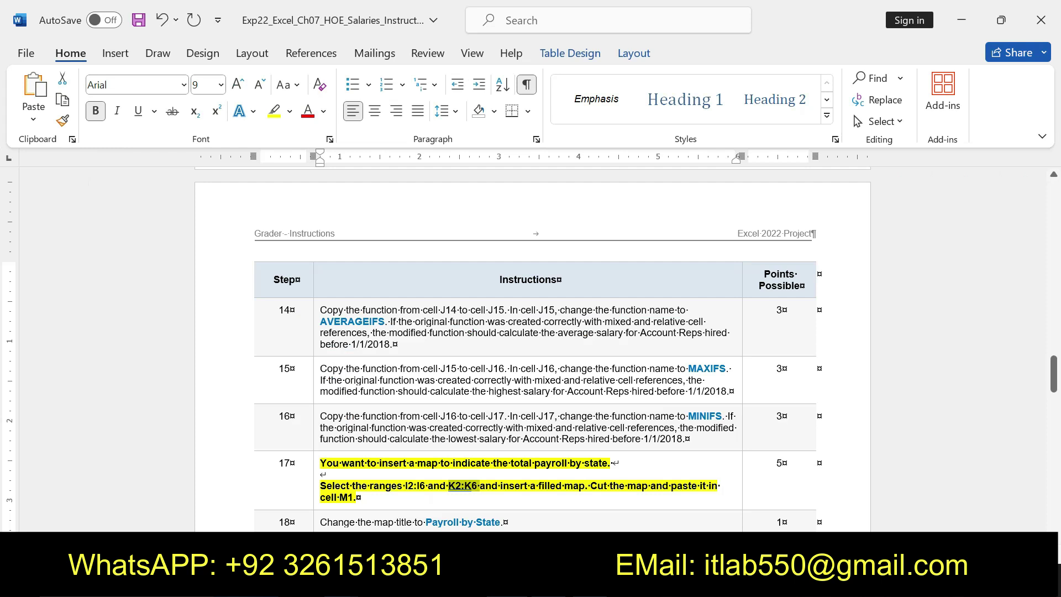
pyautogui.hotkey('alt', 'Tab')
pyautogui.moveTo(621, 269); pyautogui.dragTo(1038, 219)
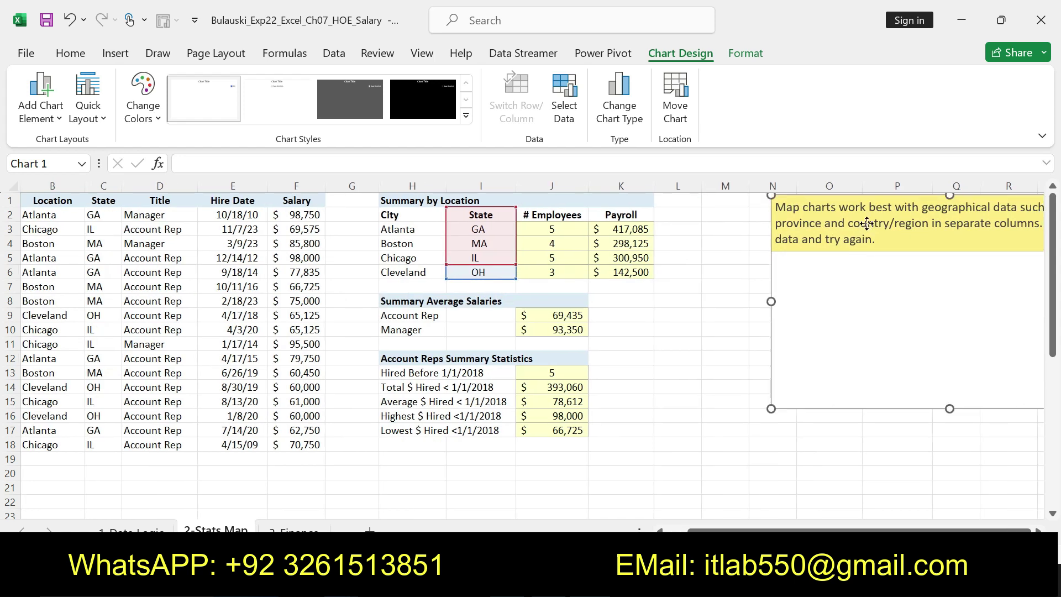
pyautogui.moveTo(866, 224); pyautogui.dragTo(800, 227)
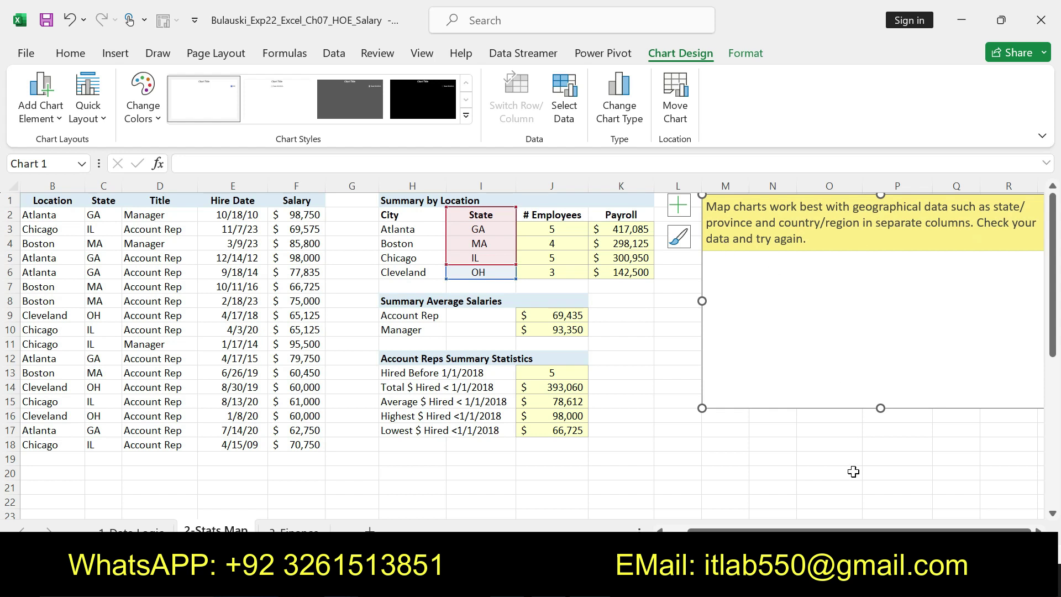
pyautogui.click(903, 518)
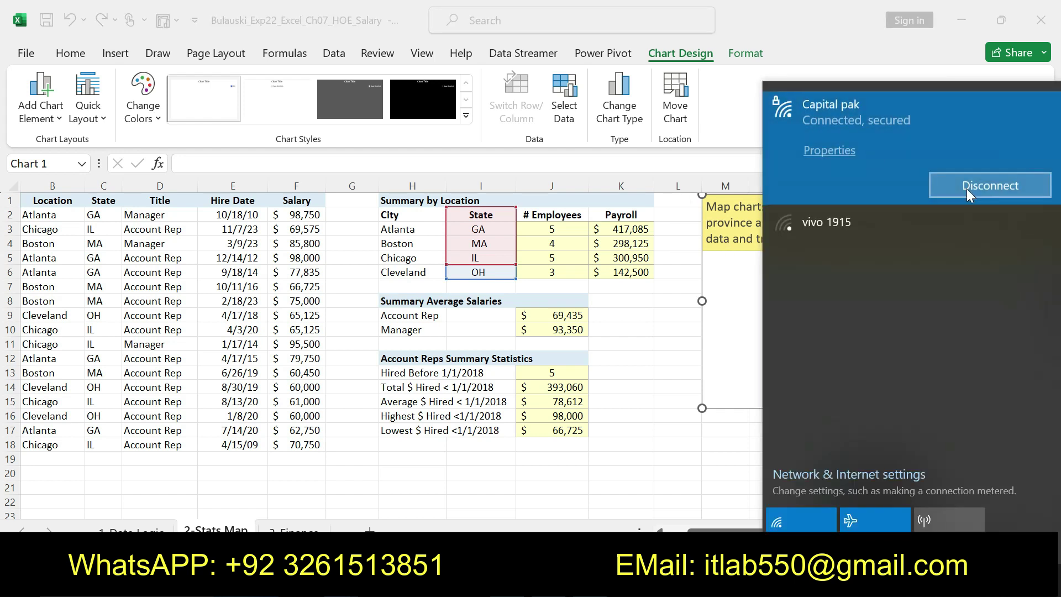
pyautogui.click(720, 286)
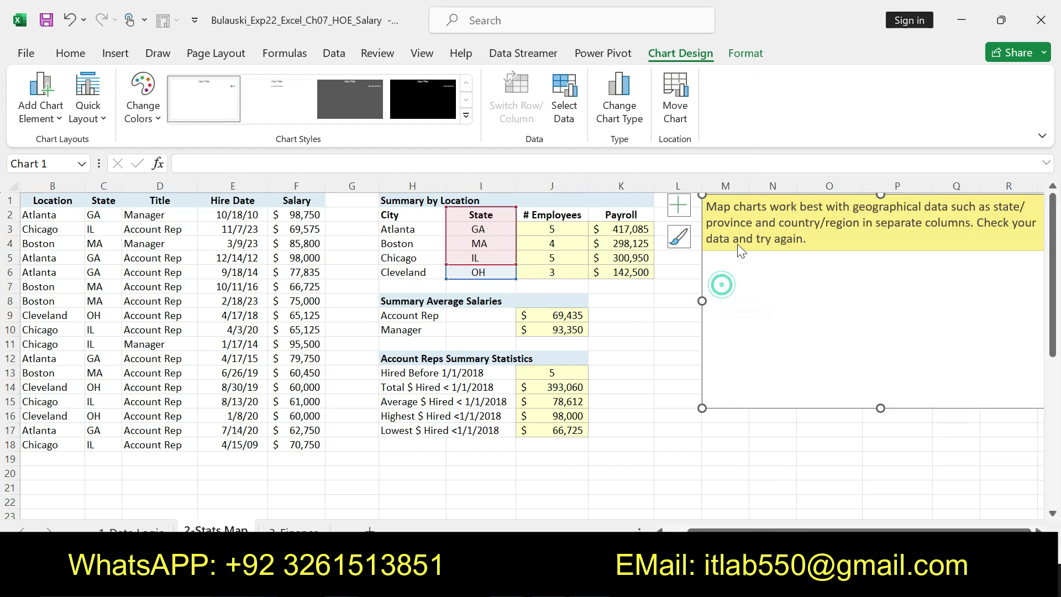
pyautogui.click(781, 232)
pyautogui.moveTo(593, 393); pyautogui.dragTo(662, 394)
# Undo the chart moves and the map insertion, leaving the sheet without a chart.
pyautogui.hotkey('ctrl', 'z')
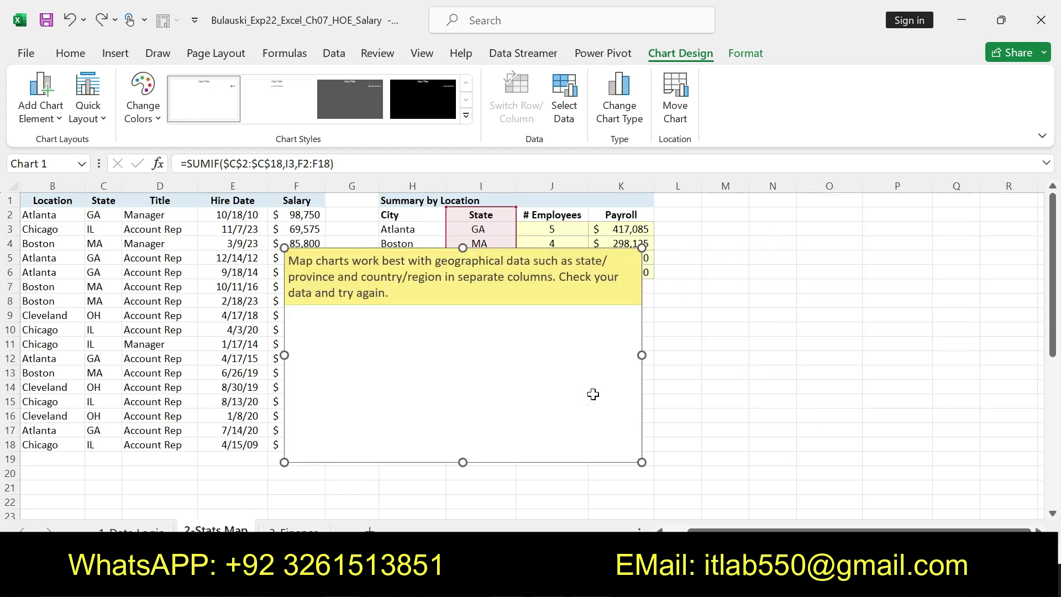
pyautogui.hotkey('ctrl', 'z')
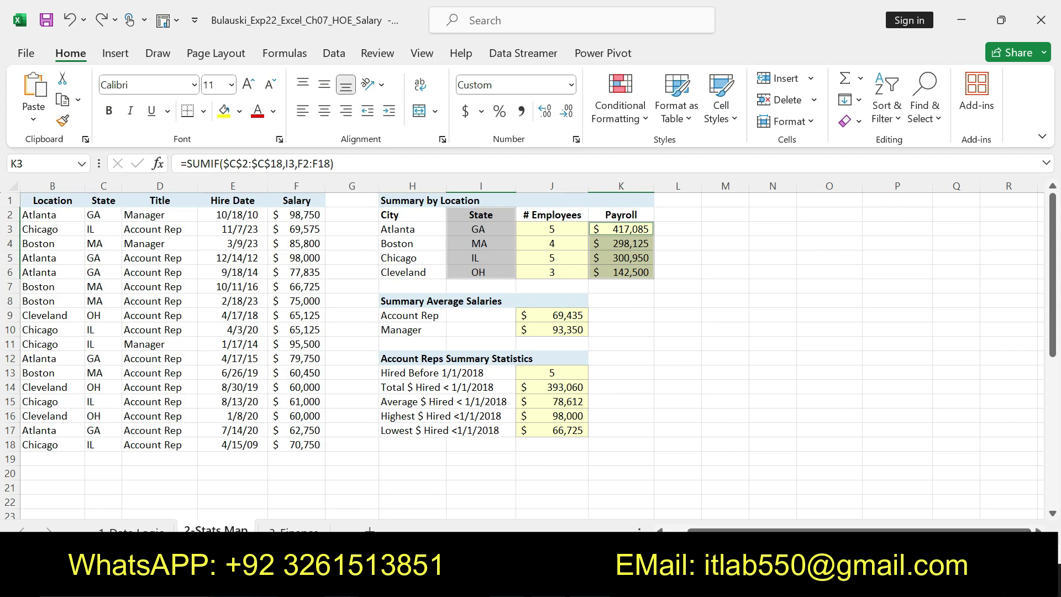
pyautogui.click(870, 580)
# Insert a Filled Map again from the State and Payroll data and drag it aside.
pyautogui.click(896, 518)
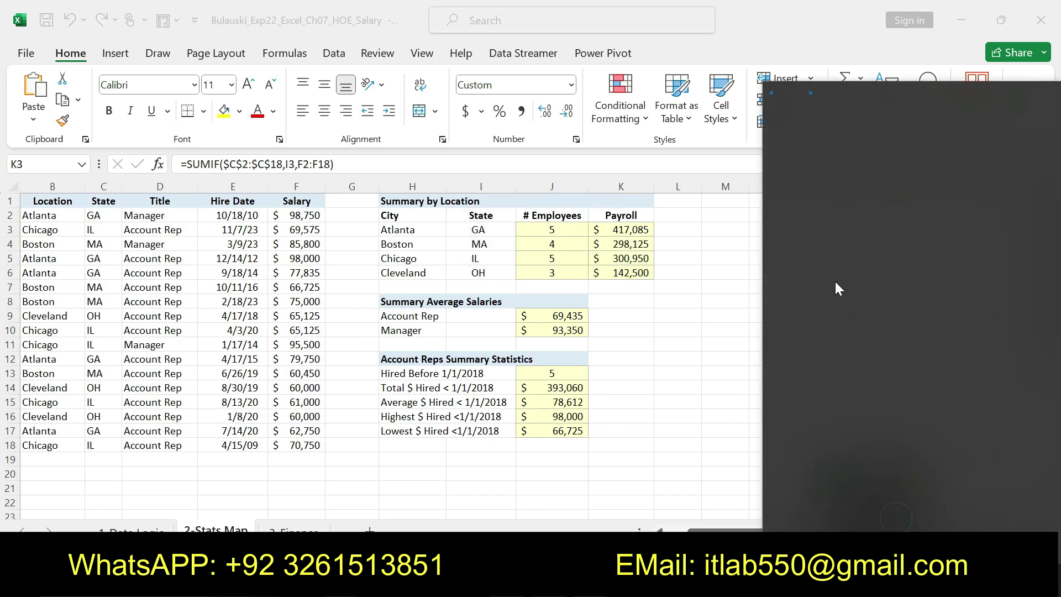
pyautogui.click(694, 309)
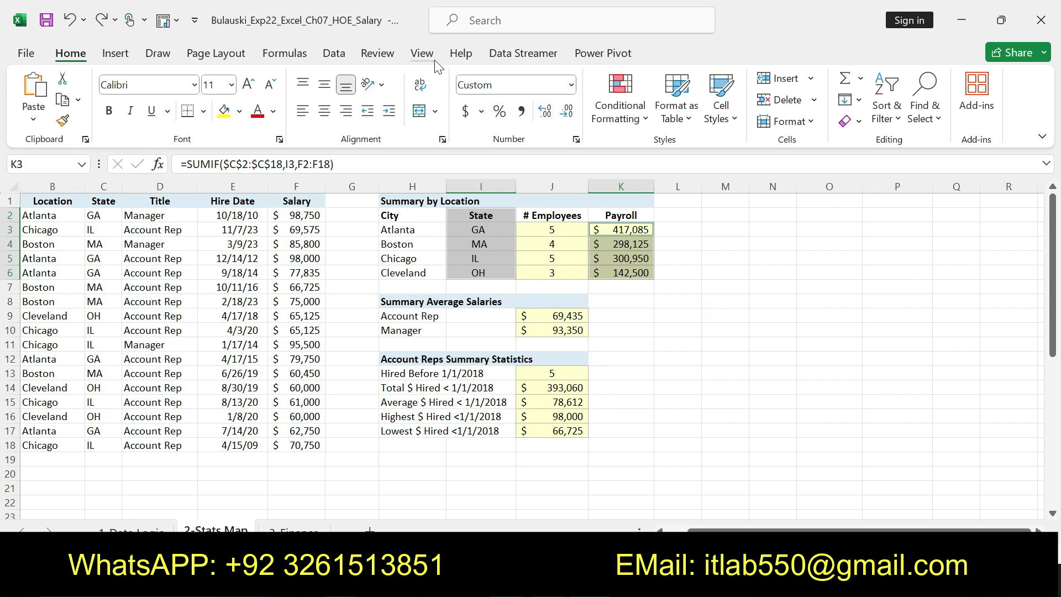
pyautogui.click(114, 55)
pyautogui.click(445, 108)
pyautogui.click(450, 175)
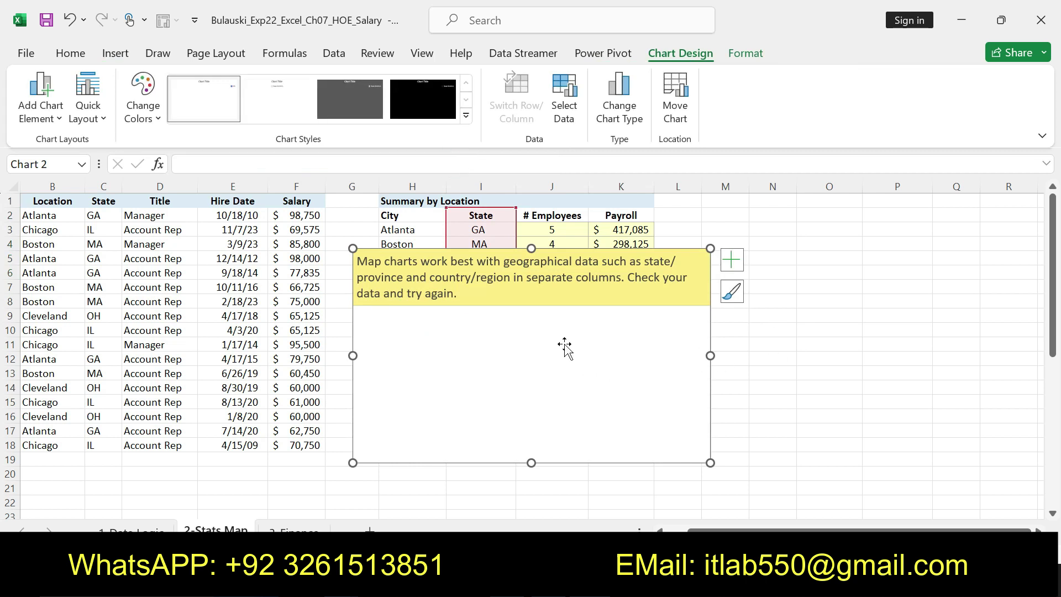
pyautogui.moveTo(567, 285)
pyautogui.mouseDown()
pyautogui.moveTo(713, 310)
pyautogui.moveTo(919, 228)
pyautogui.mouseUp()
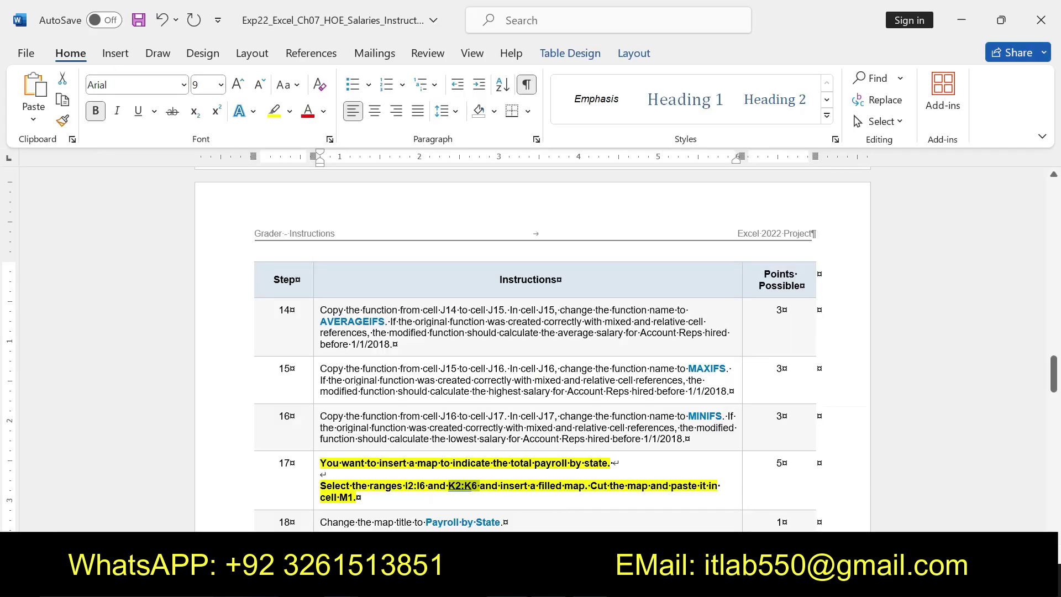
# Undo step 17's bold and highlighting, then select 'Payroll by State' in step 18.
pyautogui.moveTo(415, 521); pyautogui.dragTo(462, 521)
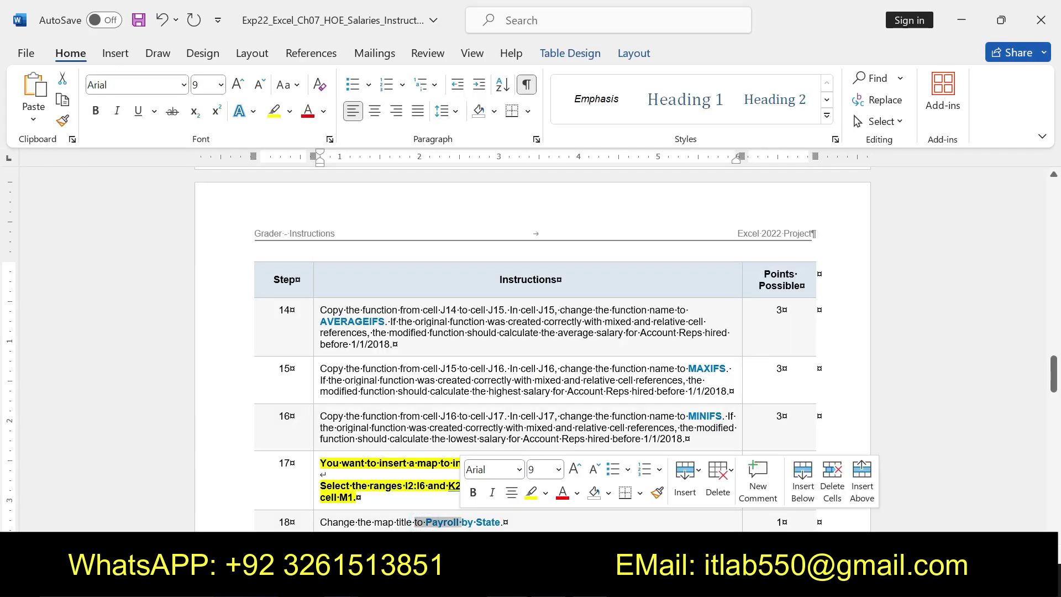
pyautogui.hotkey('ctrl', 'z')
pyautogui.hotkey('ctrl', 'z')
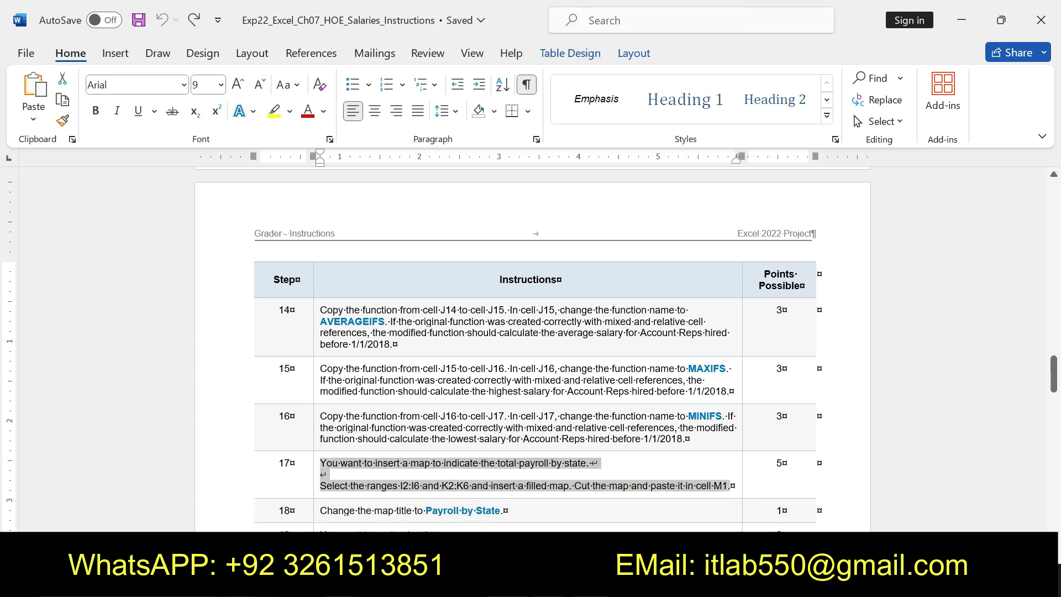
pyautogui.moveTo(319, 510); pyautogui.dragTo(504, 511)
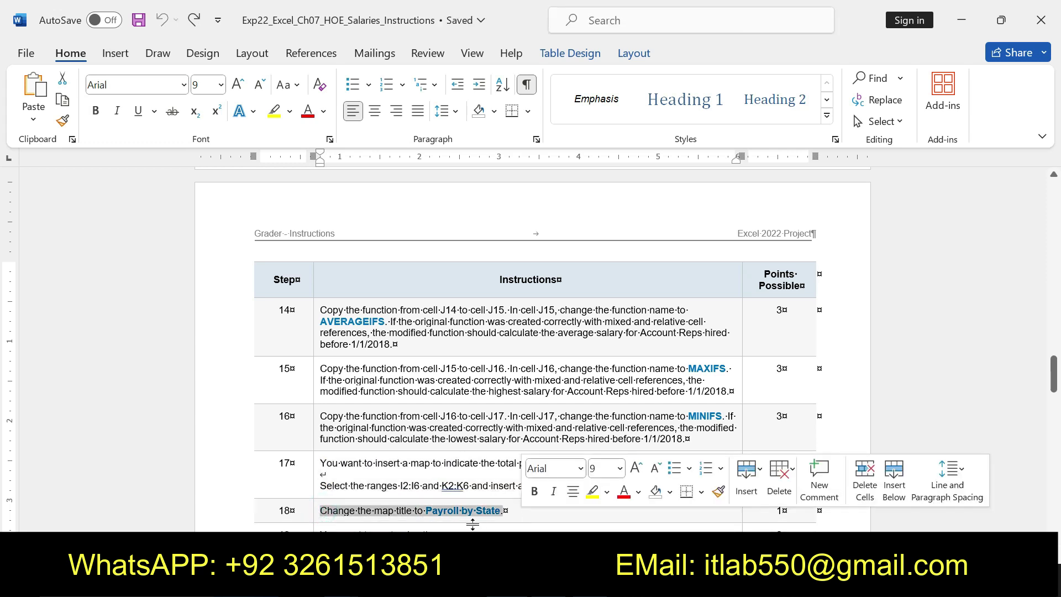
pyautogui.click(436, 516)
pyautogui.click(425, 511)
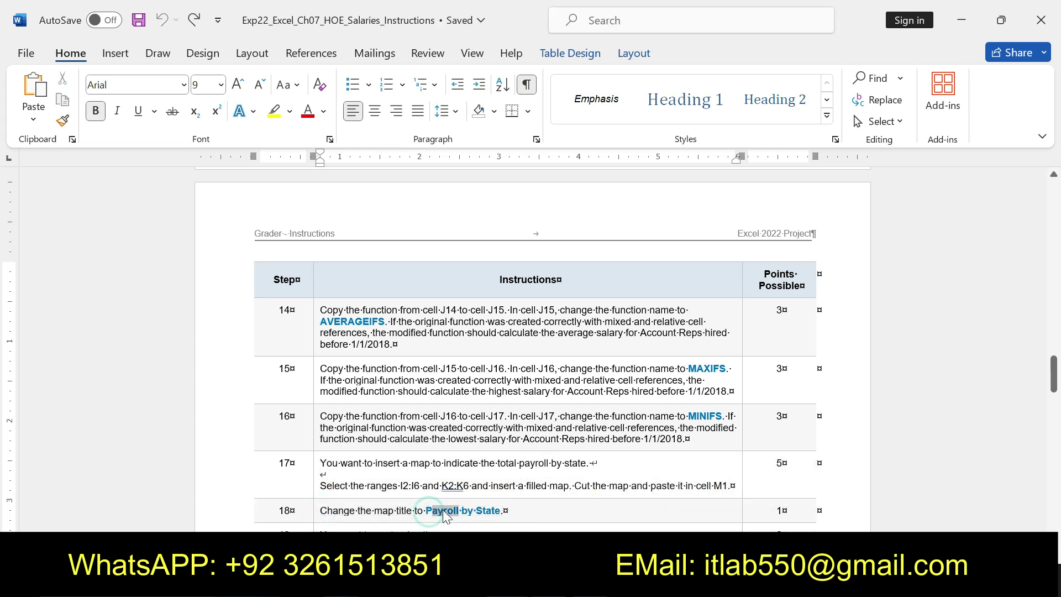
pyautogui.moveTo(426, 511); pyautogui.dragTo(501, 512)
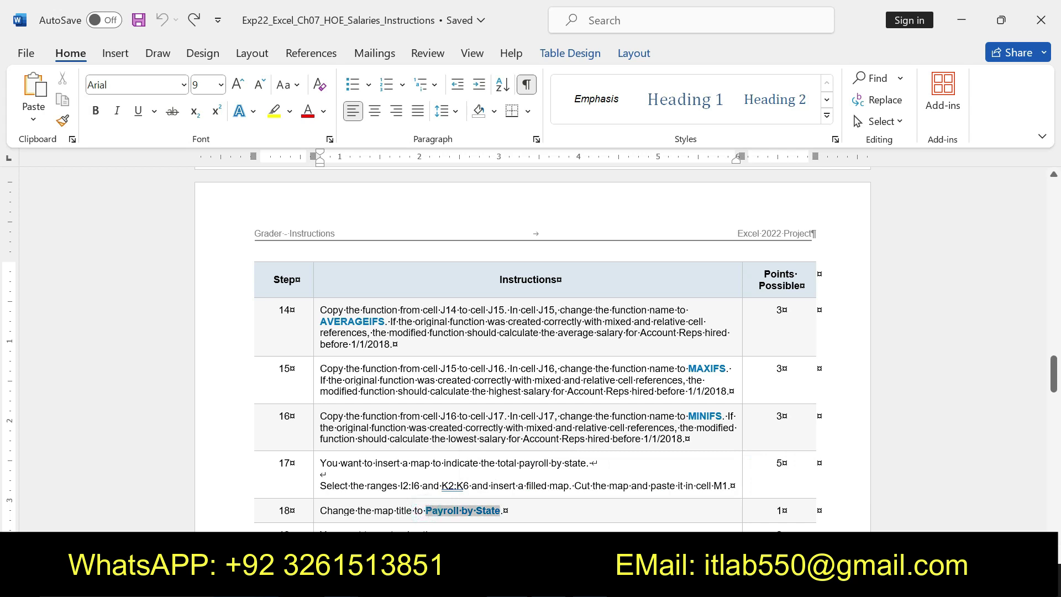
# Dismiss the map chart's Chart Elements options and deselect the chart by selecting K19.
pyautogui.hotkey('alt', 'Tab')
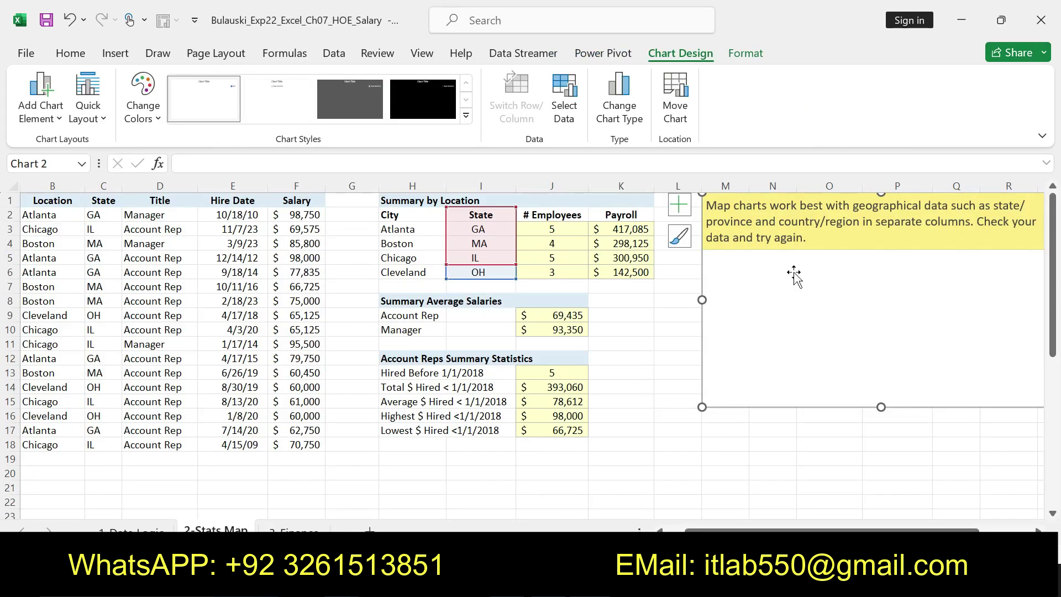
pyautogui.scroll(-2, 1056, 267)
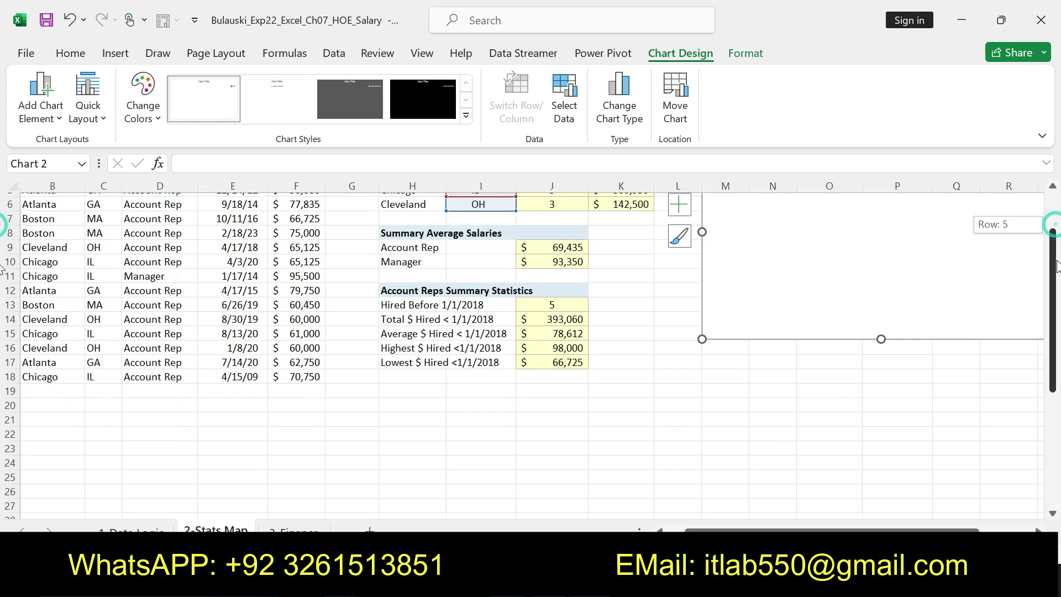
pyautogui.click(681, 207)
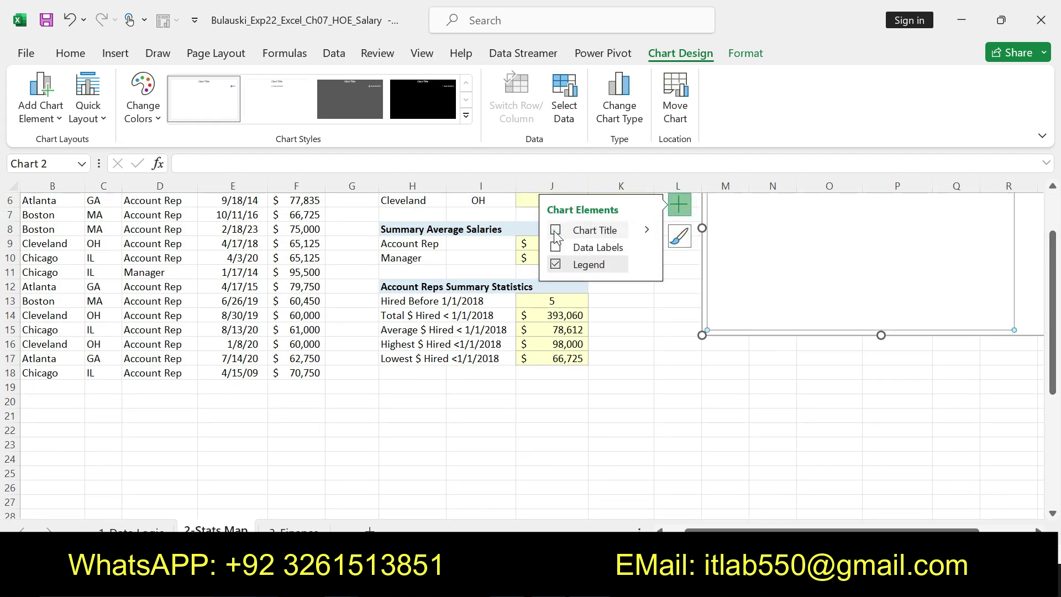
pyautogui.moveTo(1052, 284); pyautogui.dragTo(1050, 232)
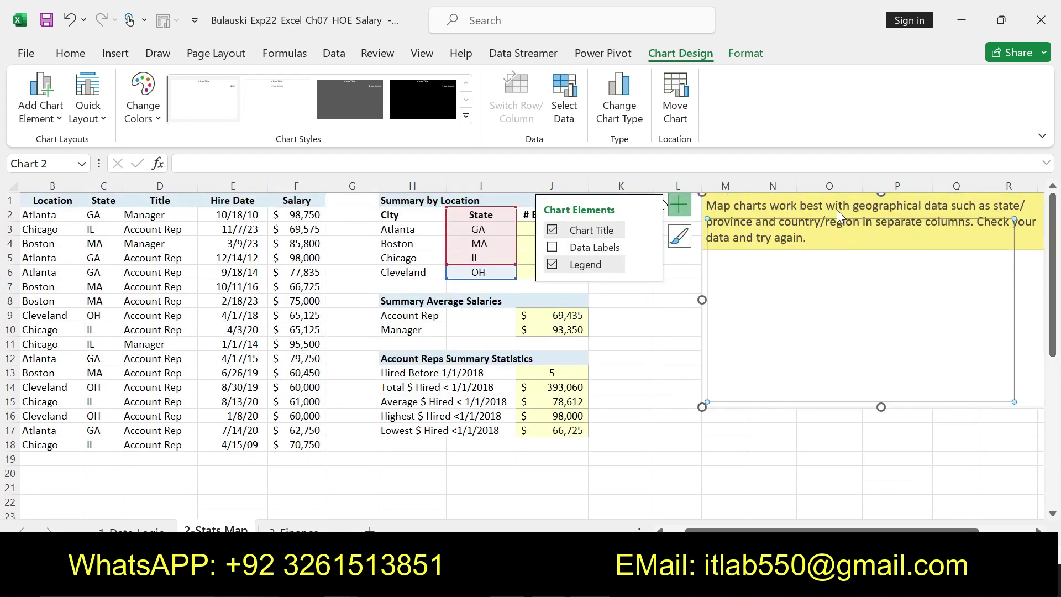
pyautogui.click(837, 209)
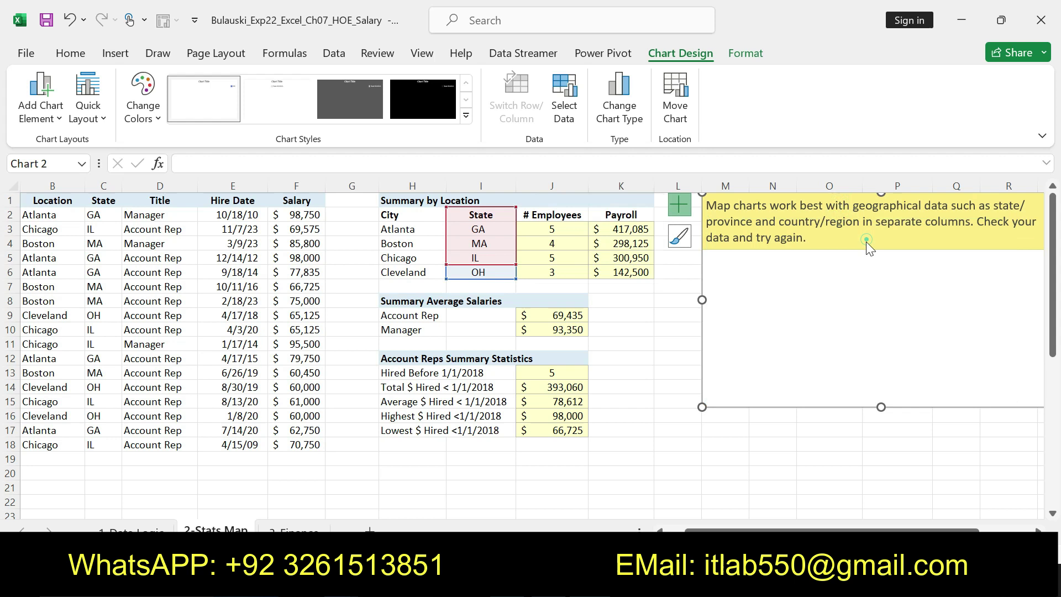
pyautogui.moveTo(866, 241); pyautogui.dragTo(866, 243)
pyautogui.click(854, 249)
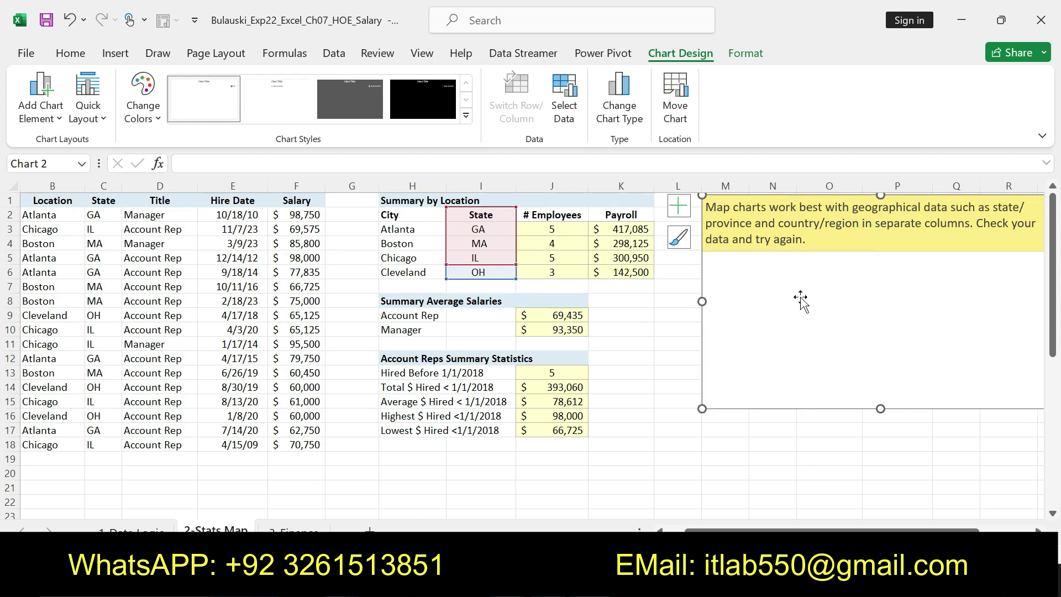
pyautogui.click(624, 462)
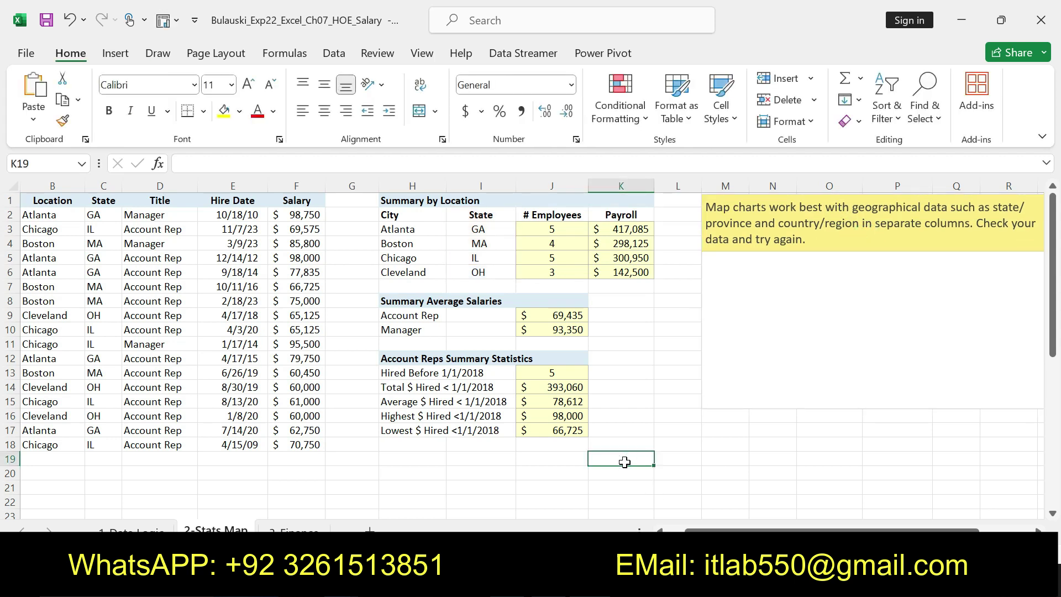
# Begin the K19 note '=DUE TO NETWORK ERRORS ITS SHOWING SOME ERRORS'.
pyautogui.write('=DE=UE')
pyautogui.press('BackSpace')
pyautogui.press('BackSpace')
pyautogui.press('BackSpace')
pyautogui.press('BackSpace')
pyautogui.write('UE TO ')
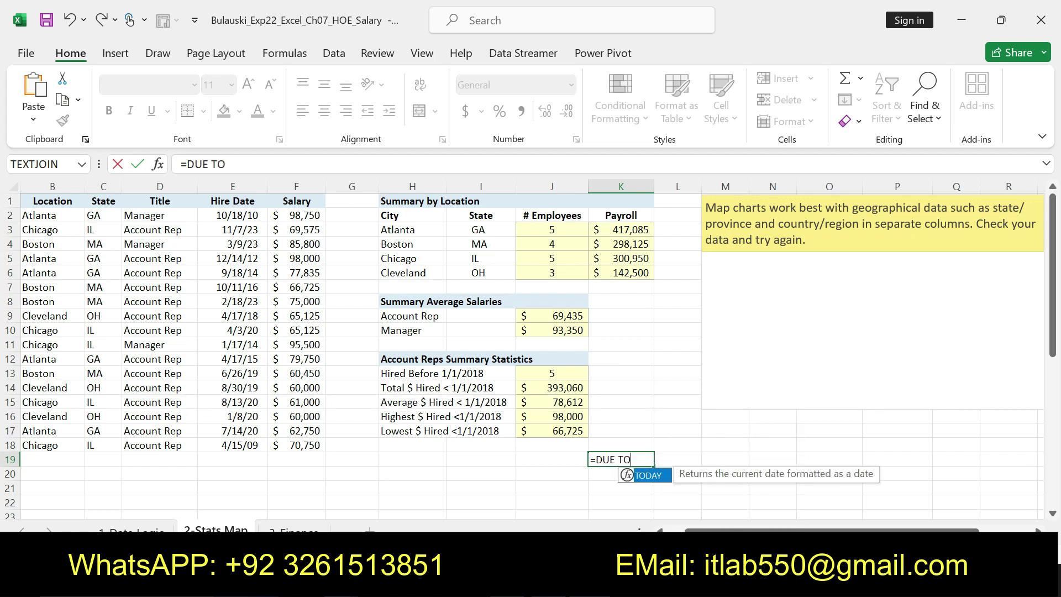
pyautogui.write('NETWORK ERRORS I')
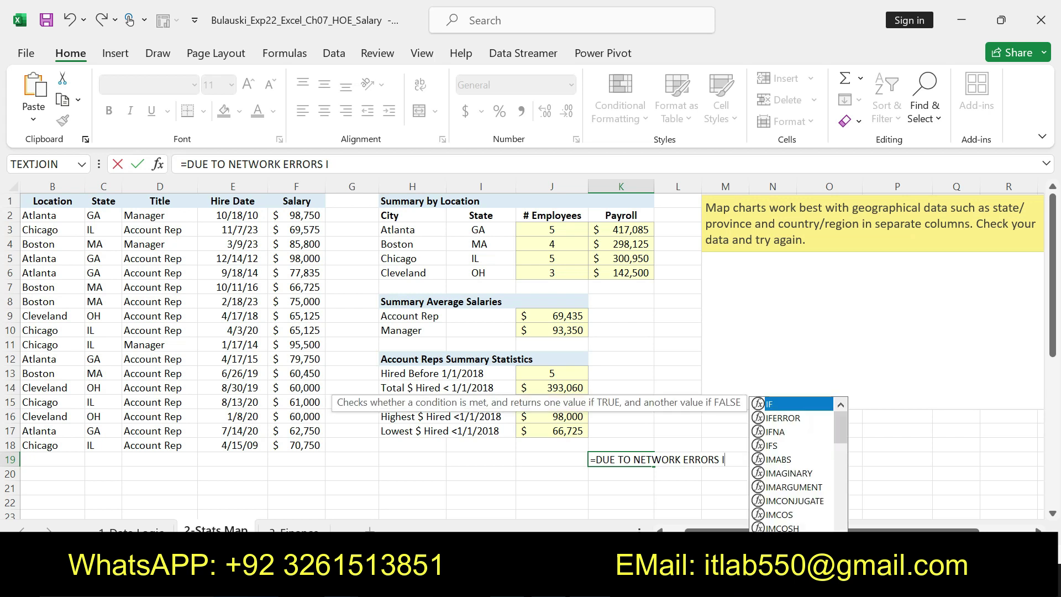
pyautogui.write('TS SHOWING SOME E')
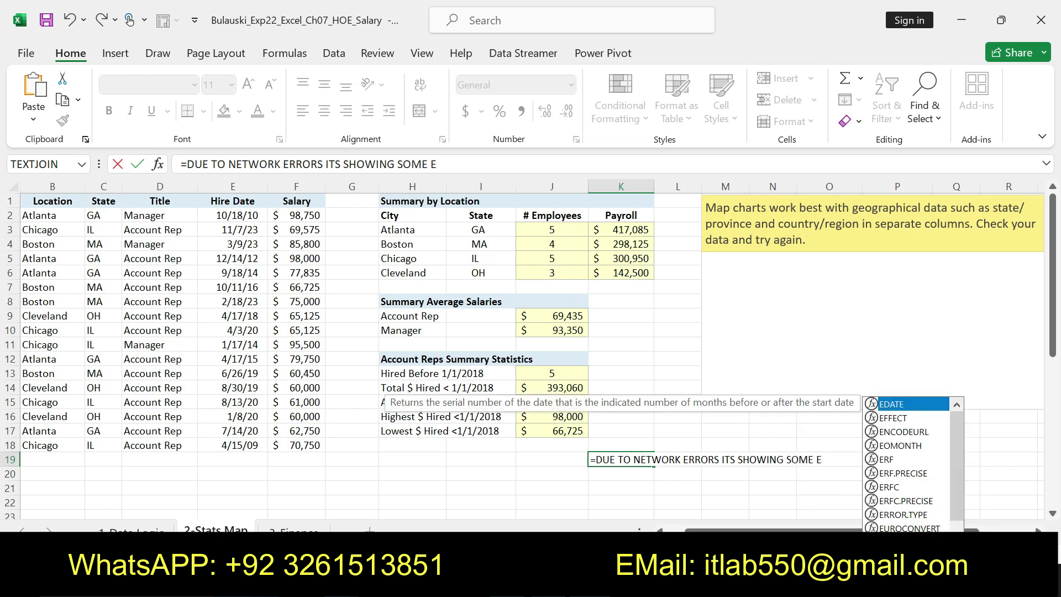
pyautogui.write('RRORS')
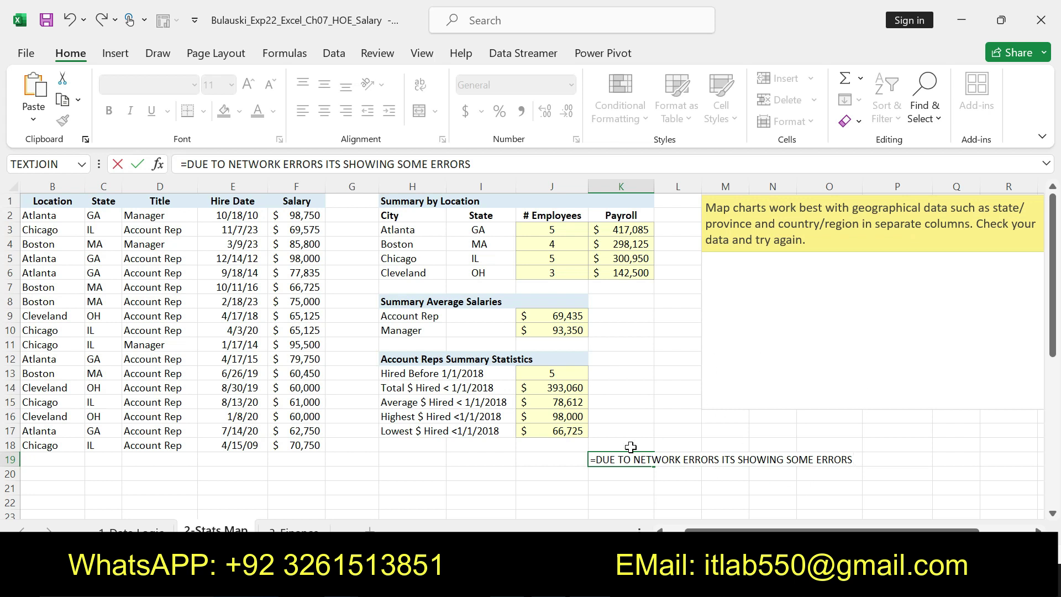
# Finish the note with 'TO DRAWING THIS CHART', correcting typos, then return to Word.
pyautogui.moveTo(853, 459); pyautogui.dragTo(590, 459)
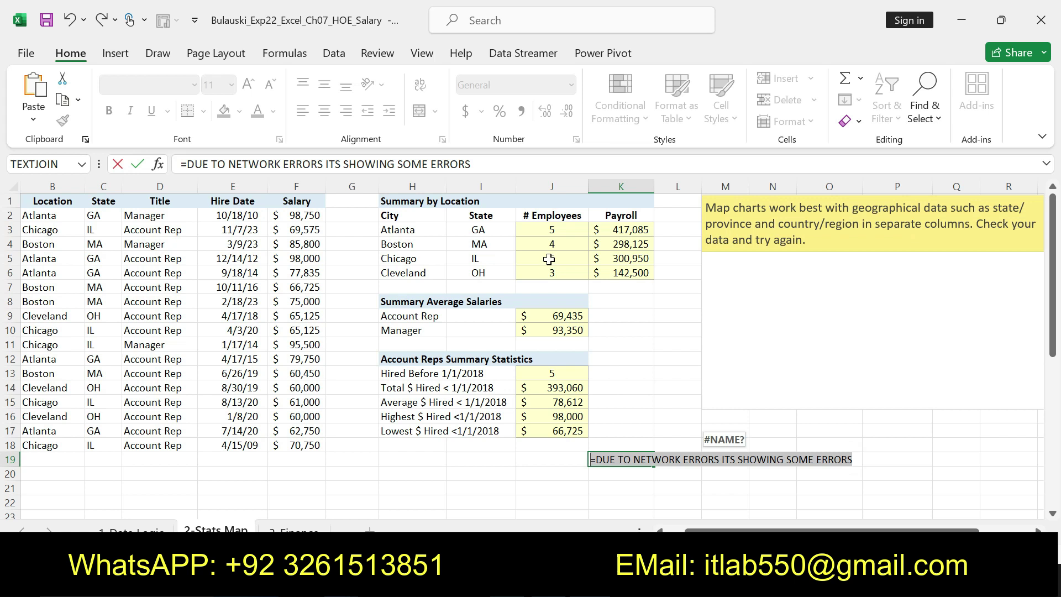
pyautogui.click(78, 55)
pyautogui.click(859, 458)
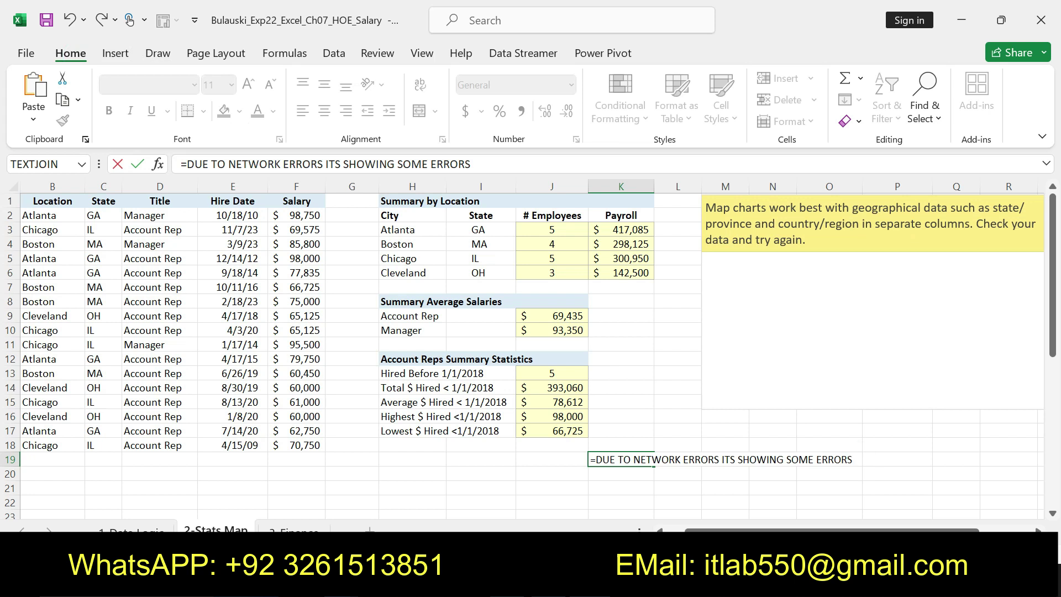
pyautogui.write(' TO ')
pyautogui.write('DRAW')
pyautogui.write('ING R')
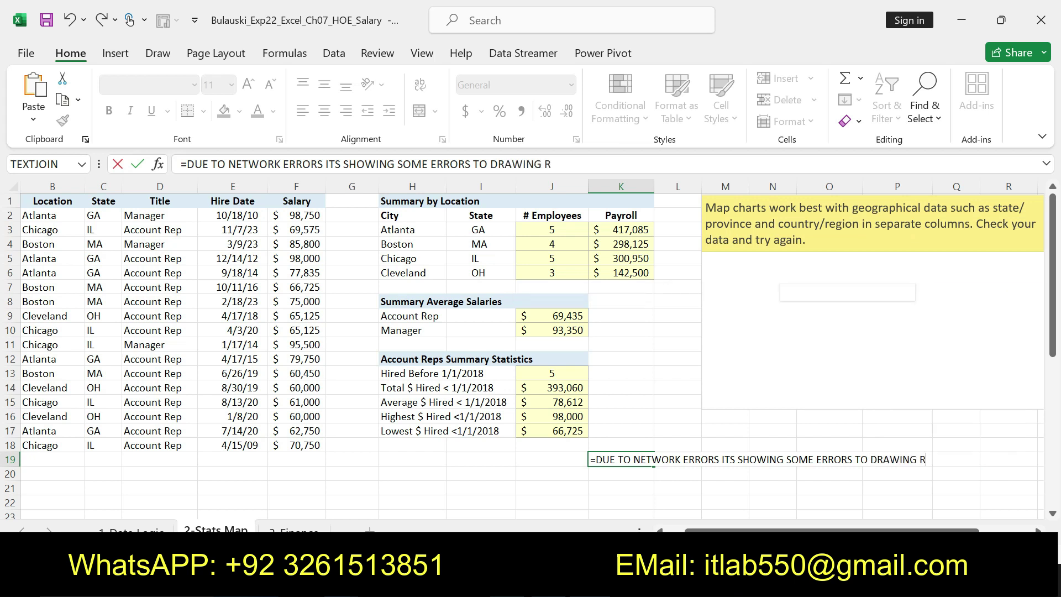
pyautogui.press('BackSpace')
pyautogui.write('THIS CHART')
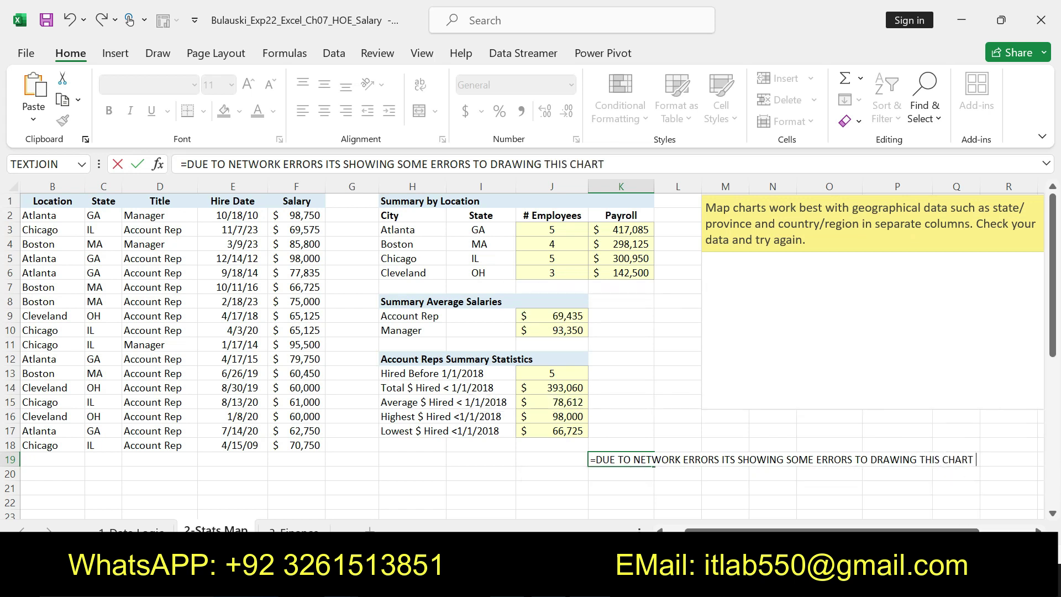
pyautogui.write(' BU')
pyautogui.press('BackSpace')
pyautogui.press('BackSpace')
pyautogui.hotkey('alt', 'Tab')
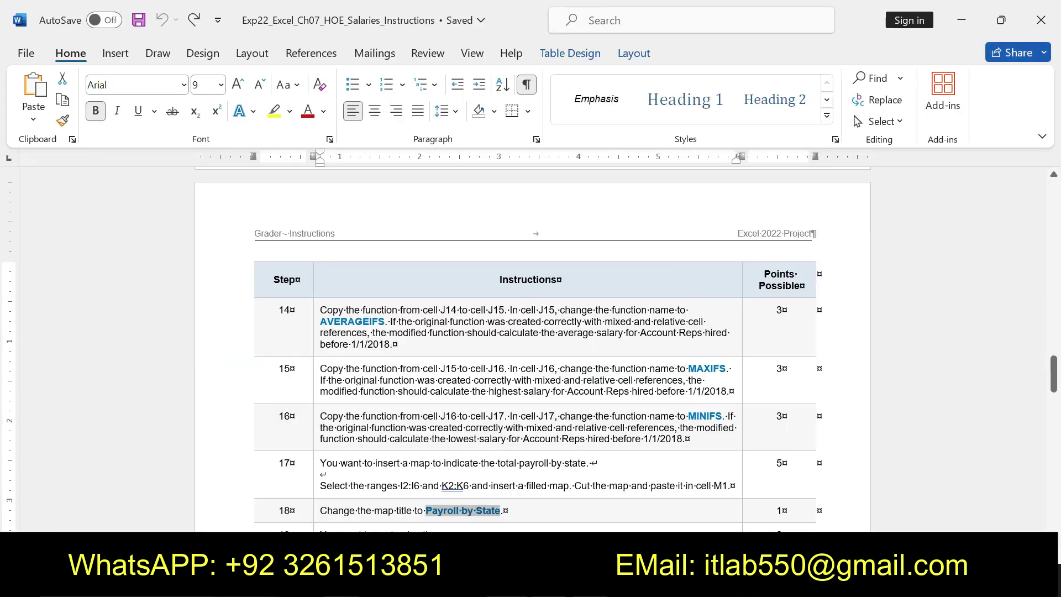
# After Project Description, type a size-22 note 'WE ARE DEALING WHOLE CLASSES WITH 100% GRADES…QUALITY GRADES'.
pyautogui.moveTo(1053, 373); pyautogui.dragTo(1053, 188)
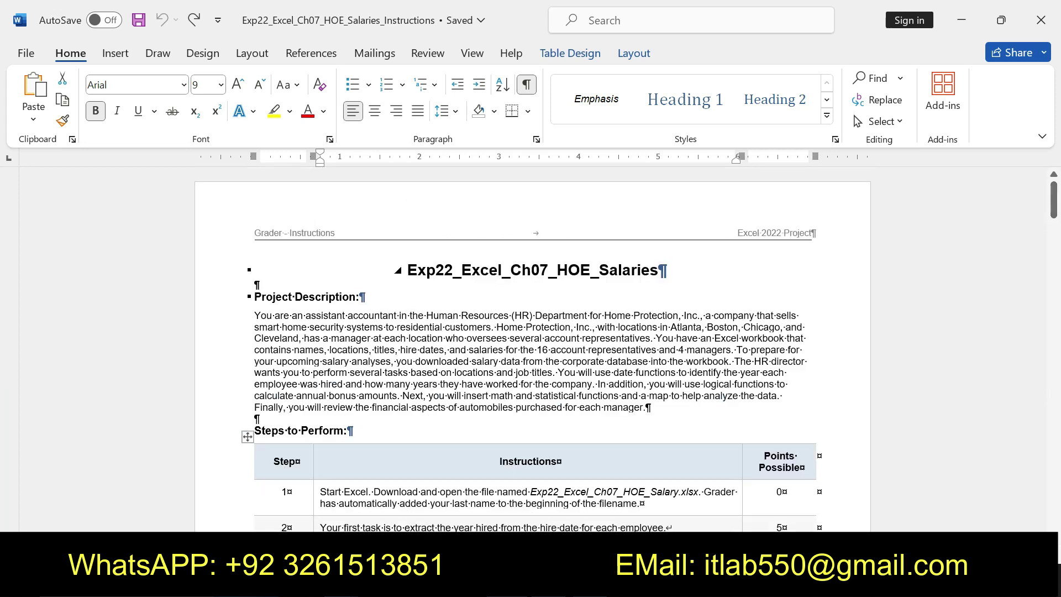
pyautogui.click(404, 293)
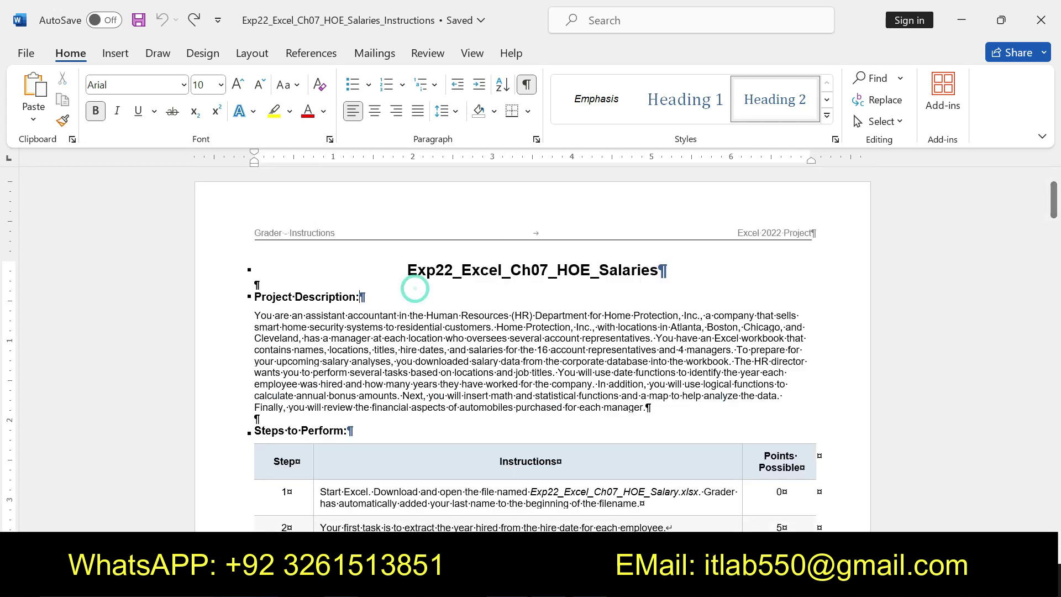
pyautogui.click(221, 84)
pyautogui.click(206, 290)
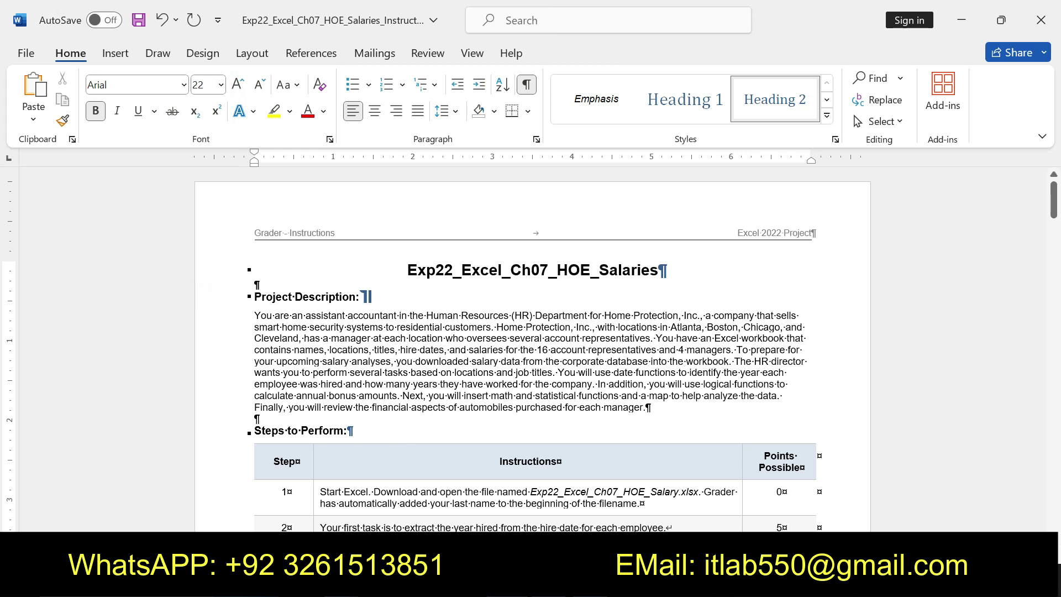
pyautogui.write('E')
pyautogui.press('BackSpace')
pyautogui.write('WE ')
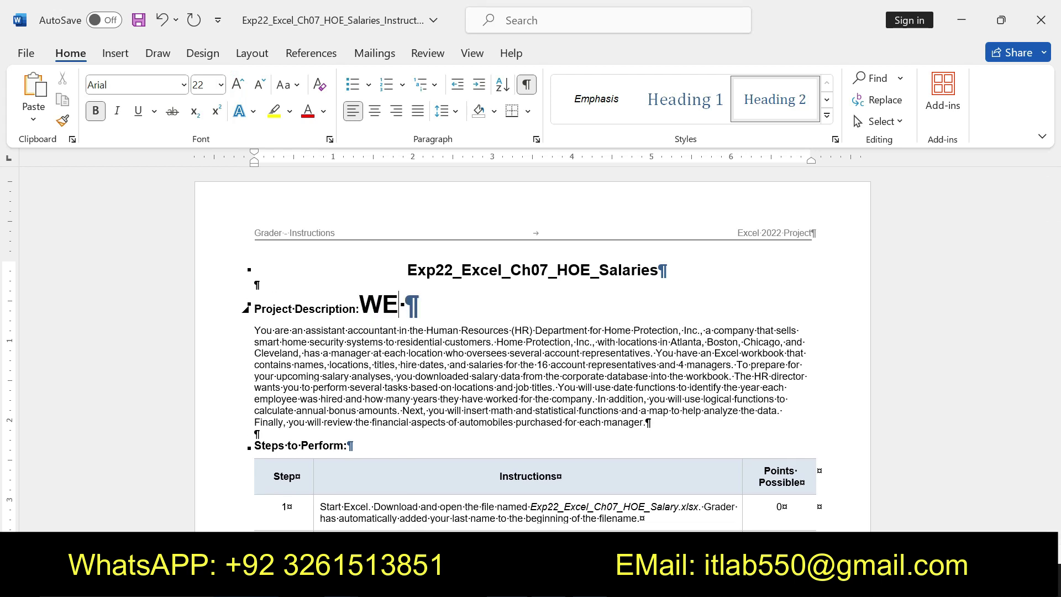
pyautogui.write('ARE DEALING WHOLE ')
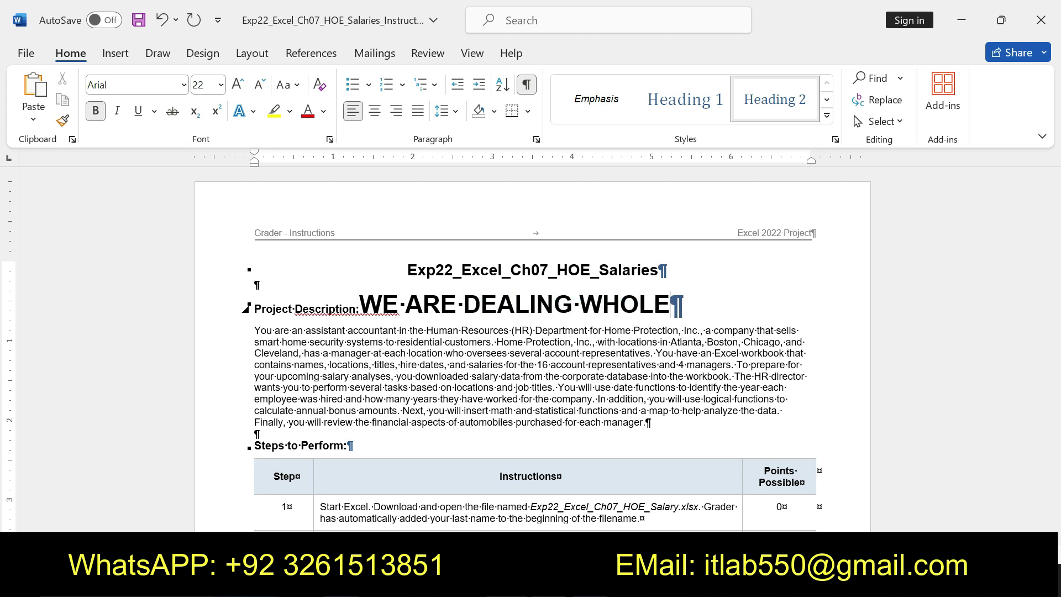
pyautogui.write('CLA')
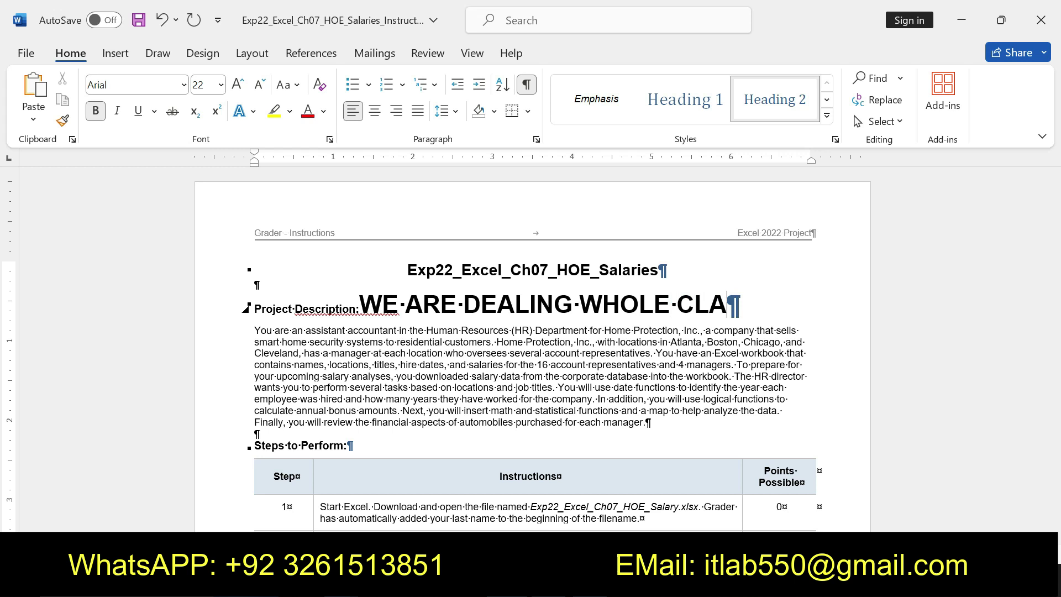
pyautogui.write('SSES ')
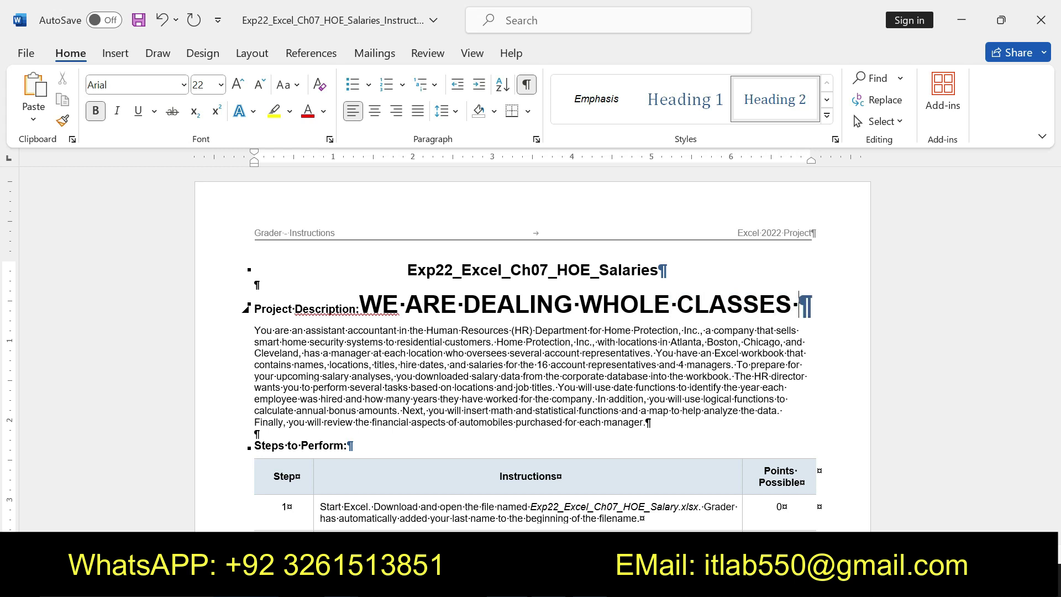
pyautogui.write('WITH 1')
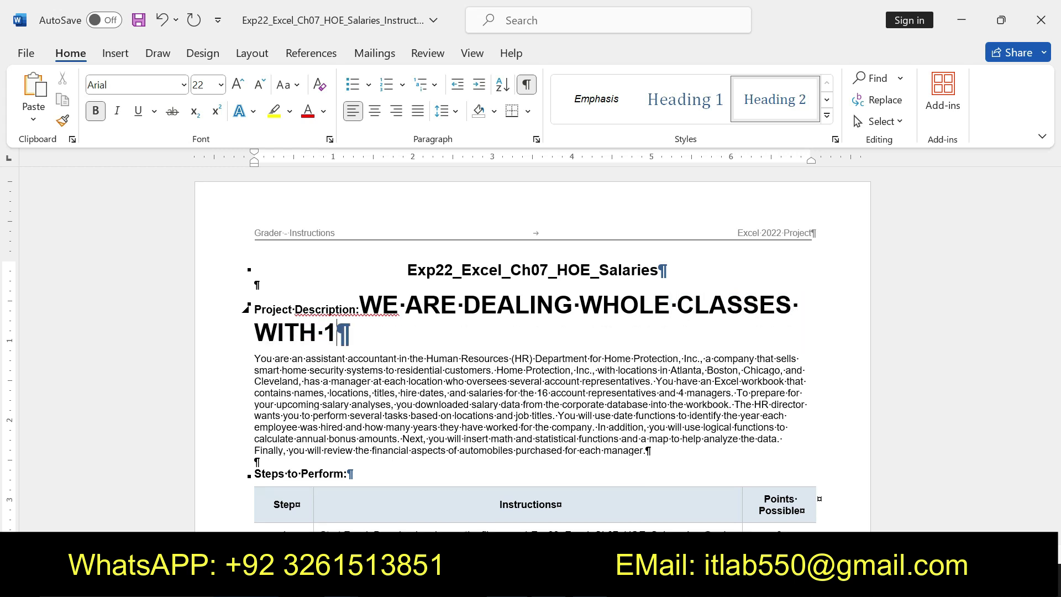
pyautogui.write('00% ')
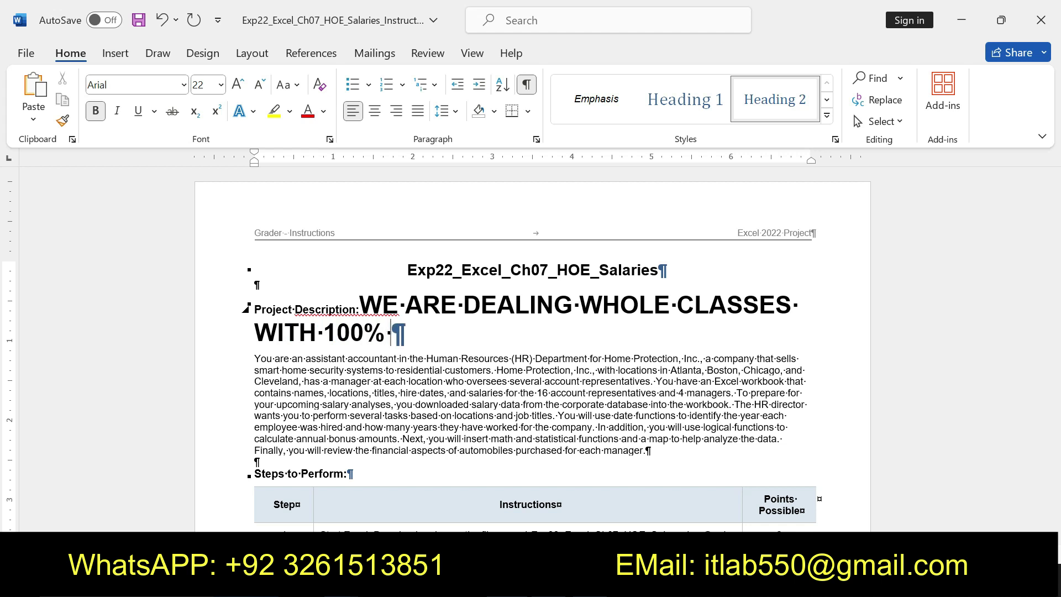
pyautogui.write('GRADES ')
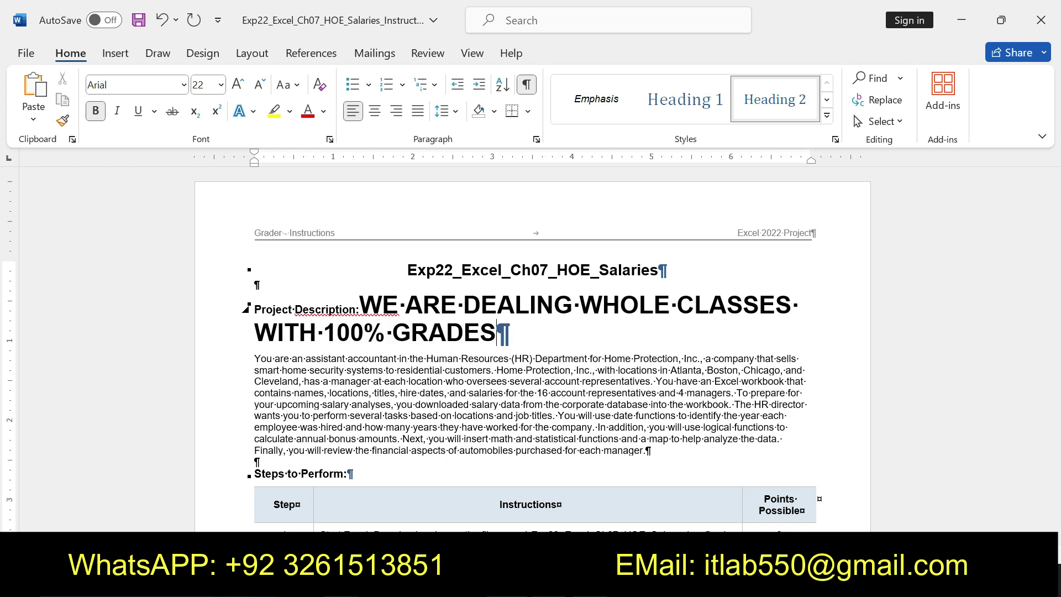
pyautogui.write('WITH ')
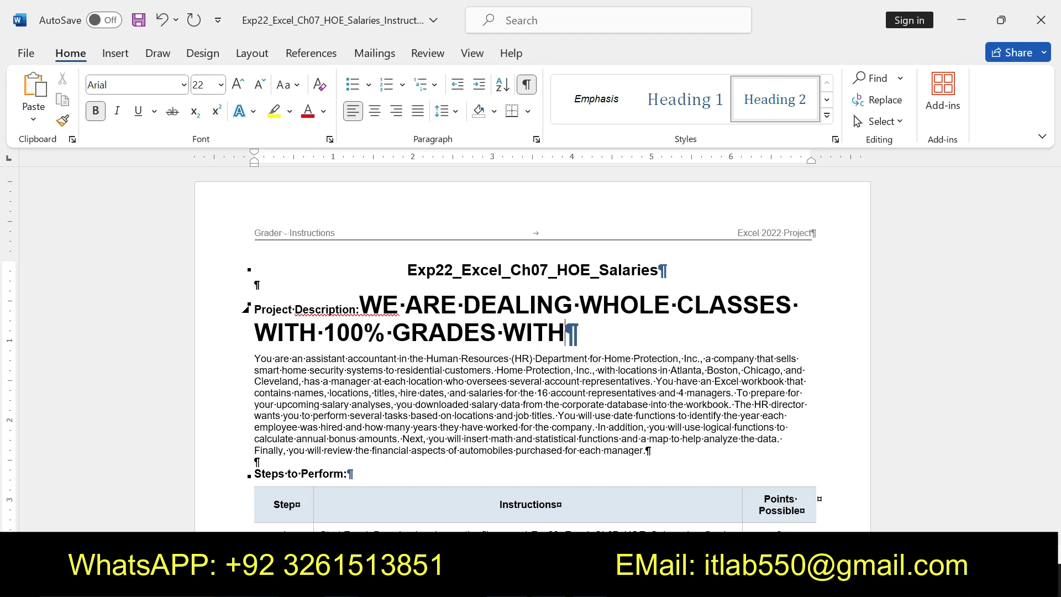
pyautogui.write('100')
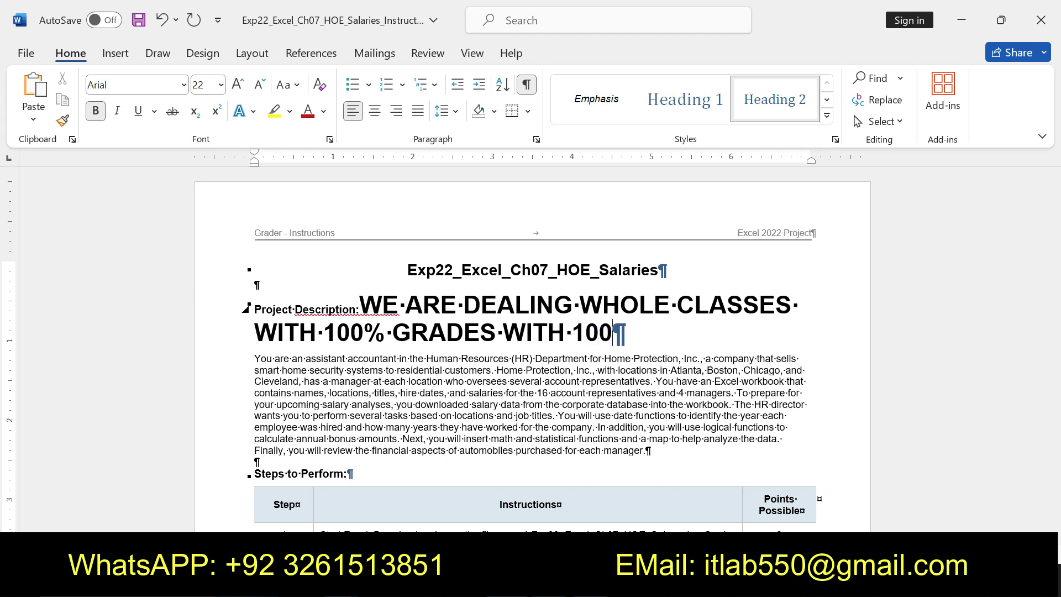
pyautogui.write('% G')
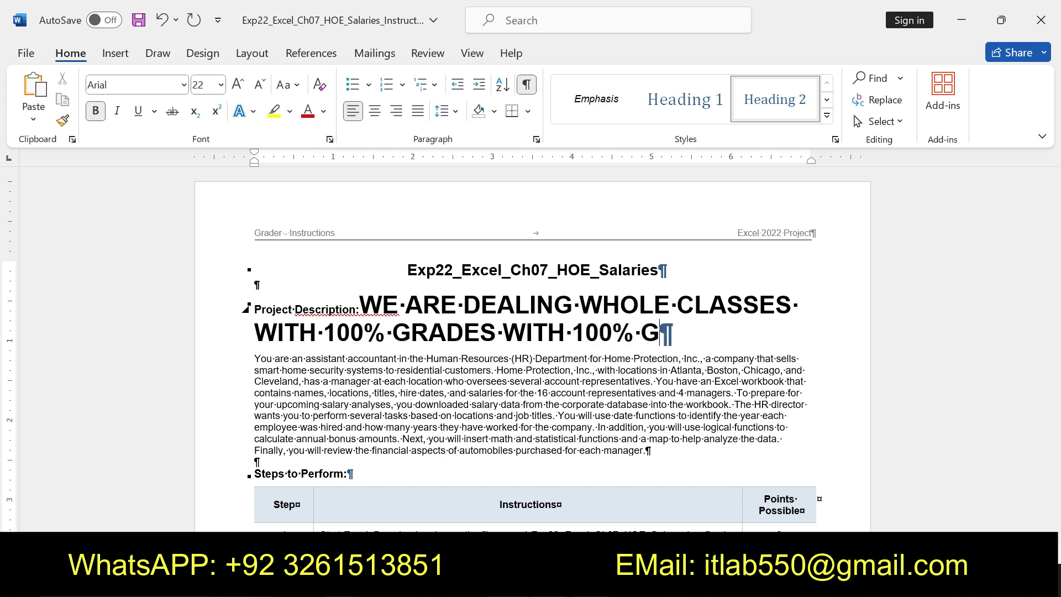
pyautogui.write('UARANTEE ')
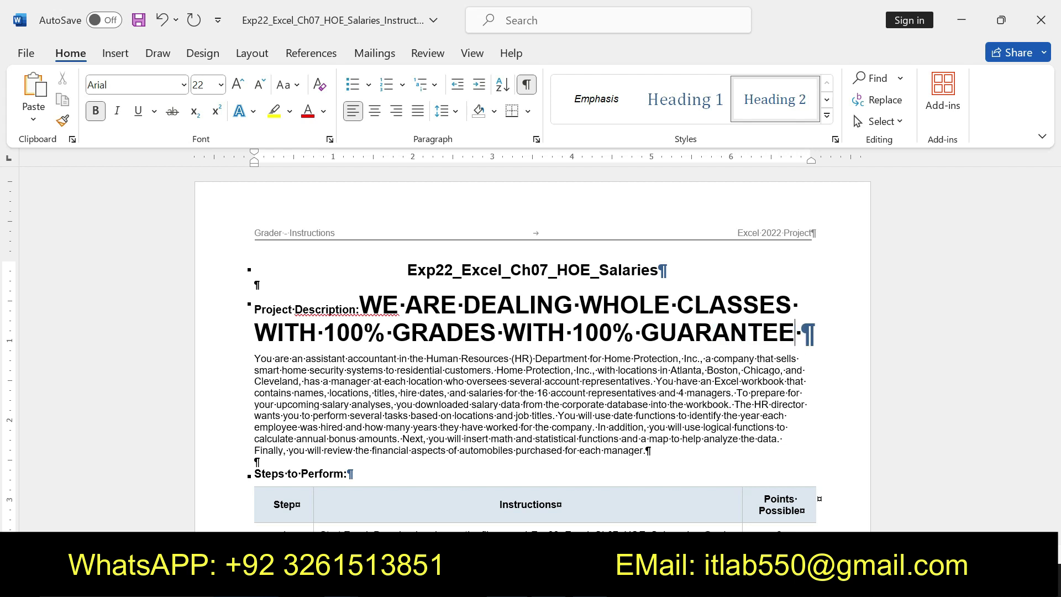
pyautogui.write('CONTACT US ')
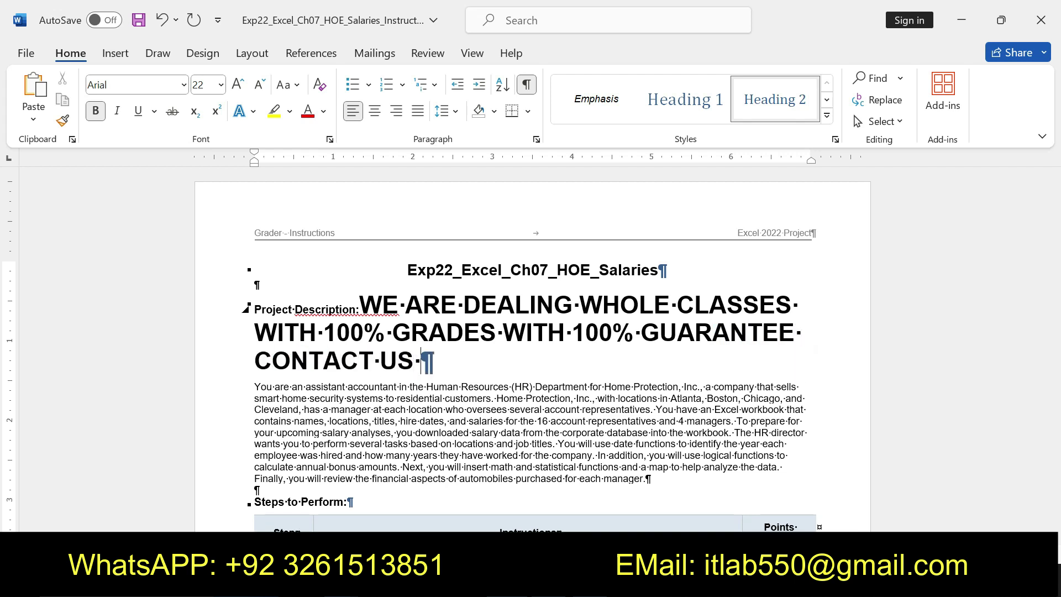
pyautogui.write('FOR WHOLE COURSE WE ARE S')
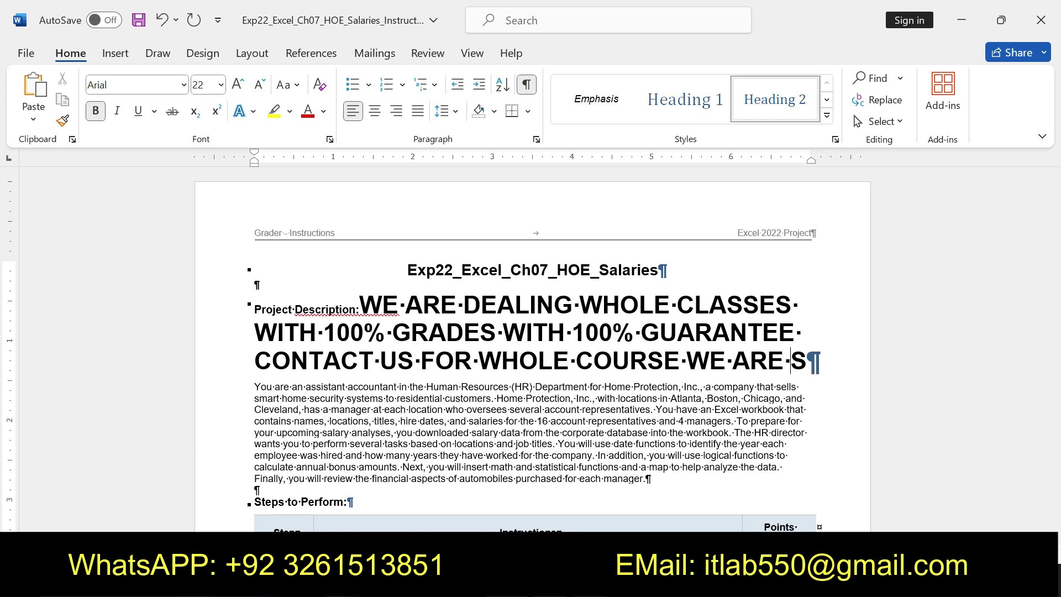
pyautogui.write('URE FOR QUALITY GRADES')
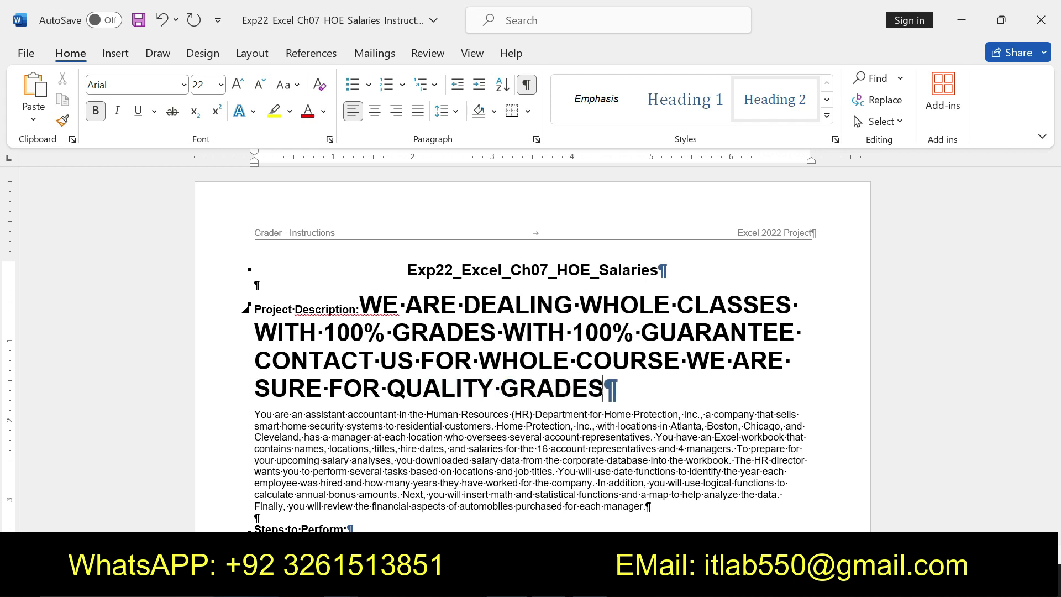
# Highlight the new note in yellow.
pyautogui.moveTo(360, 305); pyautogui.dragTo(604, 413)
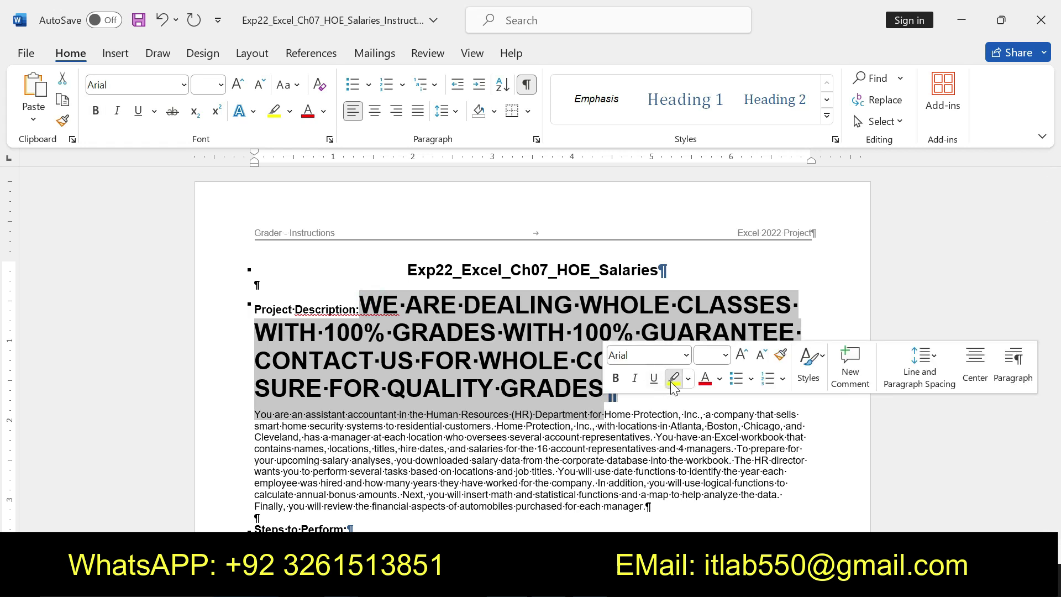
pyautogui.click(673, 378)
pyautogui.moveTo(639, 332)
pyautogui.mouseDown()
pyautogui.moveTo(383, 298)
pyautogui.moveTo(613, 390)
pyautogui.mouseUp()
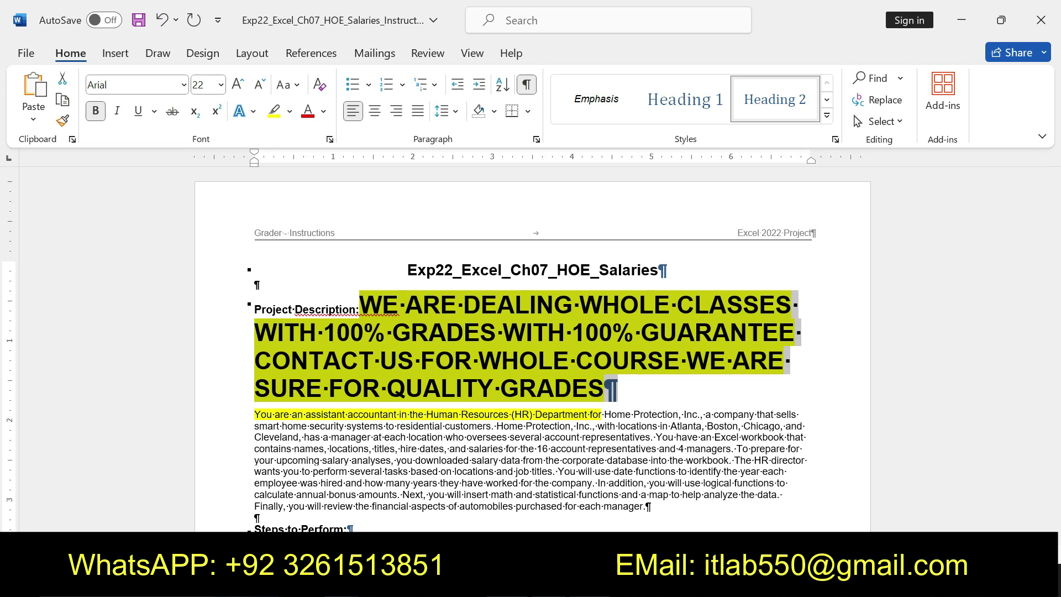